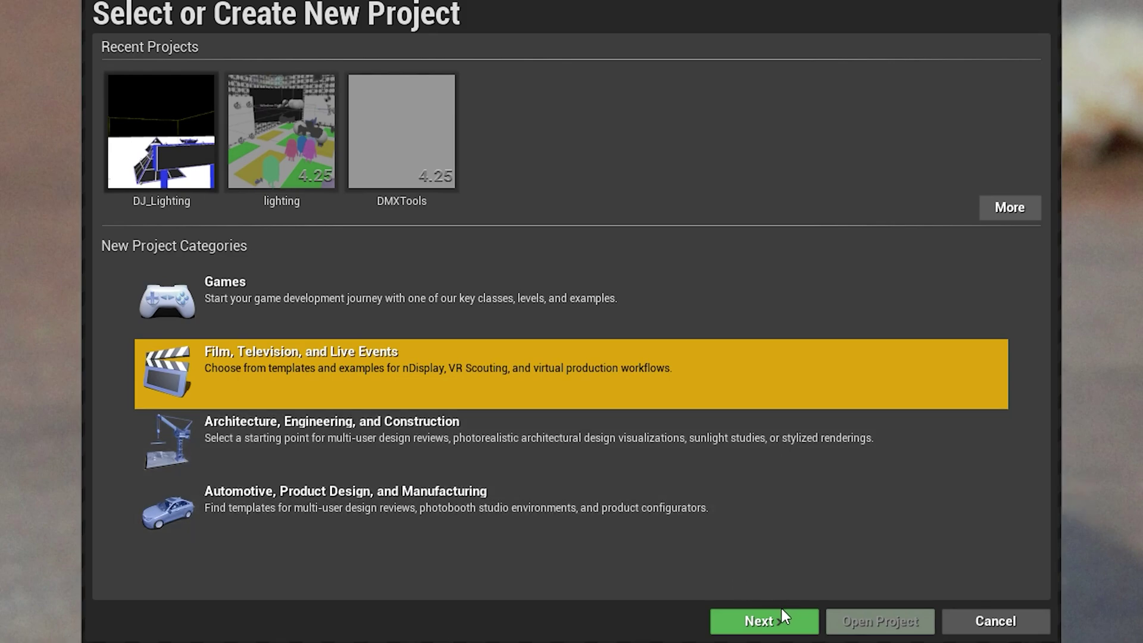
# - Create a blank Film, Television, and Live Events project named DJ_STage_Tut in E:\Unreal Projects, without starter content or raytracing
pyautogui.click(780, 609)
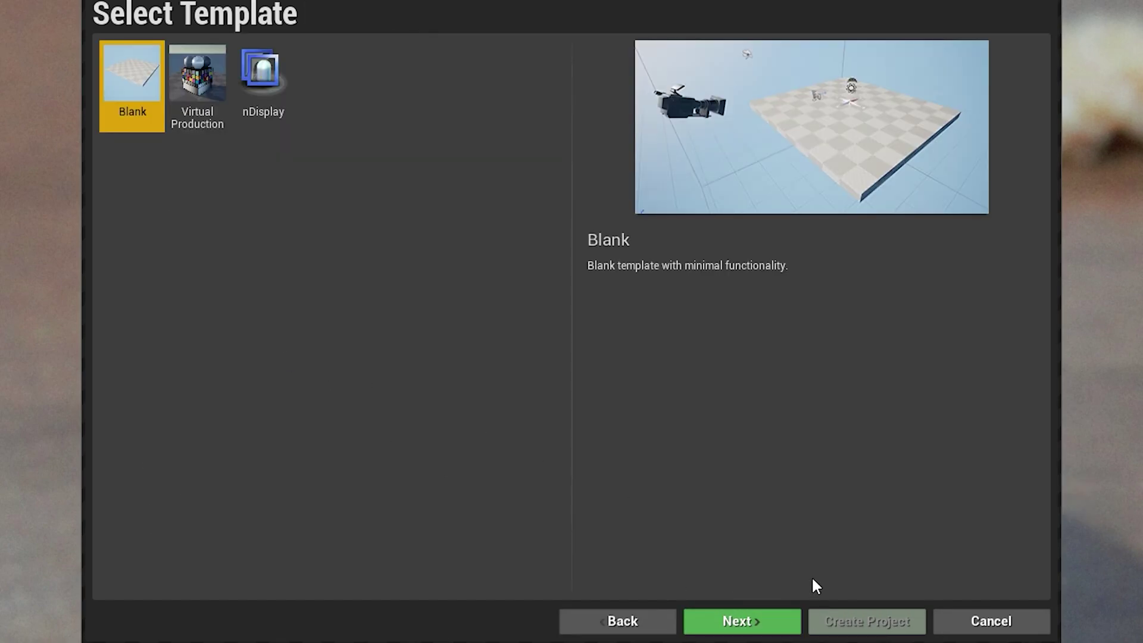
pyautogui.click(771, 616)
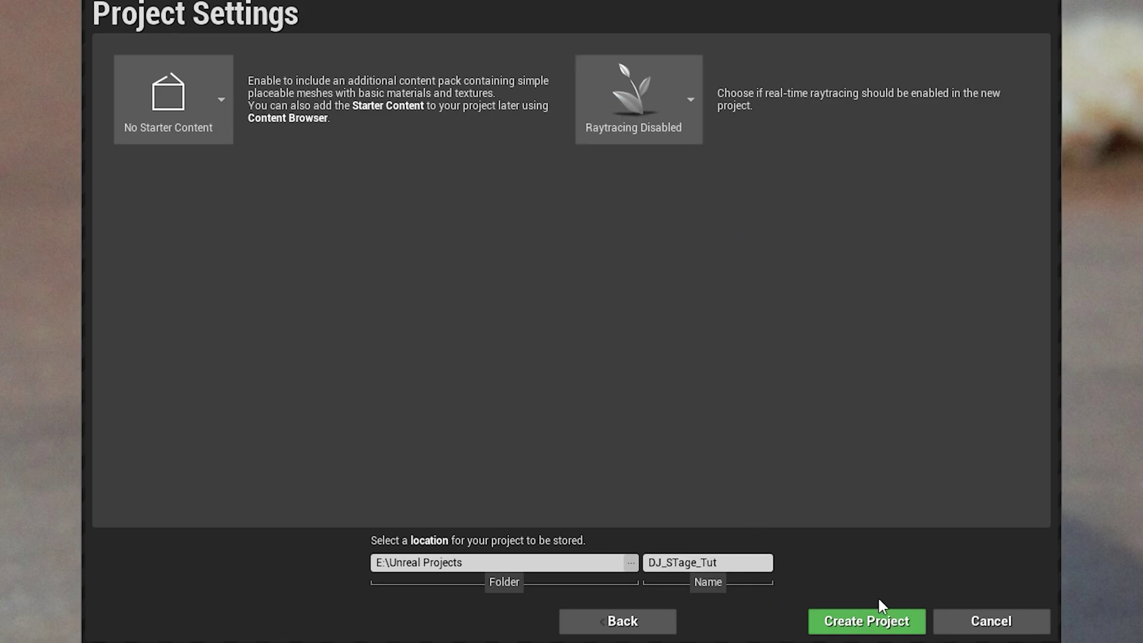
pyautogui.click(874, 625)
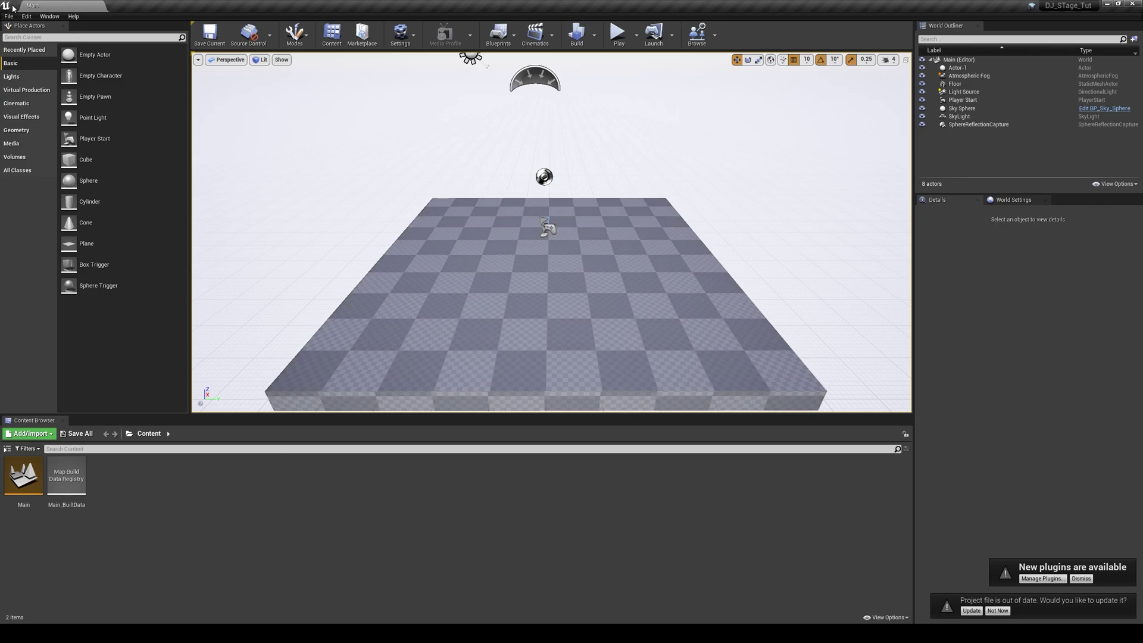
# - Find the plugins matching "dmx", enable the first two including any beta confirmations, and restart the editor
pyautogui.click(11, 16)
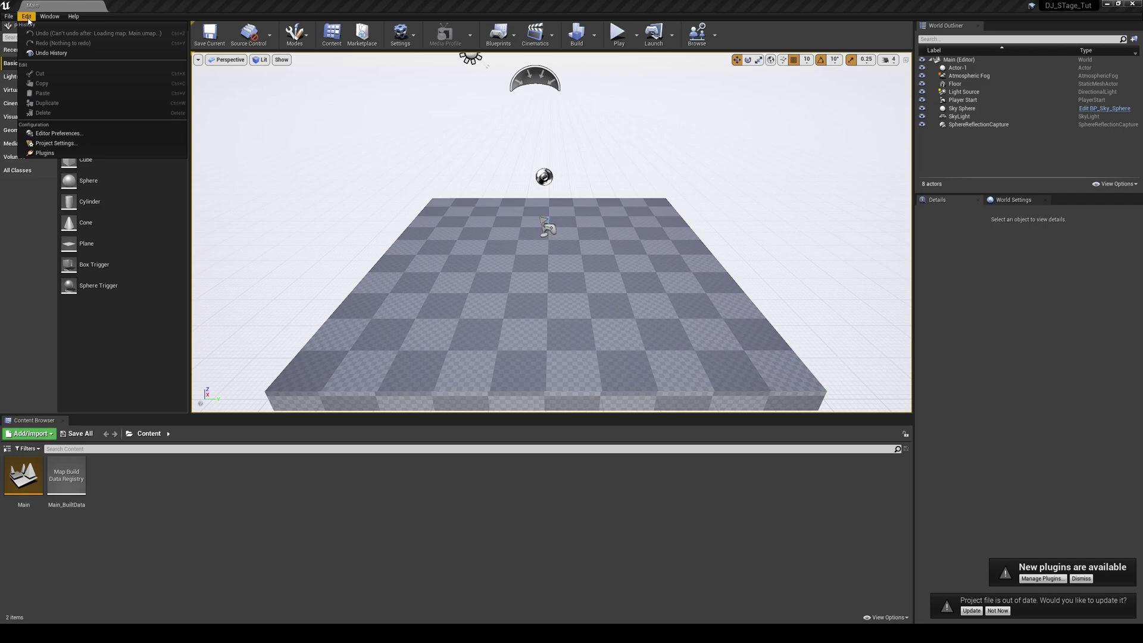
pyautogui.click(113, 162)
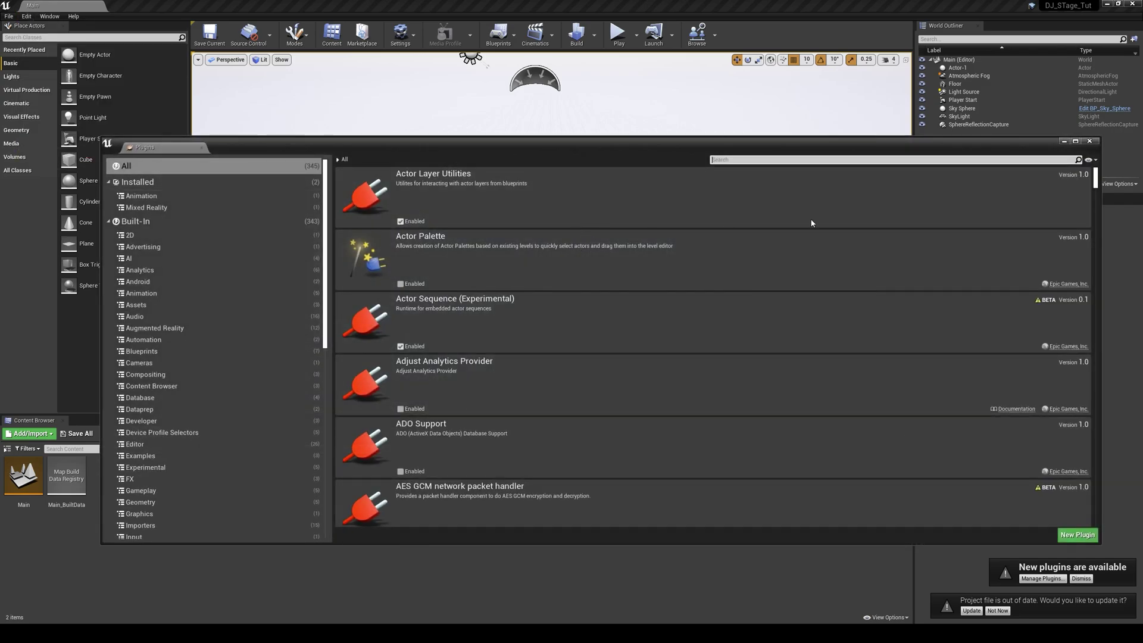
pyautogui.click(745, 162)
pyautogui.write('dmx')
pyautogui.click(400, 221)
pyautogui.click(637, 345)
pyautogui.click(400, 283)
pyautogui.click(636, 346)
pyautogui.click(1061, 517)
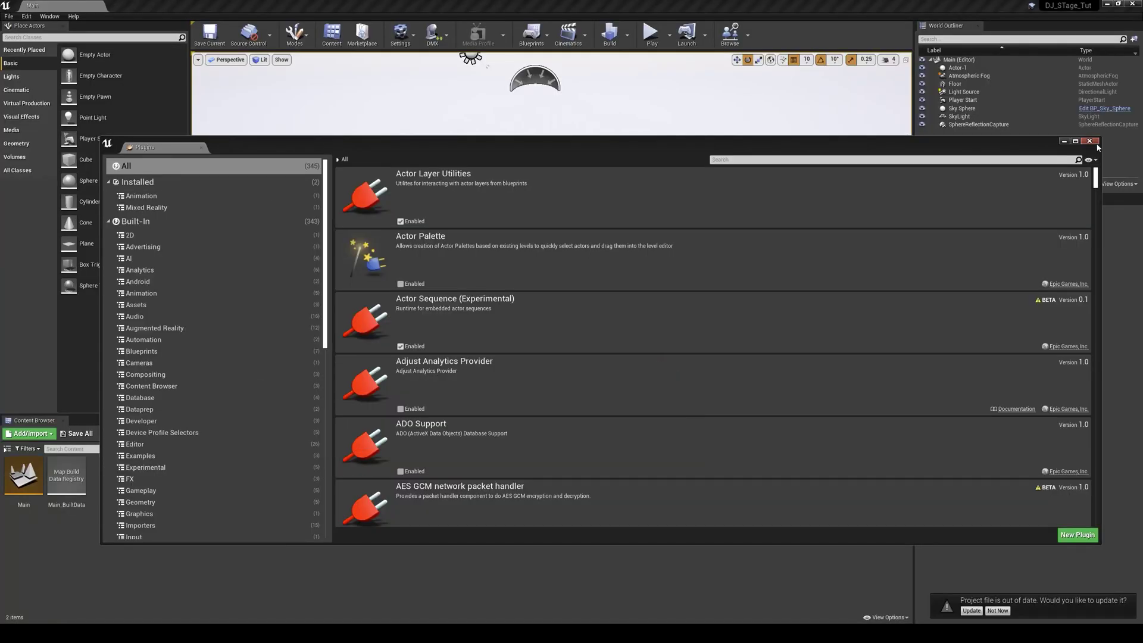
pyautogui.click(1090, 141)
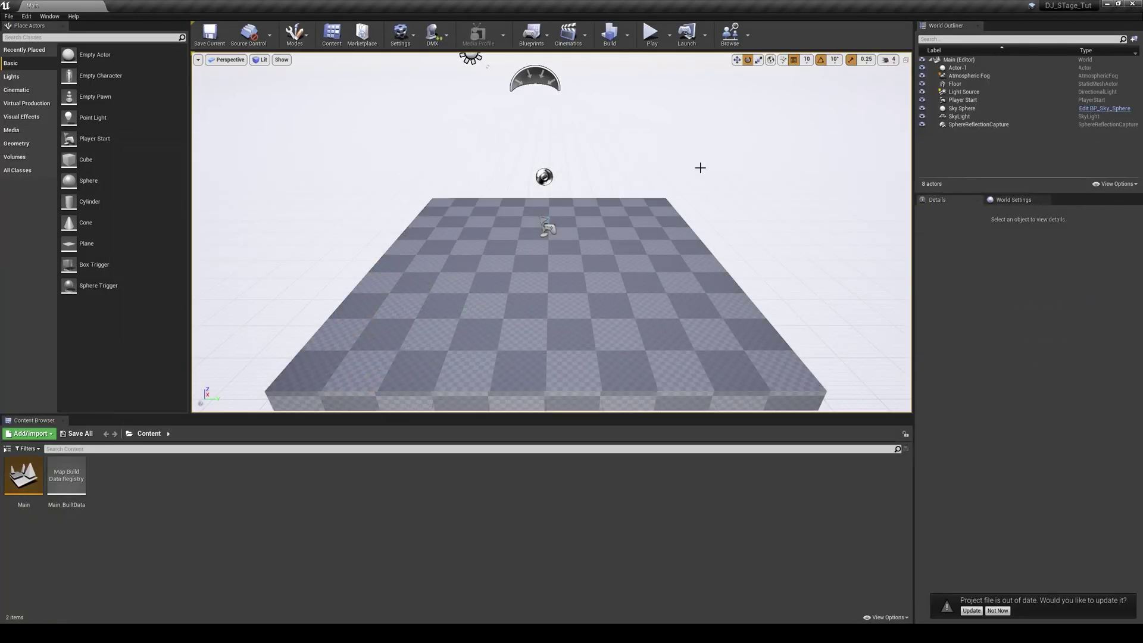
# - Close the project editor and copy the NDIIOPlugin folder from lighting 4.26 into the Plugins folder of DJ_STage_Tut
pyautogui.click(1134, 4)
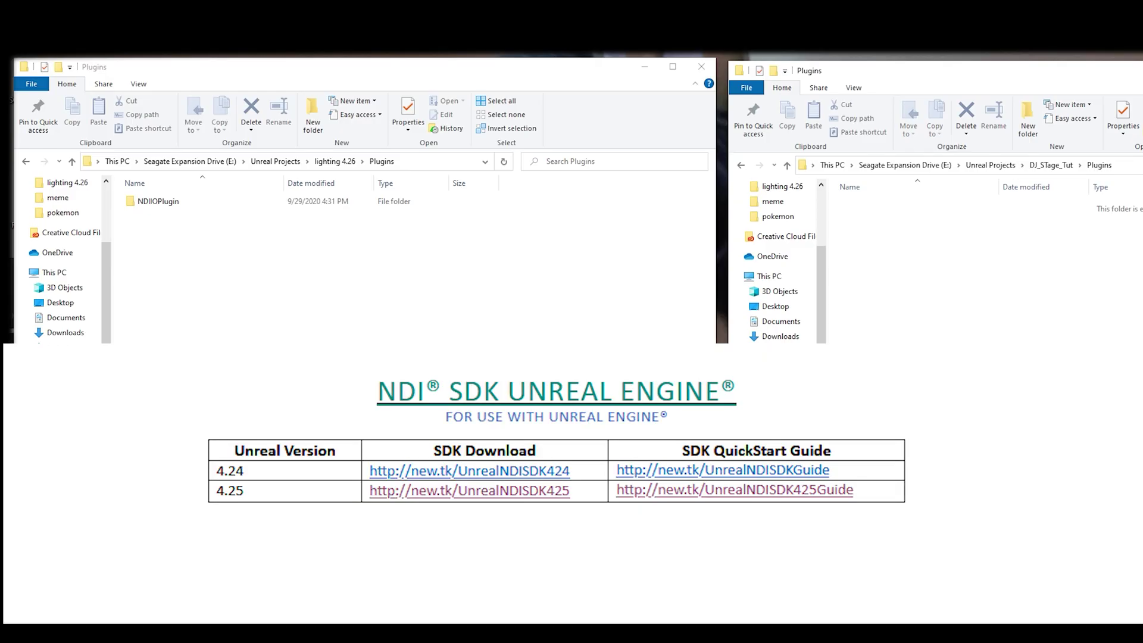
pyautogui.moveTo(169, 201); pyautogui.dragTo(925, 320, button='right')
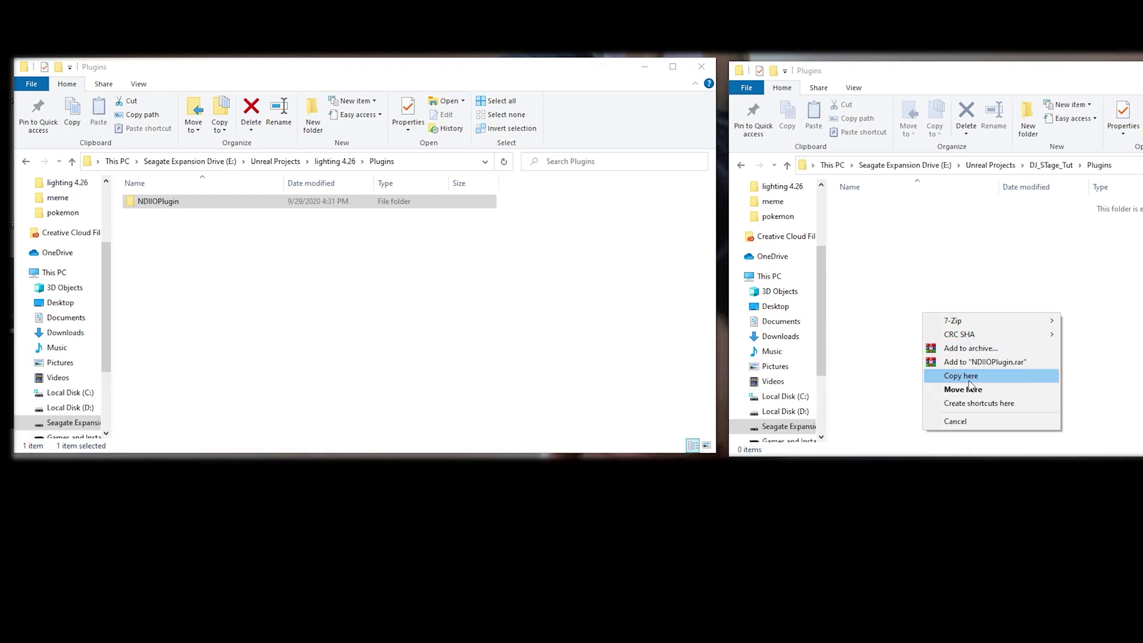
pyautogui.click(969, 380)
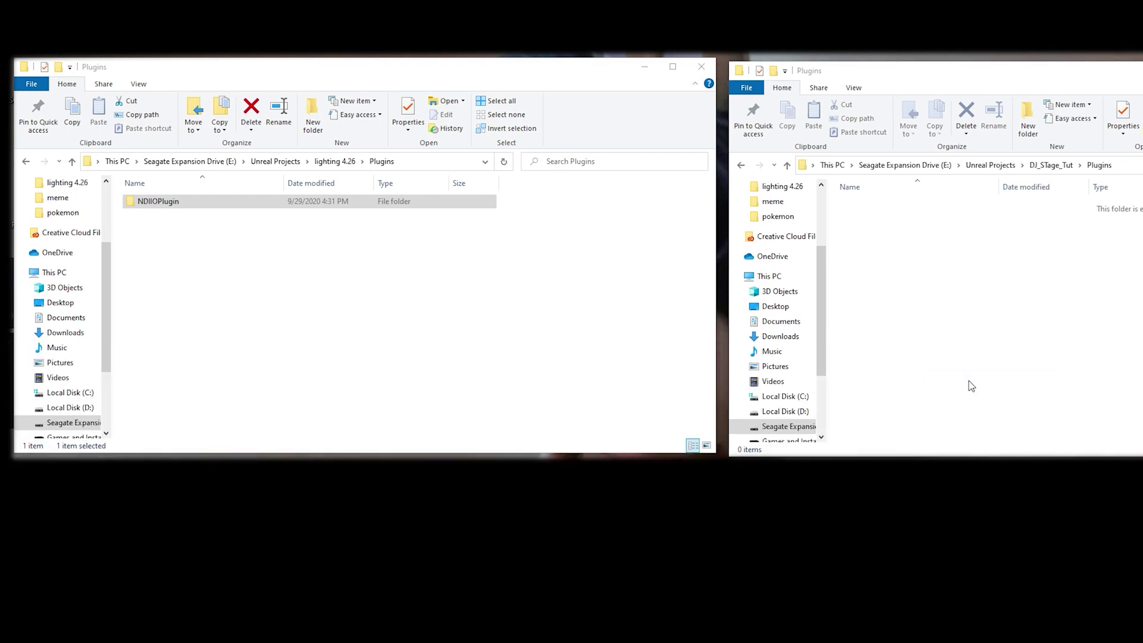
# - Reopen DJ_STage_Tut.uproject from its project folder and agree to rebuild the NDIIO and NDIIOEditor modules
pyautogui.hotkey('alt', 'Left')
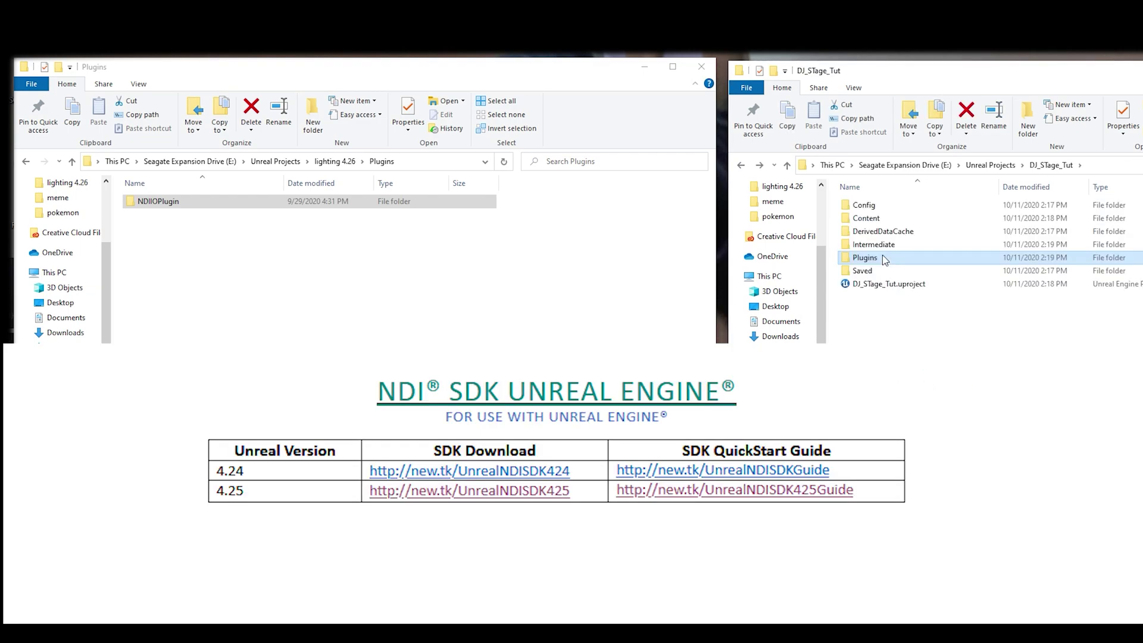
pyautogui.doubleClick(869, 283)
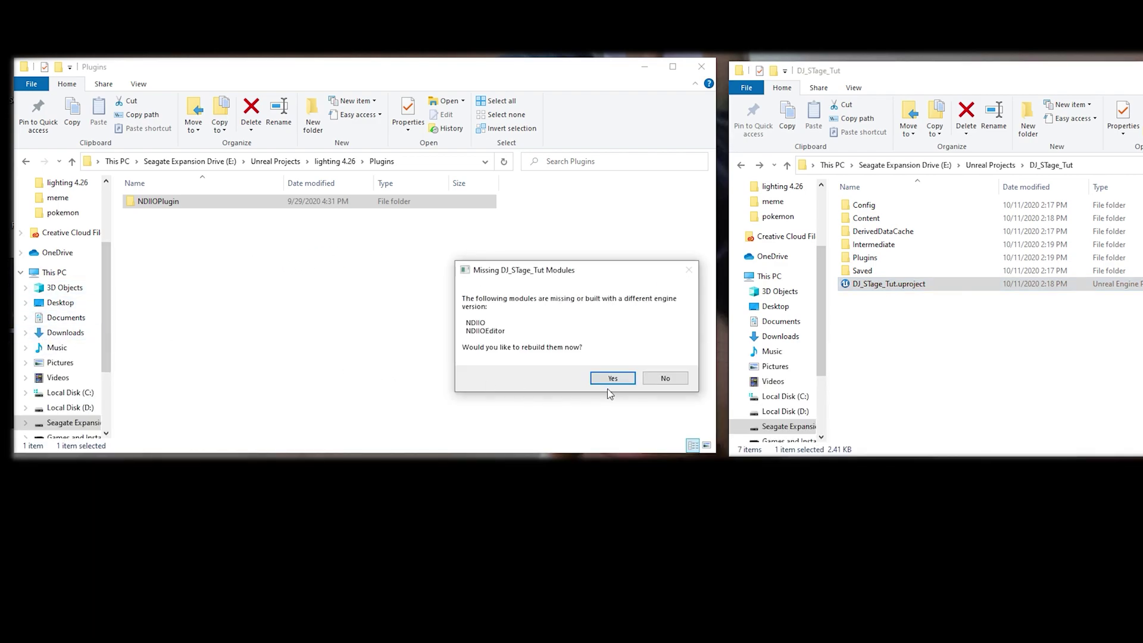
pyautogui.click(611, 379)
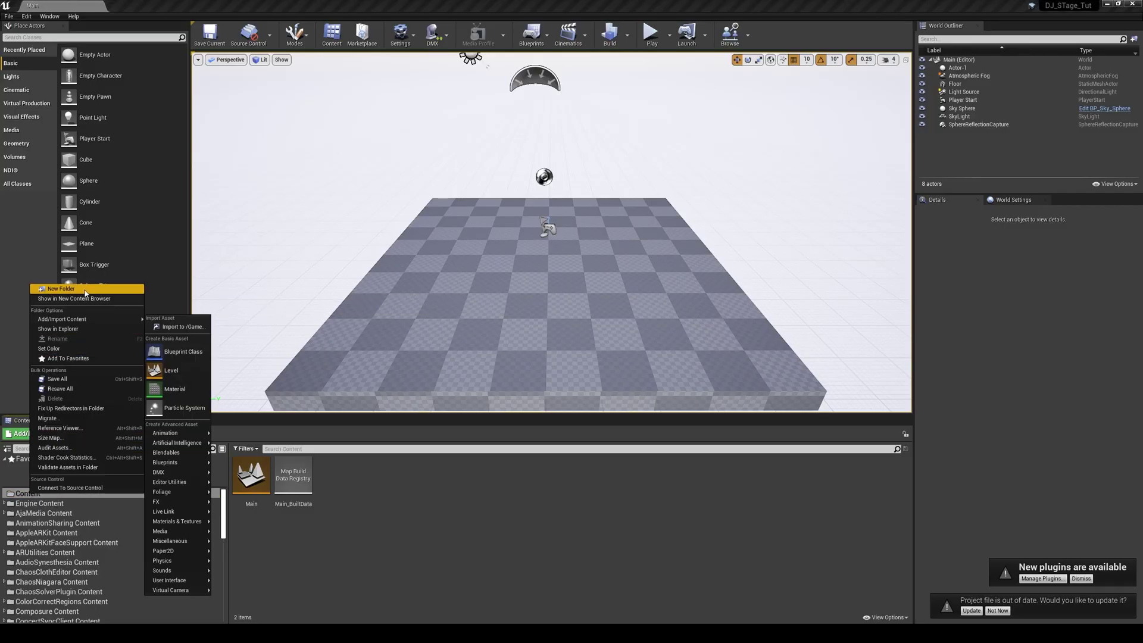
# - Create a new folder named DMX inside the project's Content folder
pyautogui.click(91, 296)
pyautogui.write('DM')
pyautogui.write('X')
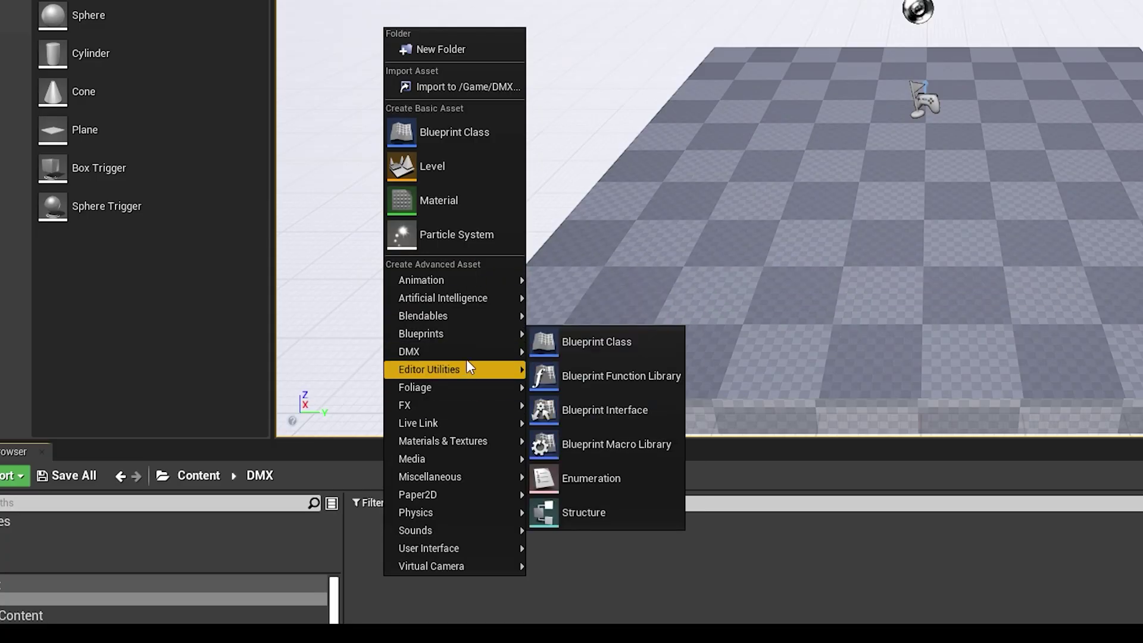
# - Create a DMX Library asset named DMX512 in the DMX folder
pyautogui.moveTo(467, 322)
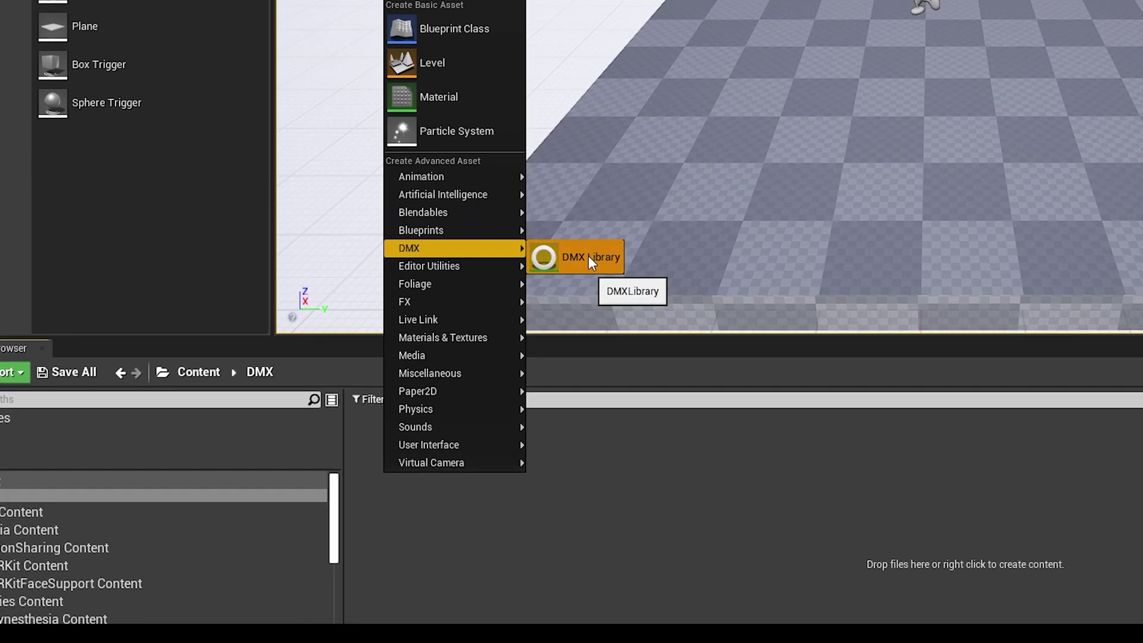
pyautogui.click(580, 330)
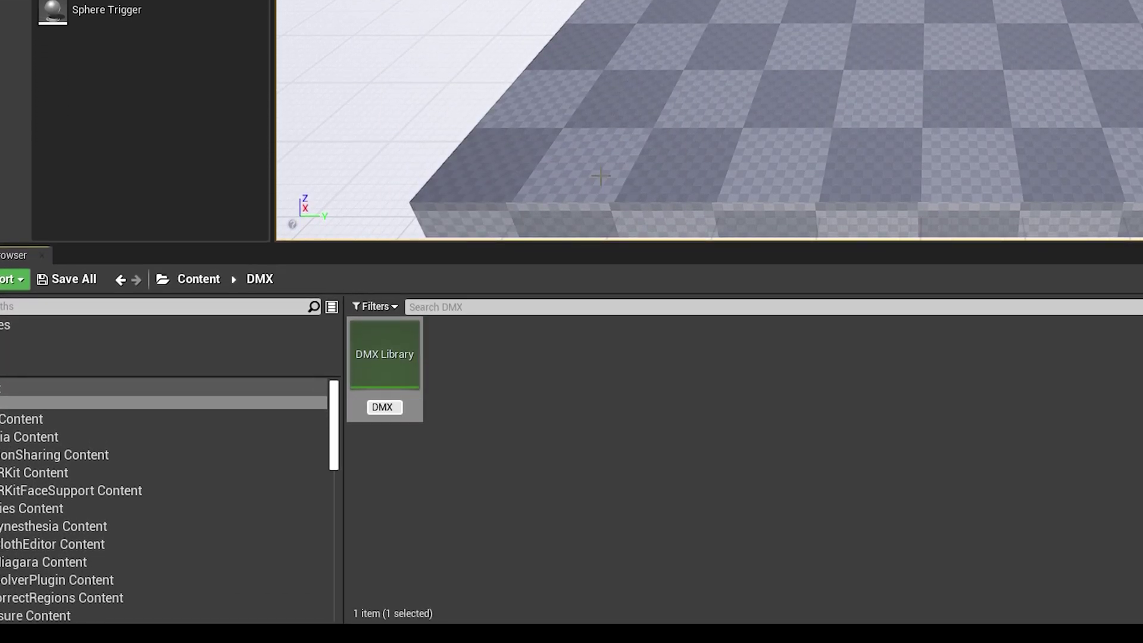
pyautogui.press('Return')
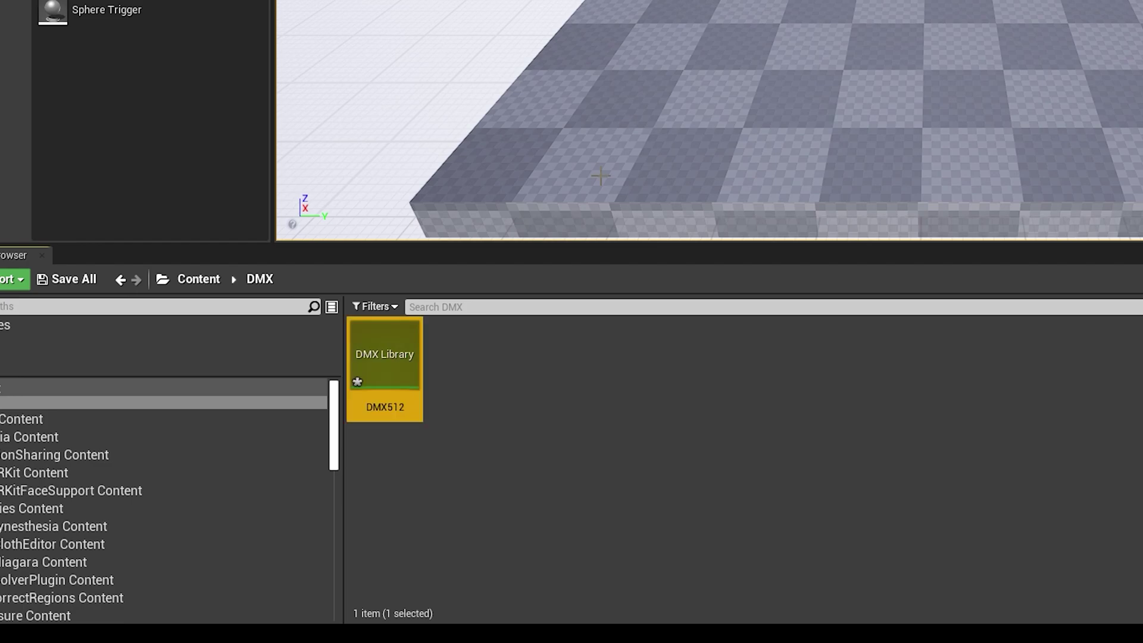
# - Open the DMX512 library and add a new controller to it
pyautogui.doubleClick(368, 420)
pyautogui.click(110, 143)
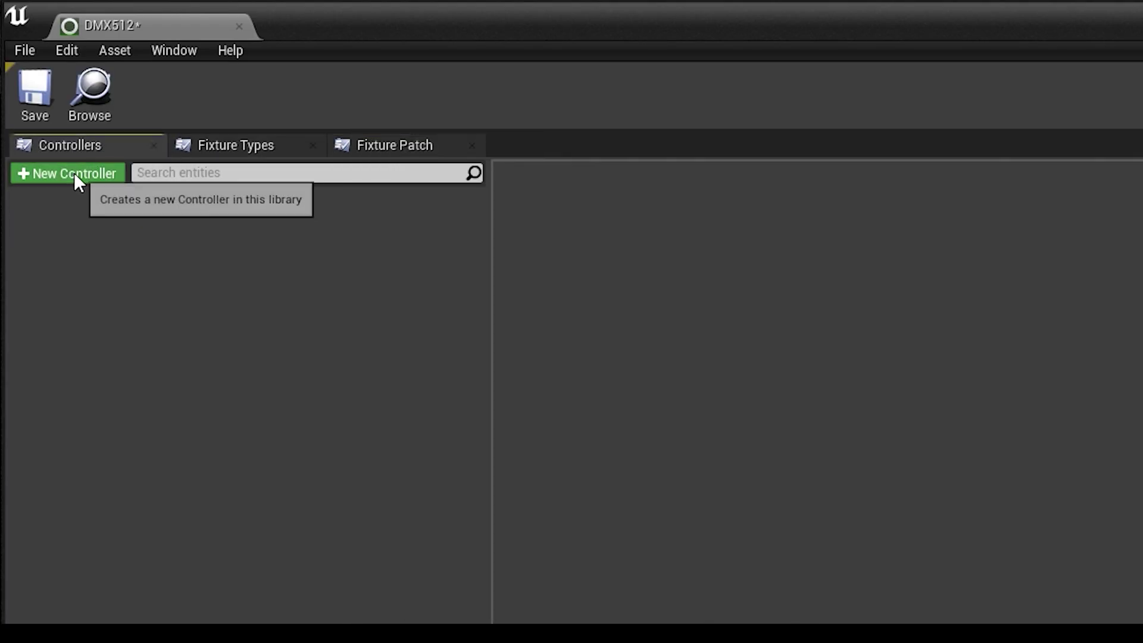
pyautogui.click(74, 173)
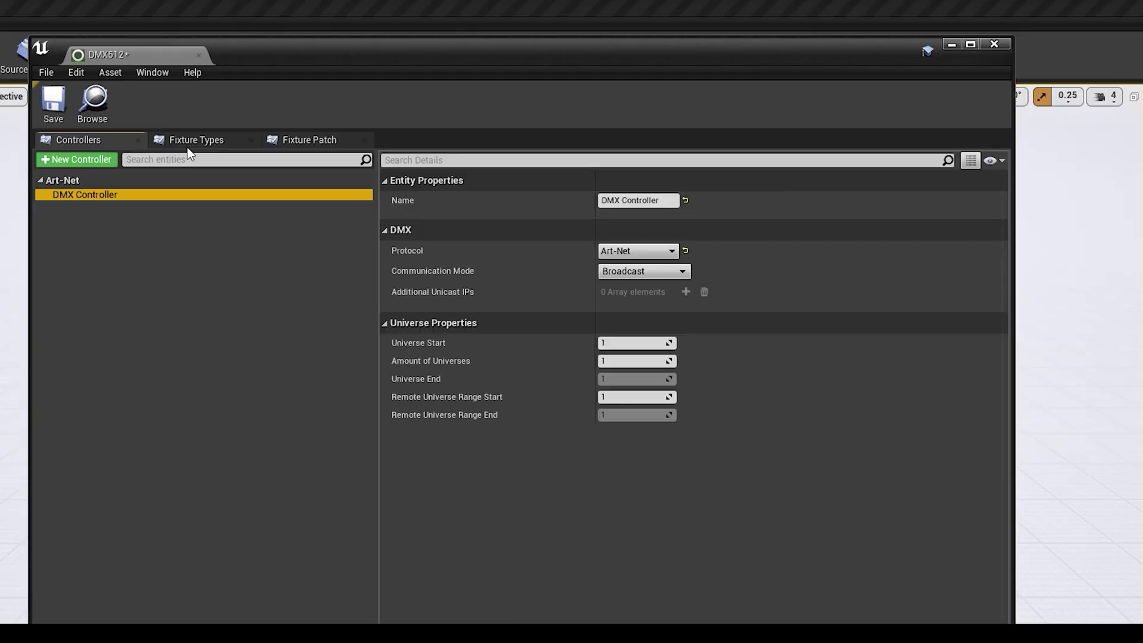
# - Add a new fixture type named GigPar to the DMX512 library
pyautogui.click(235, 145)
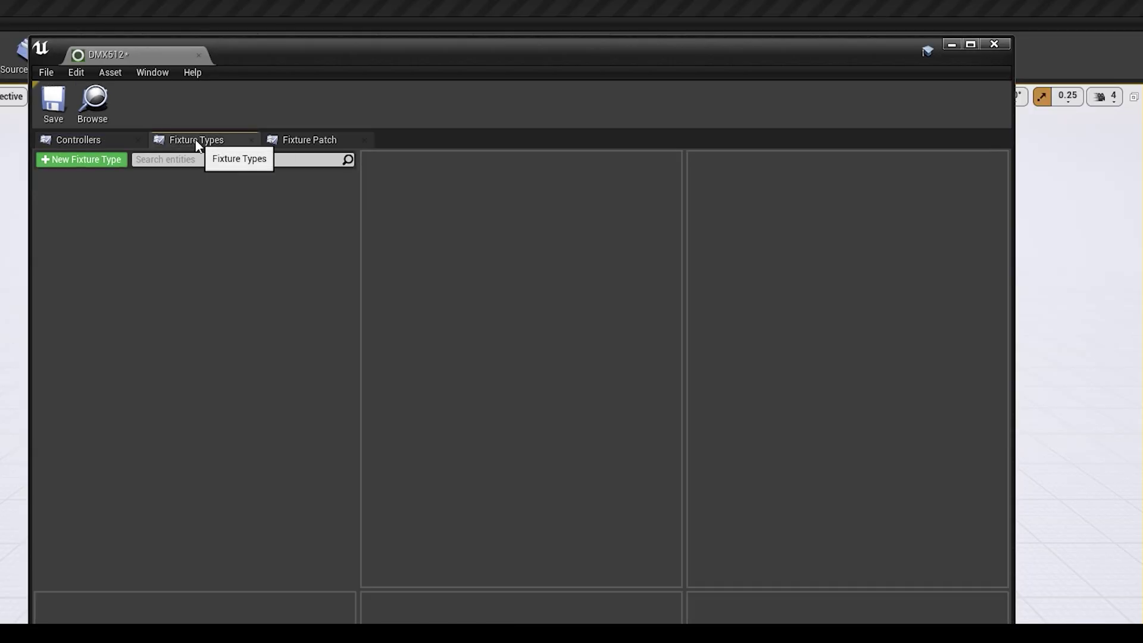
pyautogui.click(94, 165)
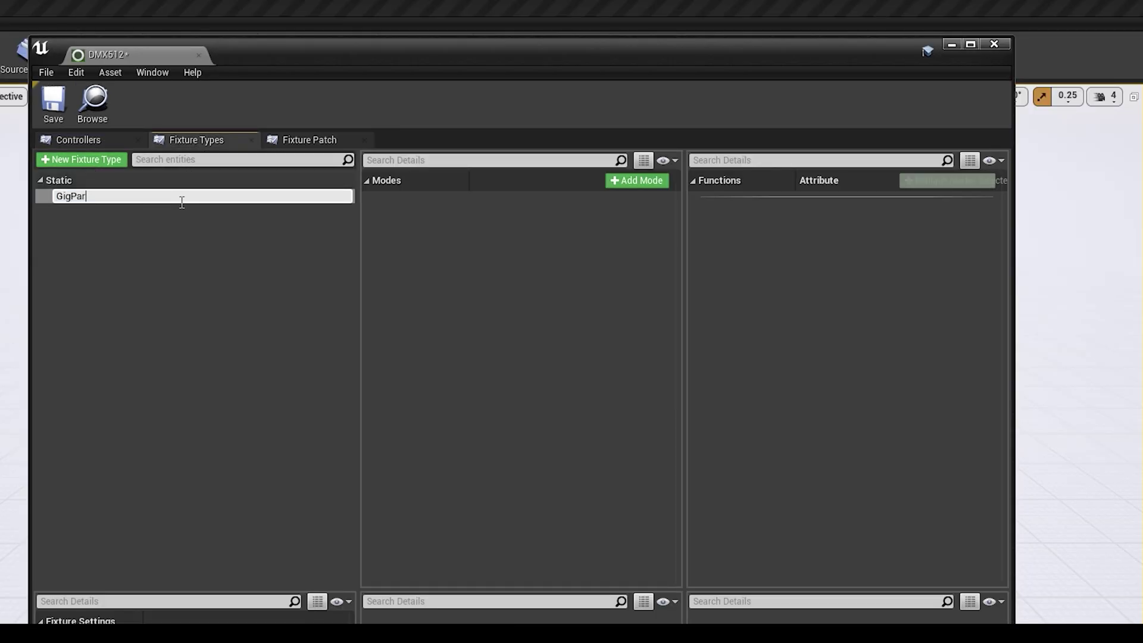
pyautogui.press('Return')
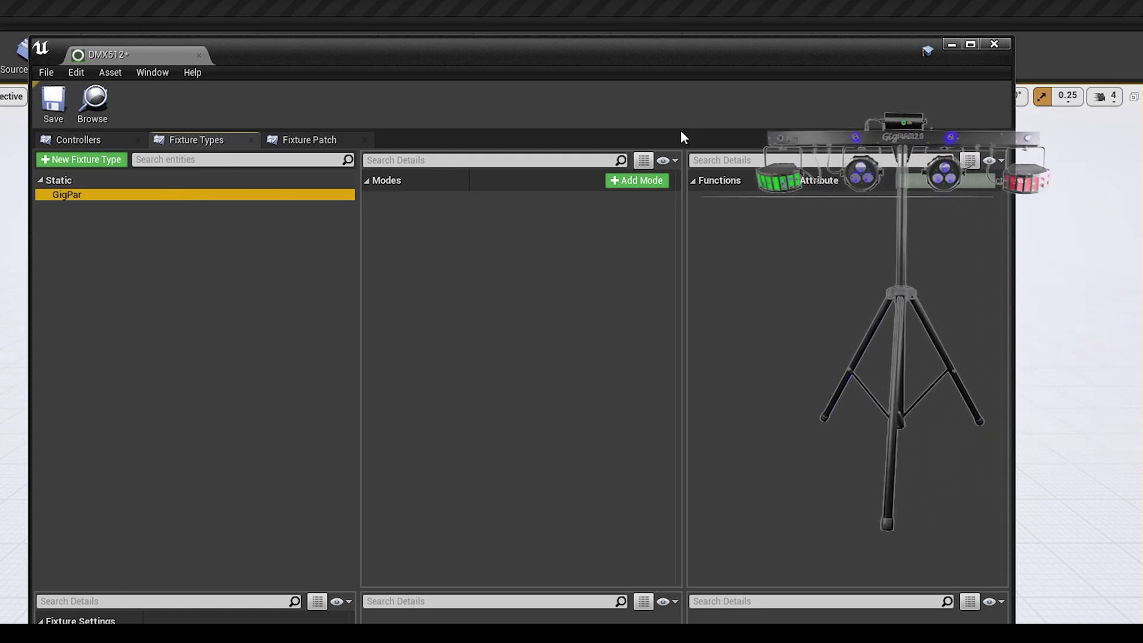
# - Add a mode to the GigPar fixture type and give it five functions
pyautogui.click(623, 179)
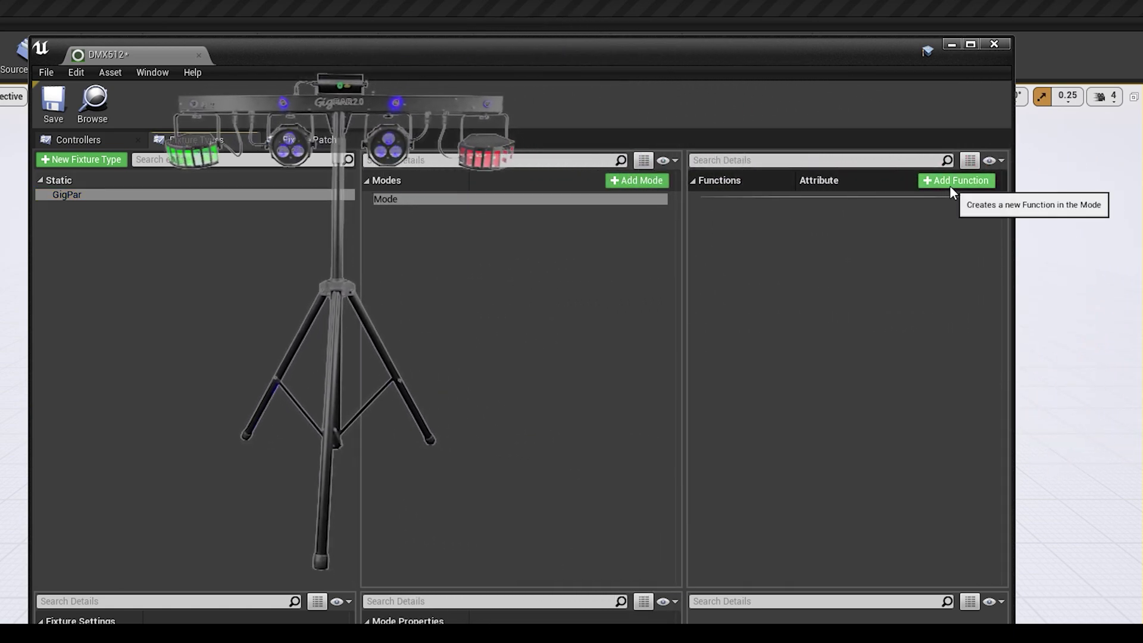
pyautogui.click(950, 187)
pyautogui.click(950, 188)
pyautogui.click(950, 186)
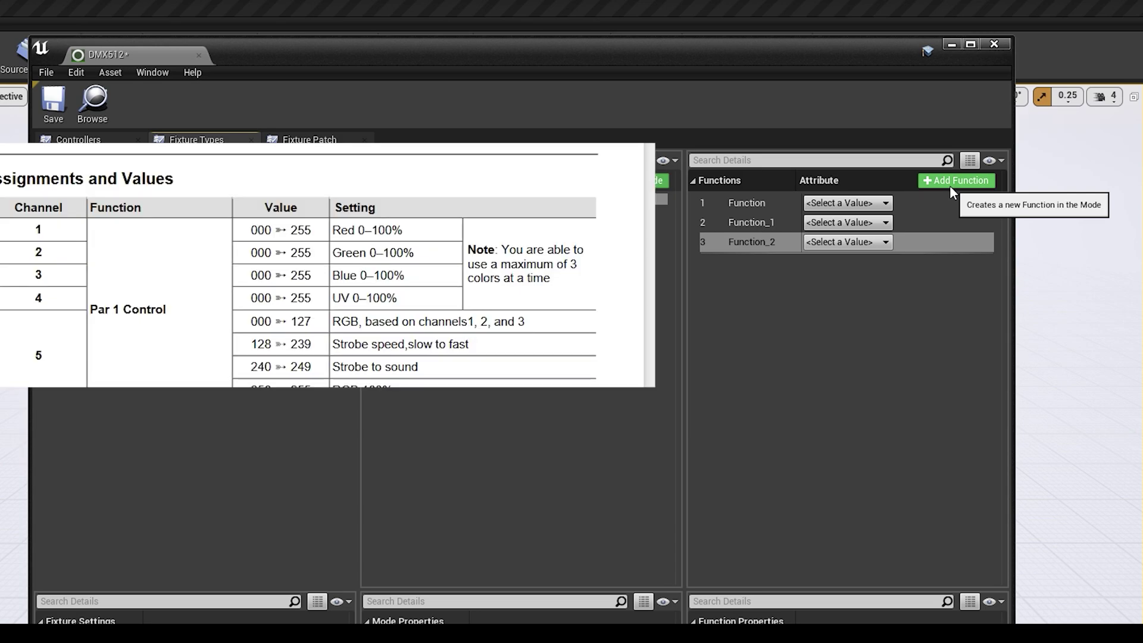
pyautogui.click(950, 186)
pyautogui.click(950, 185)
# - Try assigning Red, Blue and Green to GigPar's first three functions and Dimmer to the last one
pyautogui.click(887, 203)
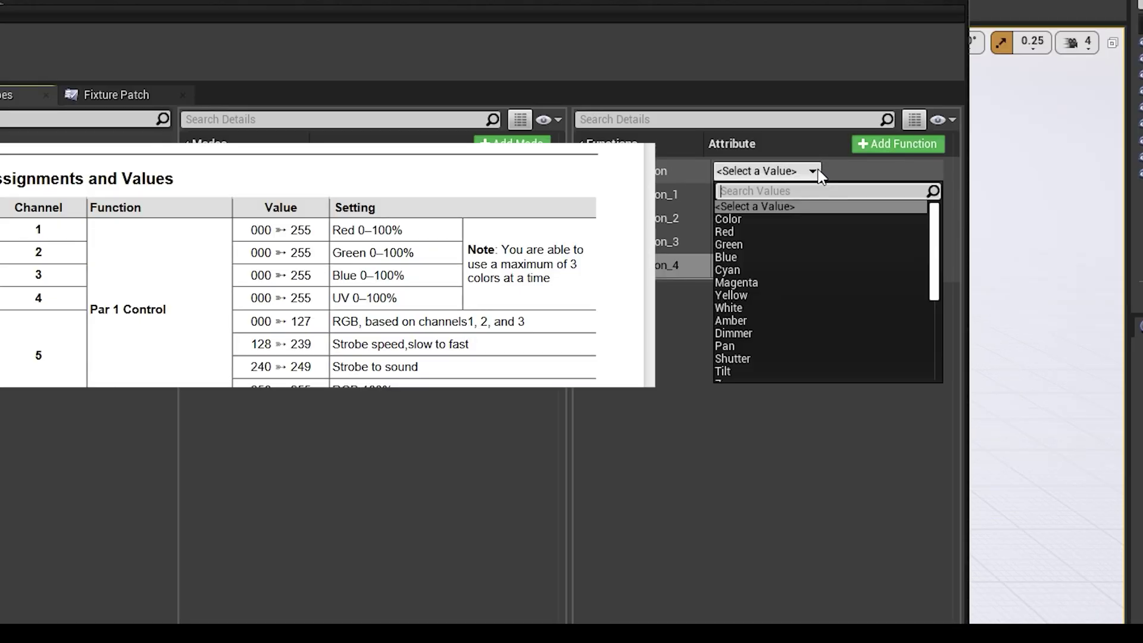
pyautogui.click(745, 234)
pyautogui.click(750, 194)
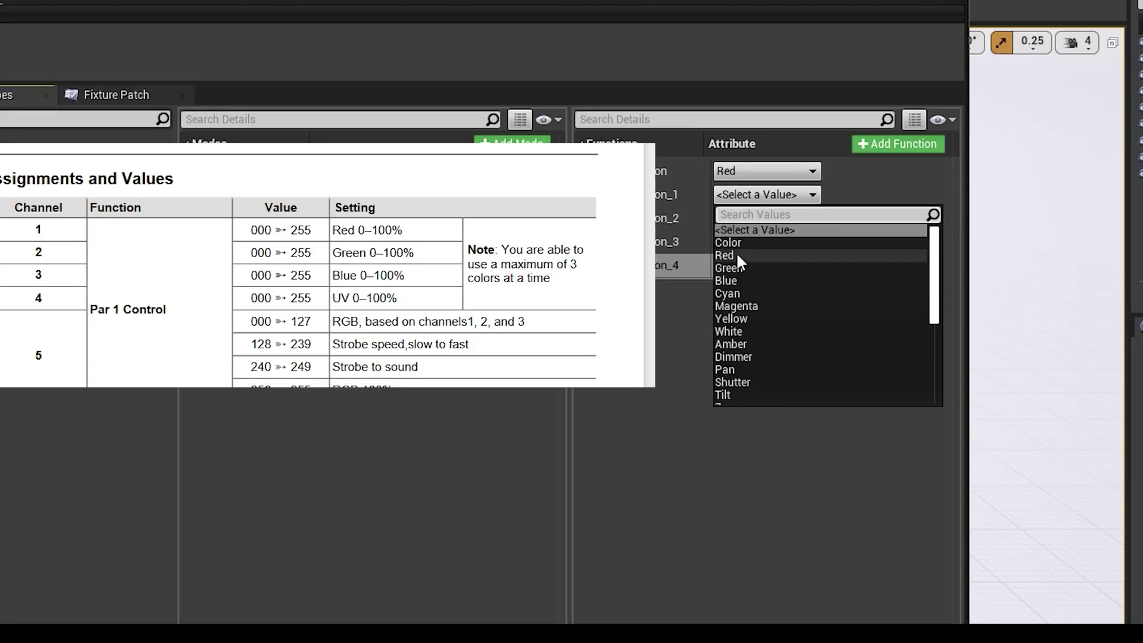
pyautogui.click(738, 279)
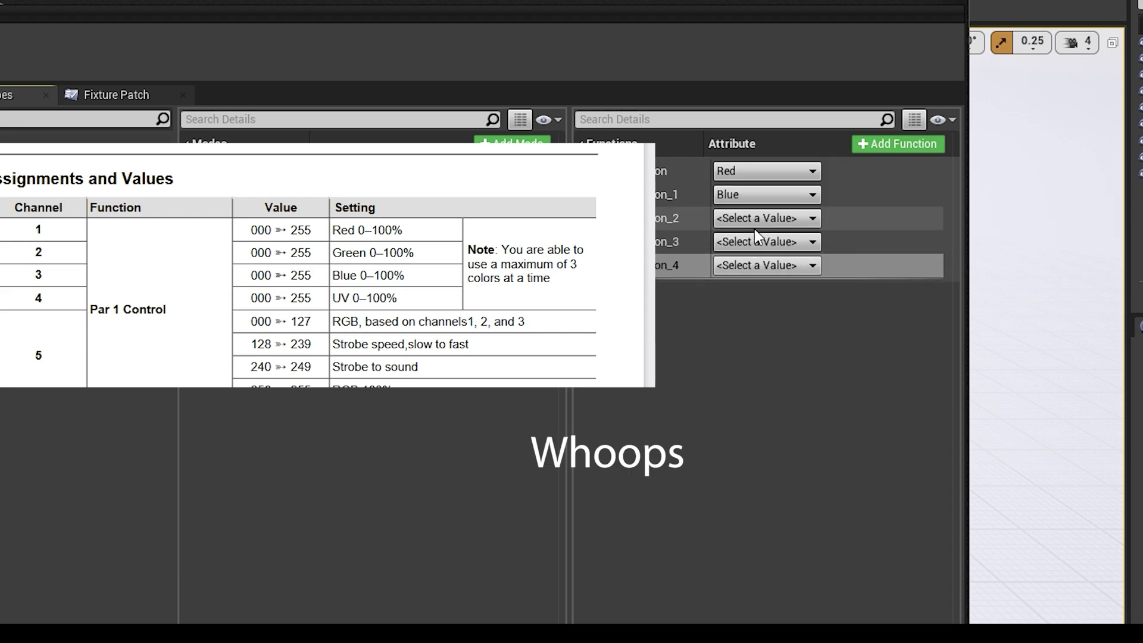
pyautogui.click(755, 221)
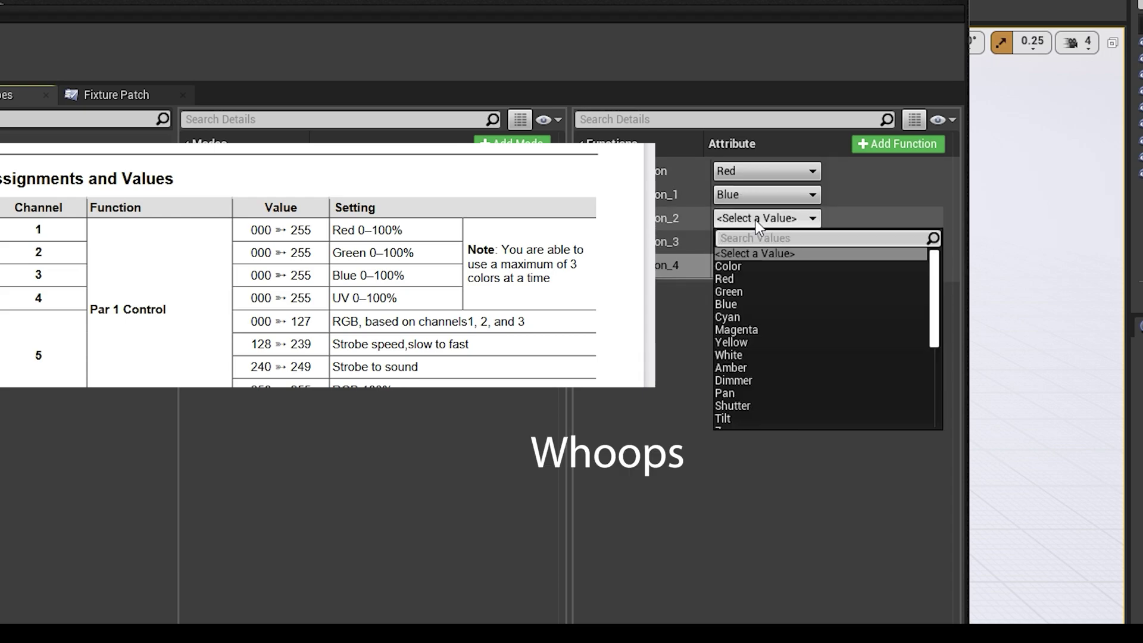
pyautogui.click(741, 290)
pyautogui.click(742, 266)
pyautogui.write('d')
pyautogui.click(746, 311)
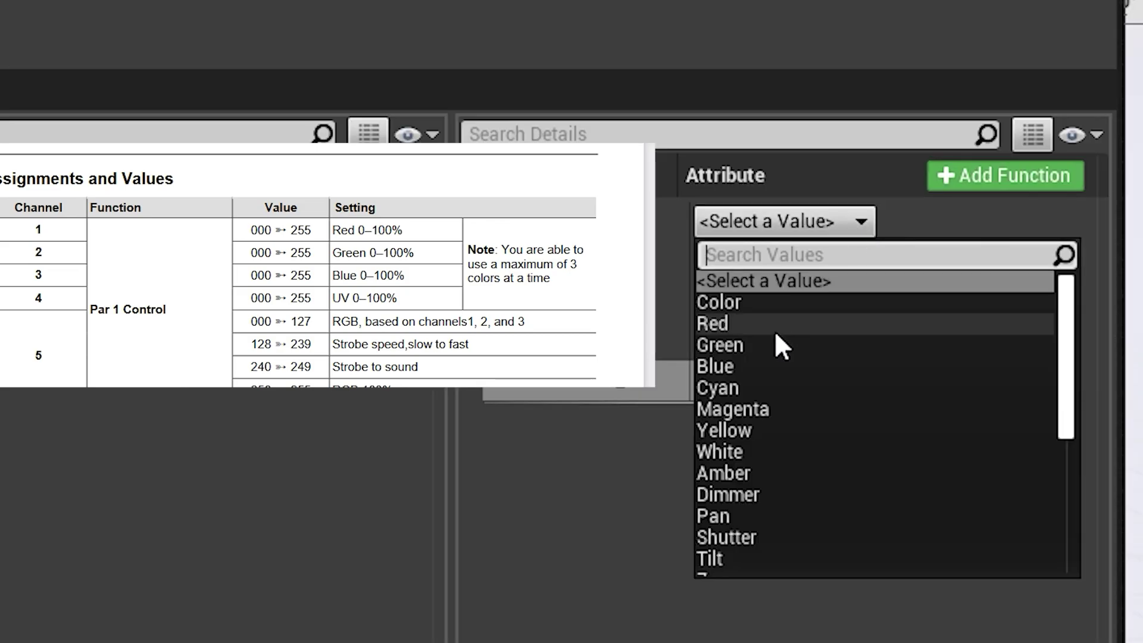
# - Set the attributes of GigPar's functions 1 to 3 to Red, Blue and Green, and function 5 to Dimmer
pyautogui.click(774, 328)
pyautogui.click(752, 256)
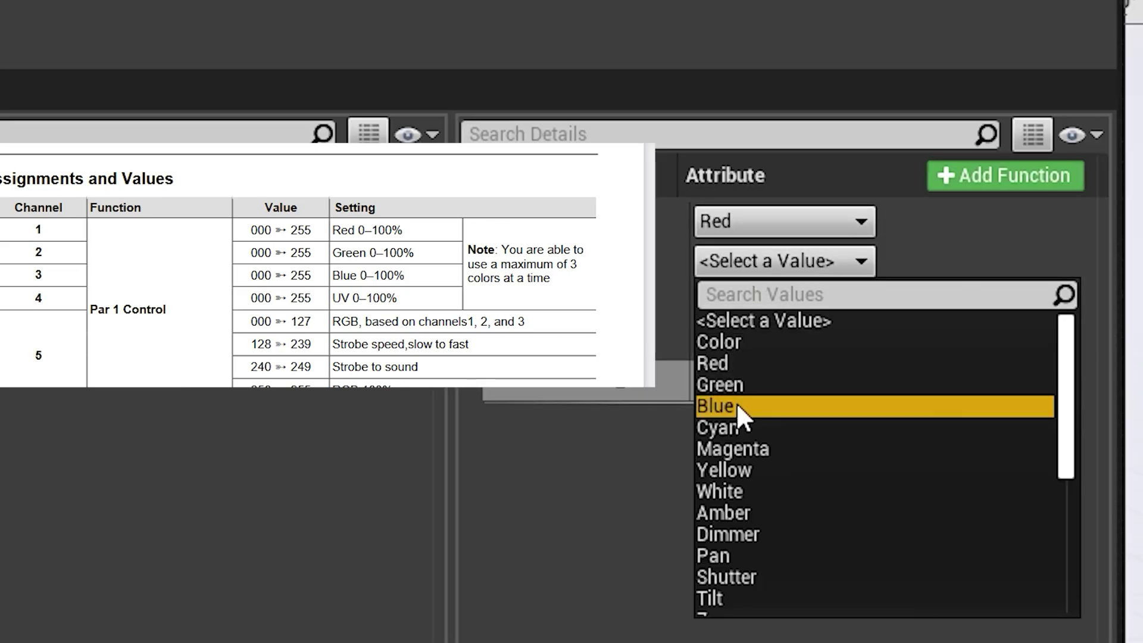
pyautogui.click(737, 405)
pyautogui.click(763, 300)
pyautogui.click(740, 424)
pyautogui.click(742, 378)
pyautogui.write('d')
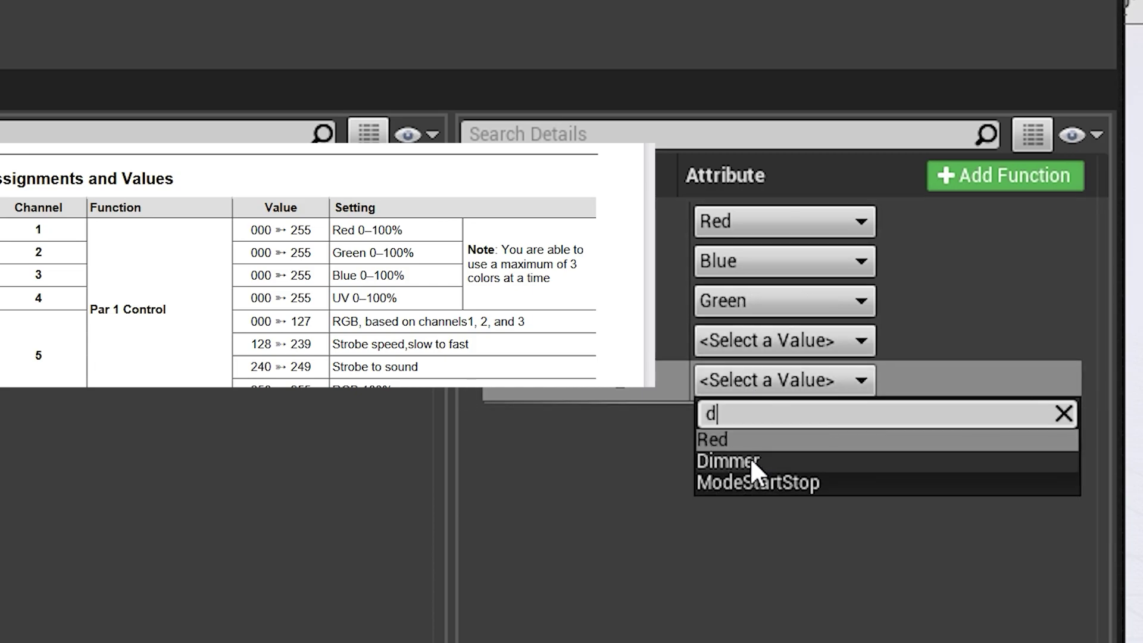
pyautogui.click(749, 460)
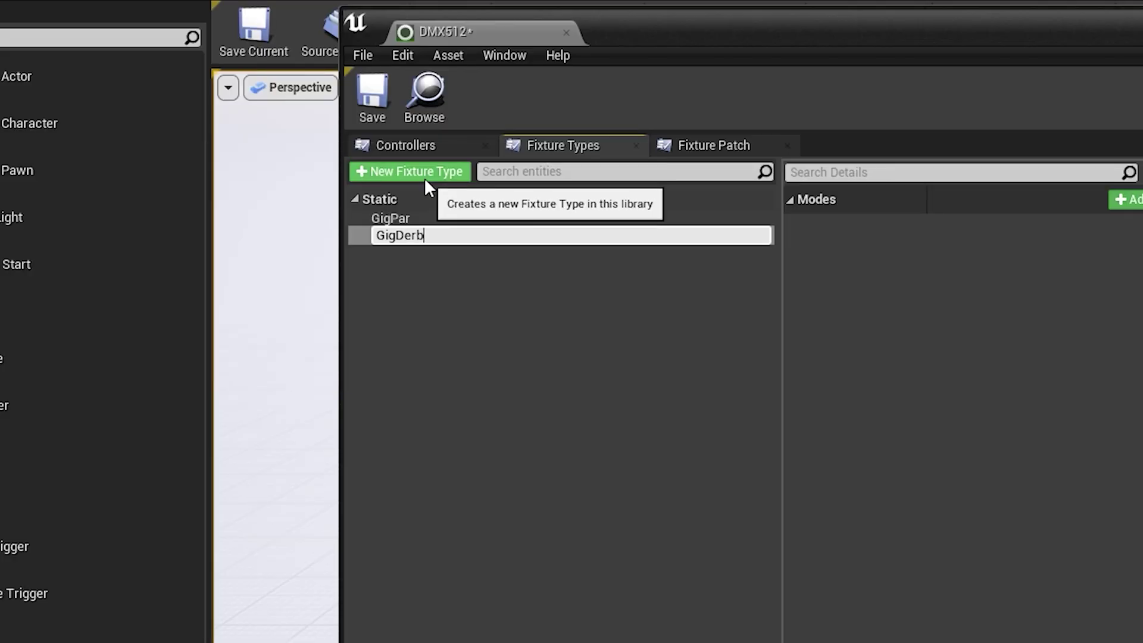
# - Add further fixture types named GigDerby, GigLaser and GigStrobe to the library
pyautogui.click(425, 181)
pyautogui.write('GigLaser')
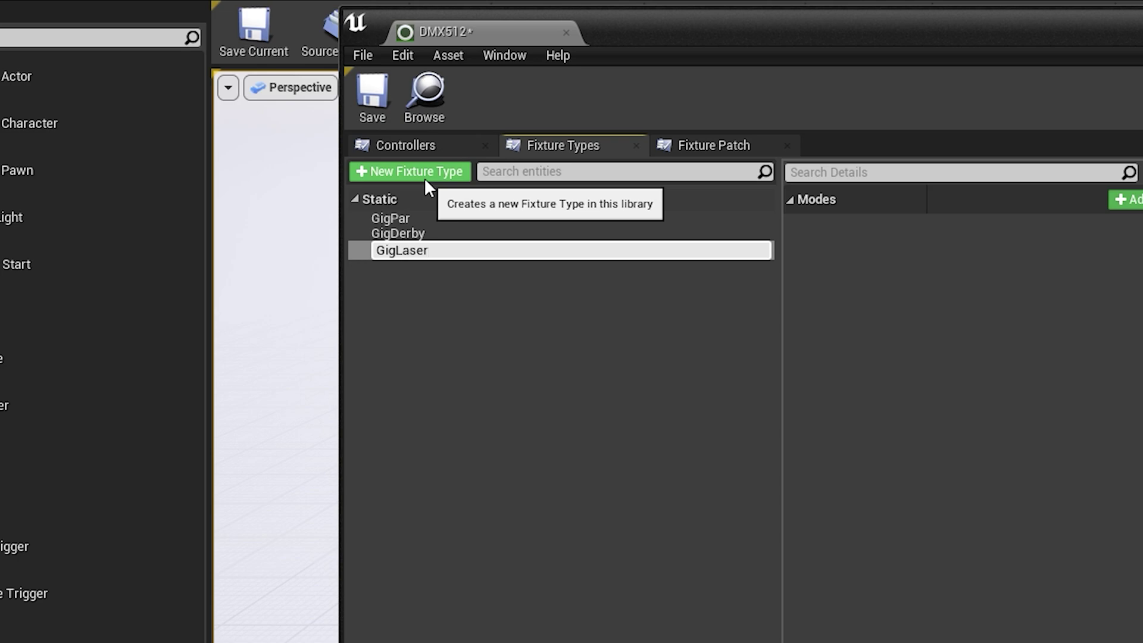
pyautogui.press('Return')
pyautogui.click(424, 177)
pyautogui.write('GigStrobe')
pyautogui.press('Return')
# - Give the GigDerby fixture type a mode with three functions, leaving their attributes unassigned
pyautogui.click(417, 234)
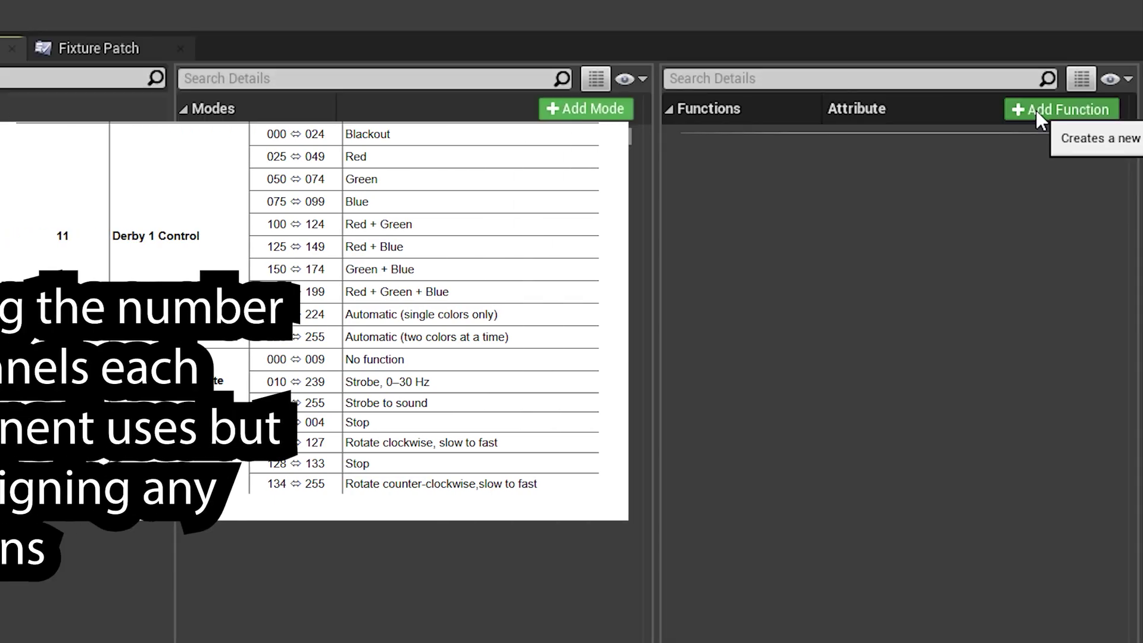
pyautogui.click(800, 110)
pyautogui.click(799, 109)
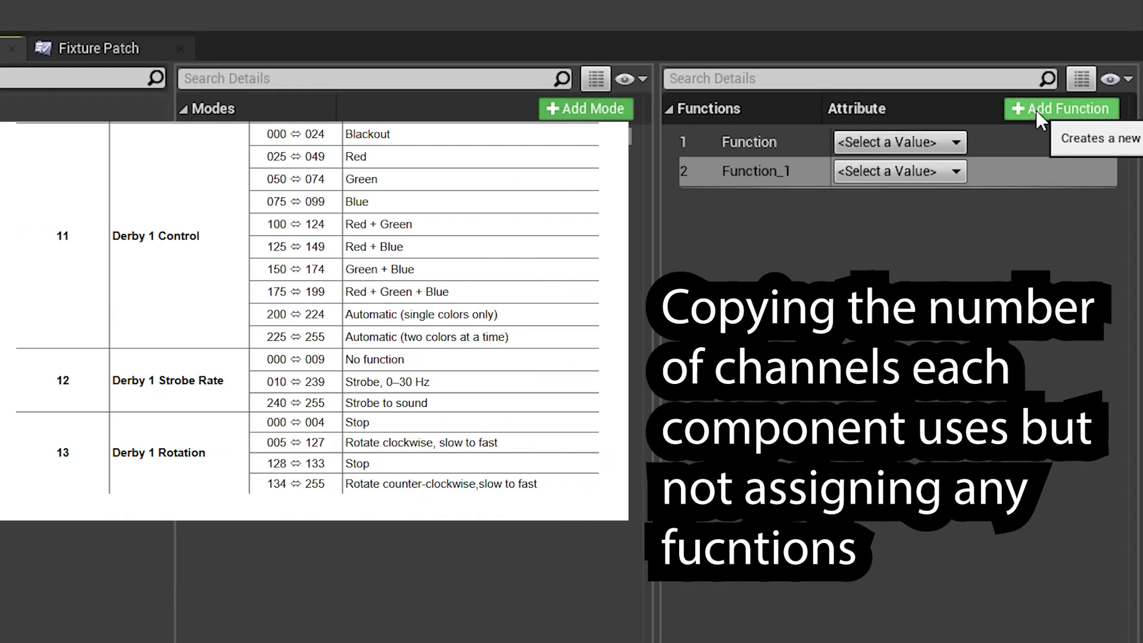
pyautogui.click(799, 109)
# - Add a mode with three functions to the GigLaser fixture type, leaving their attributes unassigned
pyautogui.click(83, 162)
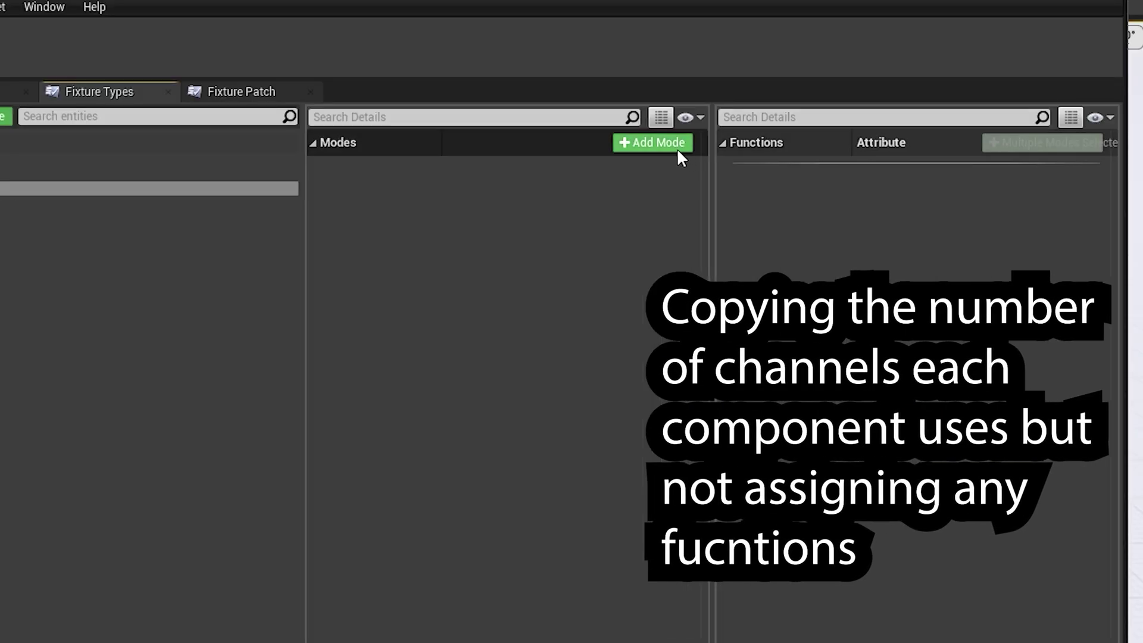
pyautogui.click(610, 115)
pyautogui.click(1043, 144)
pyautogui.click(1043, 144)
pyautogui.click(1043, 144)
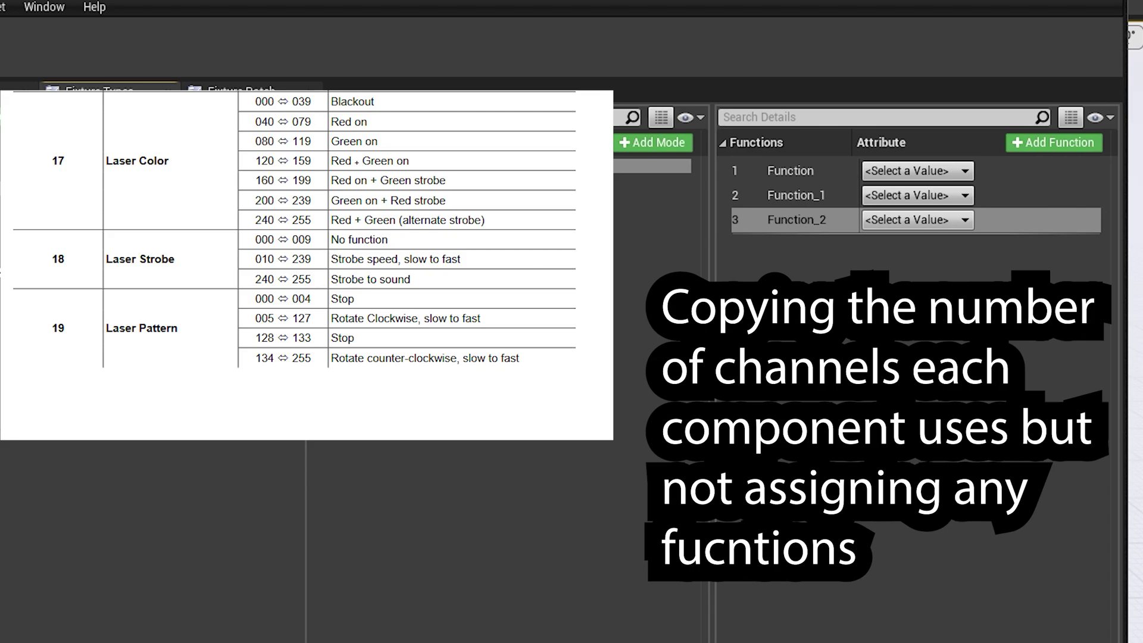
# - Add a mode with four functions to the GigStrobe fixture type, leaving their attributes unassigned
pyautogui.click(659, 117)
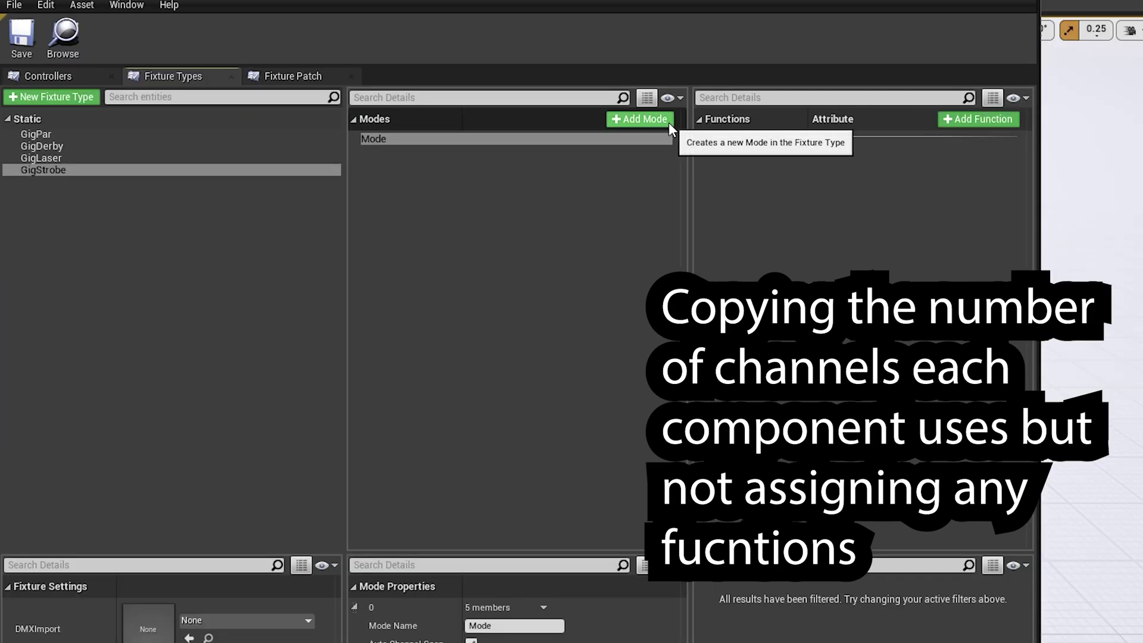
pyautogui.click(1003, 119)
pyautogui.click(1004, 119)
pyautogui.click(1004, 119)
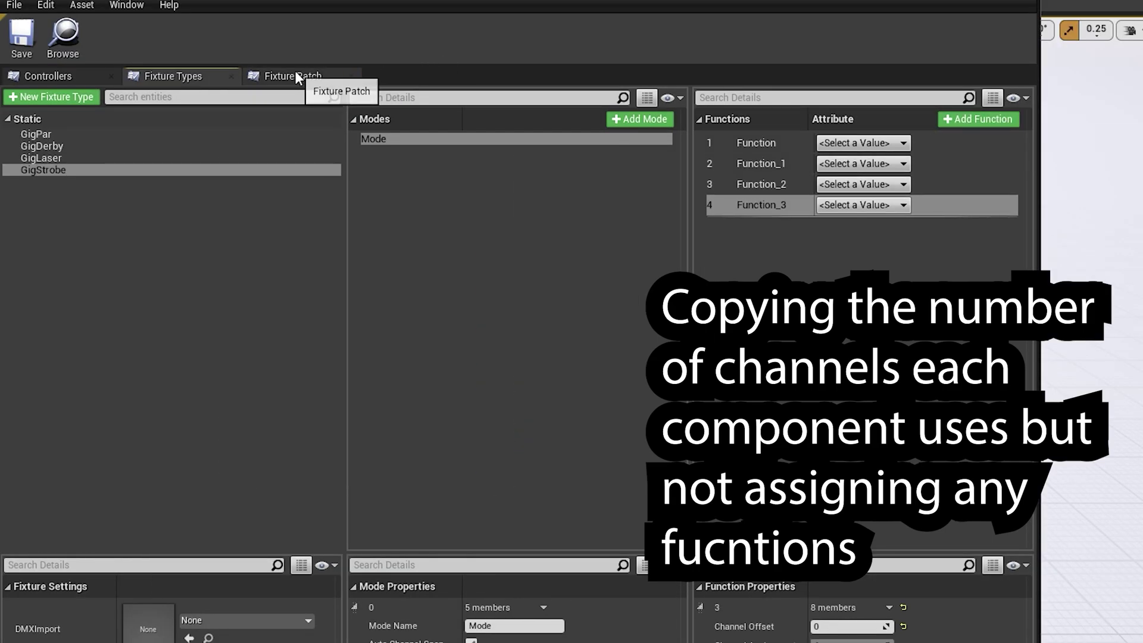
# - Add a GigPar fixture patch to Universe 1, name it GigPar_1 and duplicate it as GigPar_2
pyautogui.click(294, 72)
pyautogui.click(52, 97)
pyautogui.click(69, 186)
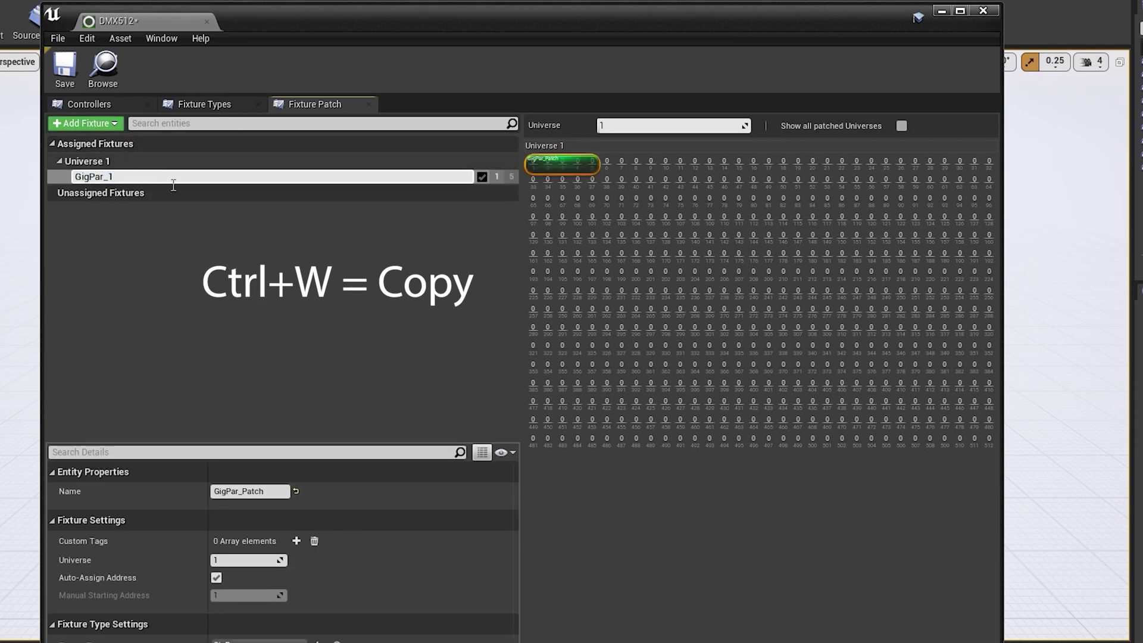
pyautogui.press('Return')
pyautogui.hotkey('ctrl', 'w')
# - Add a GigDerby fixture patch, name it GigDerby_1 and duplicate it as GigDerby_2
pyautogui.click(105, 123)
pyautogui.click(95, 196)
pyautogui.moveTo(119, 205); pyautogui.dragTo(164, 211)
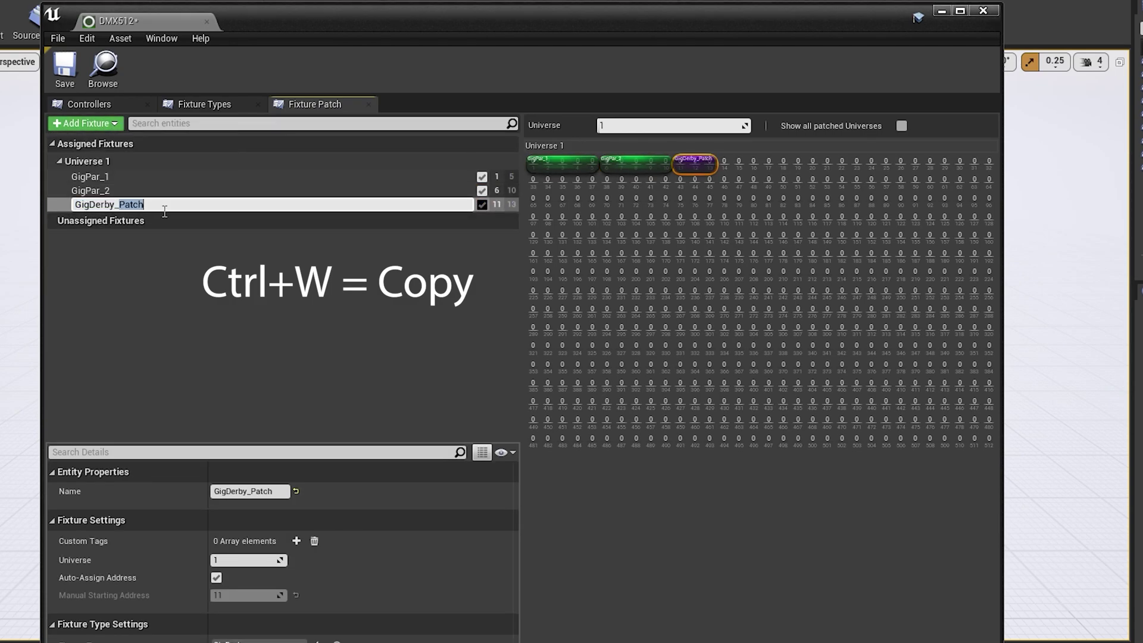
pyautogui.write('1')
pyautogui.press('Return')
pyautogui.hotkey('ctrl', 'w')
# - Add a GigLaser and a GigStrobe fixture patch to Universe 1
pyautogui.click(86, 123)
pyautogui.click(92, 212)
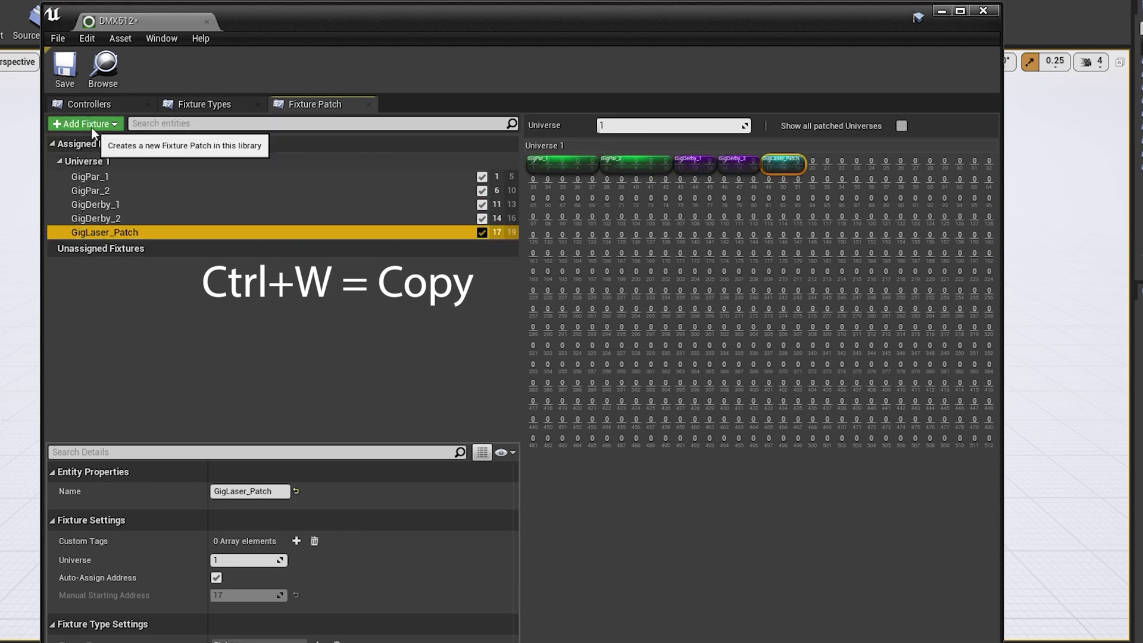
pyautogui.click(89, 124)
pyautogui.click(98, 220)
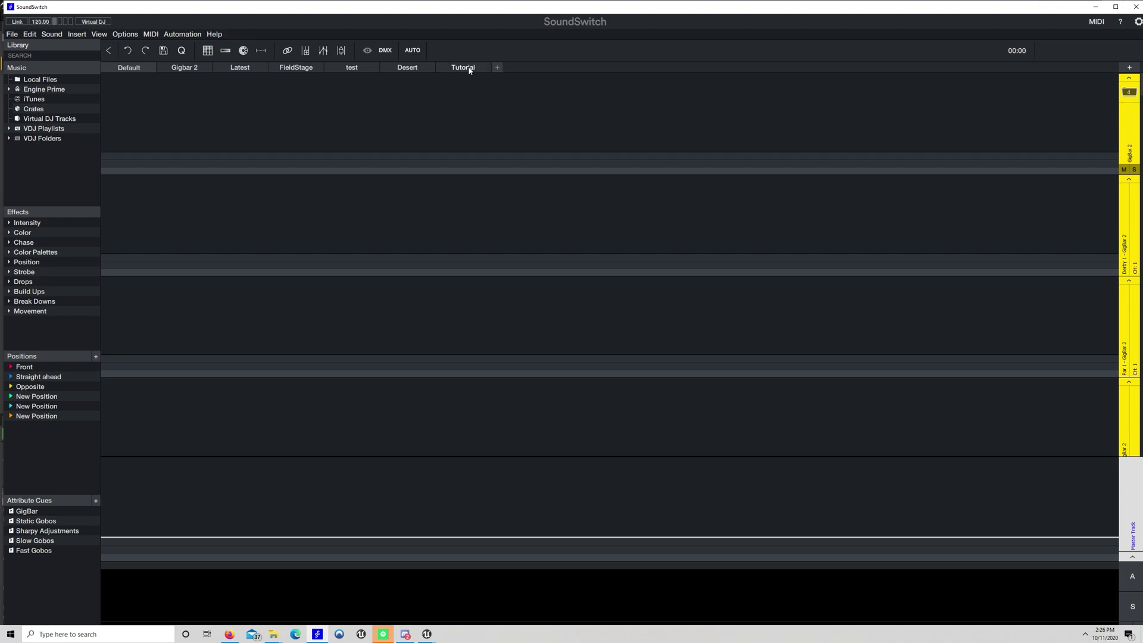
# - In SoundSwitch, add the Chauvet GigBar 2 (Mode 1) (Chn = 23) fixture to the Tutorial venue
pyautogui.click(469, 68)
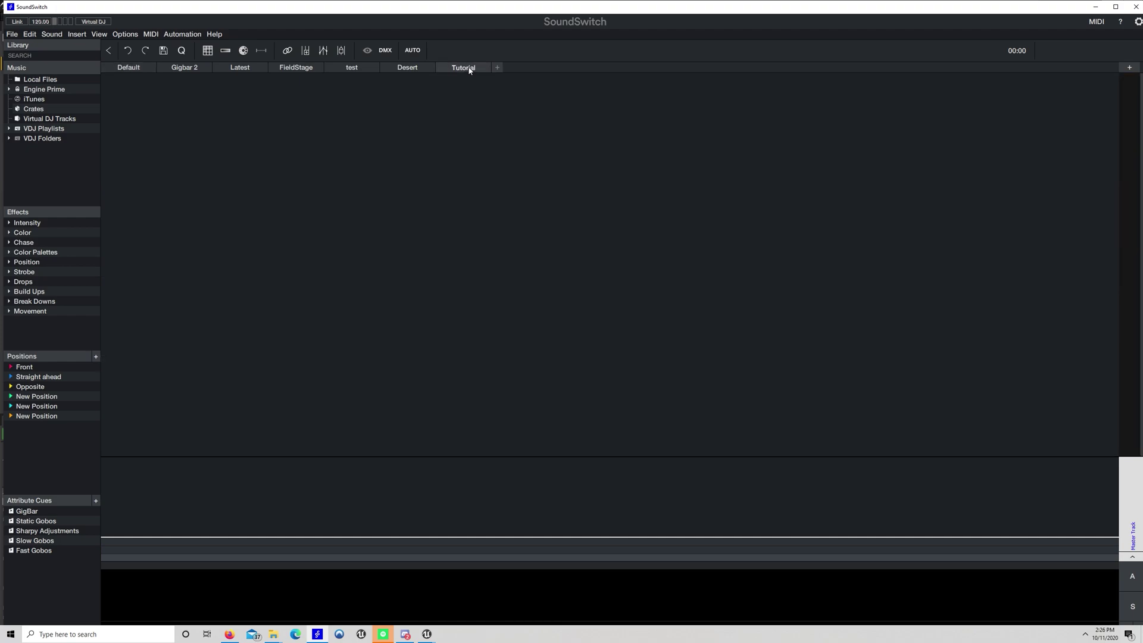
pyautogui.click(1129, 68)
pyautogui.click(454, 243)
pyautogui.write('ch')
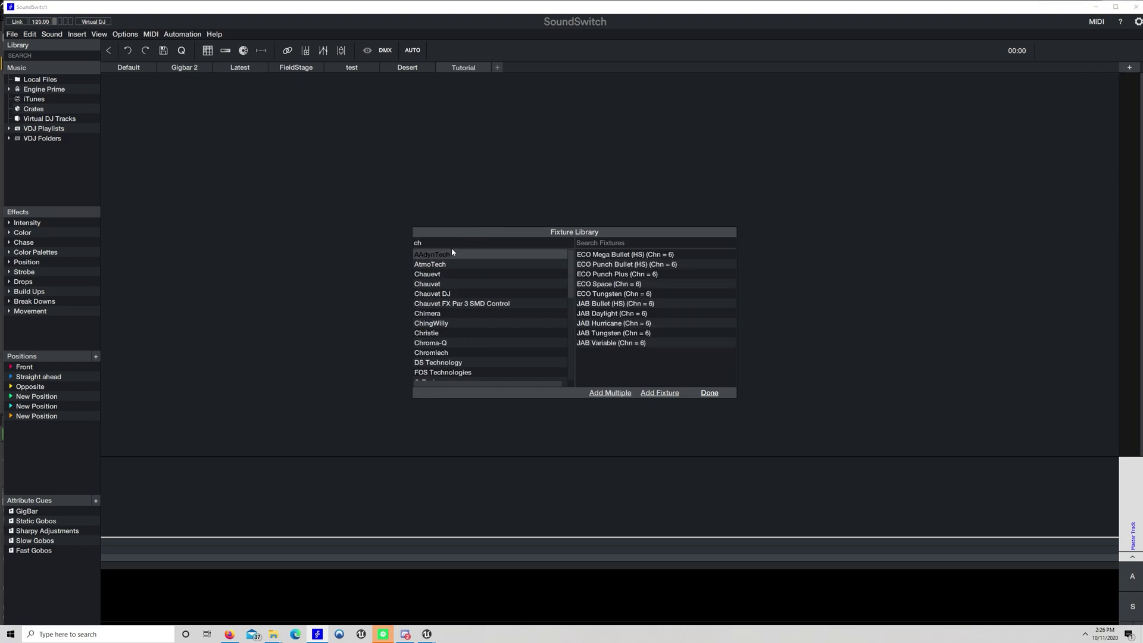
pyautogui.click(448, 284)
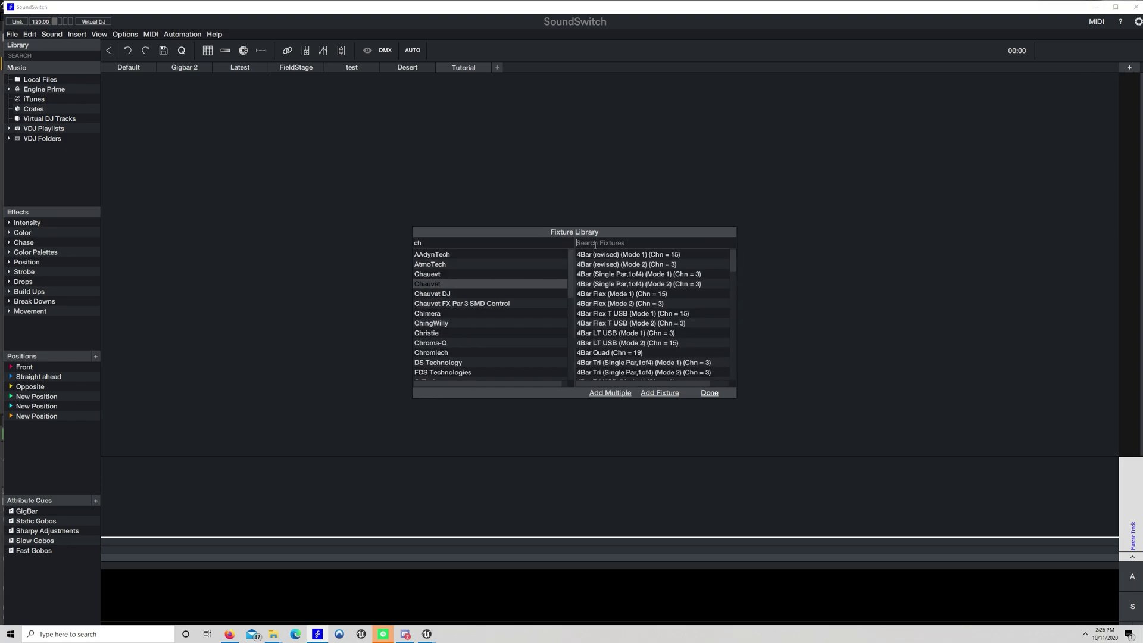
pyautogui.write('gi')
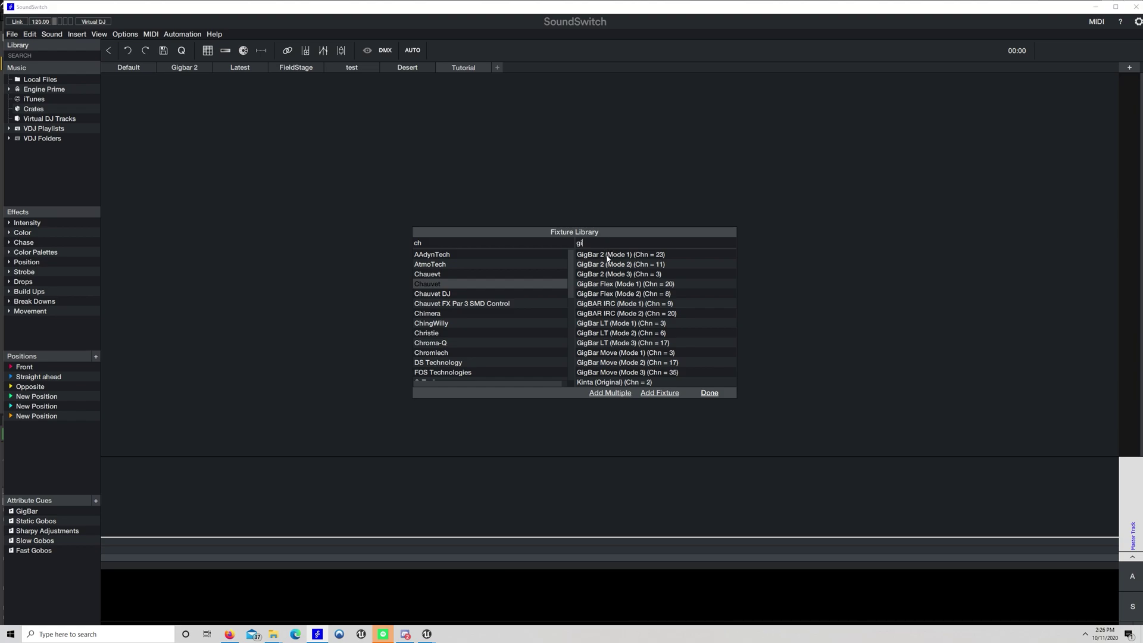
pyautogui.click(608, 256)
pyautogui.click(657, 394)
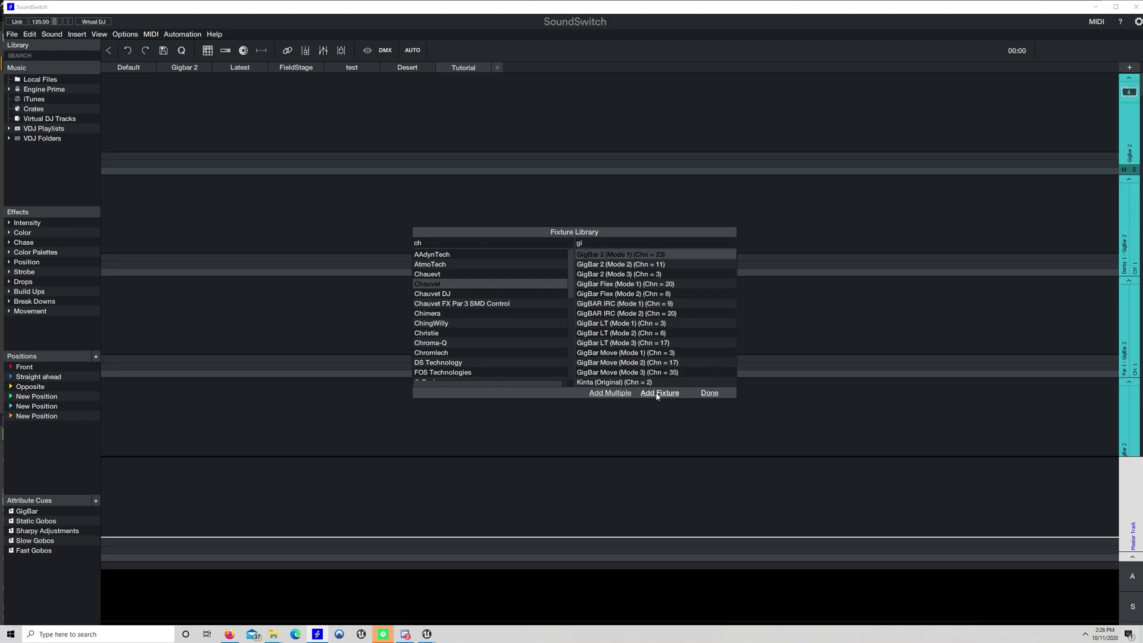
pyautogui.click(707, 394)
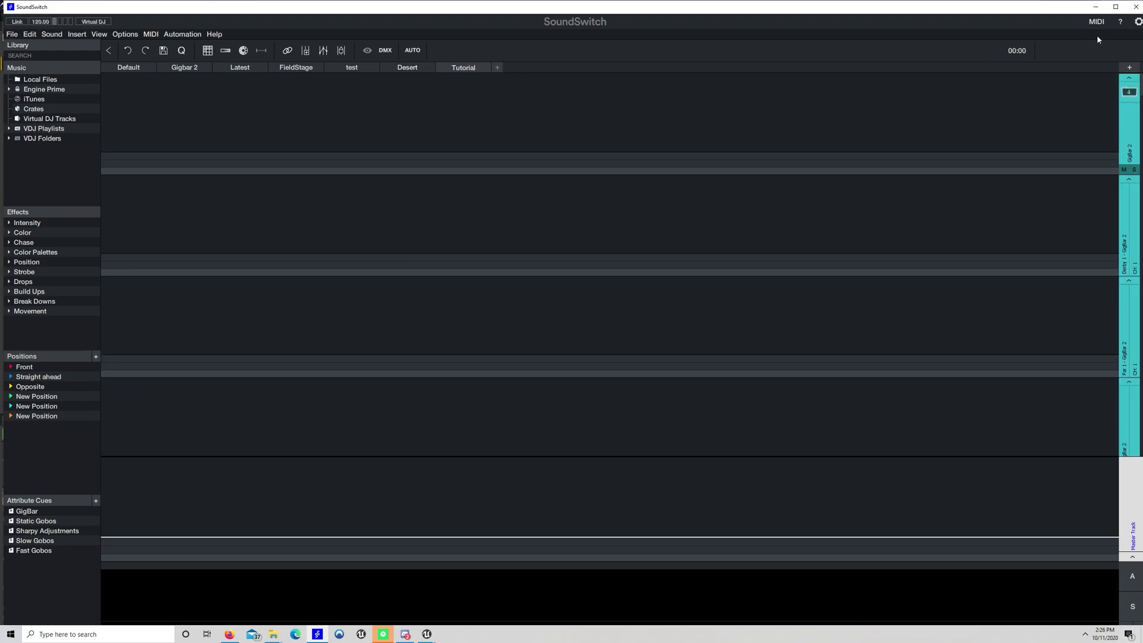
# - View the GigBar 2's channel range in SoundSwitch's DMX universe, then switch back to Unreal's DMX512 library
pyautogui.click(384, 50)
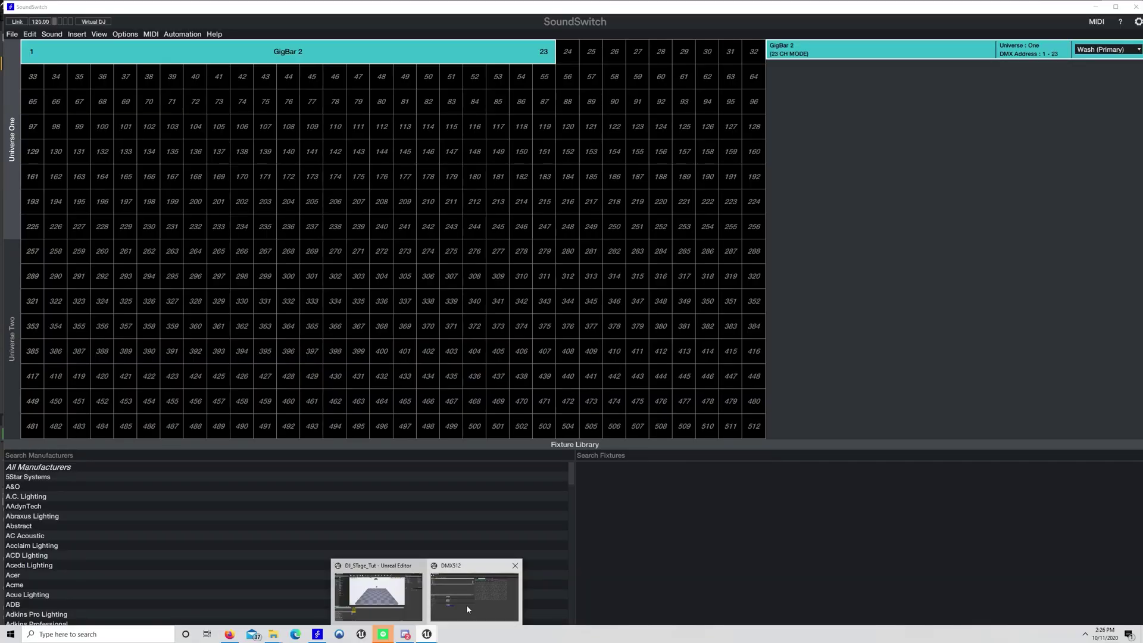
pyautogui.click(466, 604)
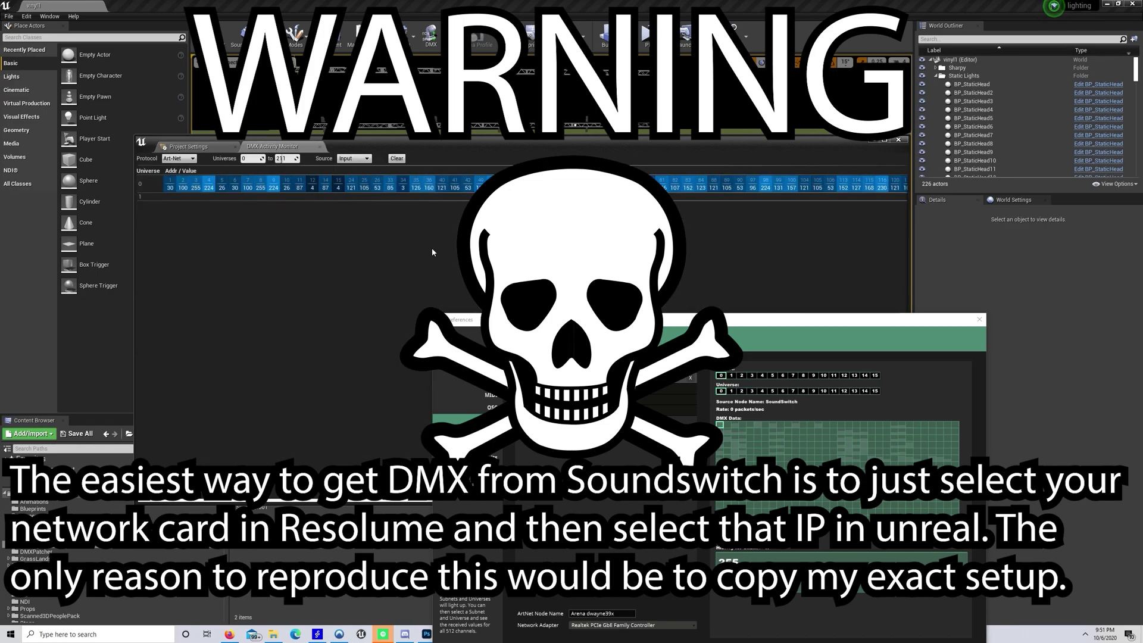
# - Review Unreal's DMX Plugin project settings, then examine the Ethernet and other adapters in Windows Network Connections
pyautogui.click(192, 147)
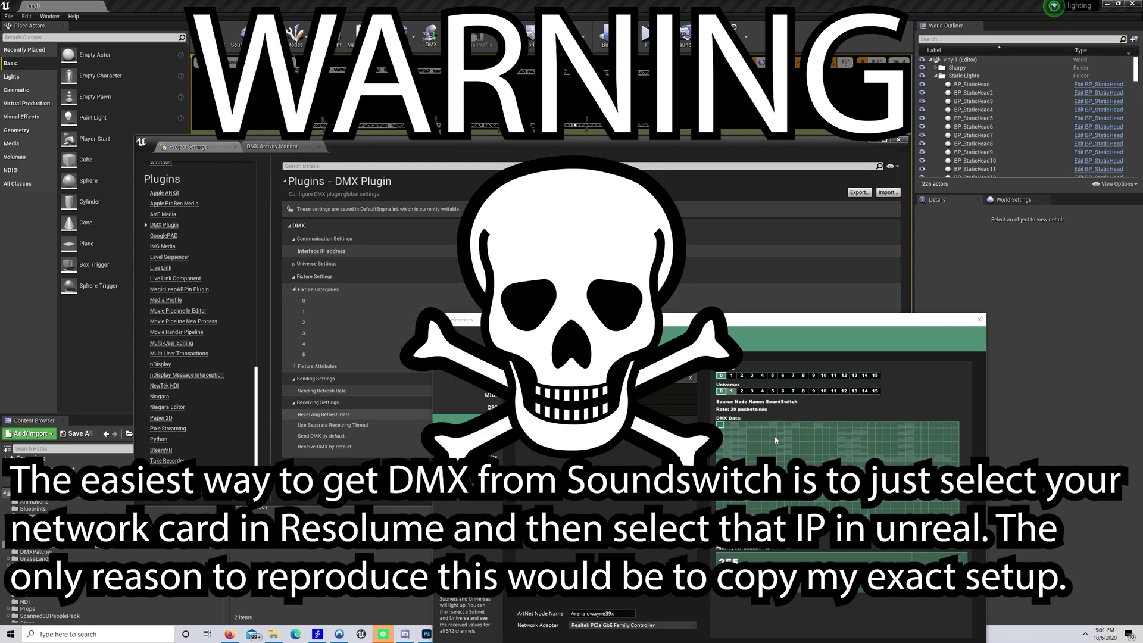
pyautogui.moveTo(706, 326); pyautogui.dragTo(671, 298)
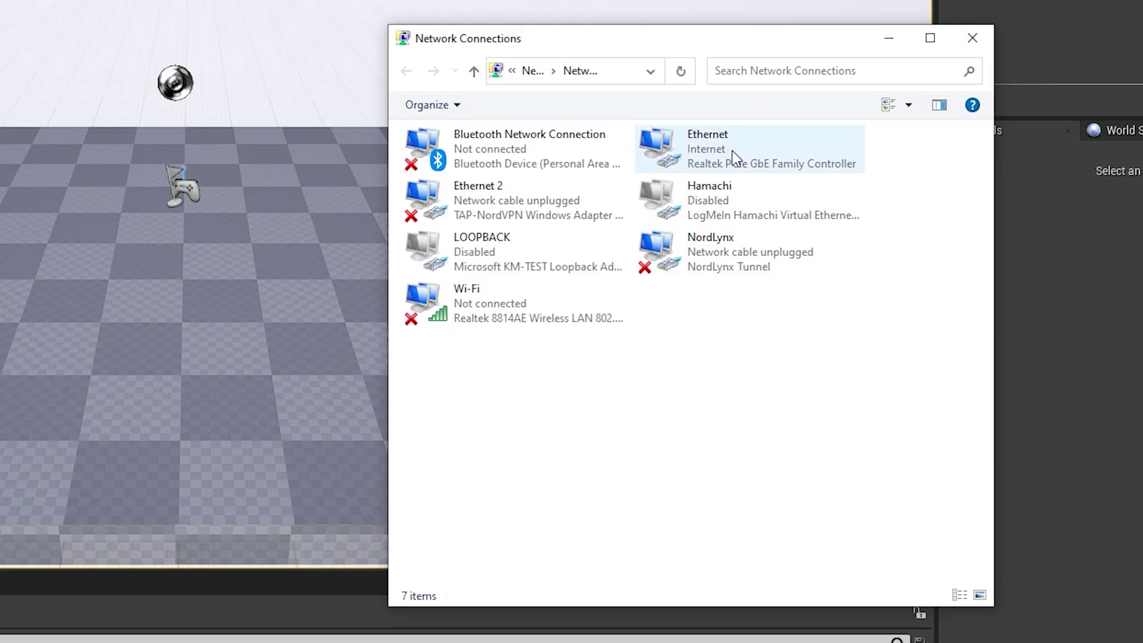
pyautogui.click(732, 151)
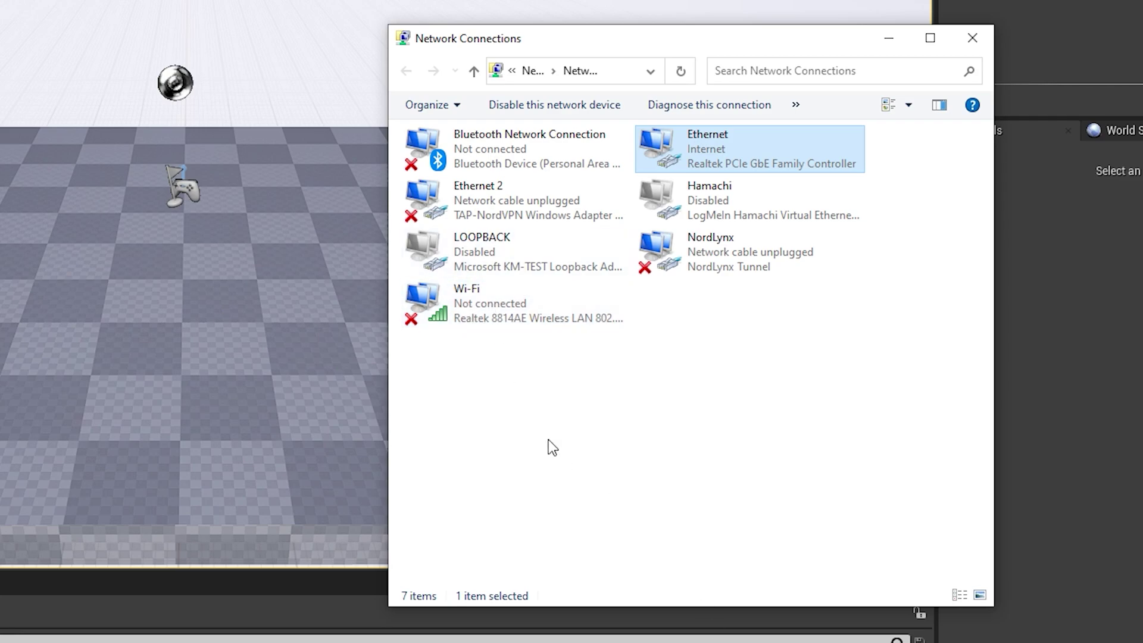
pyautogui.click(524, 303)
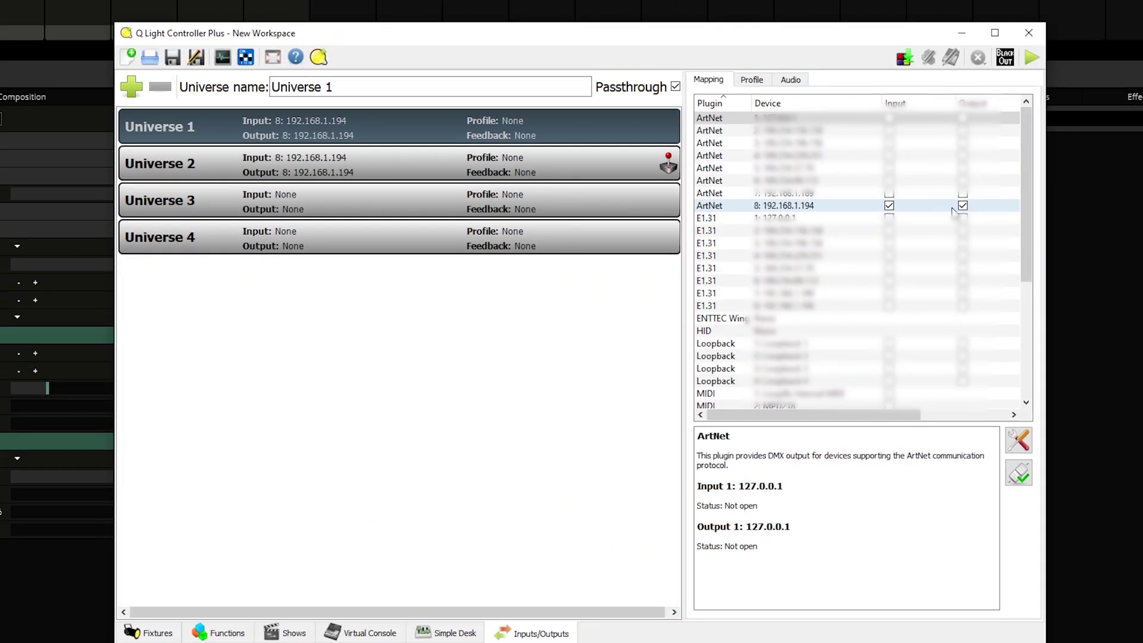
# - Examine Universe 2's mapping and the ArtNet plugin's input and output configuration in Q Light Controller Plus, then return to Resolume Arena
pyautogui.click(425, 173)
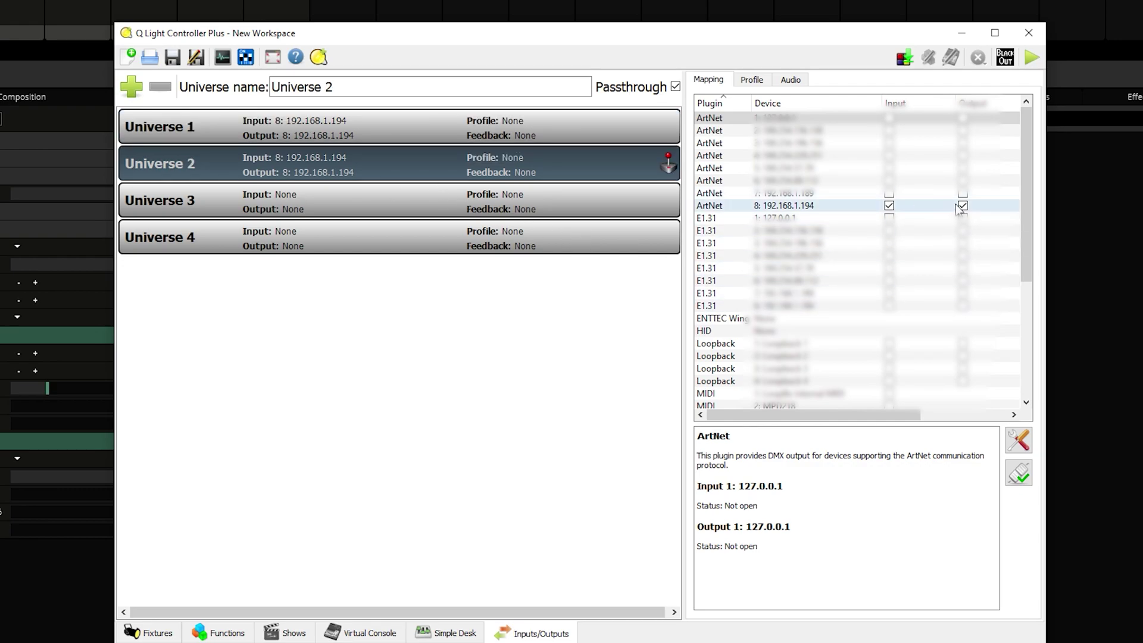
pyautogui.click(1016, 442)
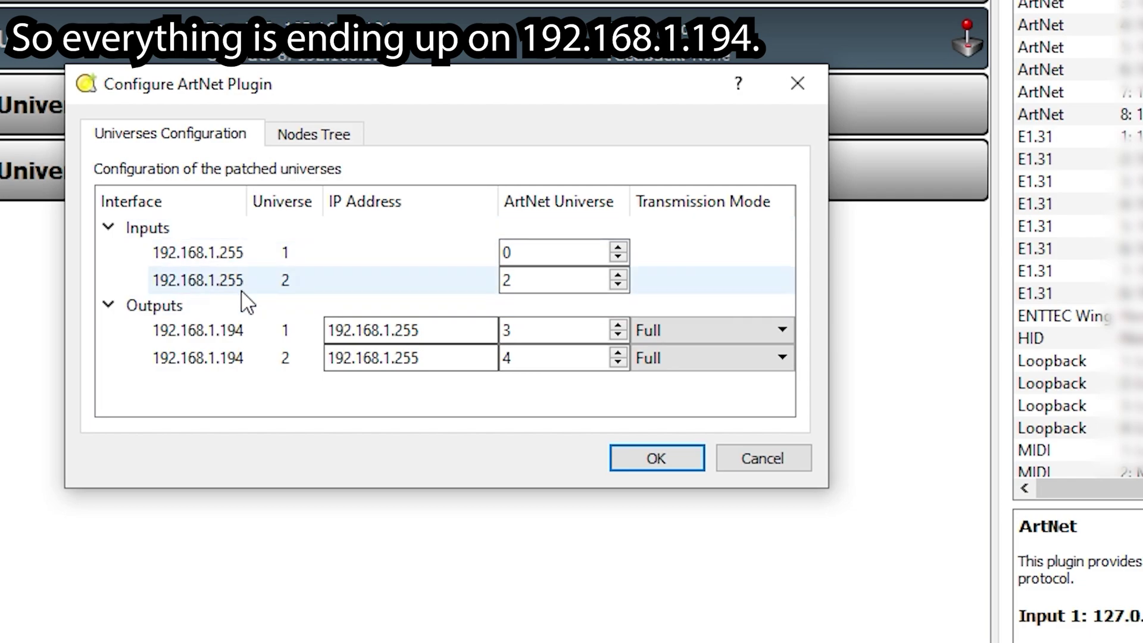
pyautogui.click(763, 473)
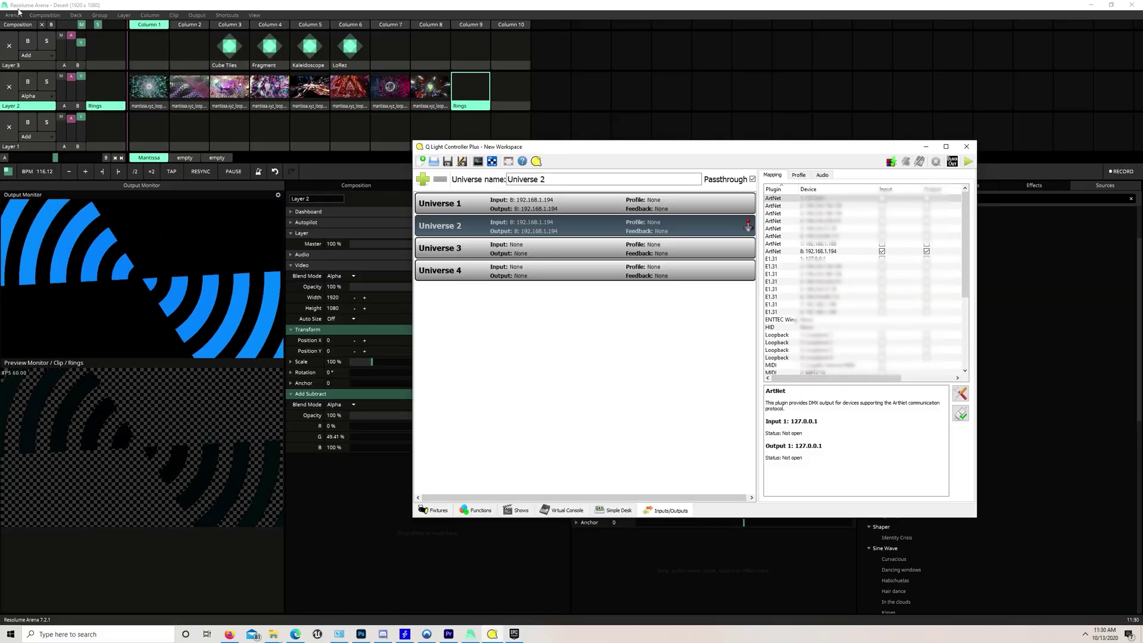
pyautogui.click(124, 15)
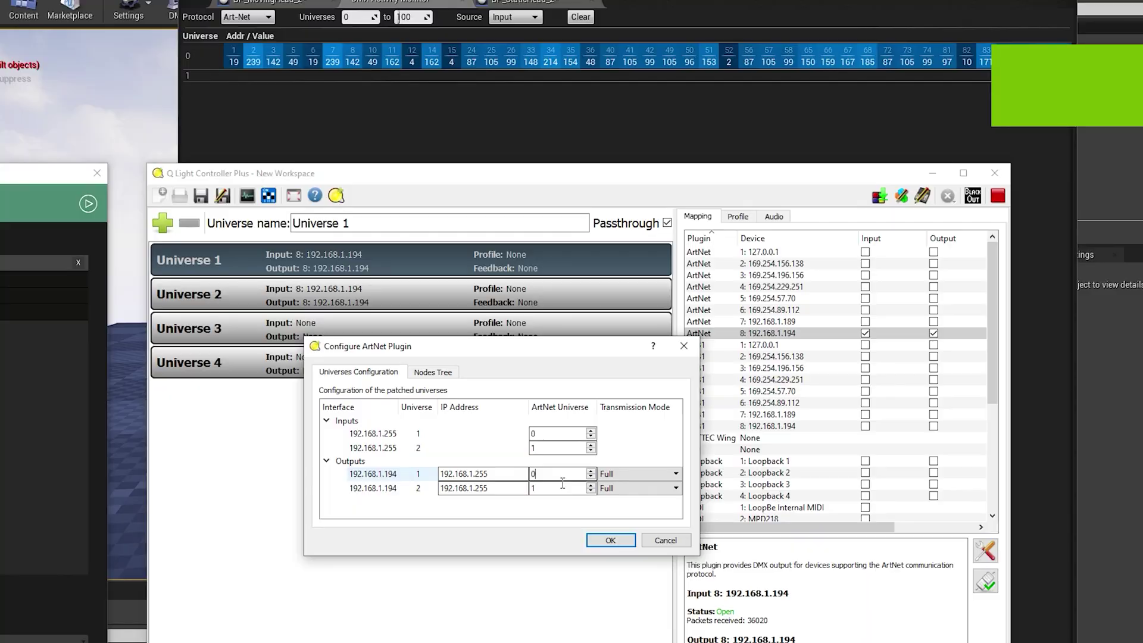
# - Set the ArtNet universe of Universe 1's output to 1 in Q Light Controller Plus and accept the configuration
pyautogui.write('1')
pyautogui.press('Return')
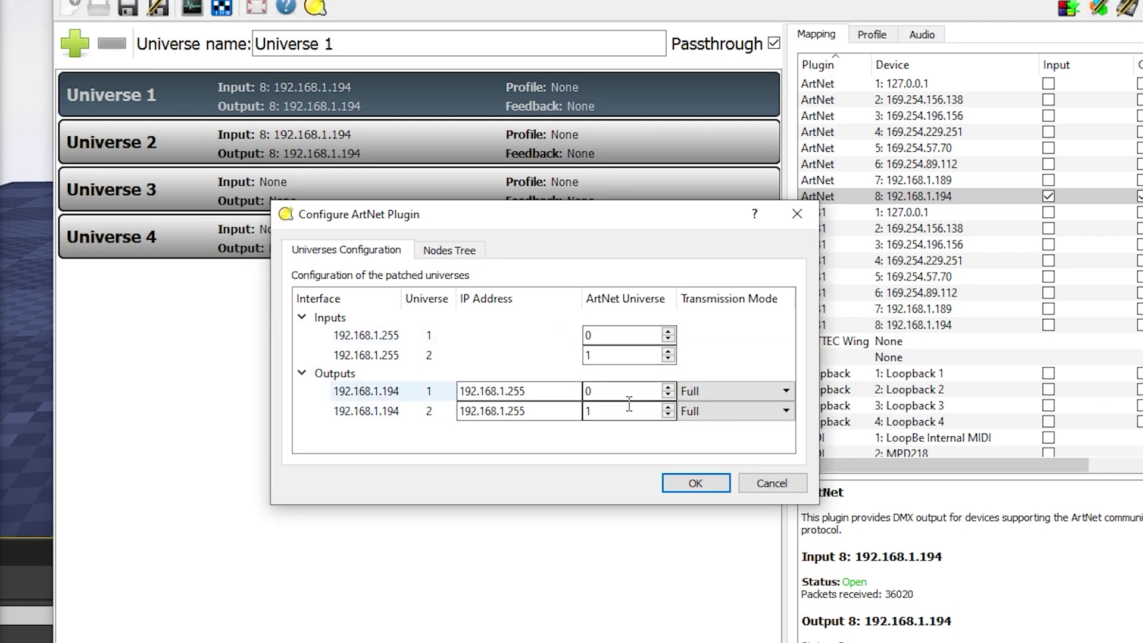
pyautogui.write('1')
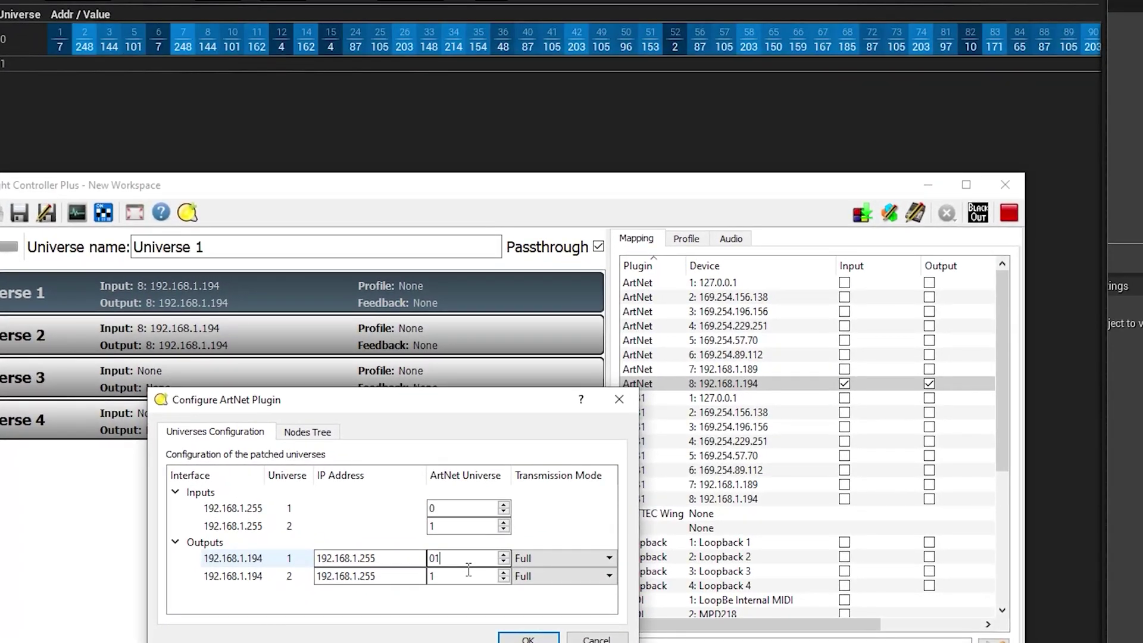
pyautogui.press('Return')
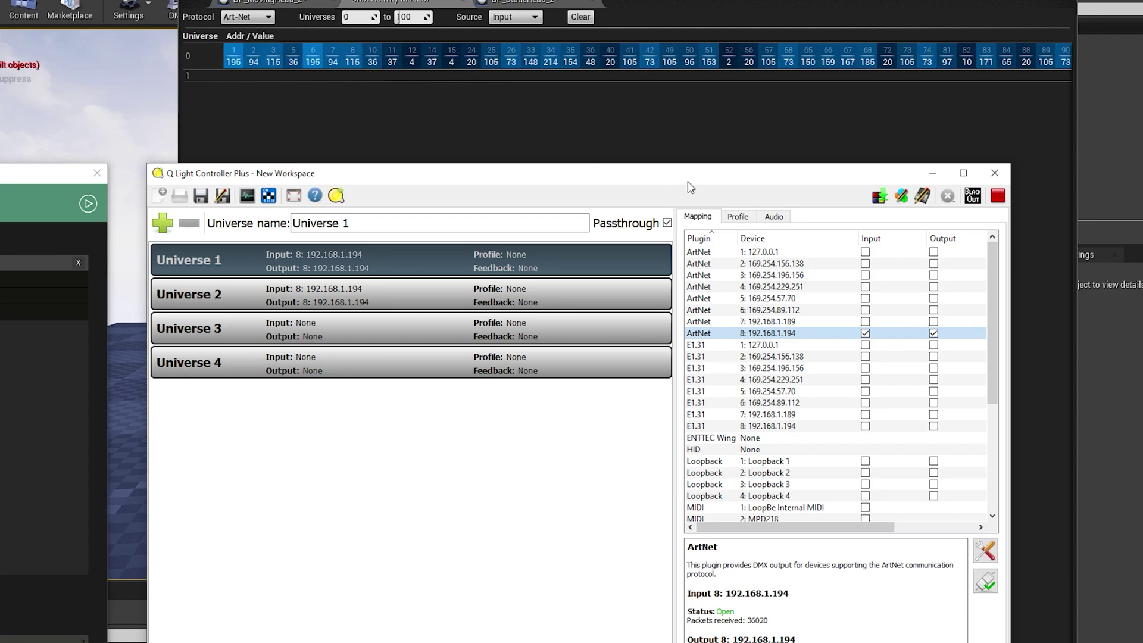
# - Set the ArtNet universe of Universe 2's input to 2 and accept the plugin configuration
pyautogui.click(566, 299)
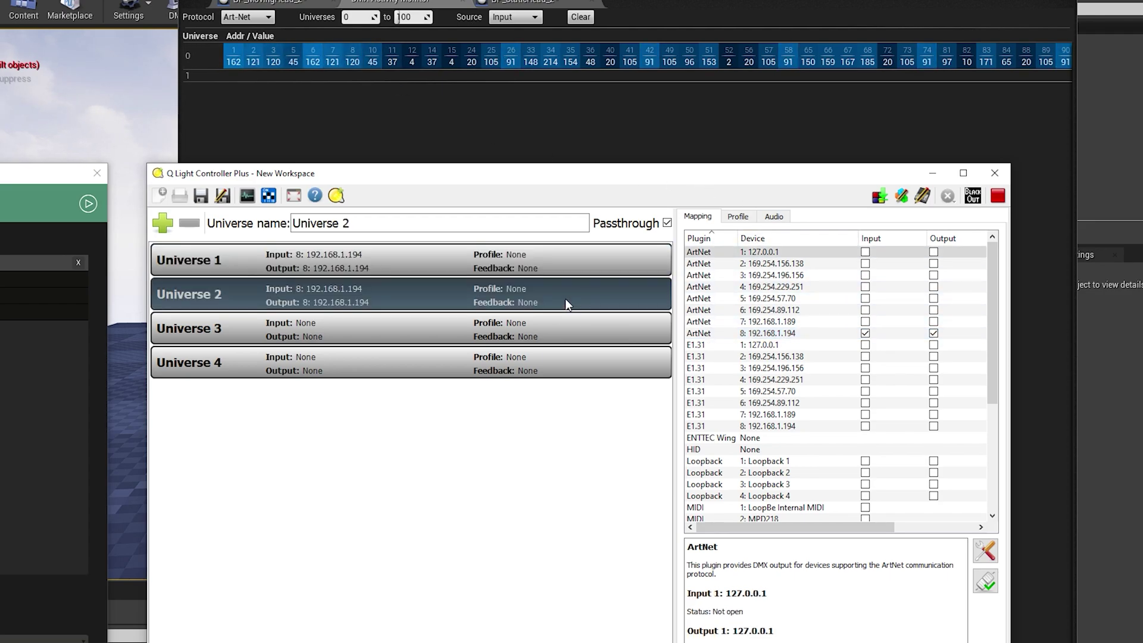
pyautogui.click(985, 551)
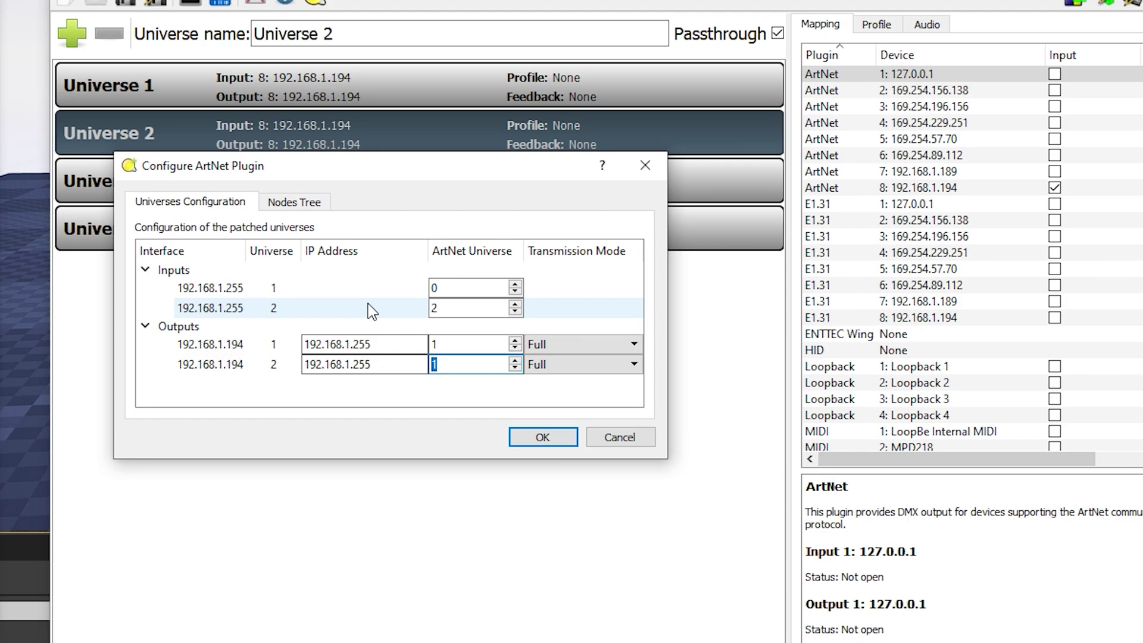
pyautogui.click(541, 442)
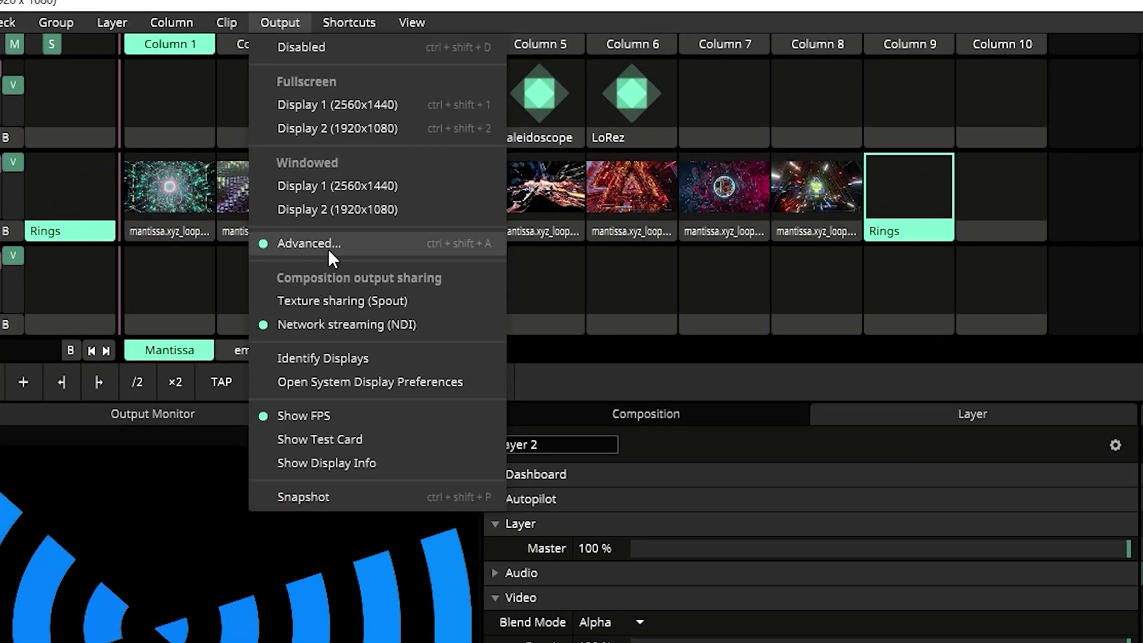
# - Open Resolume Arena's advanced output settings to view the setup, then select Universe 1 in Q Light Controller Plus
pyautogui.click(307, 228)
pyautogui.click(51, 128)
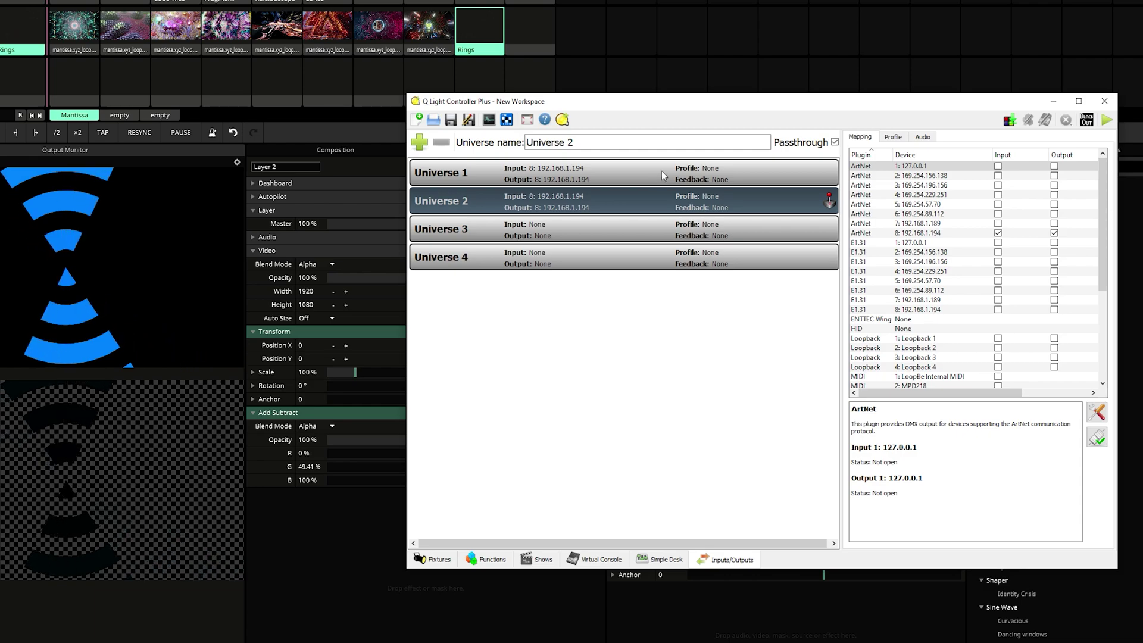
pyautogui.click(662, 172)
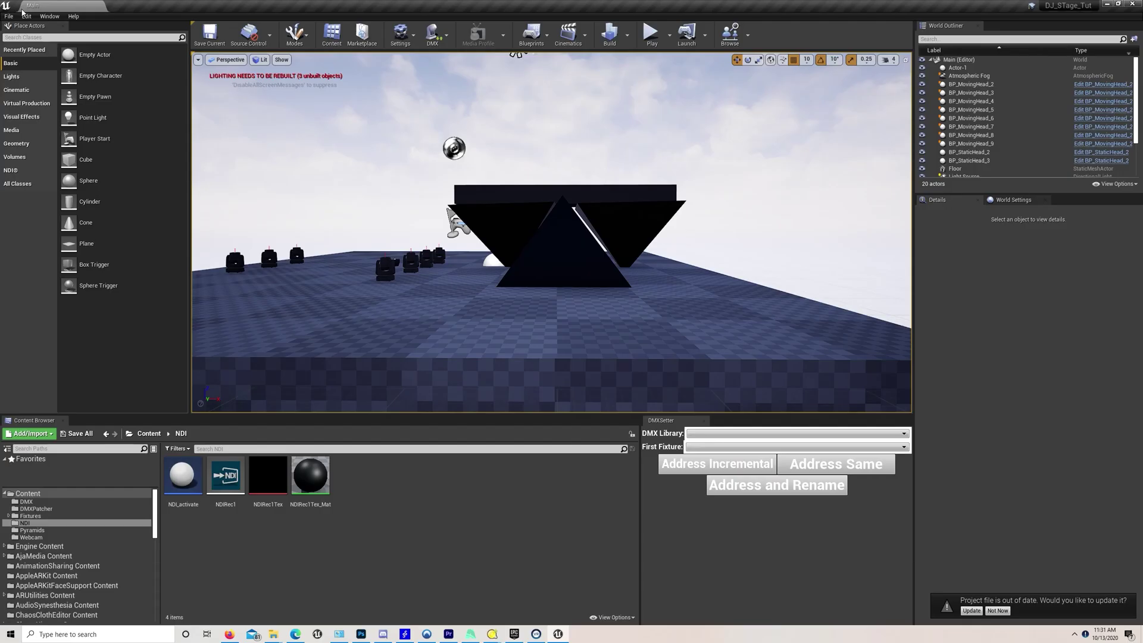
# - Open the project's DMX Plugin settings and check the interface IP address and universe settings
pyautogui.click(26, 17)
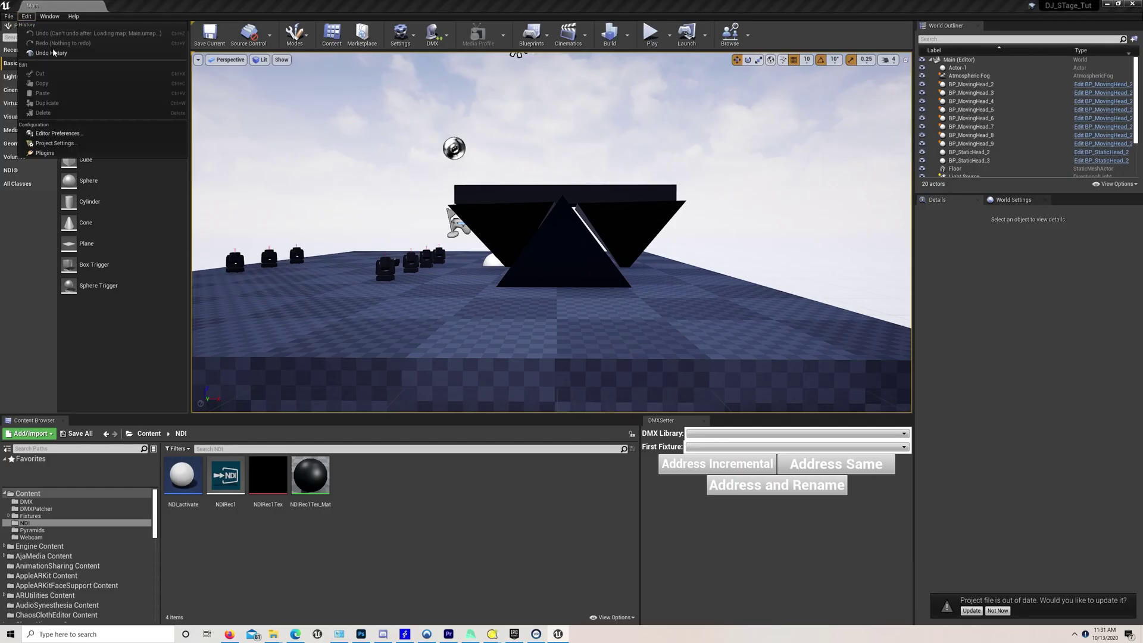
pyautogui.click(103, 142)
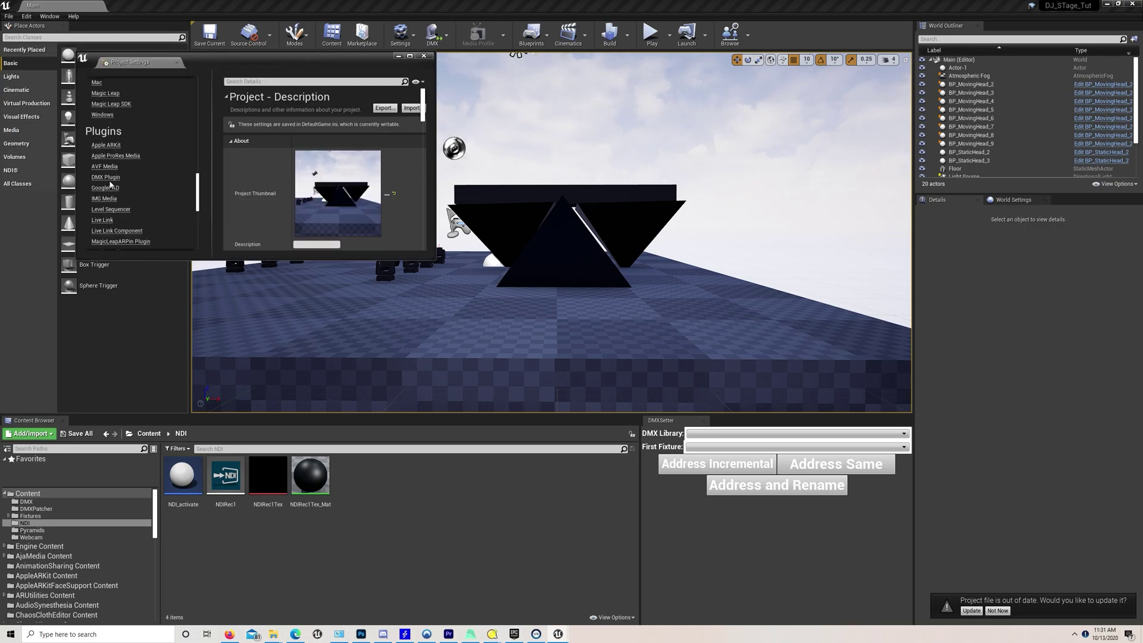
pyautogui.click(107, 178)
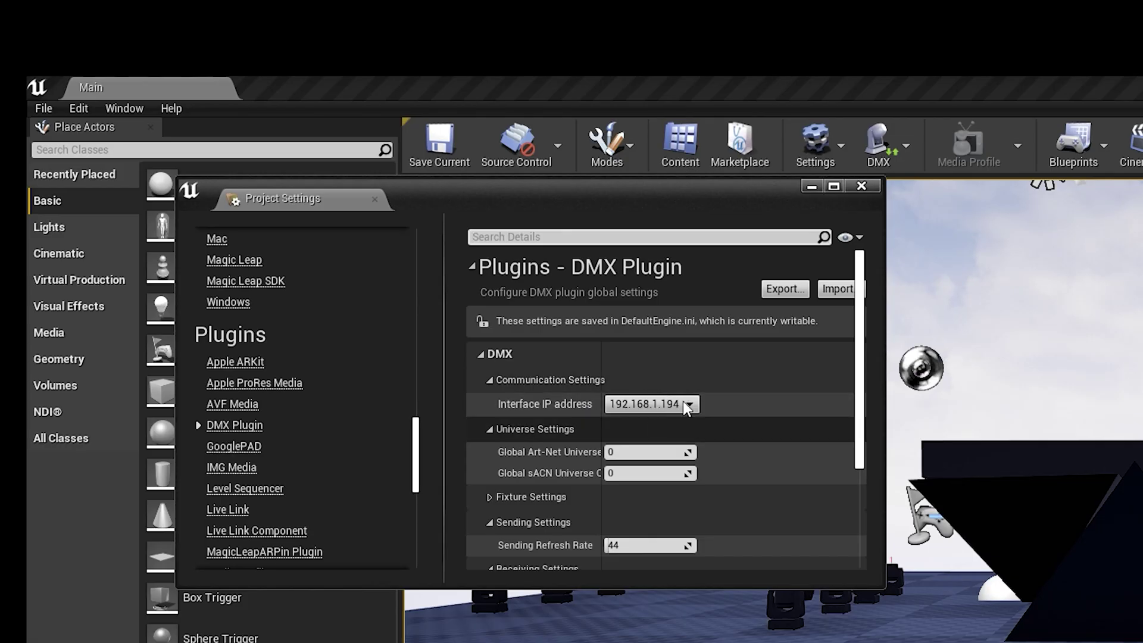
pyautogui.click(900, 138)
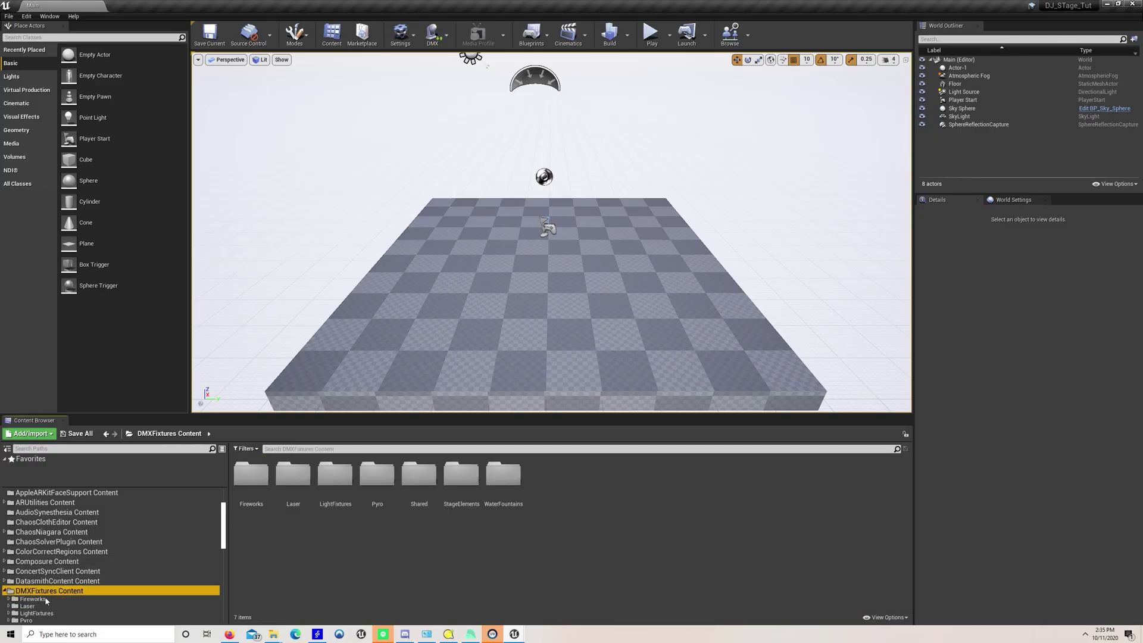
# - Open the LightFixtures folder under DMXFixtures Content and check that engine and plugin content are shown in the view options
pyautogui.scroll(-1, 68, 607)
pyautogui.click(54, 585)
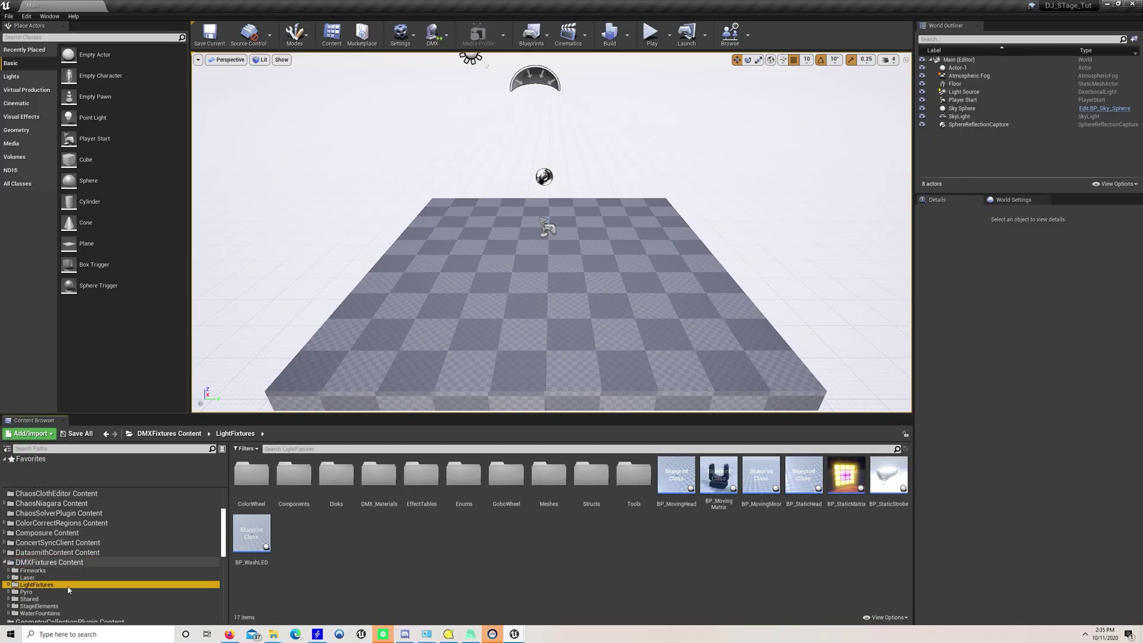
pyautogui.click(885, 617)
pyautogui.click(569, 348)
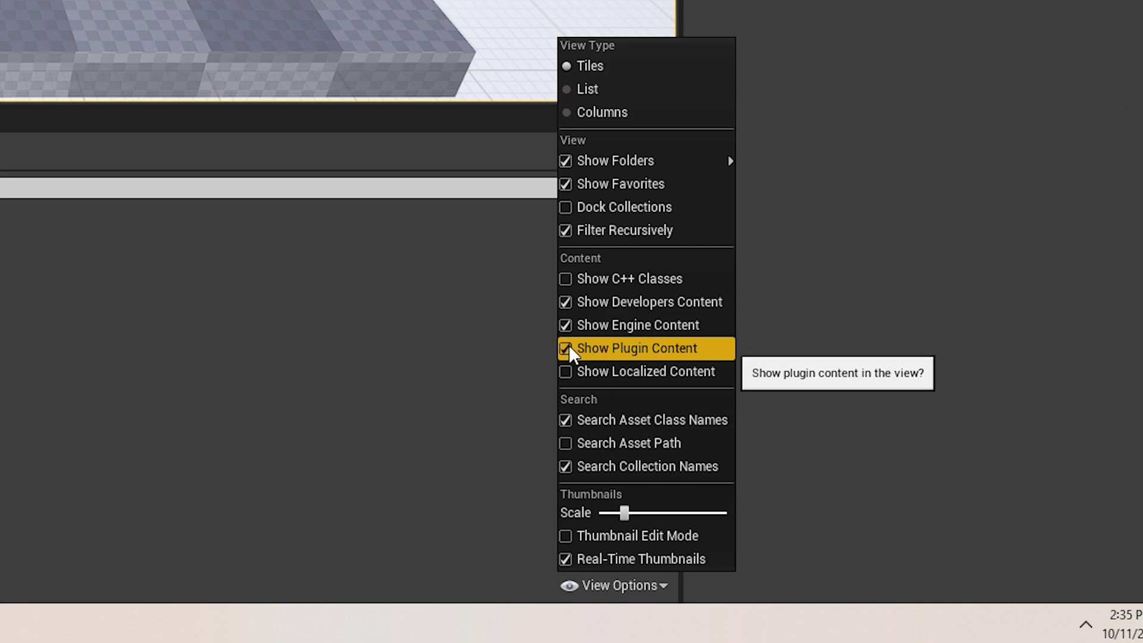
pyautogui.click(567, 305)
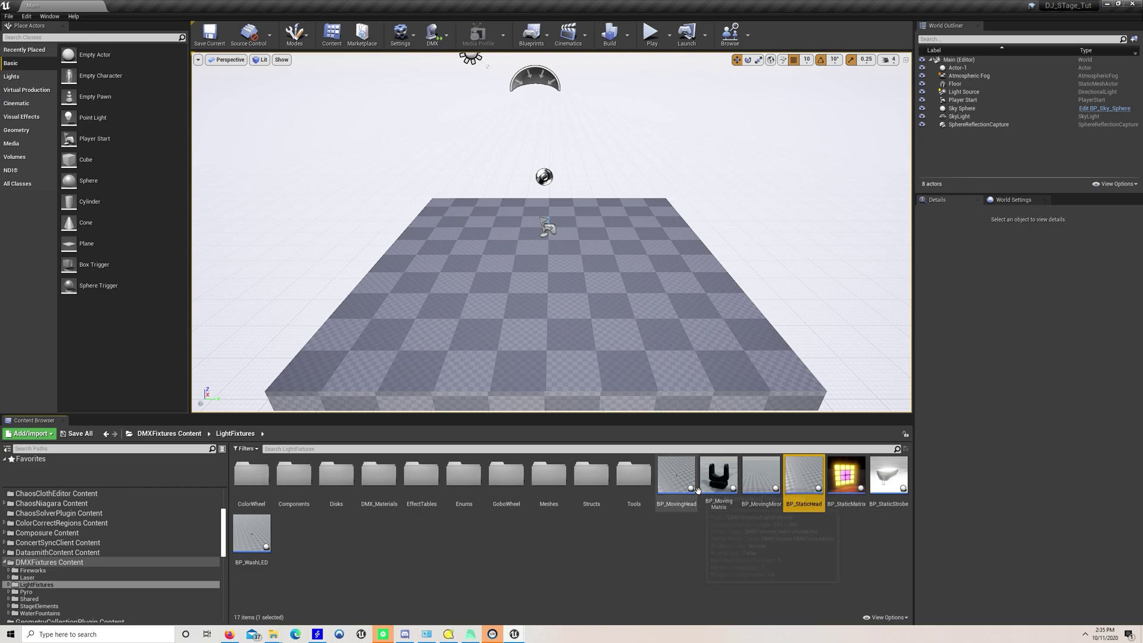
# - Duplicate the BP_MovingHead and BP_StaticHead blueprints together in the LightFixtures folder
pyautogui.keyDown('ctrl'); pyautogui.click(686, 494); pyautogui.keyUp('ctrl')
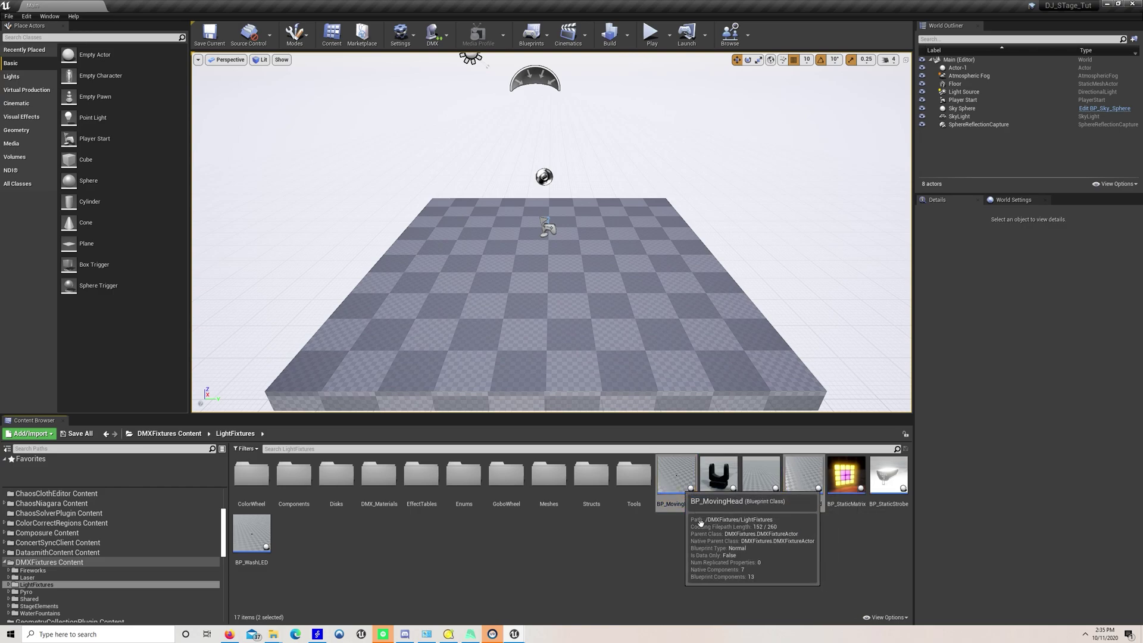
pyautogui.rightClick(690, 482)
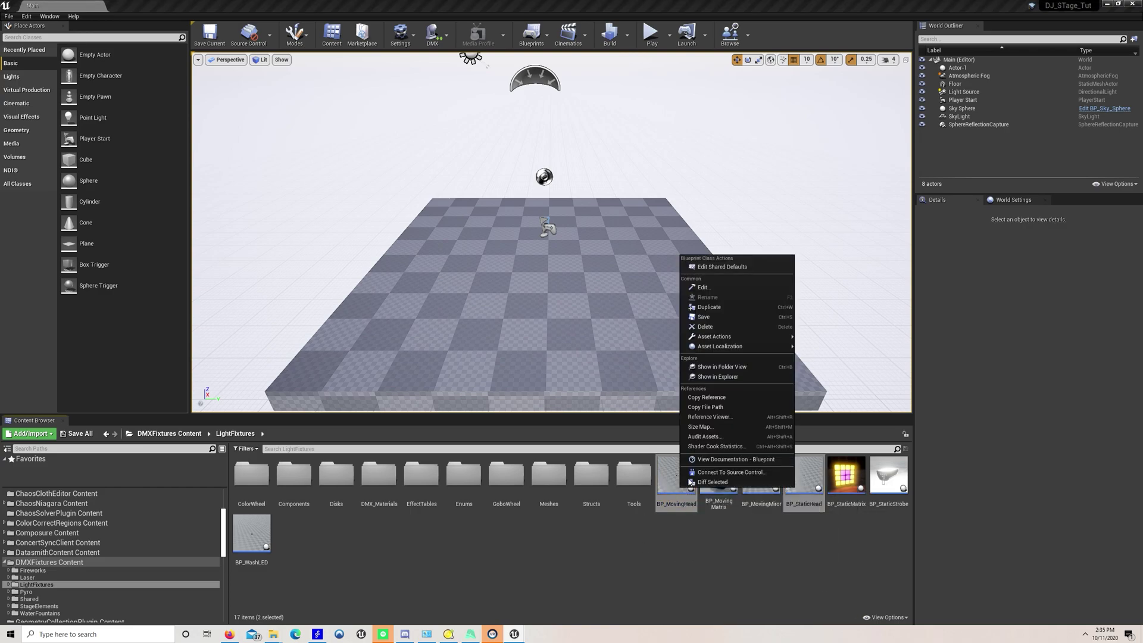
pyautogui.click(723, 305)
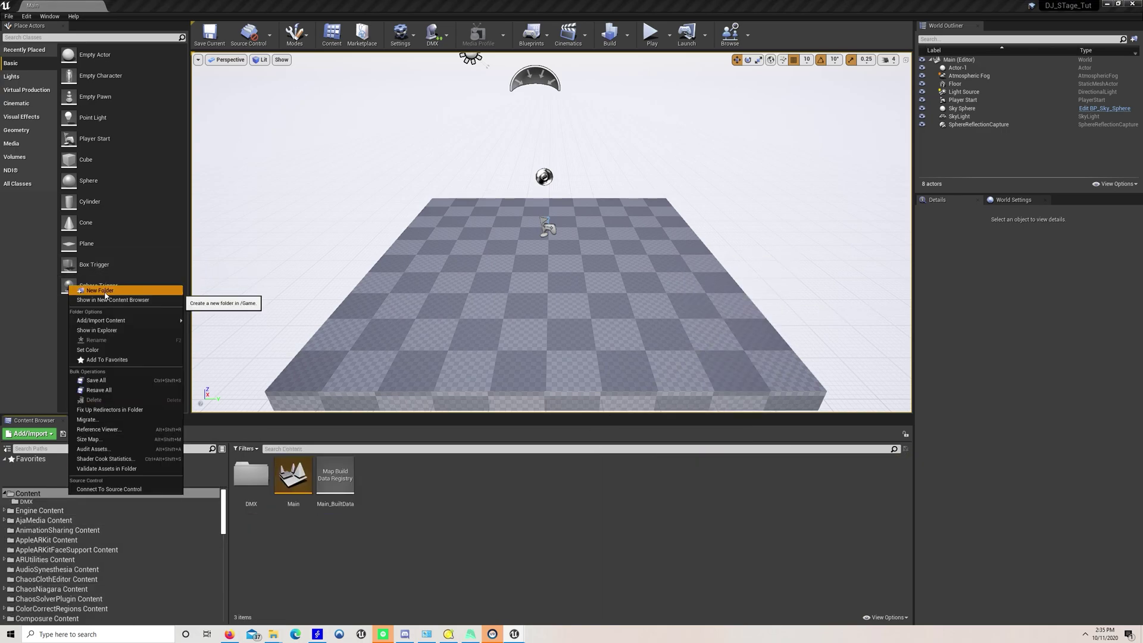
# - Create a new folder named Fixtures inside the main Content folder
pyautogui.click(106, 295)
pyautogui.write('F')
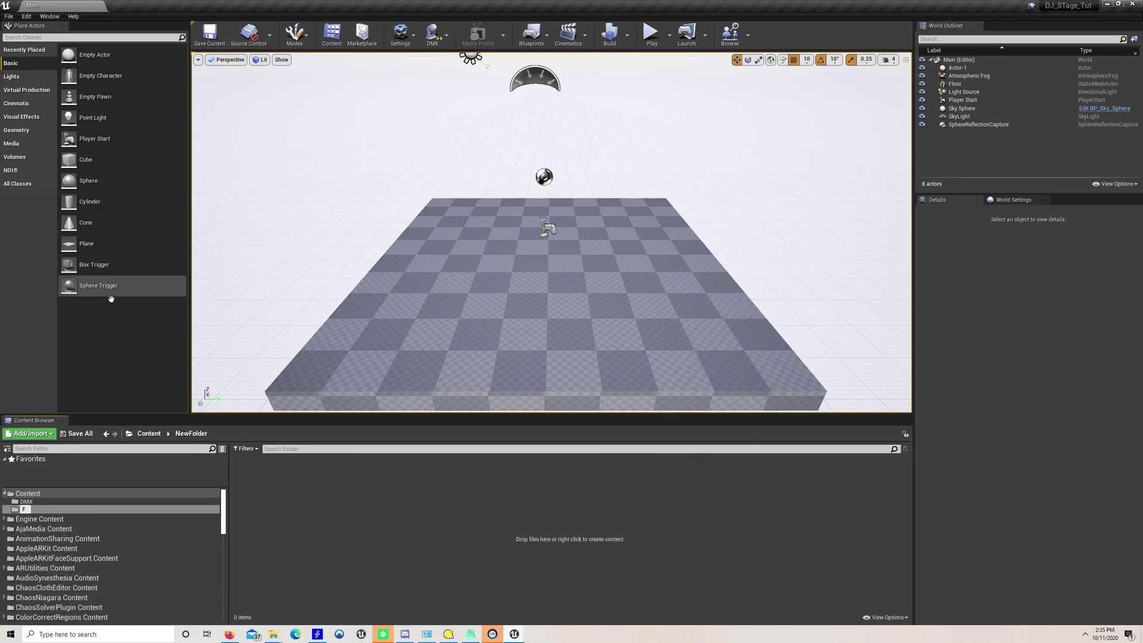
pyautogui.write('ixtures')
pyautogui.press('Return')
# - Move the duplicated BP_MovingHead_2 and BP_StaticHead_2 blueprints from LightFixtures into the Fixtures folder
pyautogui.scroll(-4, 54, 565)
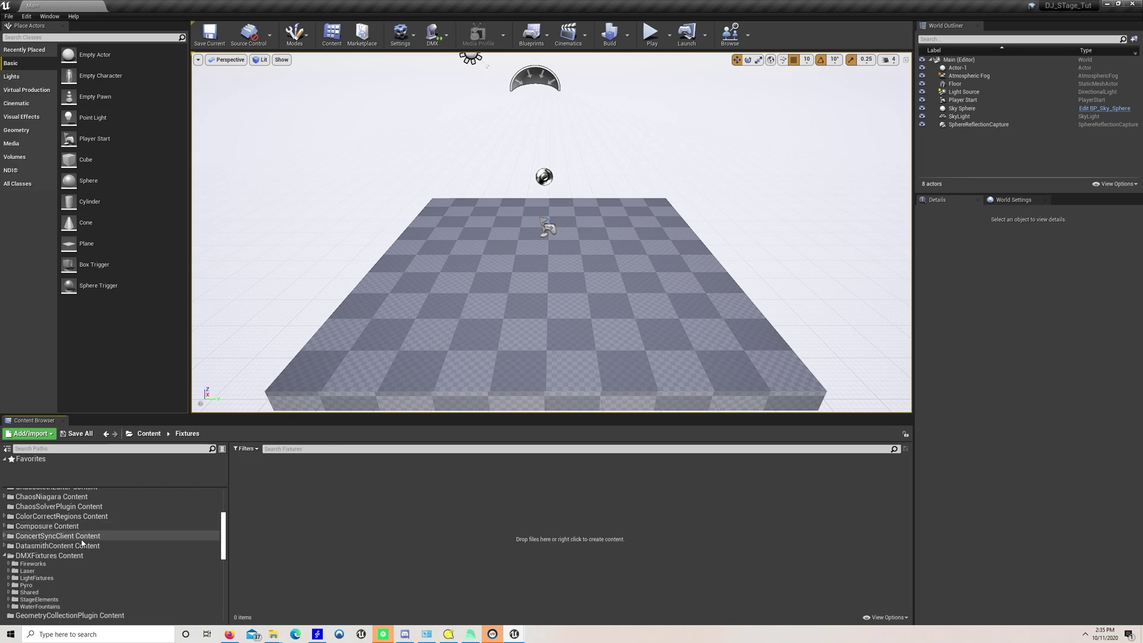
pyautogui.click(37, 578)
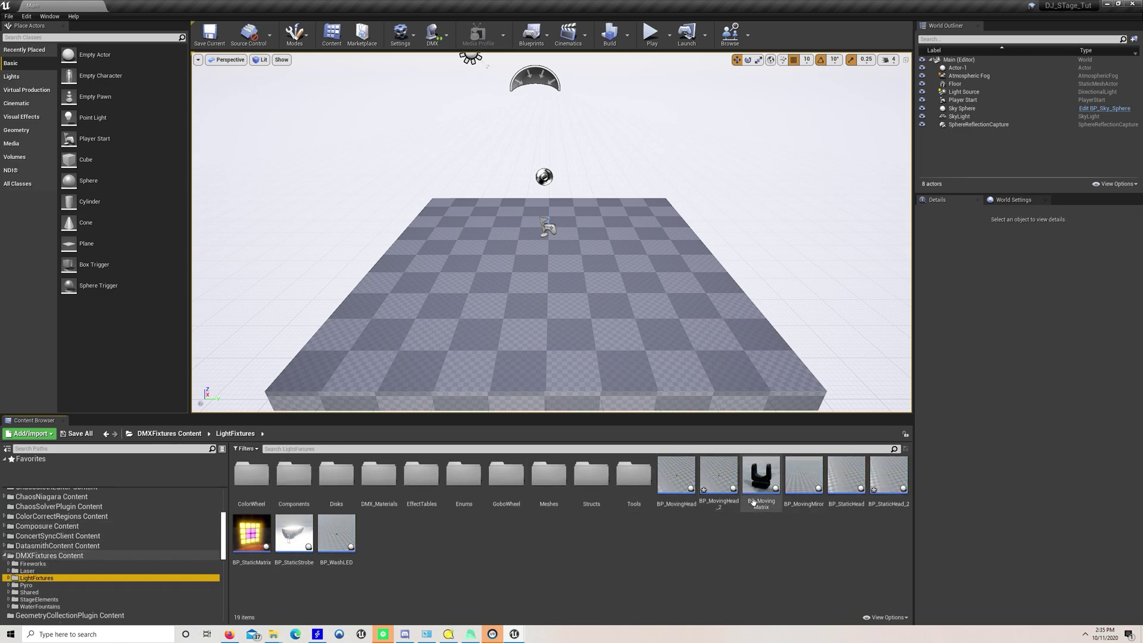
pyautogui.keyDown('ctrl'); pyautogui.click(888, 476); pyautogui.keyUp('ctrl')
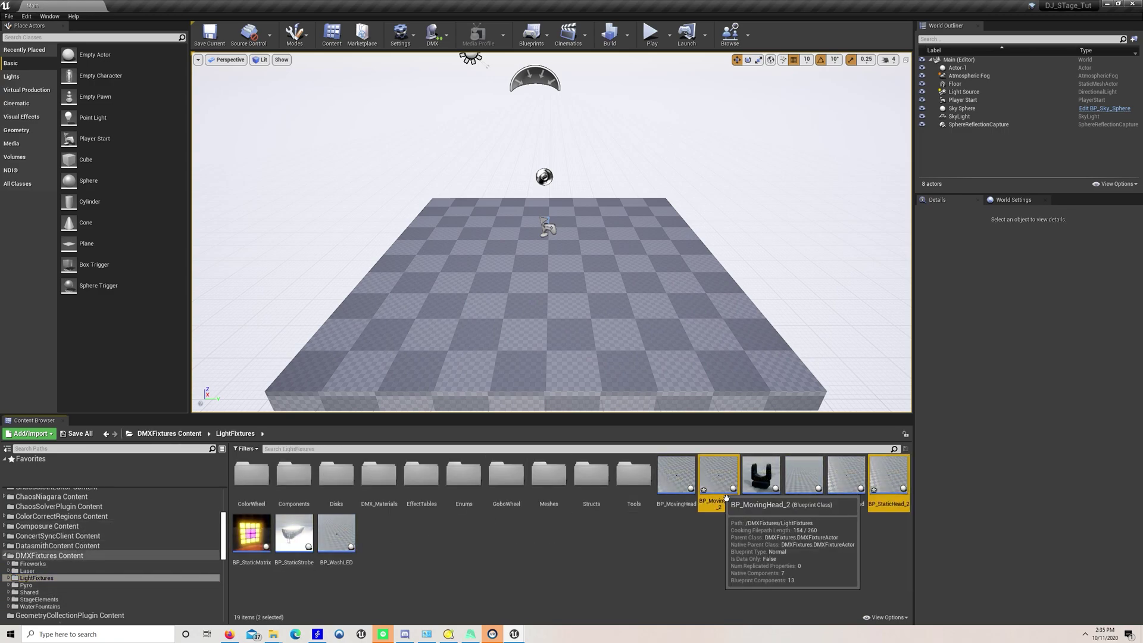
pyautogui.moveTo(719, 479); pyautogui.dragTo(53, 509)
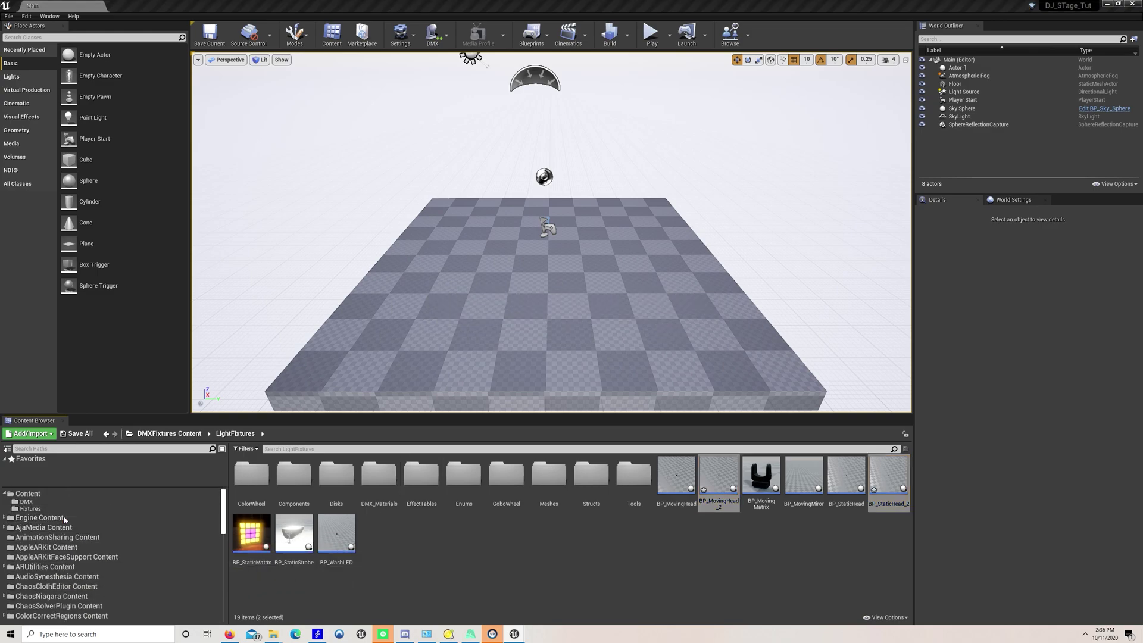
# - Place a BP_StaticHead_2 fixture on the floor in the level at about X -150, Y -240, Z 20
pyautogui.moveTo(293, 479); pyautogui.dragTo(442, 312)
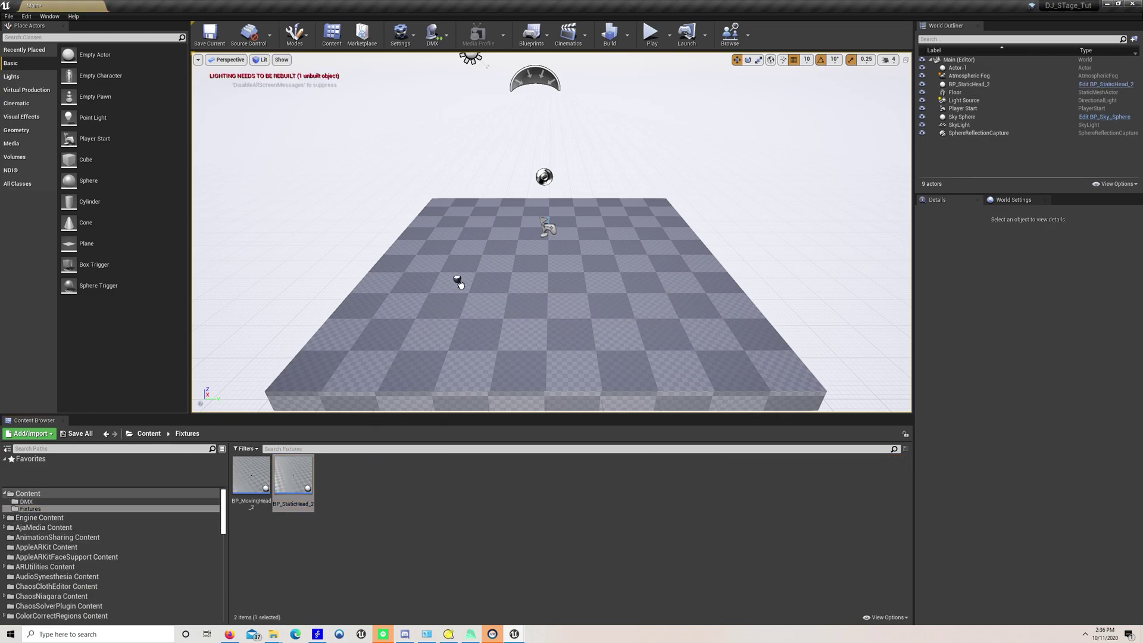
pyautogui.click(459, 282)
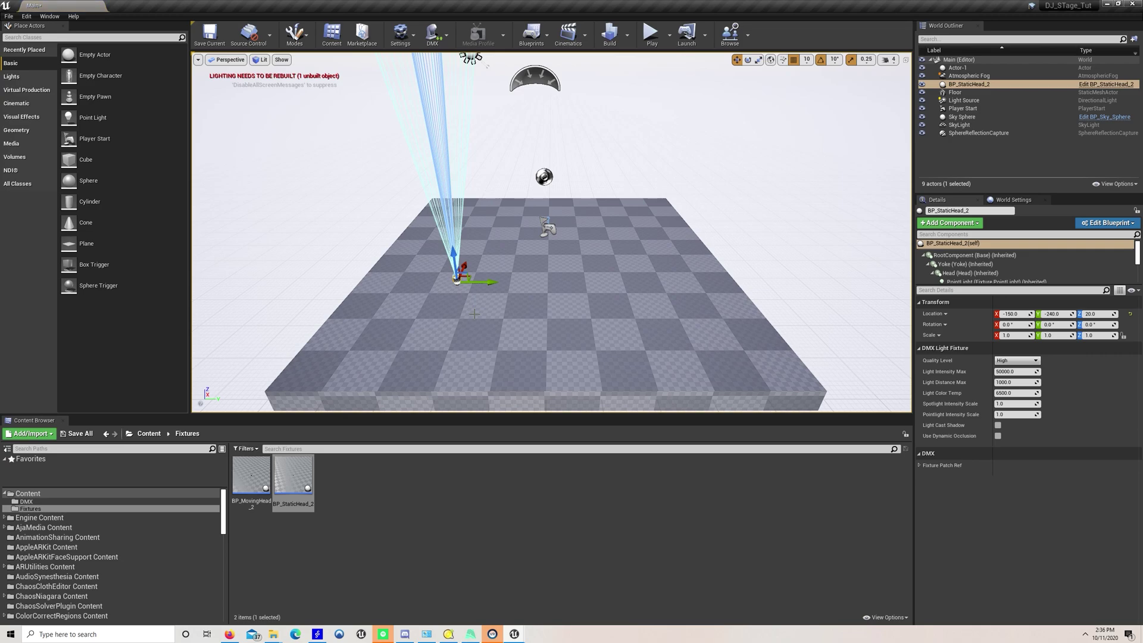
pyautogui.moveTo(474, 314); pyautogui.dragTo(504, 266, button='right')
# - Assign the DMX library and a fixture patch to the static head's DMX component
pyautogui.click(982, 278)
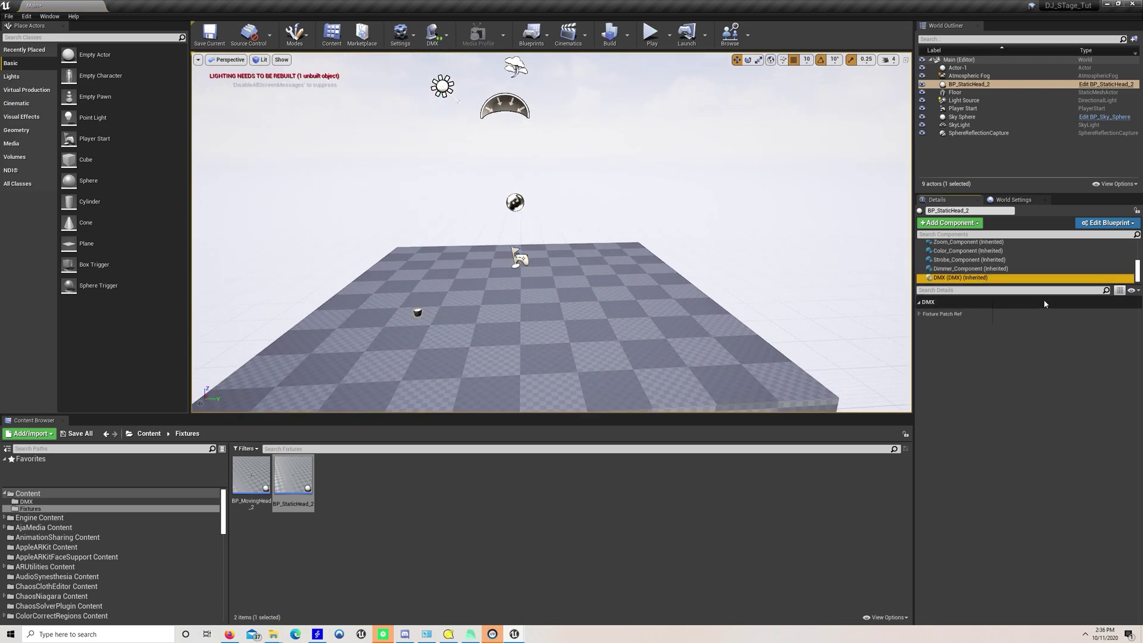
pyautogui.click(920, 313)
pyautogui.click(1048, 331)
pyautogui.click(1043, 407)
pyautogui.click(1033, 364)
pyautogui.click(1022, 381)
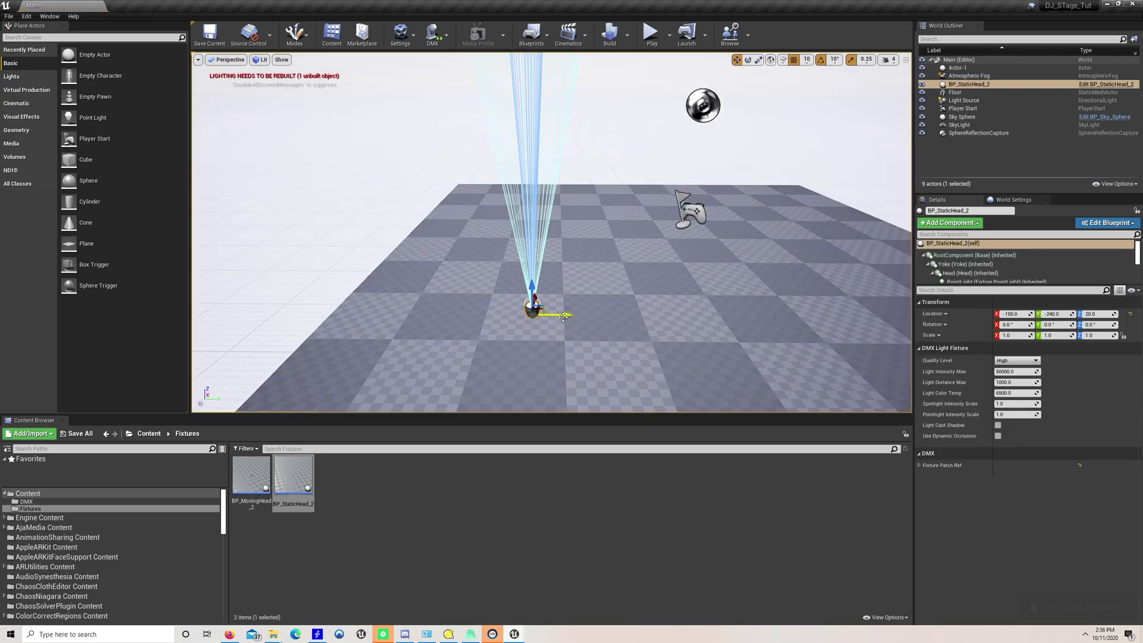
# - Duplicate the static head along the Y axis to Y -40 and choose a fixture patch for the copy
pyautogui.keyDown('alt'); pyautogui.moveTo(564, 317); pyautogui.dragTo(722, 329); pyautogui.keyUp('alt')
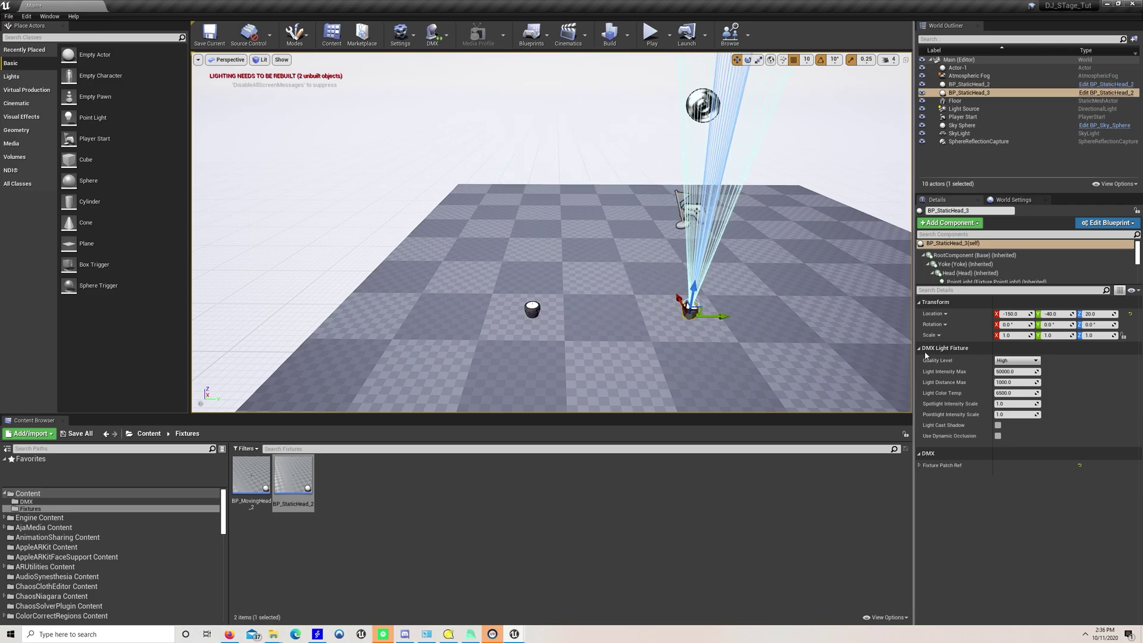
pyautogui.scroll(-5, 965, 265)
pyautogui.click(965, 277)
pyautogui.click(1033, 363)
pyautogui.click(1016, 387)
pyautogui.moveTo(655, 268); pyautogui.dragTo(714, 251, button='right')
# - Set the DMX controller's Remote Universe Range Start to 0 in the DMX512 library, save it and minimize the editor
pyautogui.click(47, 504)
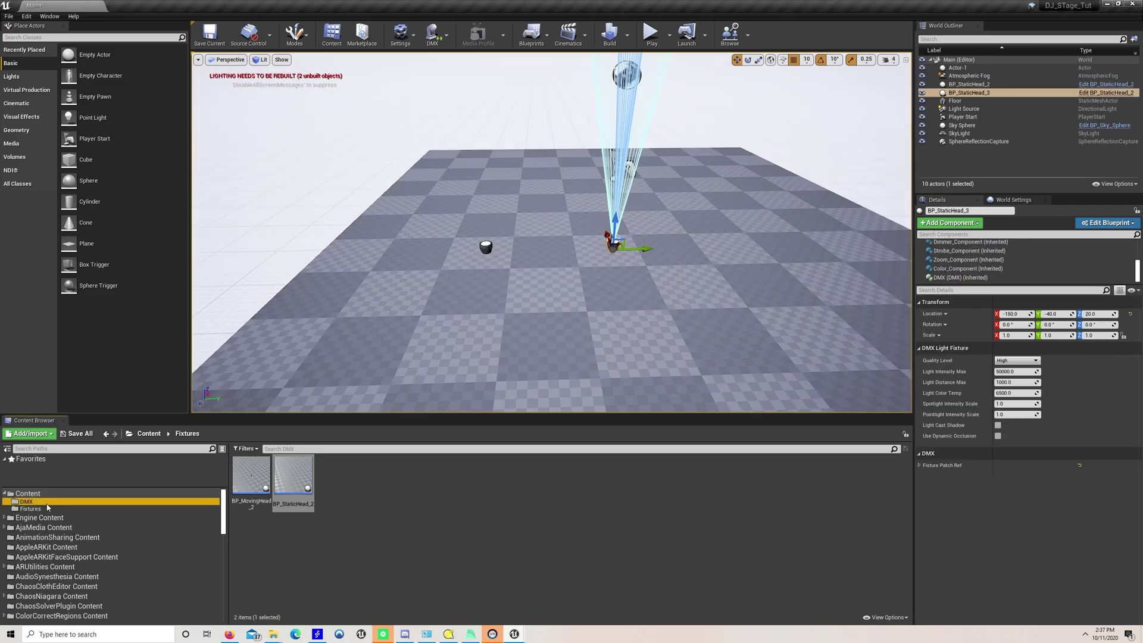
pyautogui.doubleClick(261, 479)
pyautogui.click(276, 86)
pyautogui.click(605, 240)
pyautogui.hotkey('ctrl', 's')
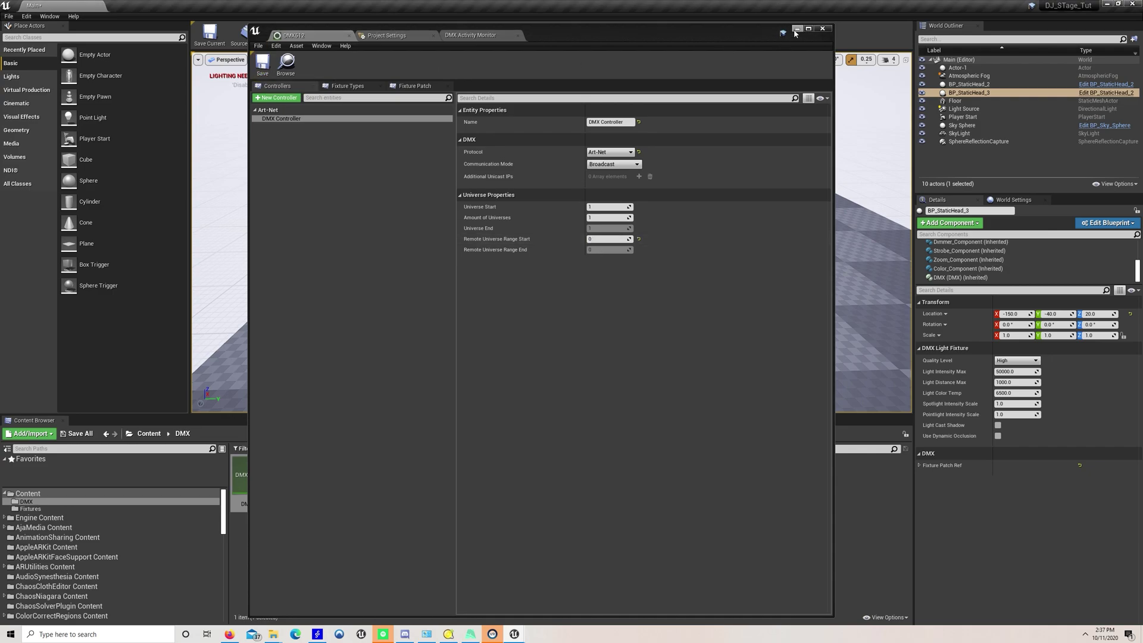
pyautogui.click(796, 30)
# - Play the level to test the static heads, then open the BP_StaticHead_2 blueprint from the Fixtures folder
pyautogui.click(653, 33)
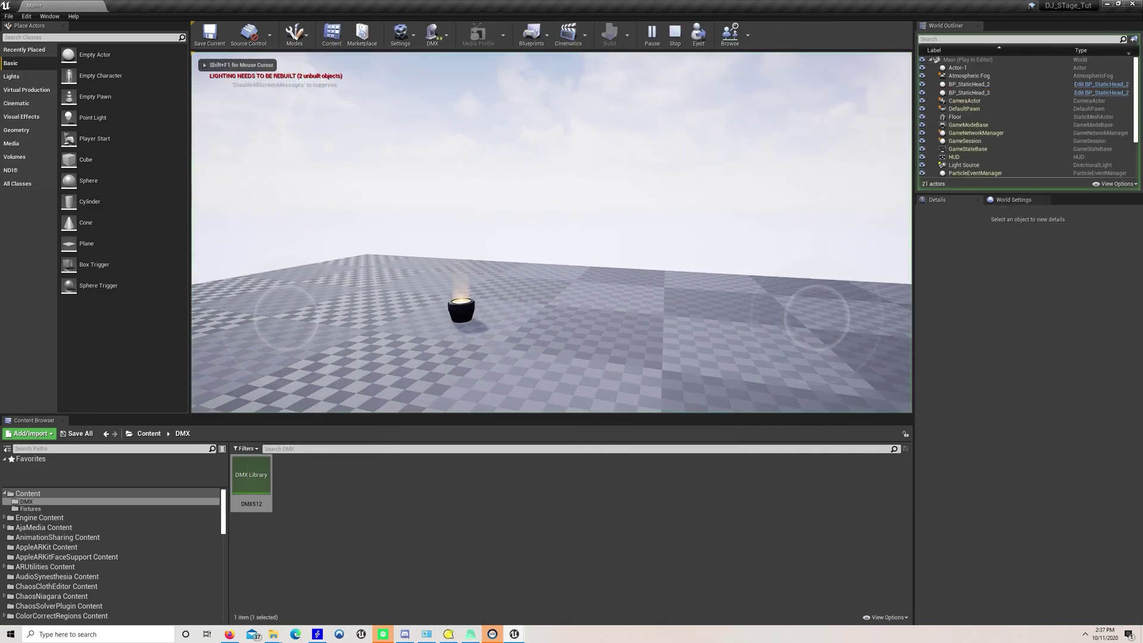
pyautogui.press('s')
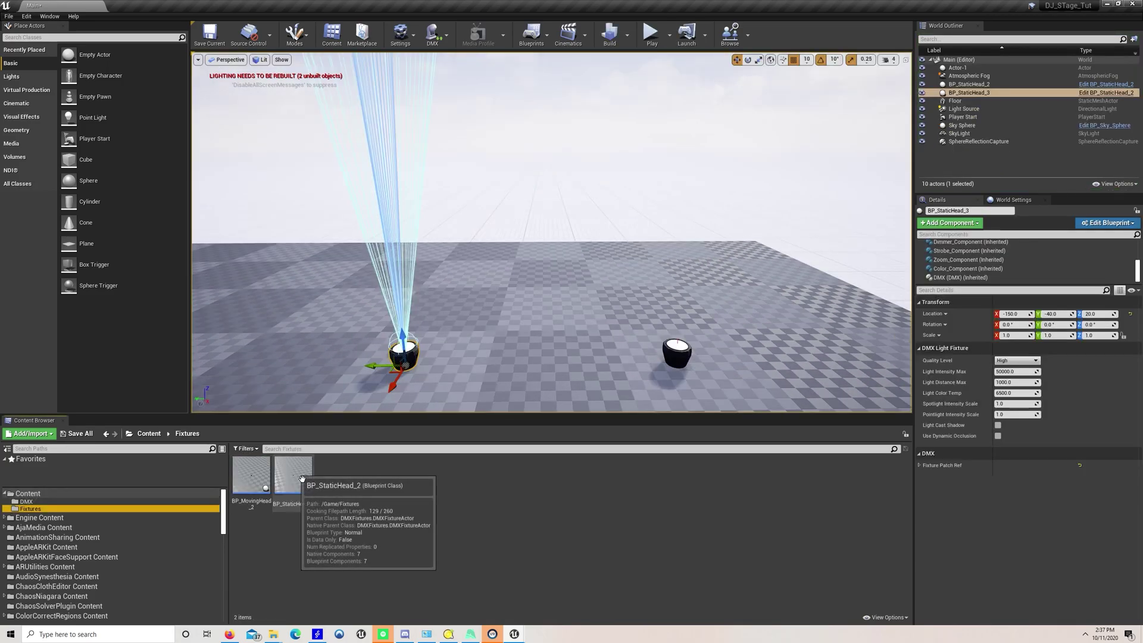
pyautogui.doubleClick(302, 478)
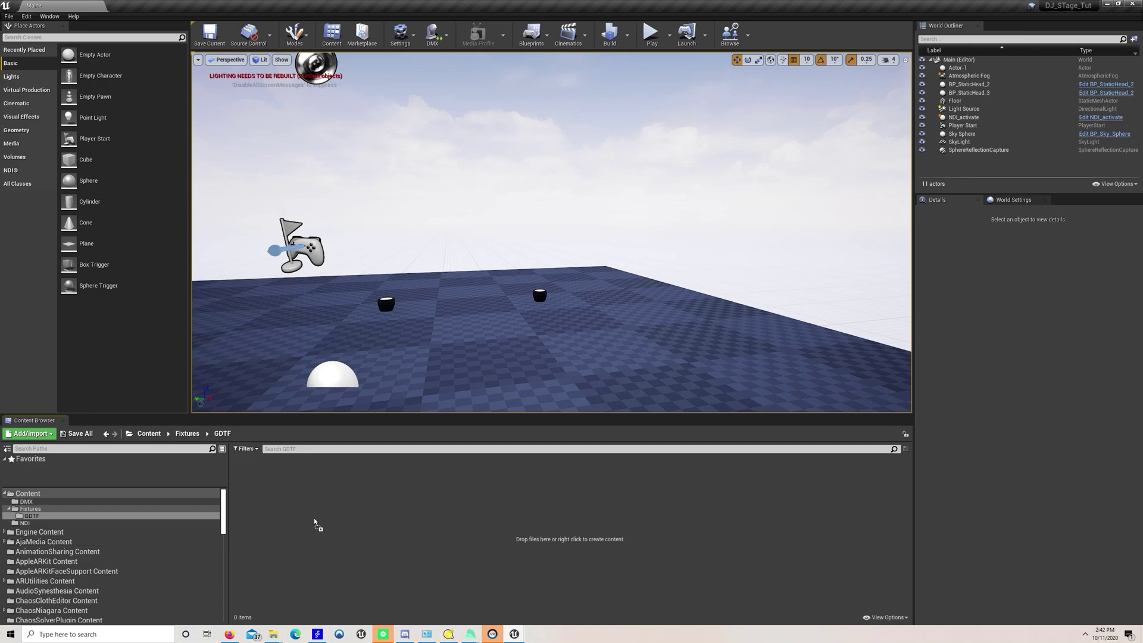
# - Import the Clay_Paky@Sharpy@0001 GDTF file into the GDTF folder with only XML import enabled
pyautogui.moveTo(314, 520); pyautogui.dragTo(315, 519)
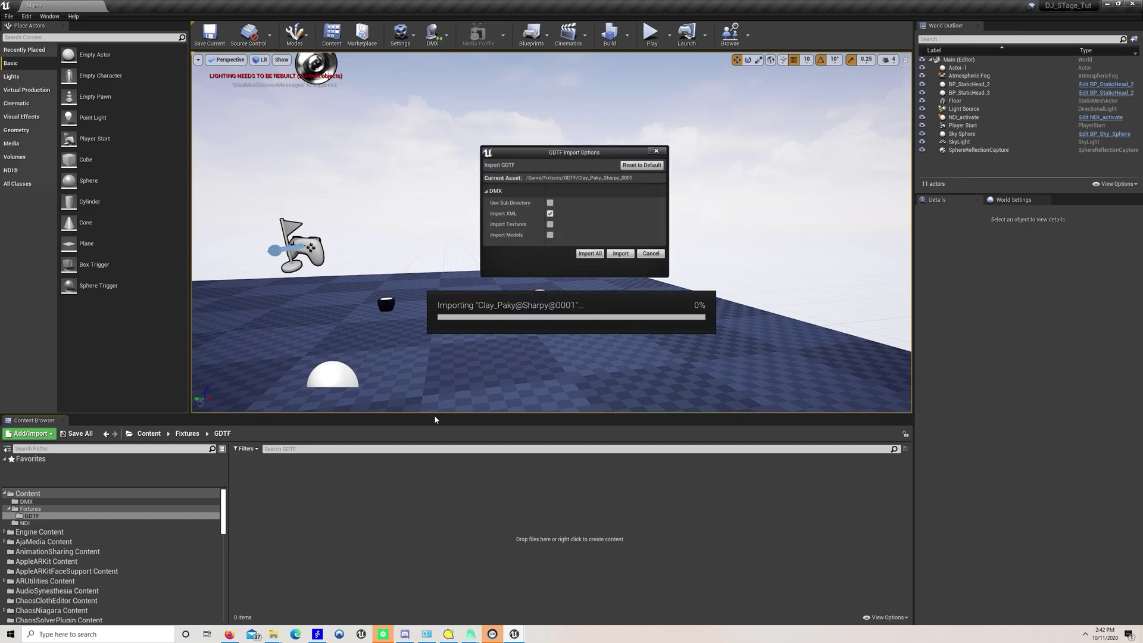
pyautogui.click(620, 253)
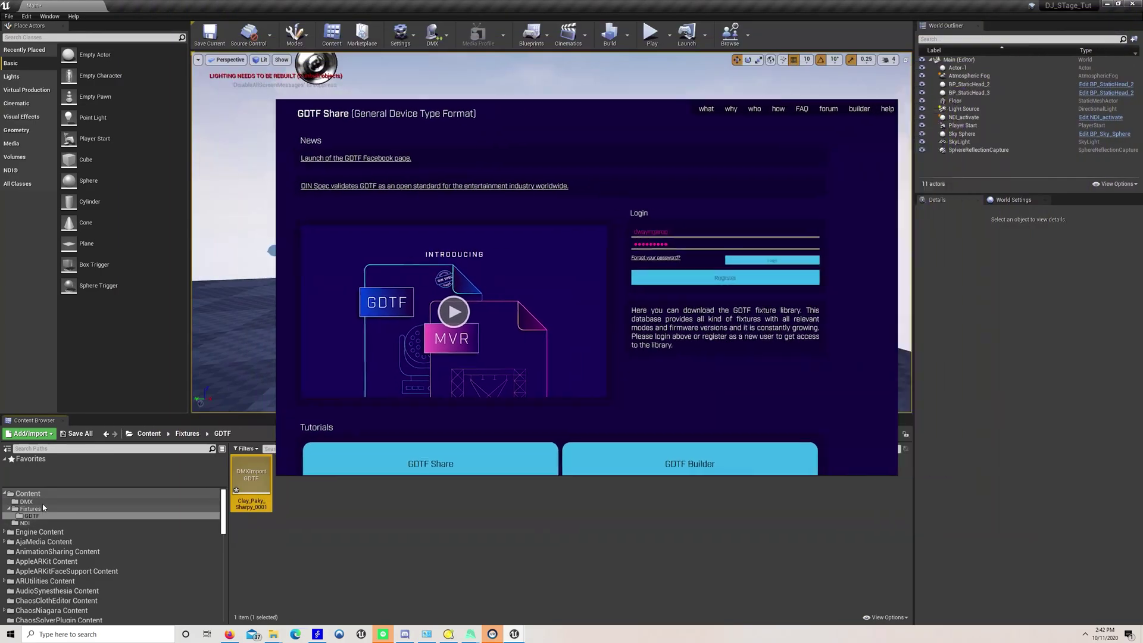
# - Open the DMX512 library and add a new fixture type named Sharpy
pyautogui.click(33, 502)
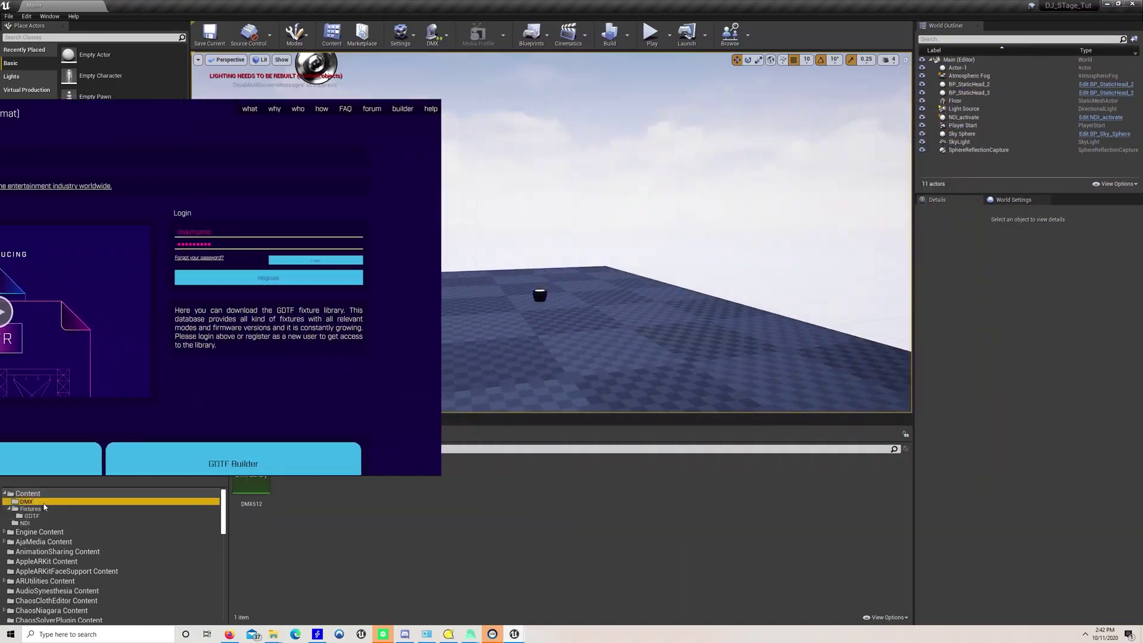
pyautogui.doubleClick(260, 488)
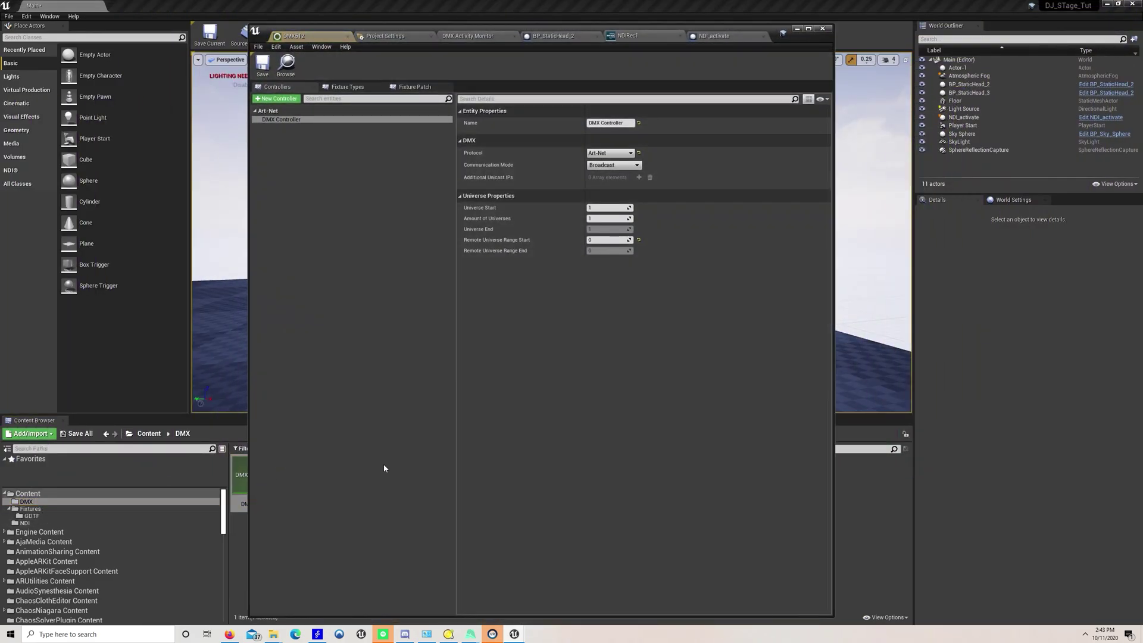
pyautogui.click(355, 90)
pyautogui.click(279, 99)
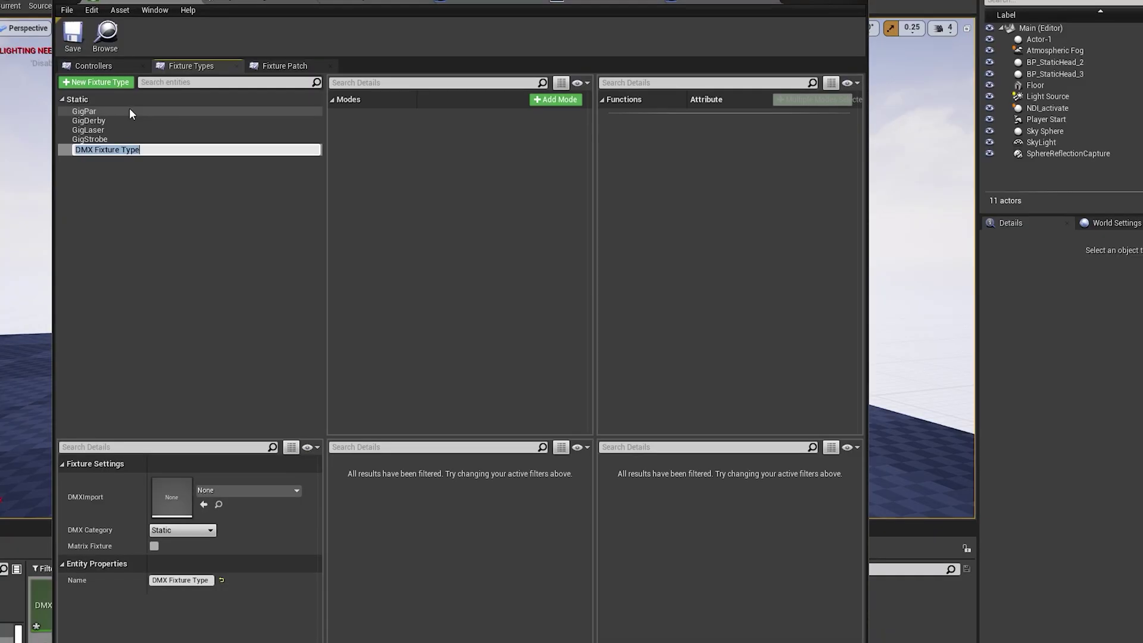
pyautogui.write('Sharpy')
pyautogui.press('Return')
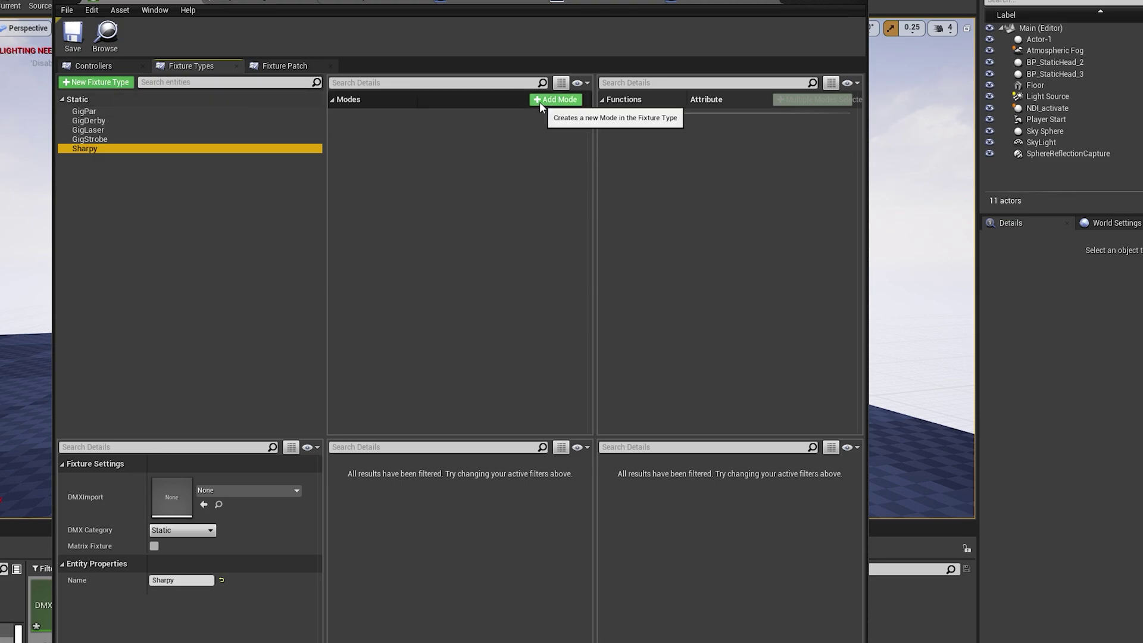
# - Assign Clay_Paky_Sharpy_0001 as the Sharpy fixture type's DMX import and select its Vector mode
pyautogui.click(253, 489)
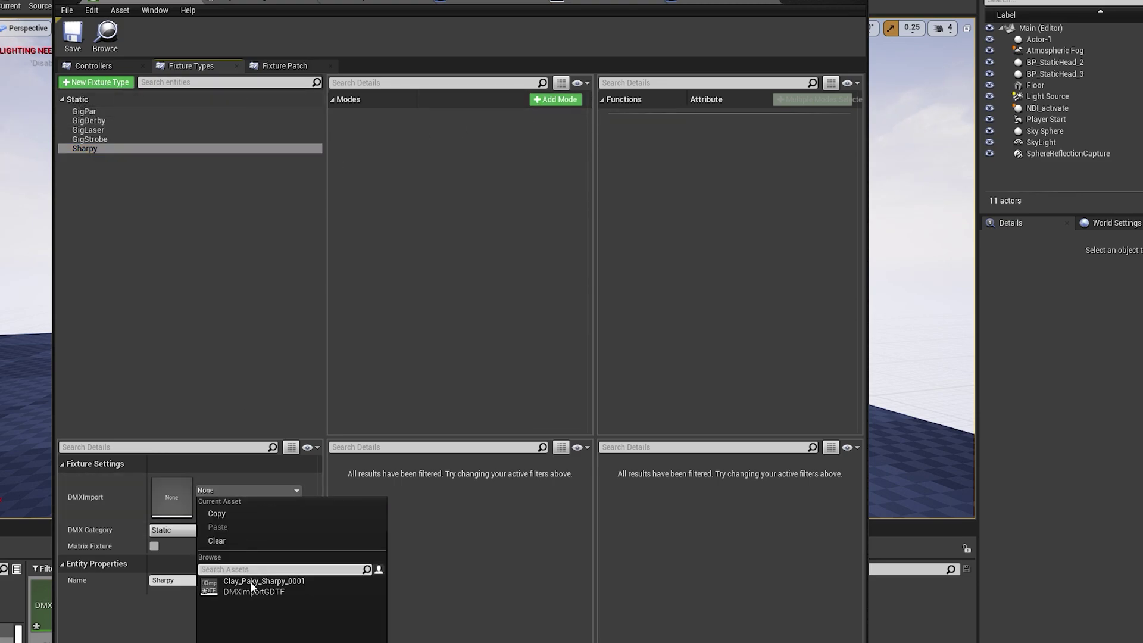
pyautogui.click(252, 587)
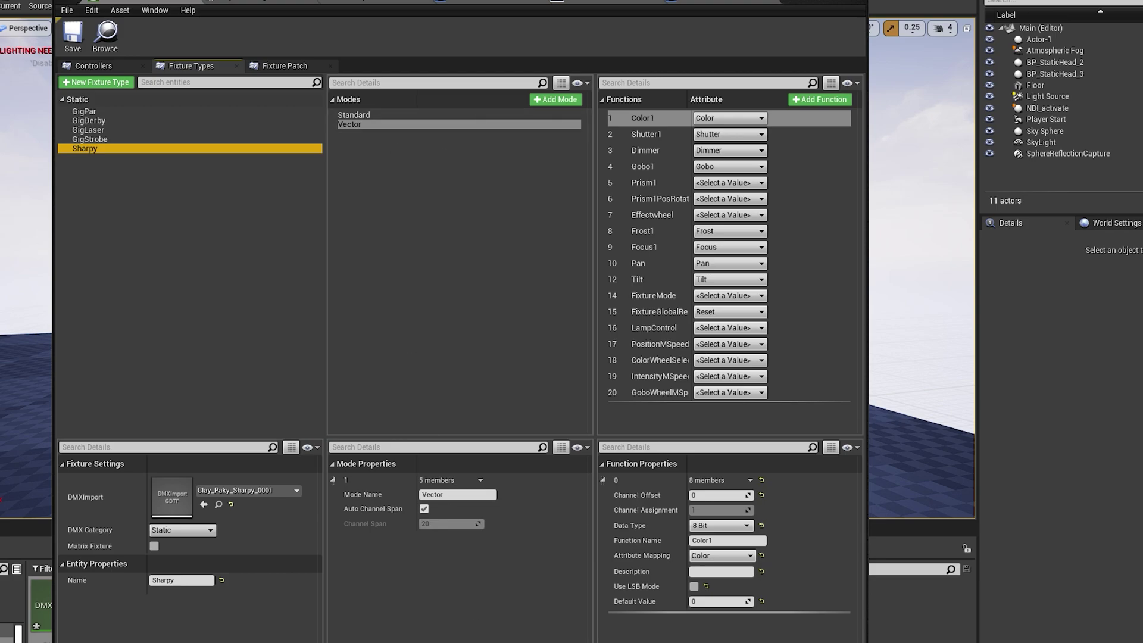
pyautogui.click(371, 123)
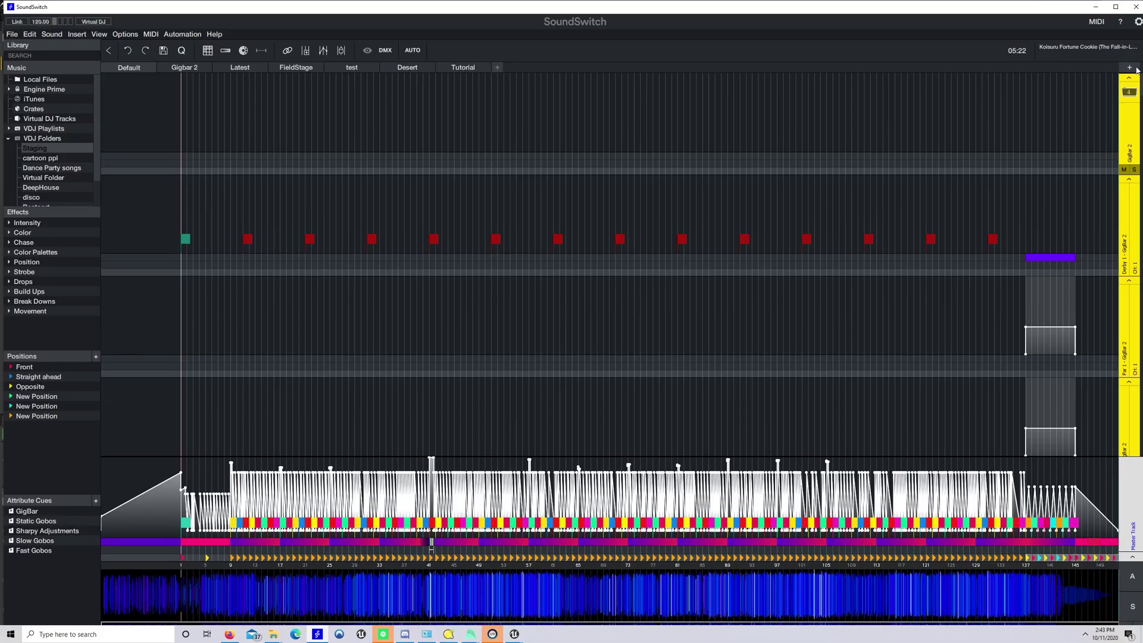
# - Switch to SoundSwitch and add eight Clay Paky Sharpy (C61375) (Mode 1) fixtures in a new group, assigning their DMX addresses
pyautogui.click(1130, 68)
pyautogui.click(500, 243)
pyautogui.write('cla')
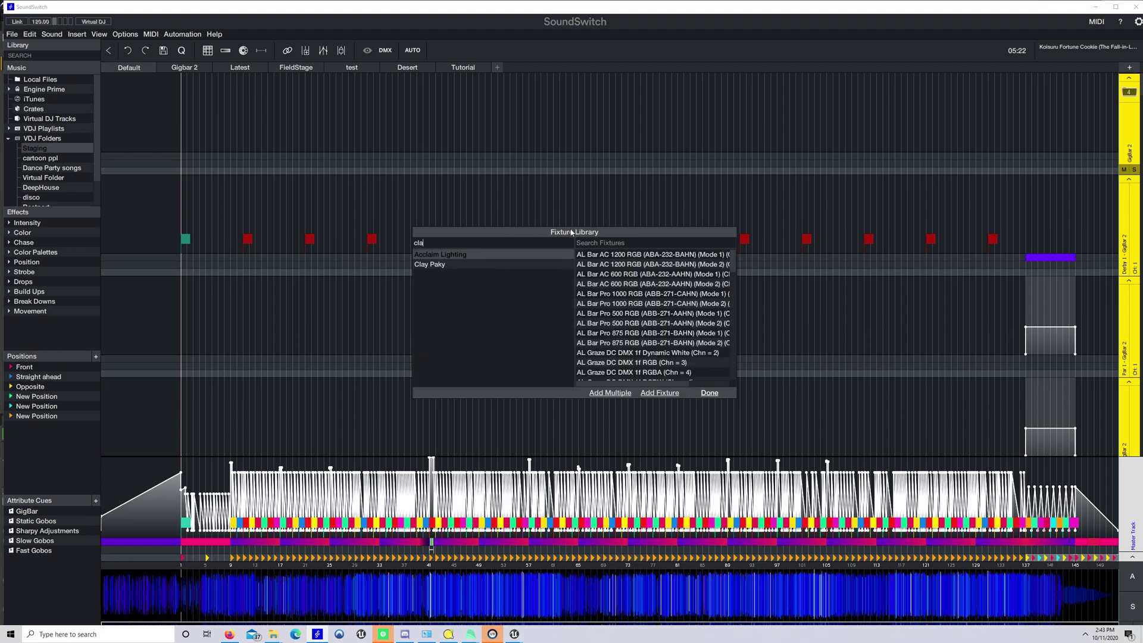
pyautogui.click(467, 265)
pyautogui.click(596, 243)
pyautogui.write('shar')
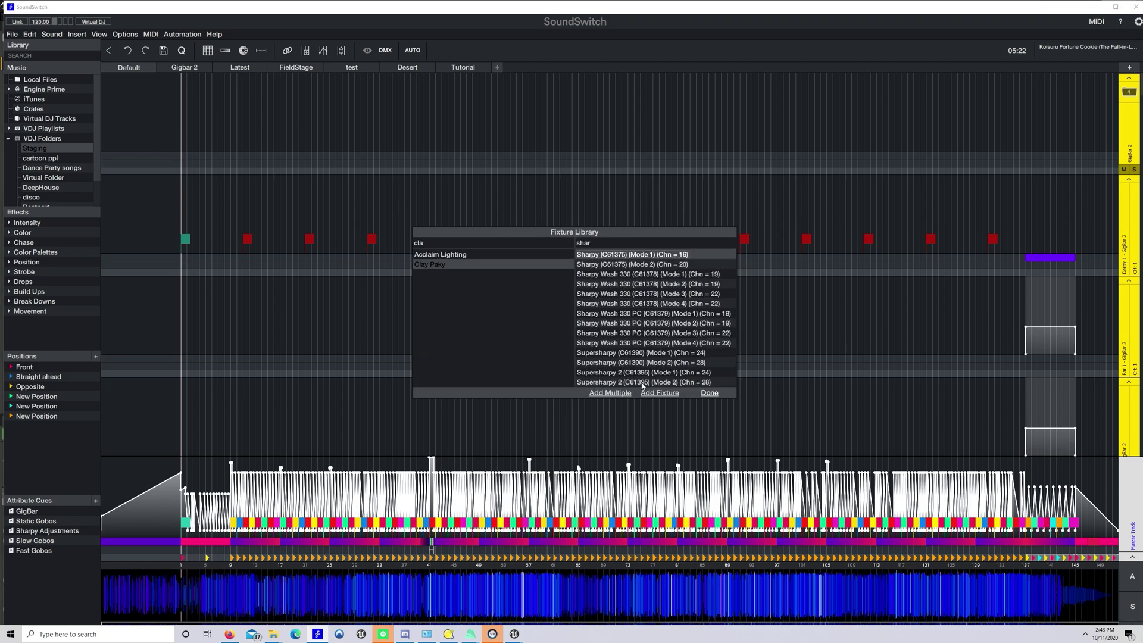
pyautogui.click(604, 394)
pyautogui.click(629, 312)
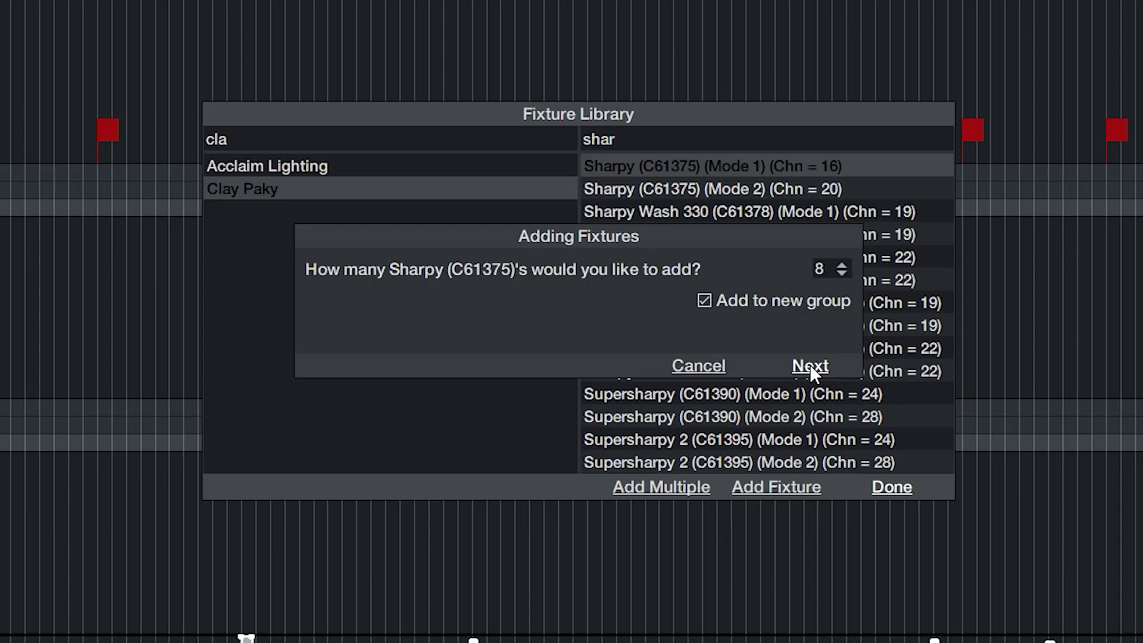
pyautogui.click(674, 340)
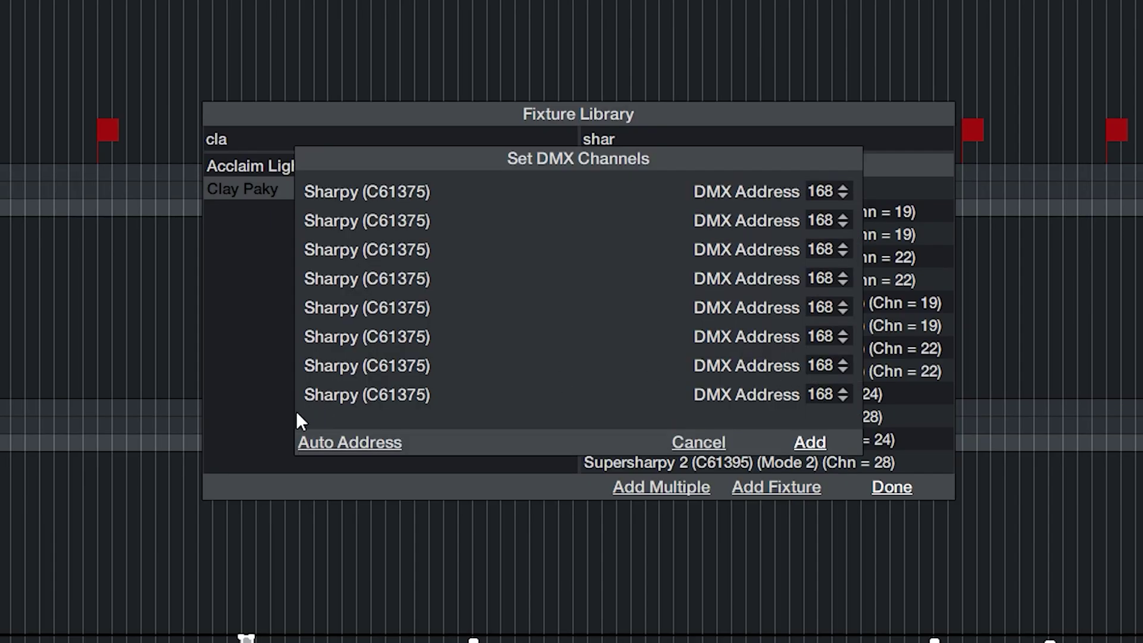
pyautogui.click(752, 444)
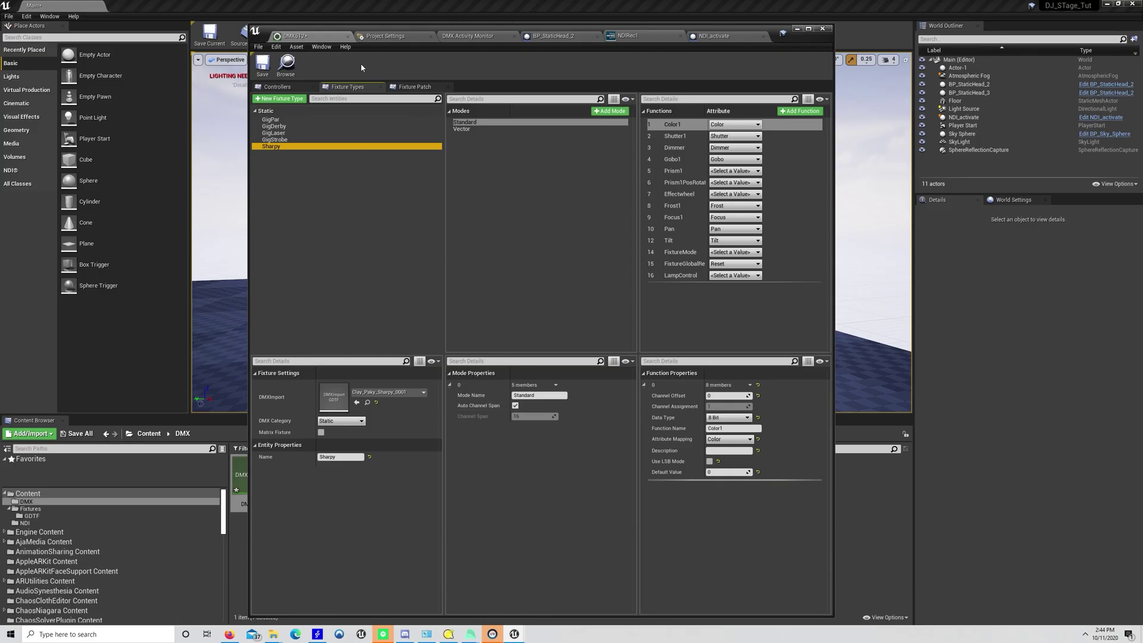
# - Switch to Unreal, patch a Sharpy fixture in the DMX512 library's Universe 1 and duplicate it to make eight, Sharpy_1 to Sharpy_8
pyautogui.click(415, 87)
pyautogui.click(282, 95)
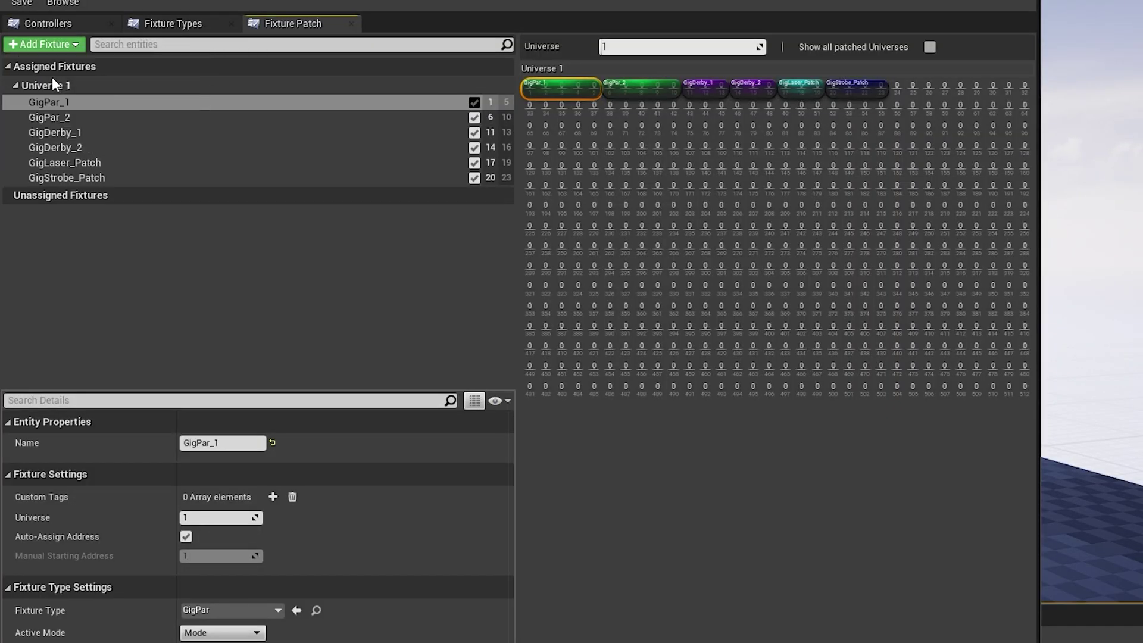
pyautogui.click(279, 117)
pyautogui.press('Return')
pyautogui.hotkey('ctrl', 'd')
pyautogui.hotkey('ctrl', 'd')
pyautogui.hotkey('ctrl', 'd')
pyautogui.hotkey('ctrl', 'd')
pyautogui.hotkey('ctrl', 'd')
pyautogui.hotkey('ctrl', 'd')
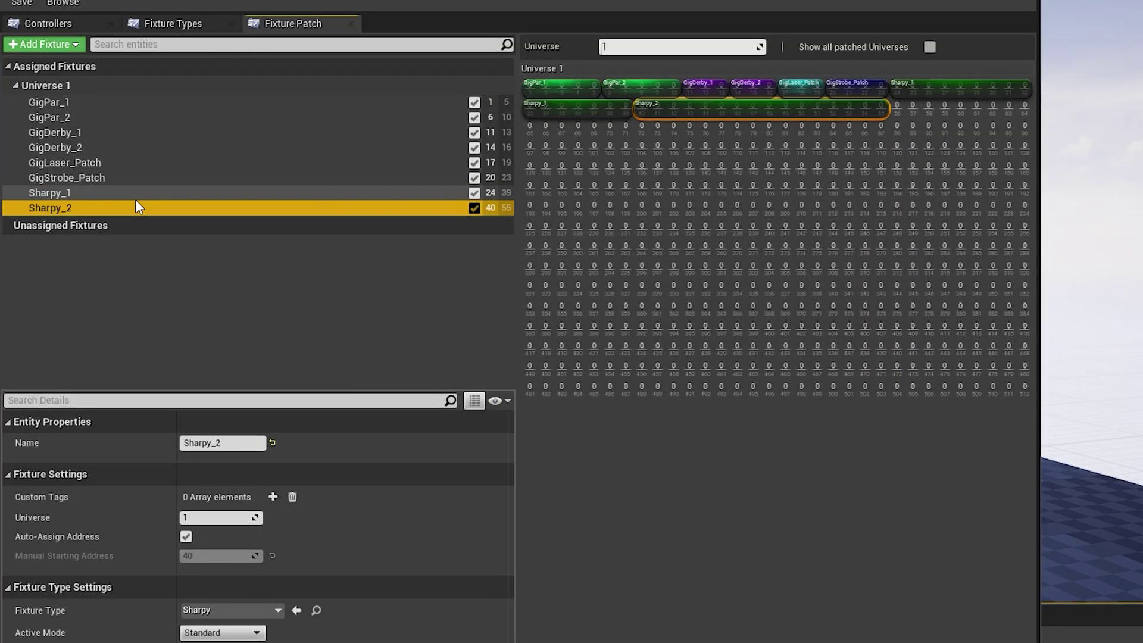
pyautogui.hotkey('ctrl', 'd')
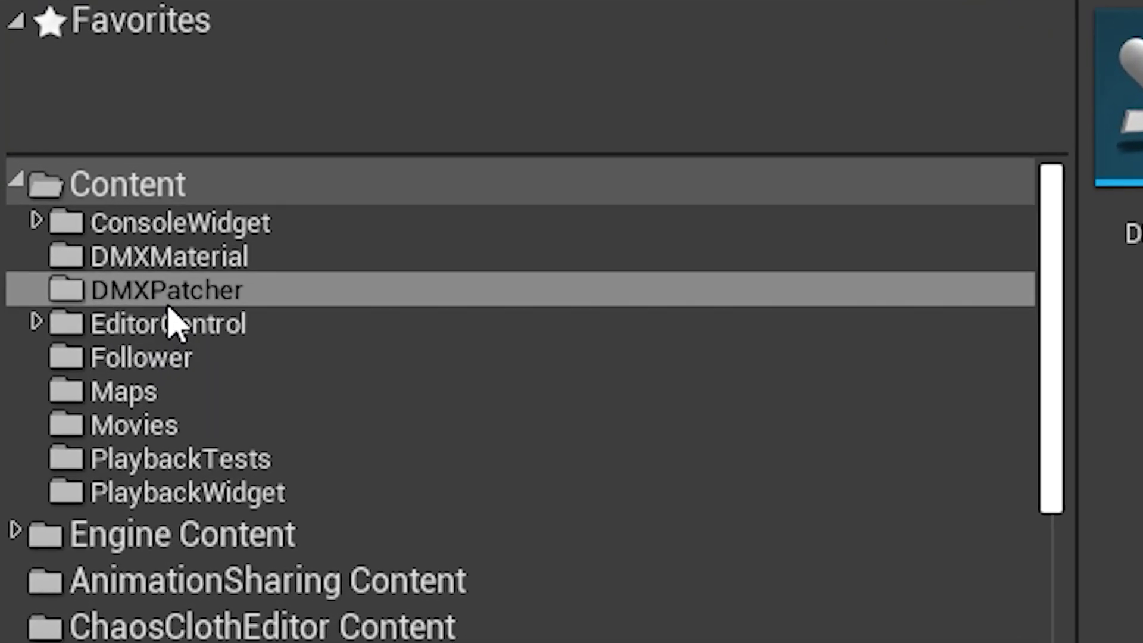
# - Migrate the DMXSetter asset from the DMXPatcher folder into the stage project and run it as an editor utility widget
pyautogui.rightClick(333, 470)
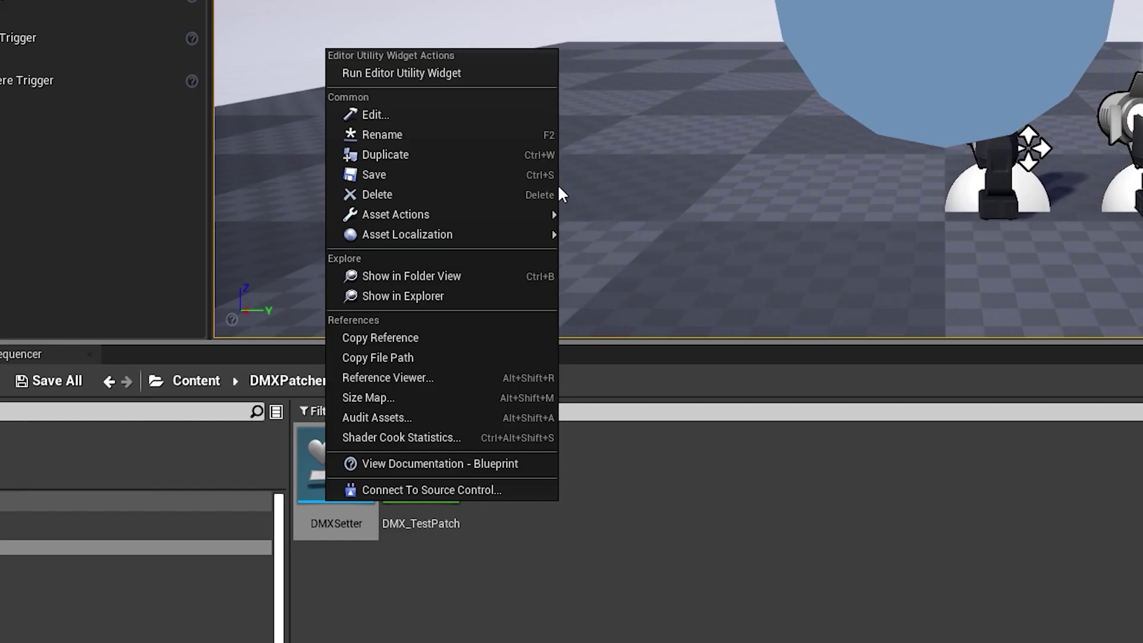
pyautogui.moveTo(508, 214)
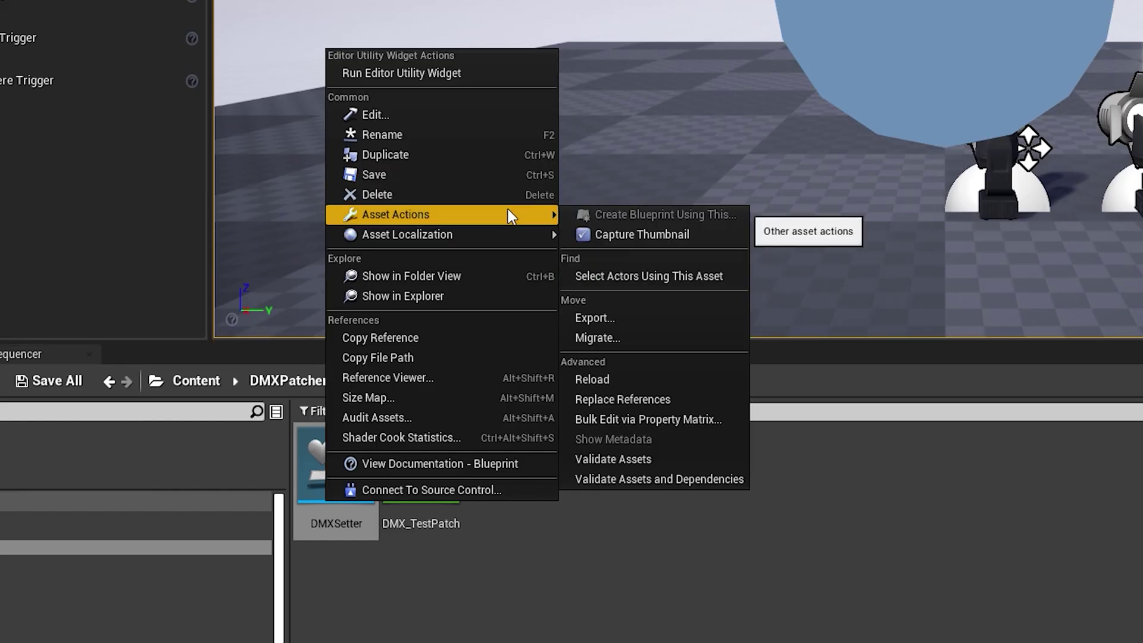
pyautogui.click(597, 338)
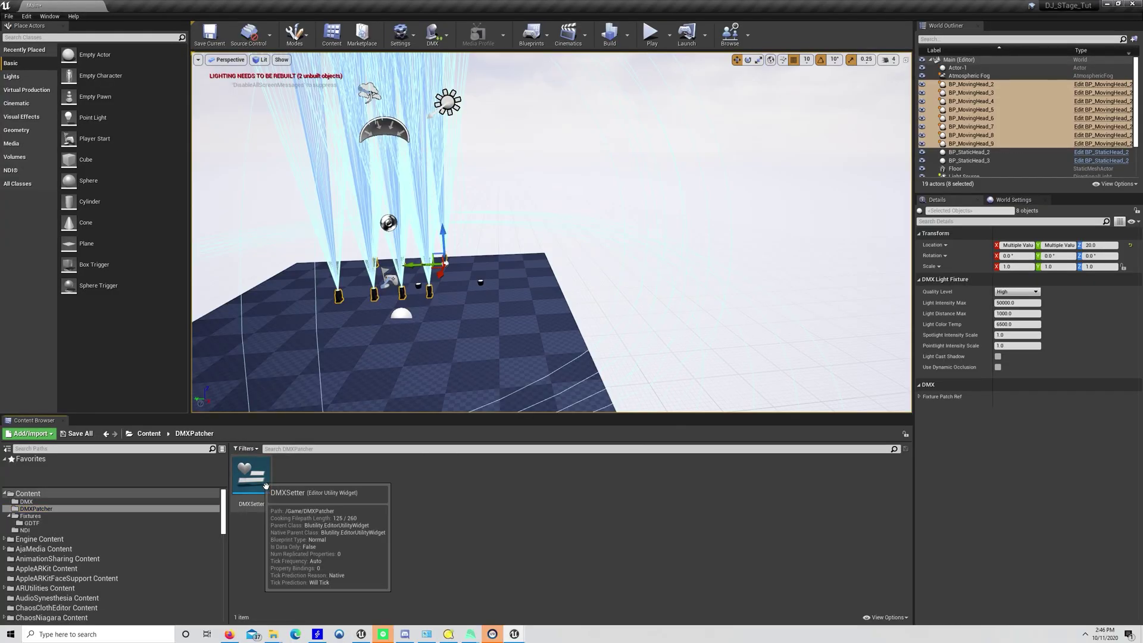
pyautogui.rightClick(256, 476)
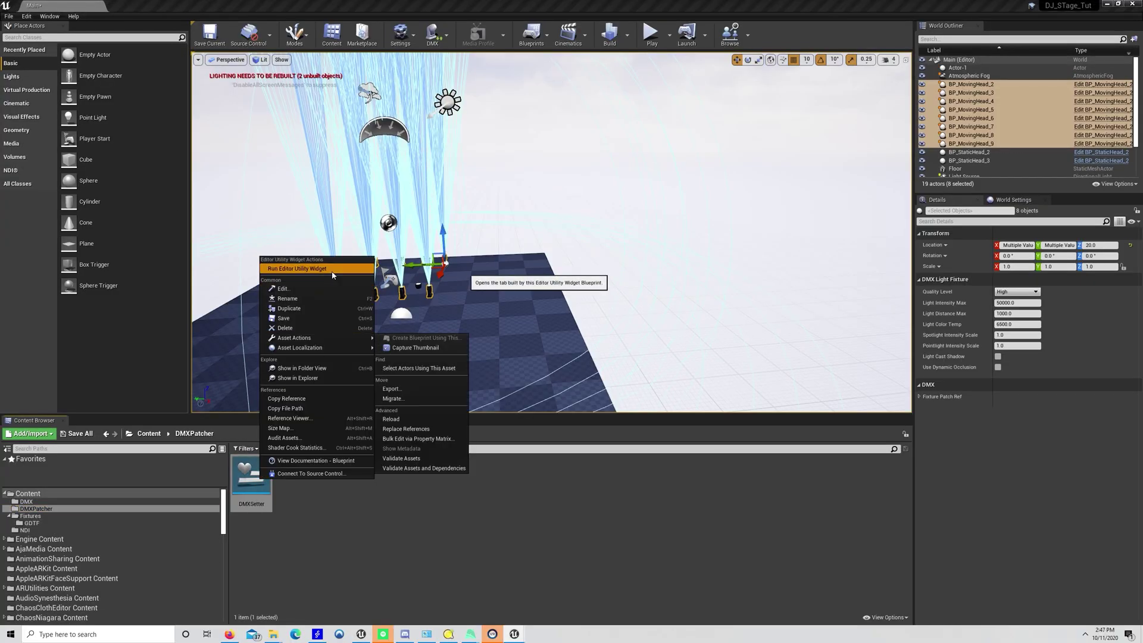
pyautogui.click(316, 268)
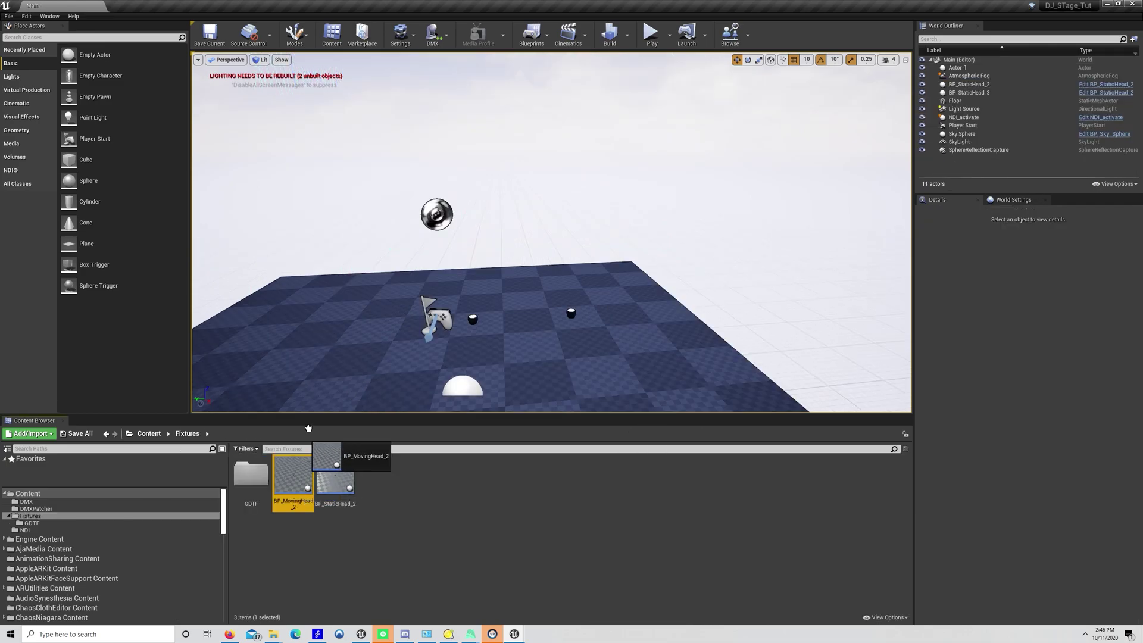
# - Place BP_MovingHead_2 fixtures in the level and address the eight selected moving heads incrementally from the DMX512 library, starting with Sharpy_1
pyautogui.moveTo(293, 476); pyautogui.dragTo(407, 307)
pyautogui.keyDown('shift'); pyautogui.click(991, 85); pyautogui.keyUp('shift')
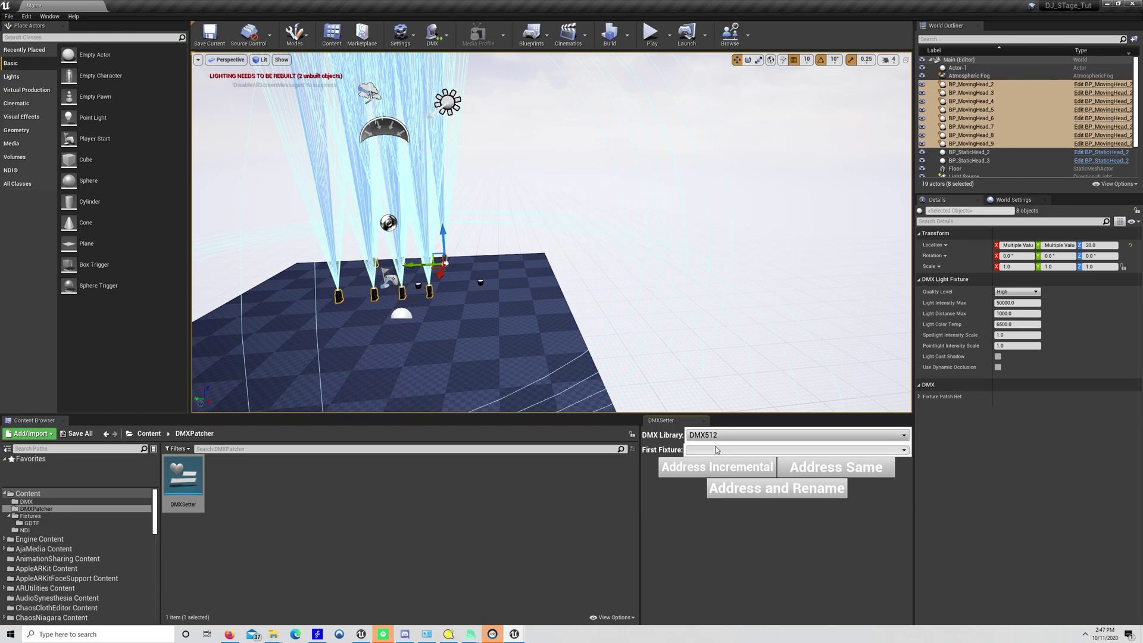
pyautogui.click(717, 449)
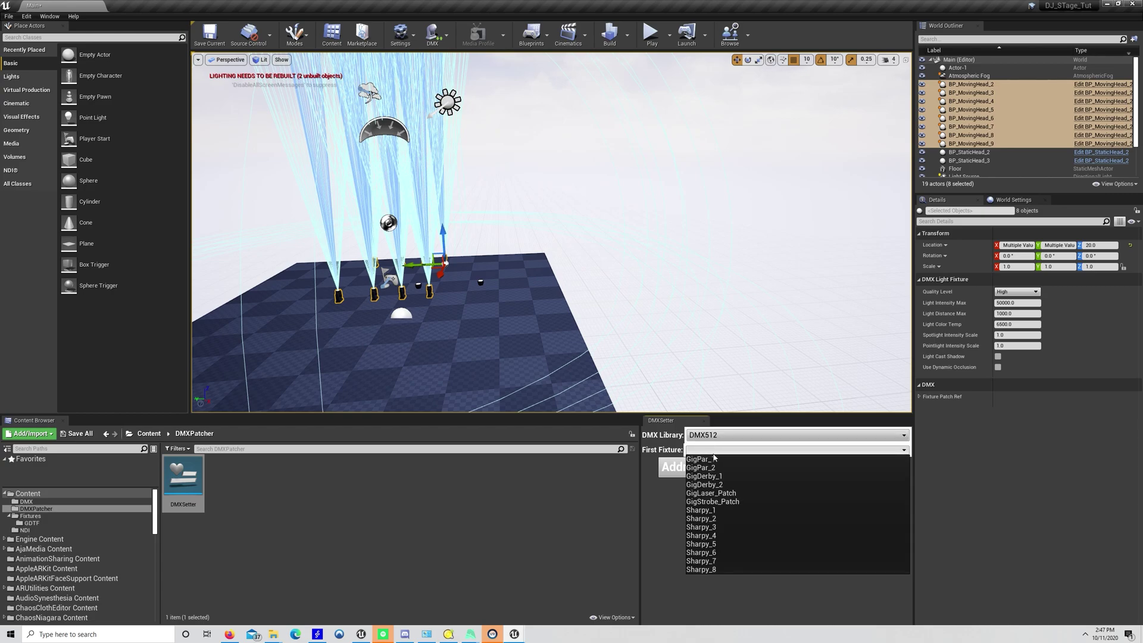
pyautogui.click(701, 508)
pyautogui.click(687, 471)
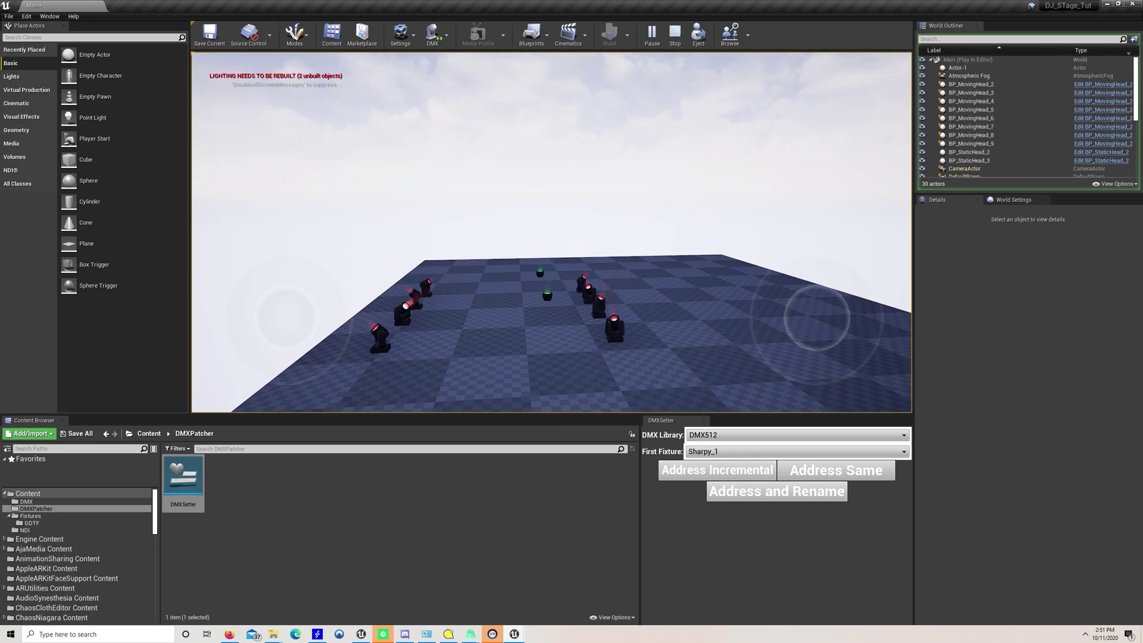
pyautogui.press('a')
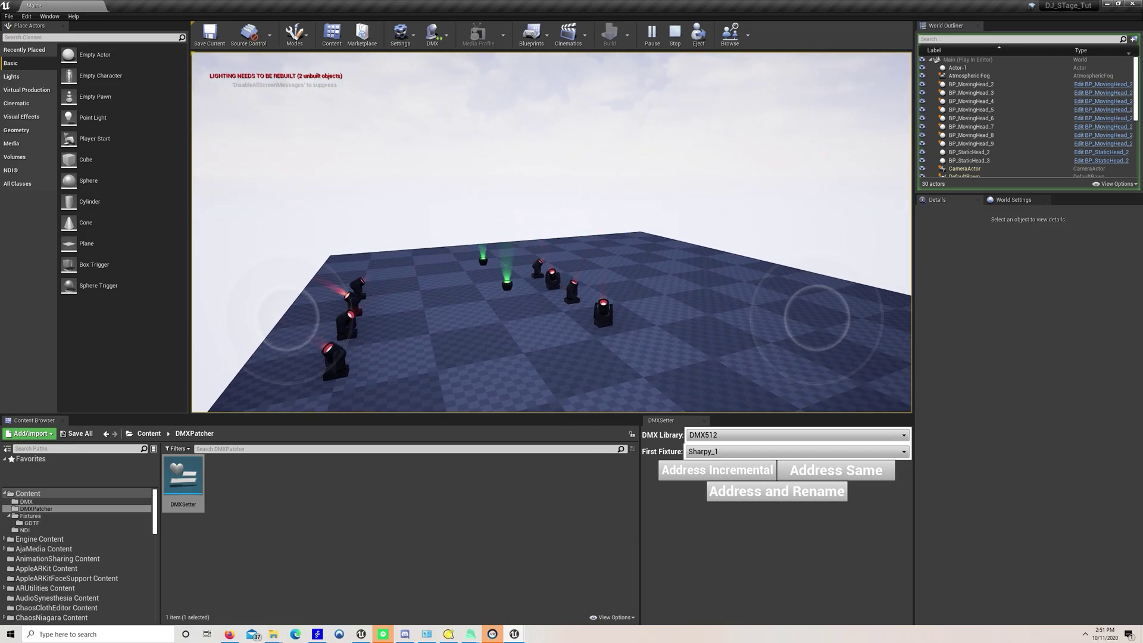
pyautogui.press('w')
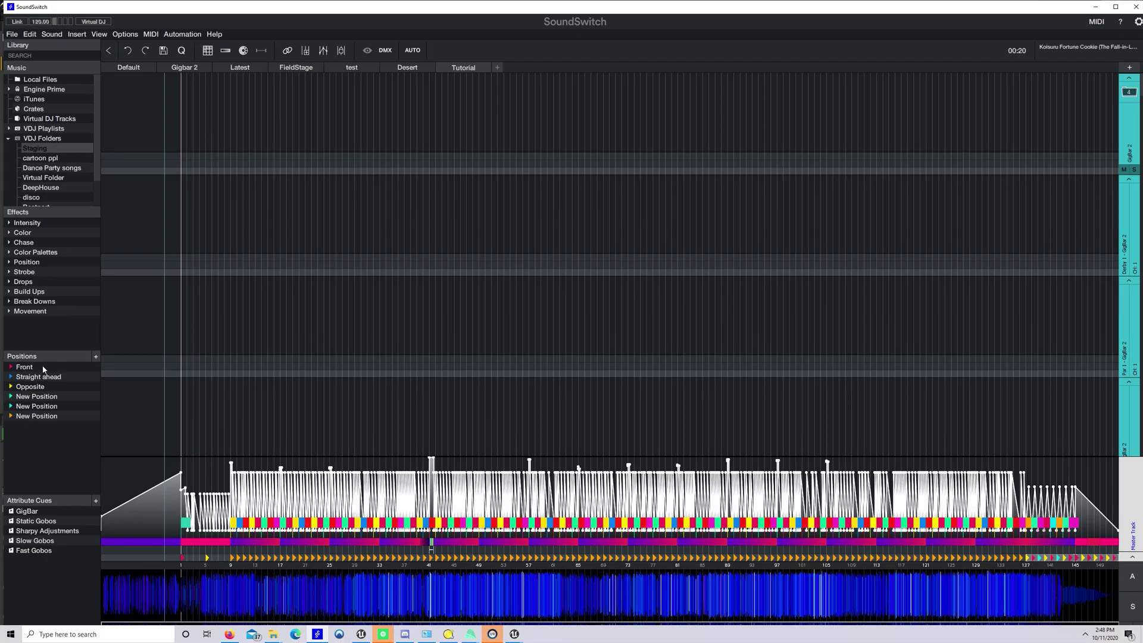
# - Open the Front position for editing in SoundSwitch and arrange its Positions window beside the playing Unreal level
pyautogui.doubleClick(42, 369)
pyautogui.moveTo(510, 196); pyautogui.dragTo(221, 183)
pyautogui.click(514, 634)
pyautogui.click(237, 263)
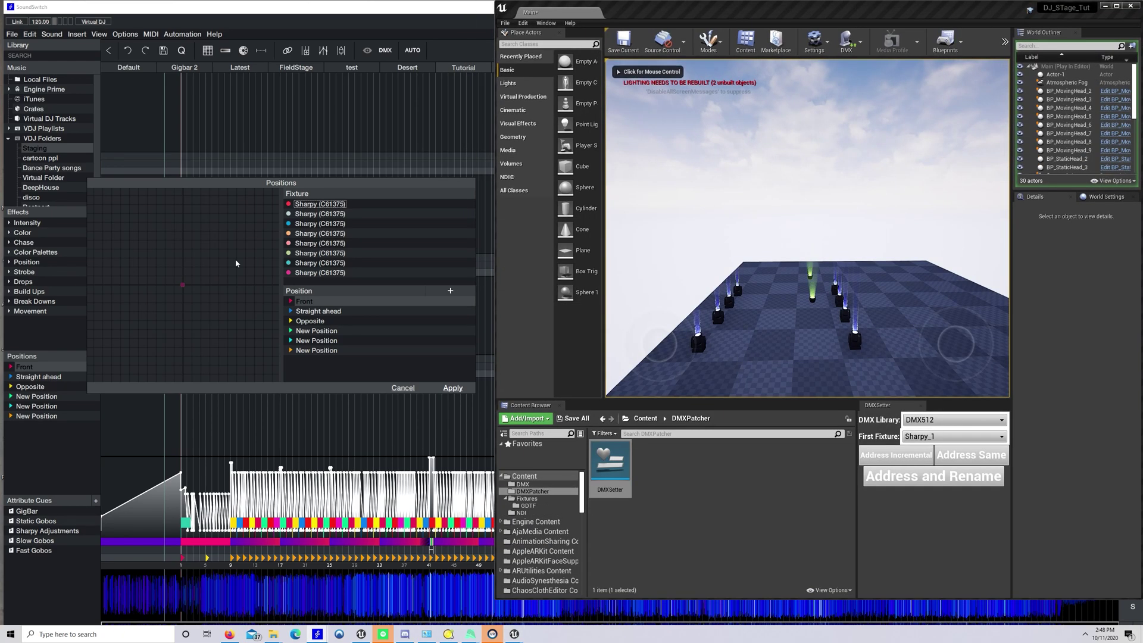
pyautogui.moveTo(316, 182); pyautogui.dragTo(302, 171)
# - Aim all eight Sharpys together on the Front position grid, and select the first four and the last four fixtures as separate sets
pyautogui.click(306, 193)
pyautogui.hotkey('ctrl', 'a')
pyautogui.moveTo(169, 273); pyautogui.dragTo(132, 235)
pyautogui.click(309, 194)
pyautogui.keyDown('shift'); pyautogui.click(311, 222); pyautogui.keyUp('shift')
pyautogui.click(318, 234)
pyautogui.keyDown('shift'); pyautogui.click(316, 261); pyautogui.keyUp('shift')
# - Aim all eight Sharpys together on the Straight ahead position grid and select the Opposite position
pyautogui.click(303, 301)
pyautogui.click(304, 194)
pyautogui.hotkey('ctrl', 'a')
pyautogui.moveTo(169, 273); pyautogui.dragTo(171, 234)
pyautogui.click(302, 310)
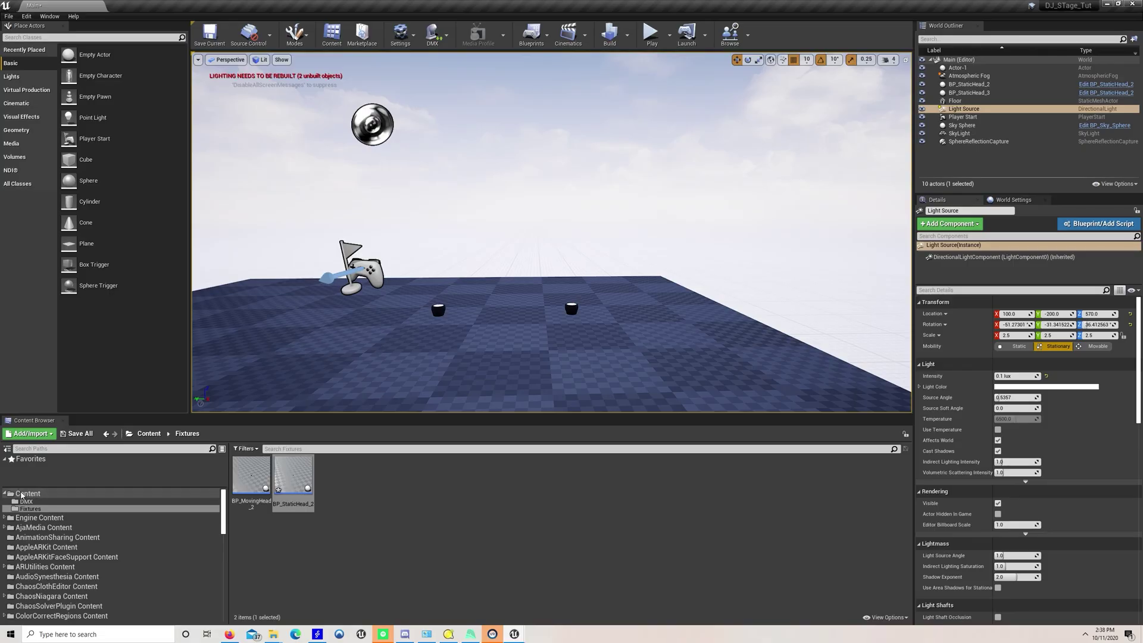
# - Create a folder named NDI under Content in the Unreal project
pyautogui.rightClick(28, 494)
pyautogui.click(67, 296)
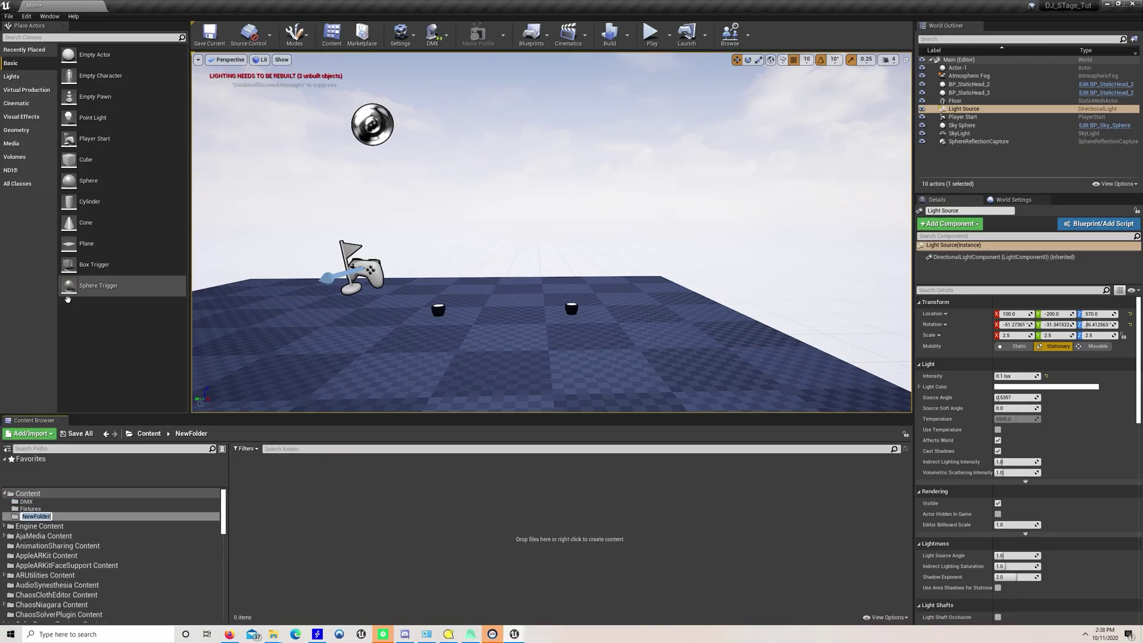
pyautogui.write('NDI')
pyautogui.press('Return')
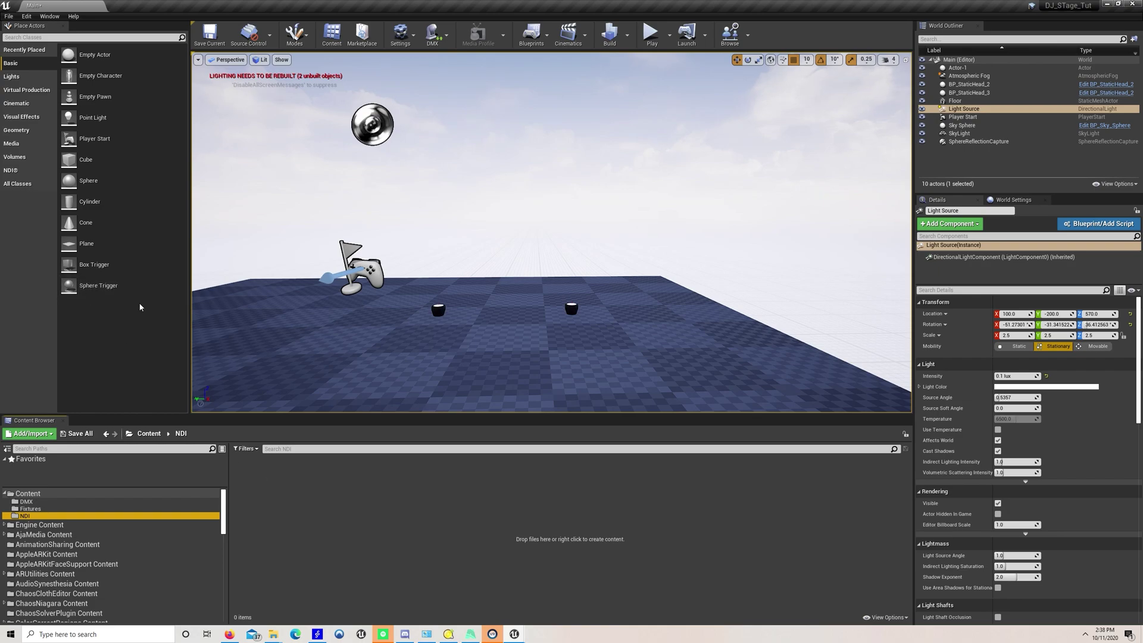
# - Create an NDI Media Receiver named NDIRec1 in the NDI folder and open it for editing
pyautogui.rightClick(286, 490)
pyautogui.moveTo(322, 427)
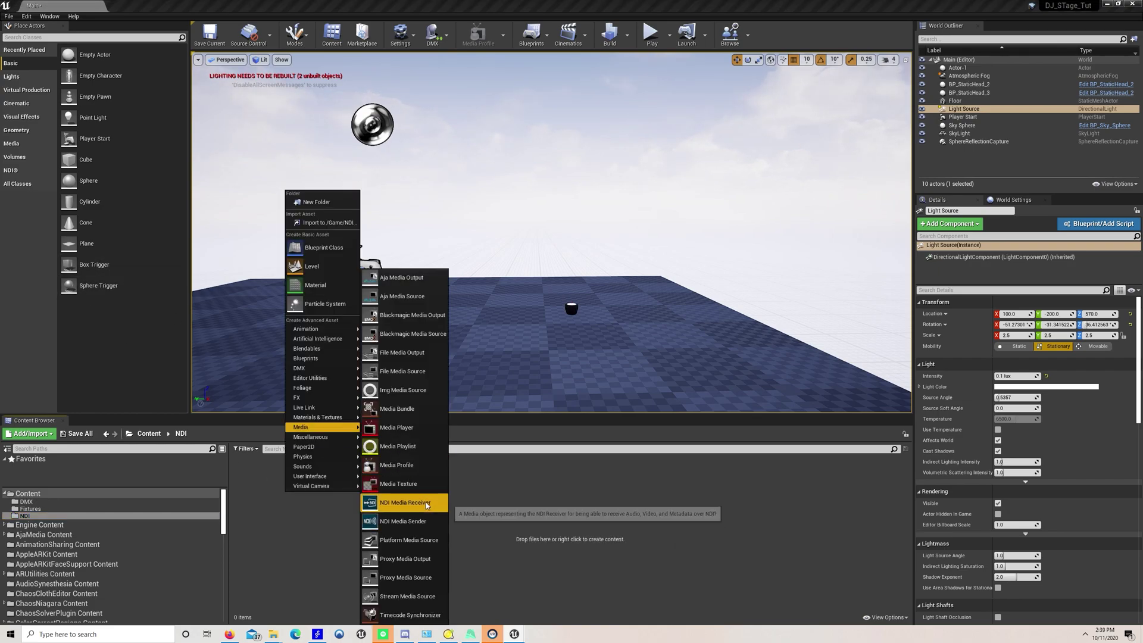
pyautogui.click(427, 501)
pyautogui.doubleClick(259, 478)
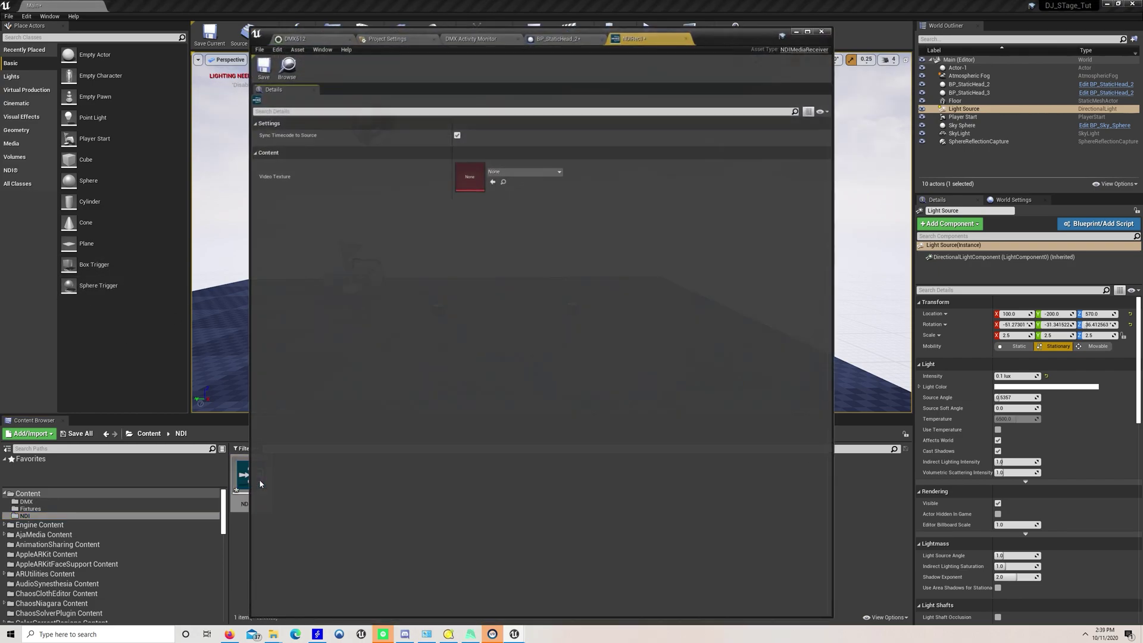
# - Create a new video texture for the NDIRec1 receiver and save it as NDIRec1Tex in the NDI folder
pyautogui.click(523, 169)
pyautogui.click(506, 187)
pyautogui.write('NDIRec1Tex')
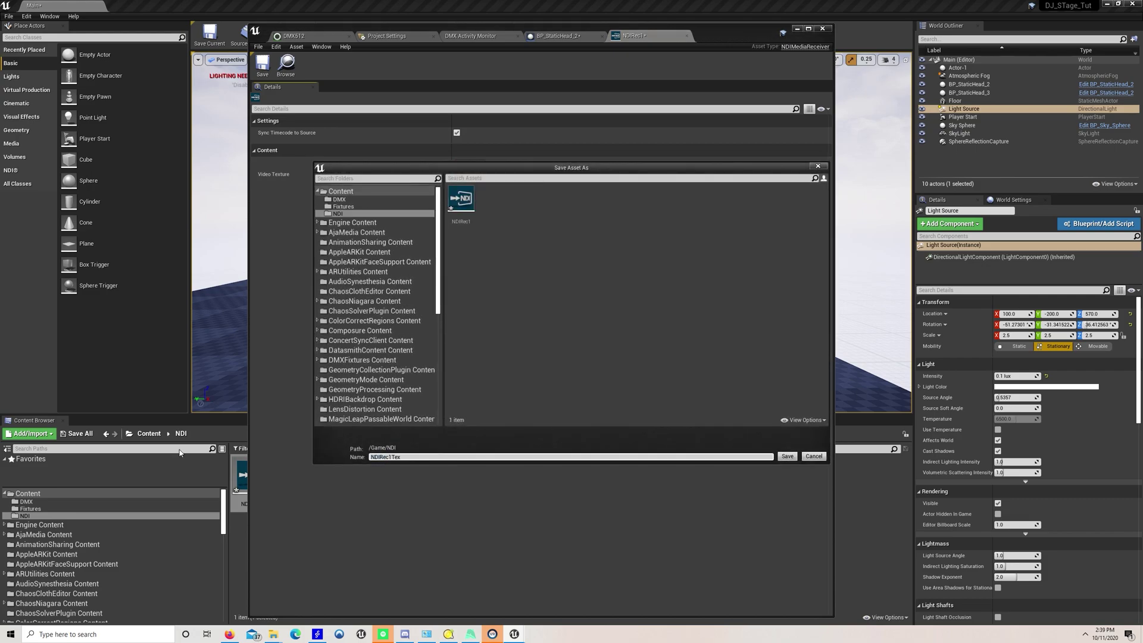
pyautogui.press('Return')
# - Create an Actor blueprint named NDI_activate in the NDI folder and open it
pyautogui.rightClick(293, 476)
pyautogui.click(345, 210)
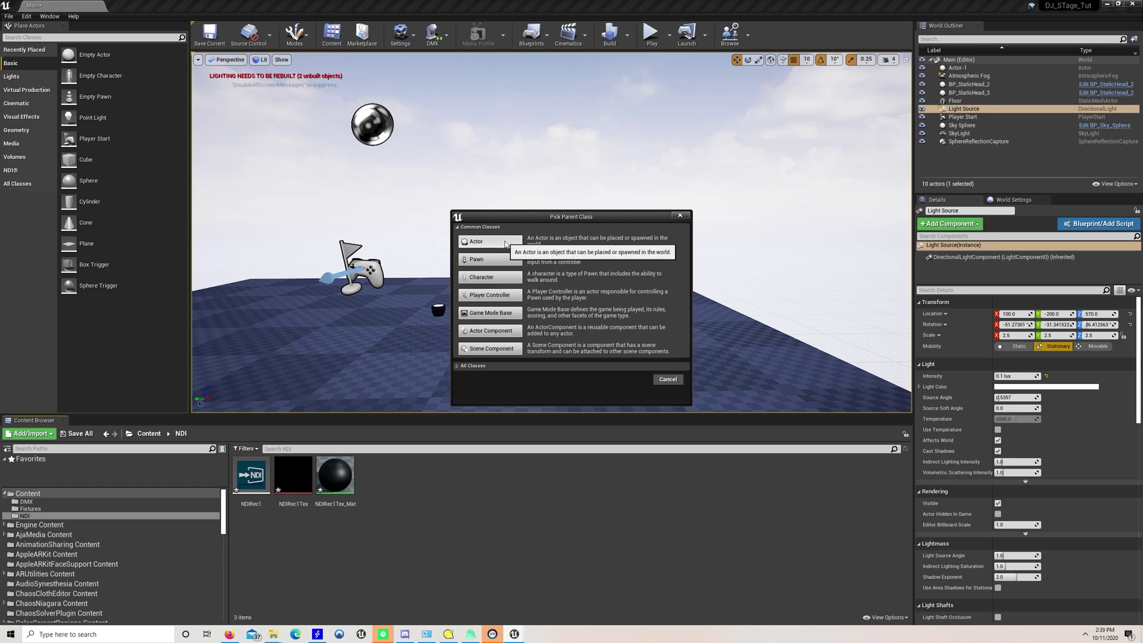
pyautogui.click(504, 245)
pyautogui.write('NDI_activate')
pyautogui.press('Return')
# - Add an NDI Receiver component to the NDI_activate blueprint and set its NDI Media Source to NDIRec1
pyautogui.click(294, 69)
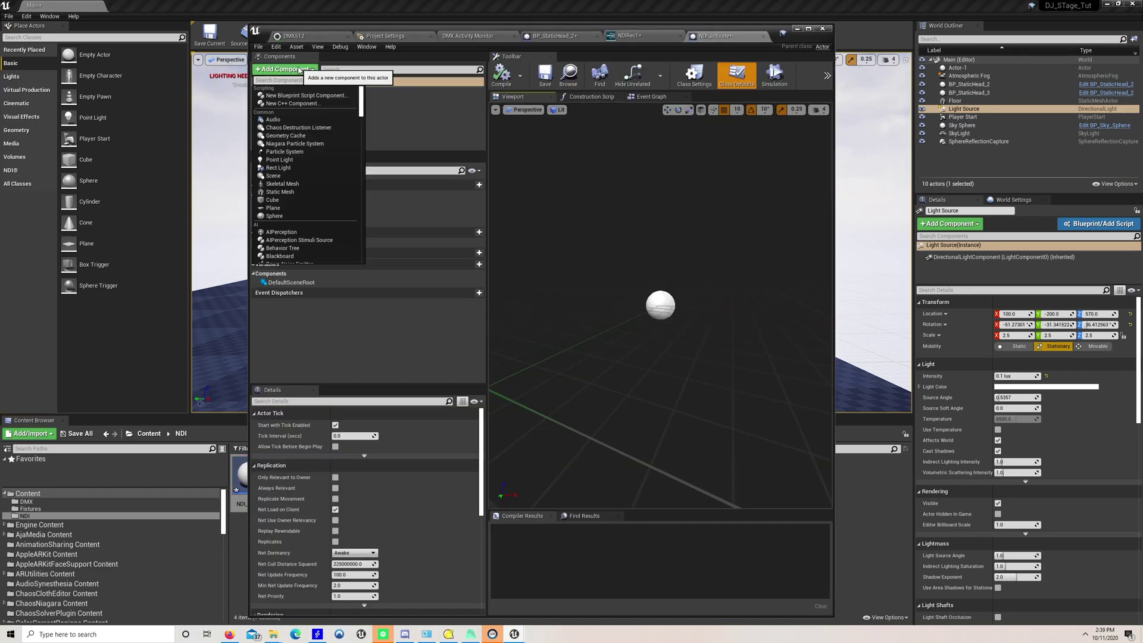
pyautogui.write('ndi')
pyautogui.click(306, 112)
pyautogui.click(634, 97)
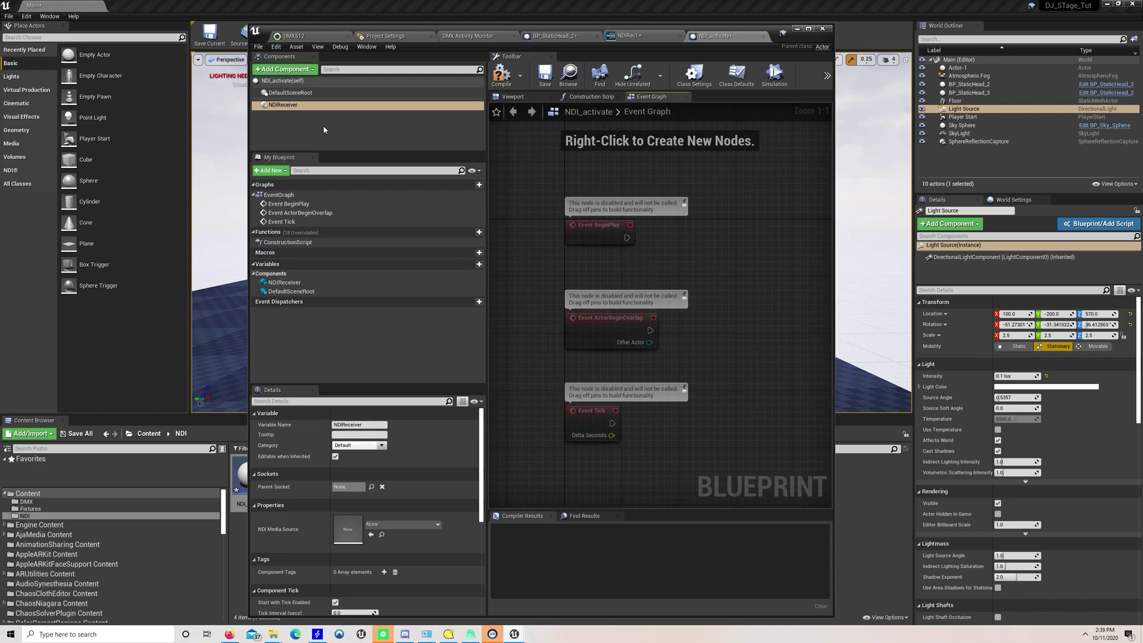
pyautogui.click(393, 524)
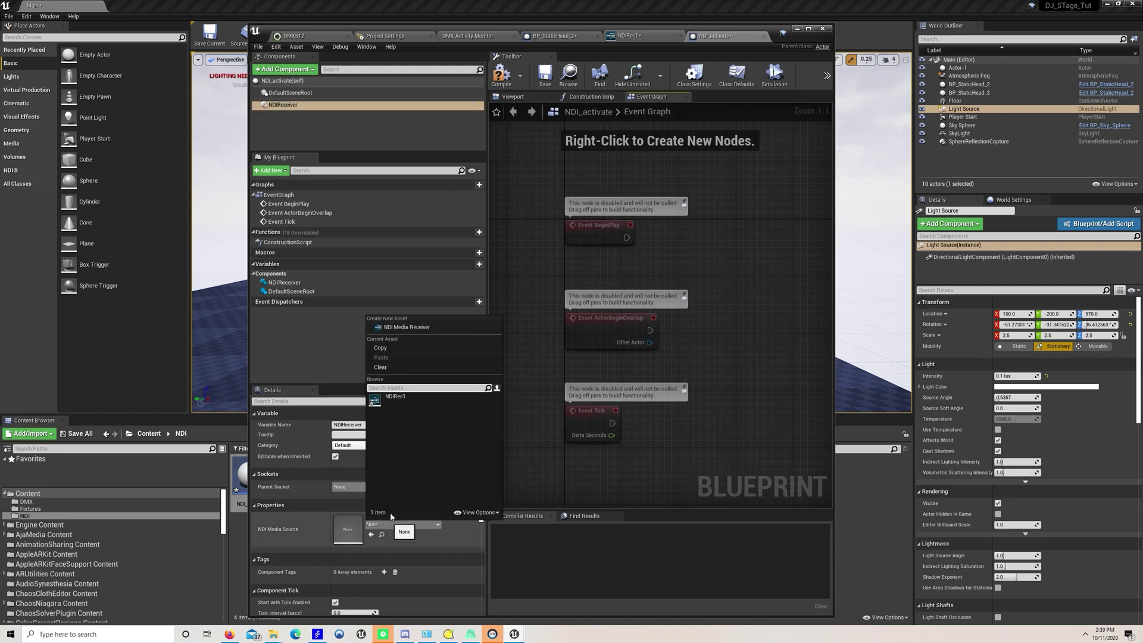
pyautogui.click(394, 402)
# - Place an NDIReceiver reference in the Event Graph and add a Start Receiver node from it
pyautogui.moveTo(282, 104); pyautogui.dragTo(656, 270)
pyautogui.moveTo(723, 253); pyautogui.dragTo(791, 206)
pyautogui.write('start')
pyautogui.click(765, 301)
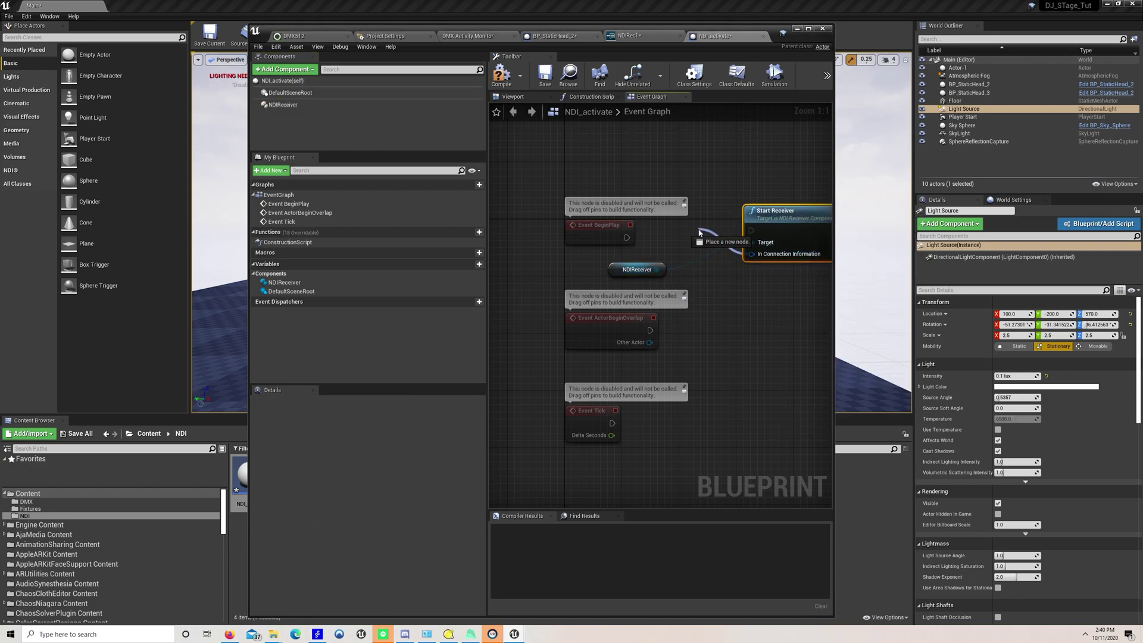
# - Add a Find Network Source by Name node feeding the Start Receiver node's In Connection Information input
pyautogui.moveTo(700, 233); pyautogui.dragTo(700, 233)
pyautogui.write('fi')
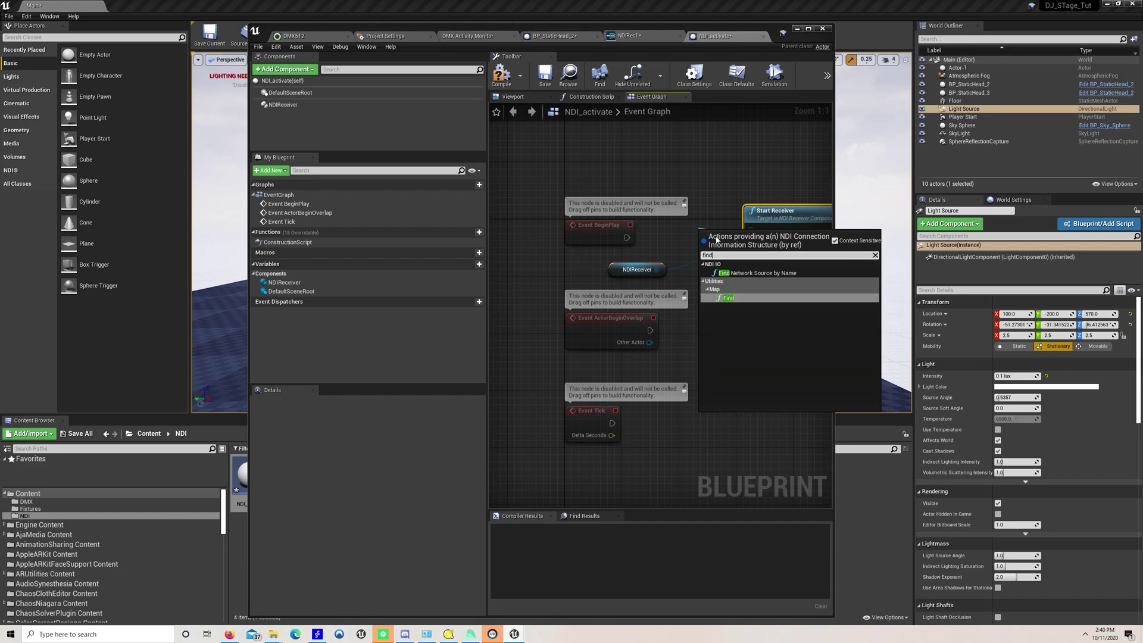
pyautogui.write('nd')
pyautogui.click(768, 272)
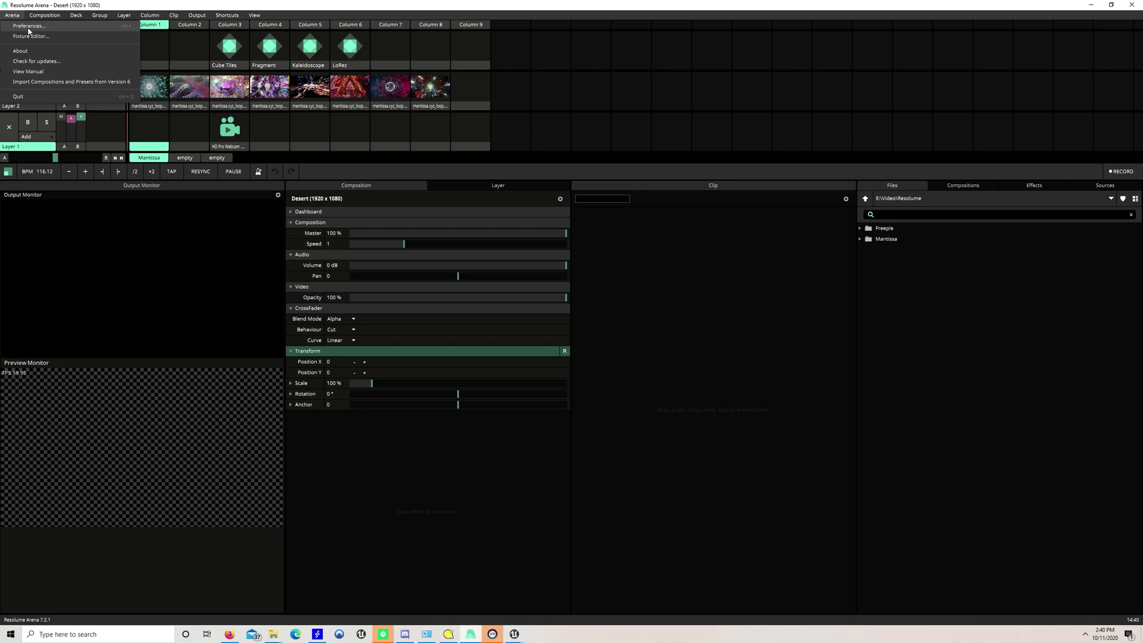
# - Switch to Resolume Arena, open its preferences, and rename the NDI screen in the Advanced Output to Butt
pyautogui.click(28, 26)
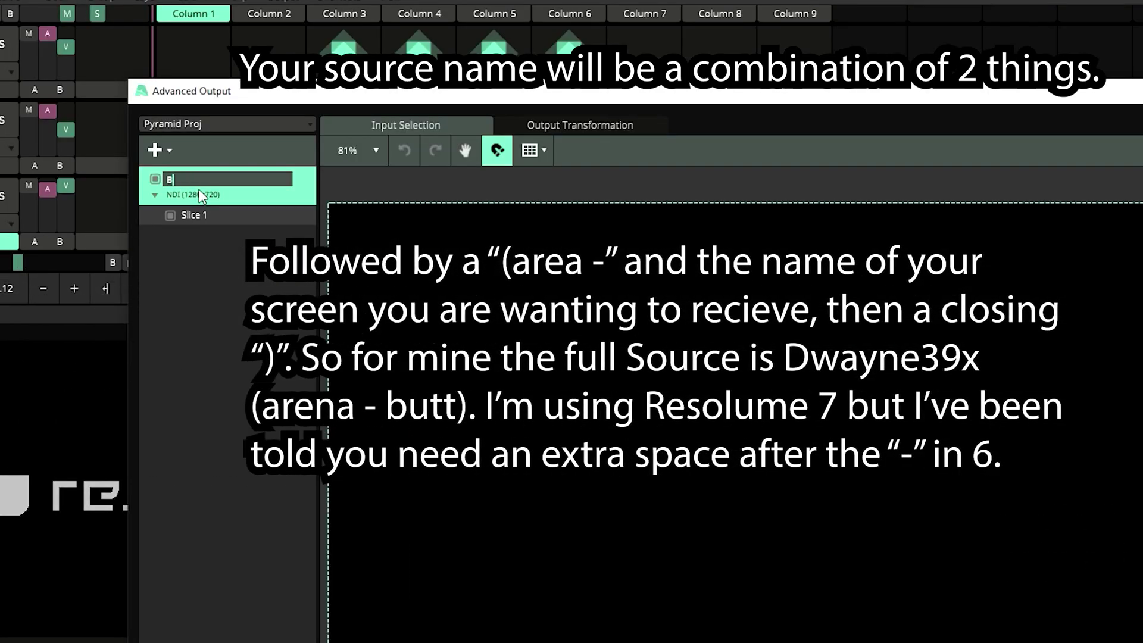
pyautogui.write('butt)')
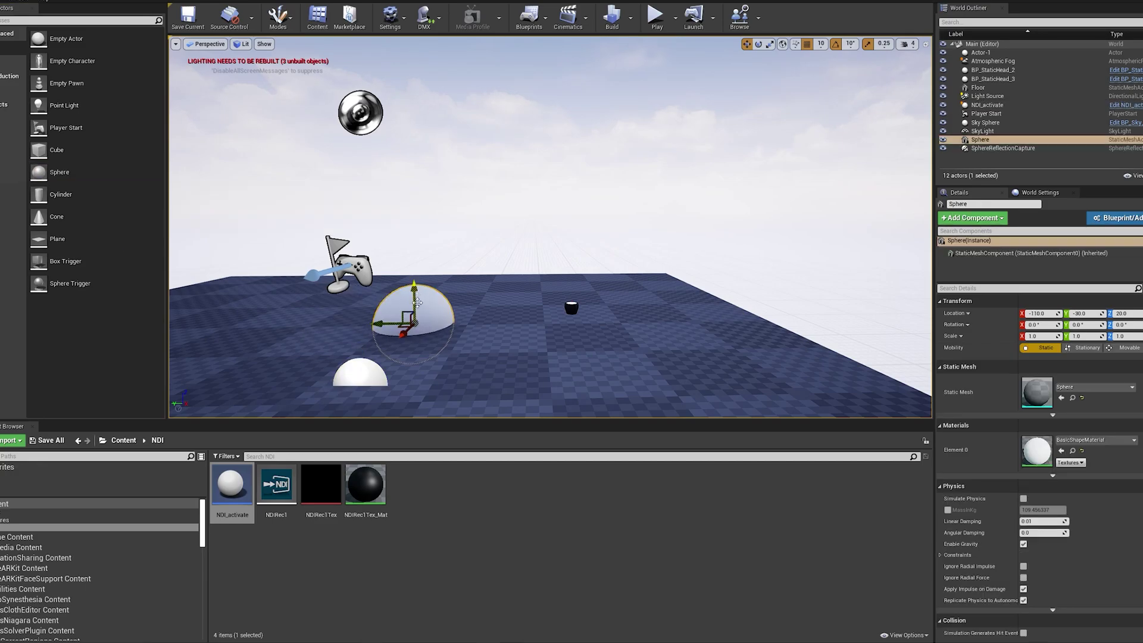
# - Place a cylinder and a cone beside the sphere and play the level with NDIRec1Tex_Mat applied to the shapes
pyautogui.moveTo(59, 151); pyautogui.dragTo(411, 286)
pyautogui.moveTo(293, 628); pyautogui.dragTo(327, 586)
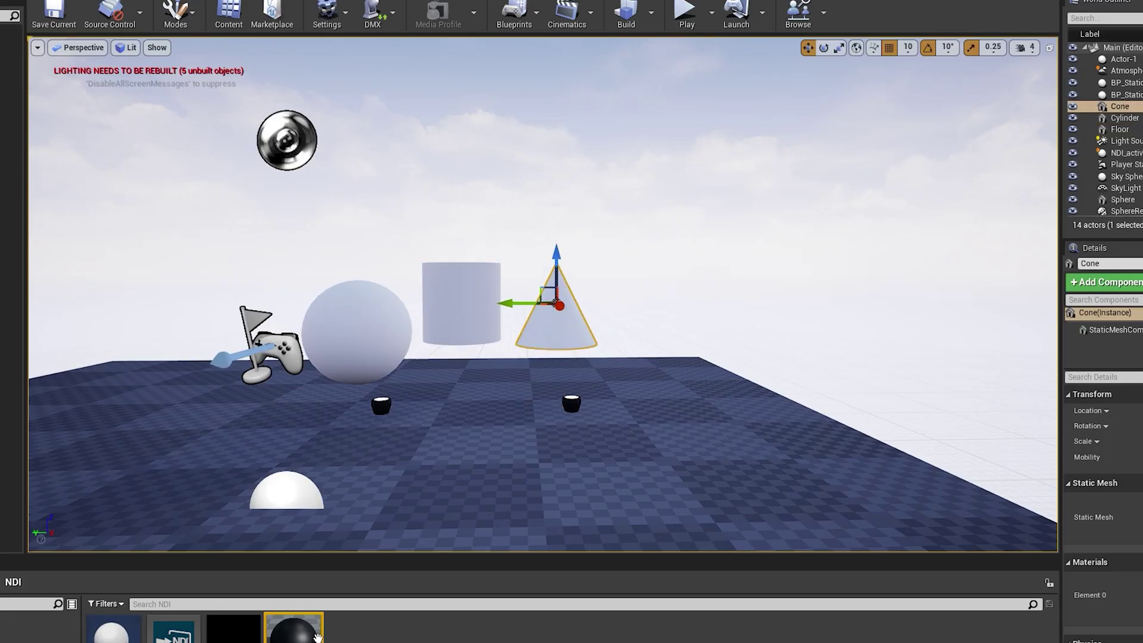
pyautogui.moveTo(327, 586); pyautogui.dragTo(357, 331)
pyautogui.moveTo(294, 628); pyautogui.dragTo(553, 348)
pyautogui.click(685, 13)
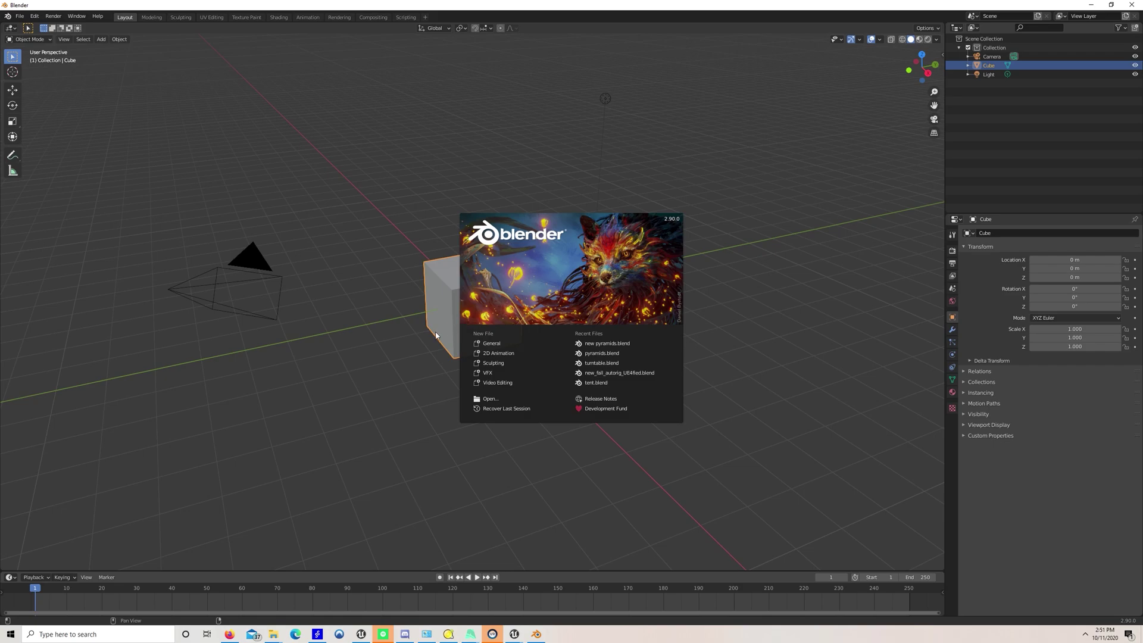
# - Switch to Blender and reshape the default cube into a pyramid by deleting top vertices and filling the open sides with faces
pyautogui.click(363, 352)
pyautogui.moveTo(390, 304); pyautogui.dragTo(435, 256, button='middle')
pyautogui.press('Tab')
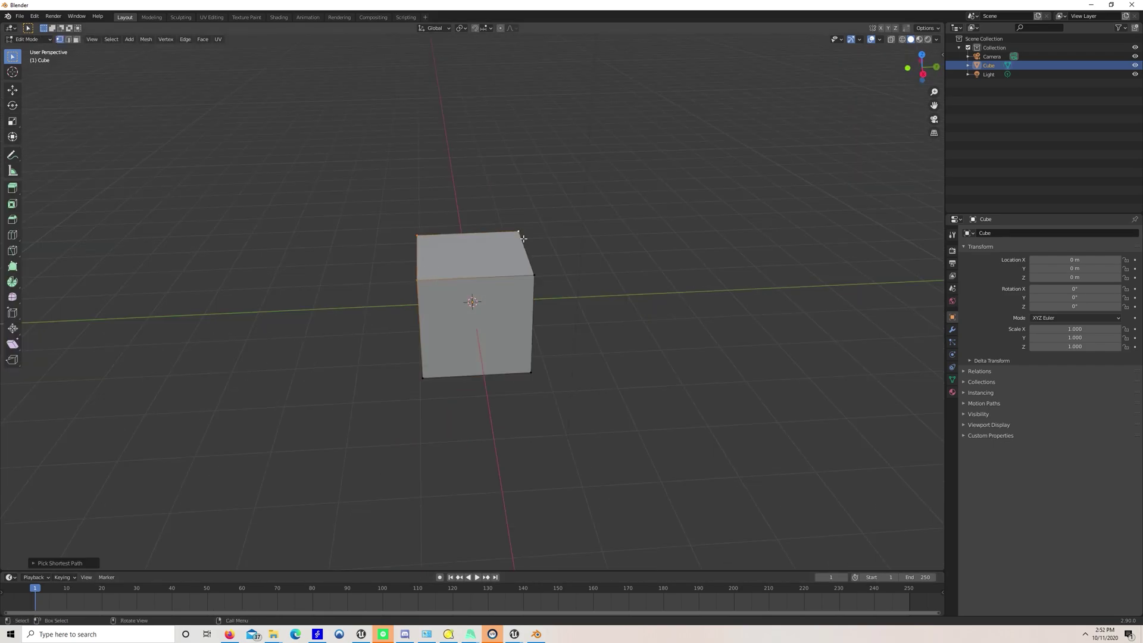
pyautogui.press('x')
pyautogui.click(516, 239)
pyautogui.press('f')
pyautogui.moveTo(535, 283); pyautogui.dragTo(530, 350, button='middle')
pyautogui.moveTo(428, 381); pyautogui.dragTo(431, 242, button='middle')
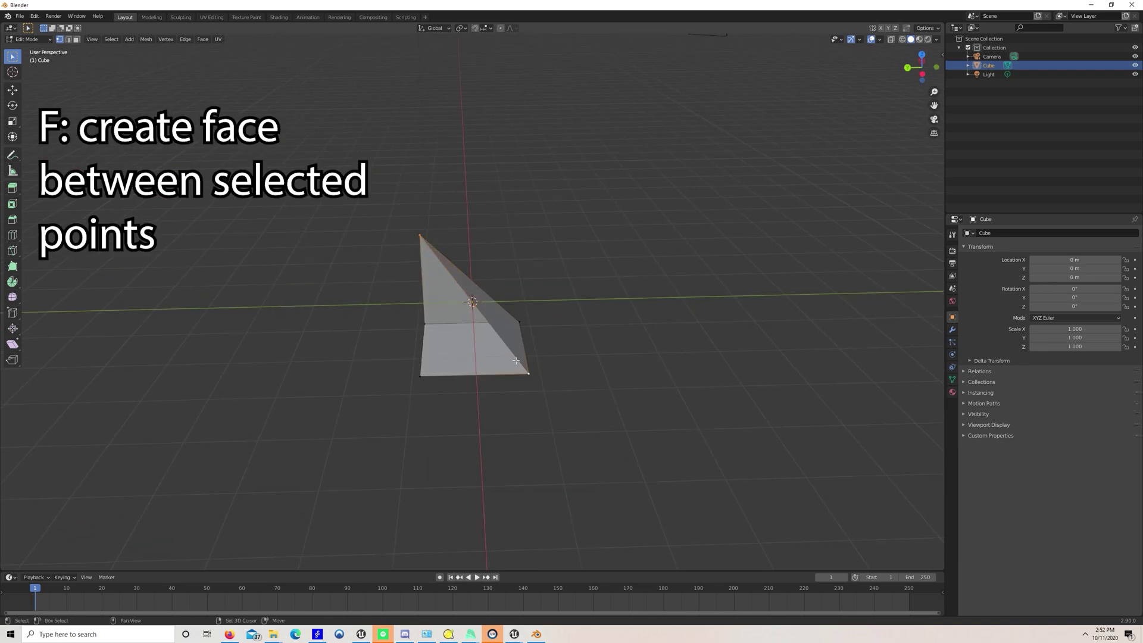
pyautogui.moveTo(516, 360); pyautogui.dragTo(453, 377, button='middle')
pyautogui.moveTo(412, 320); pyautogui.dragTo(371, 272, button='middle')
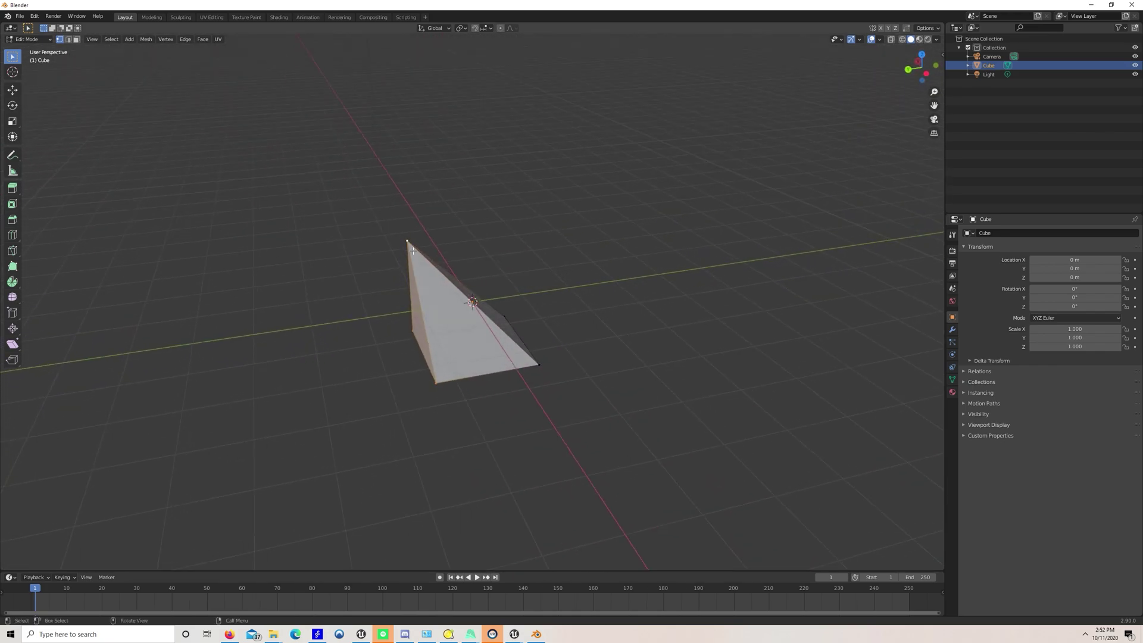
# - Centre the pyramid's apex vertex at X 0 m and Y 0 m and lower it along Z to a pyramid height of about 1.44 m
pyautogui.press('n')
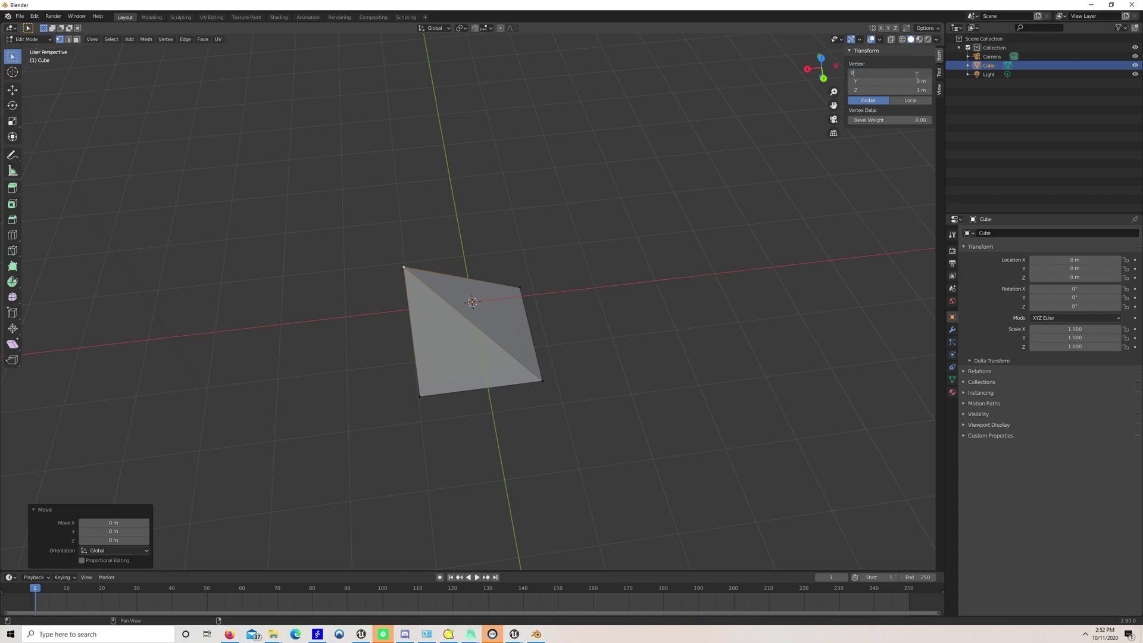
pyautogui.press('Return')
pyautogui.press('g')
pyautogui.press('z')
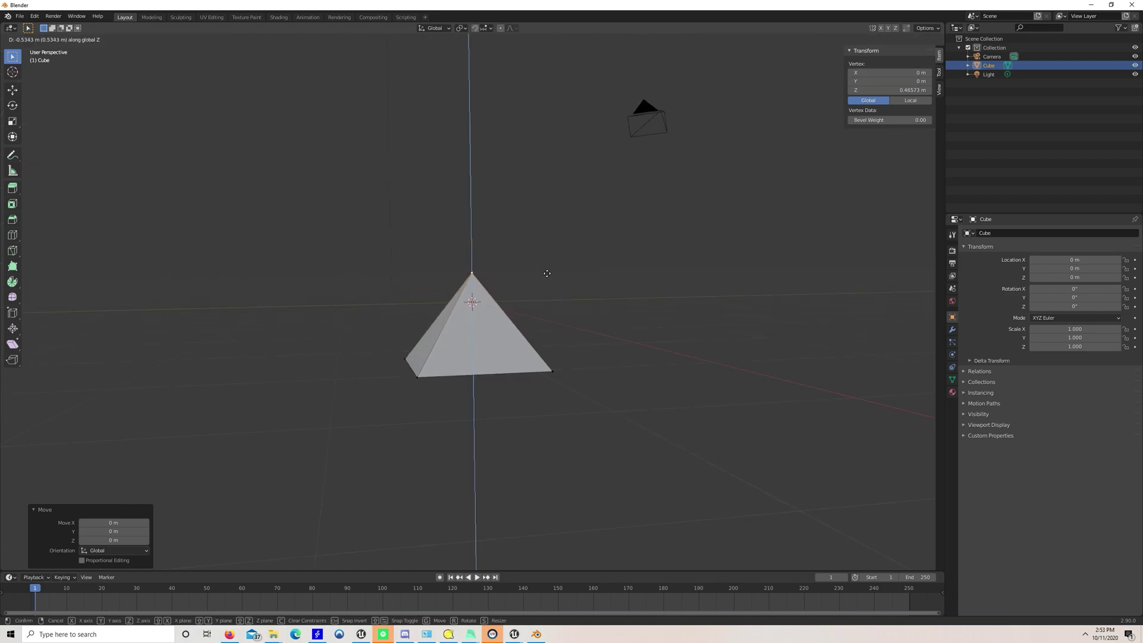
pyautogui.click(546, 273)
# - Raise the whole pyramid about 0.94 m along Z so its base sits on the ground grid
pyautogui.moveTo(546, 277); pyautogui.dragTo(522, 298, button='middle')
pyautogui.press('a')
pyautogui.press('g')
pyautogui.press('z')
pyautogui.click(531, 248)
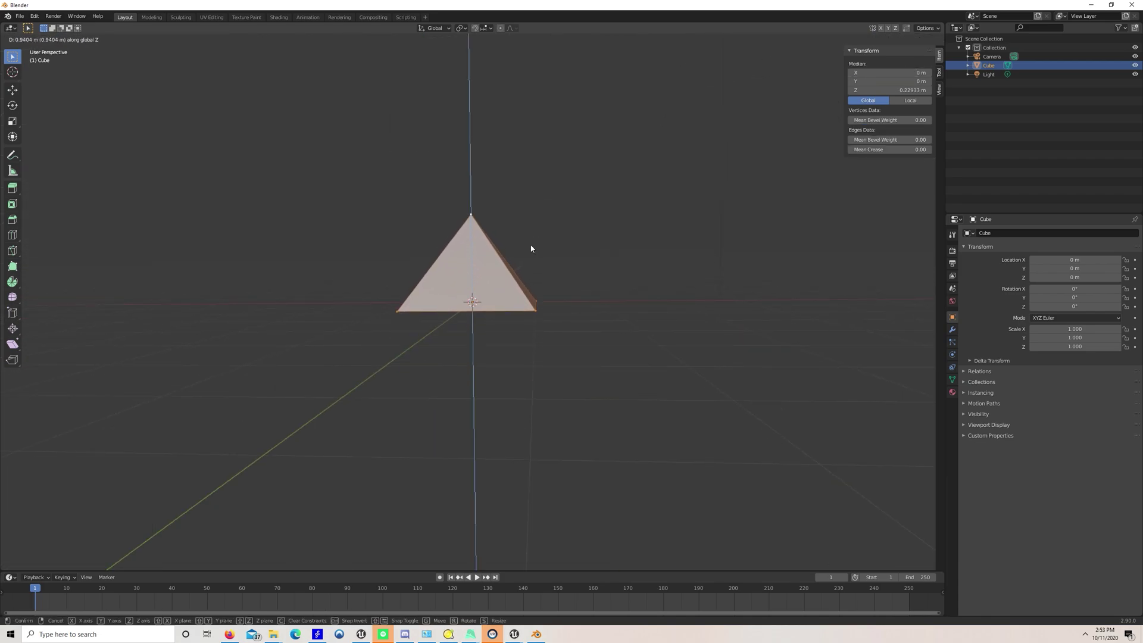
pyautogui.scroll(-5, 531, 249)
pyautogui.moveTo(512, 253); pyautogui.dragTo(521, 274, button='middle')
pyautogui.scroll(2, 530, 271)
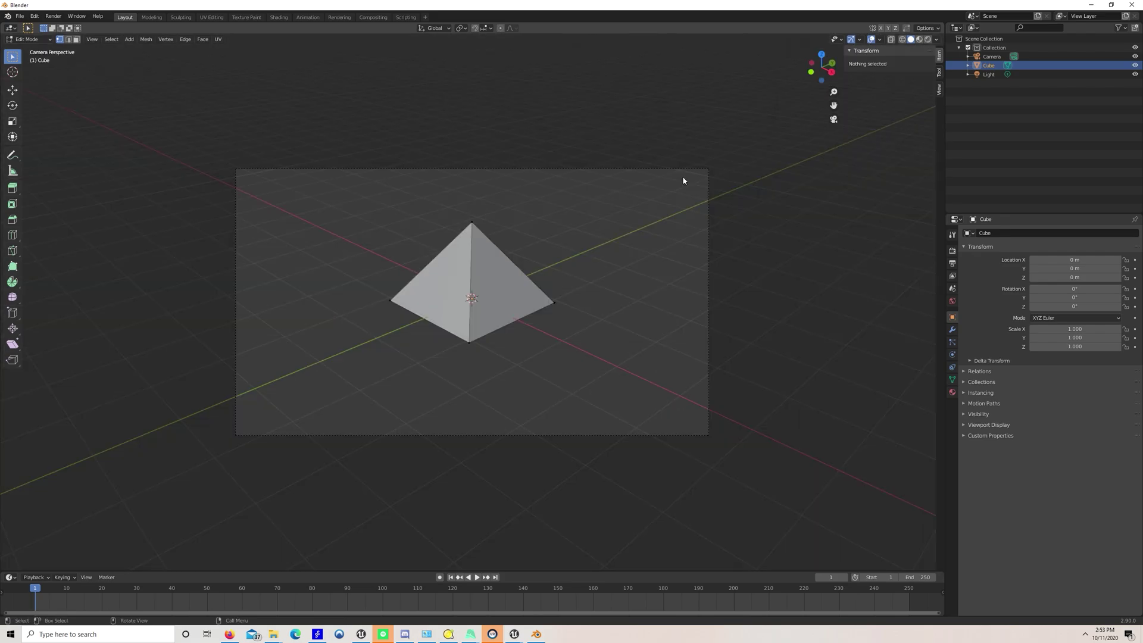
# - Select the camera in Object Mode and set its X and Y locations to 0 m
pyautogui.press('KP_0')
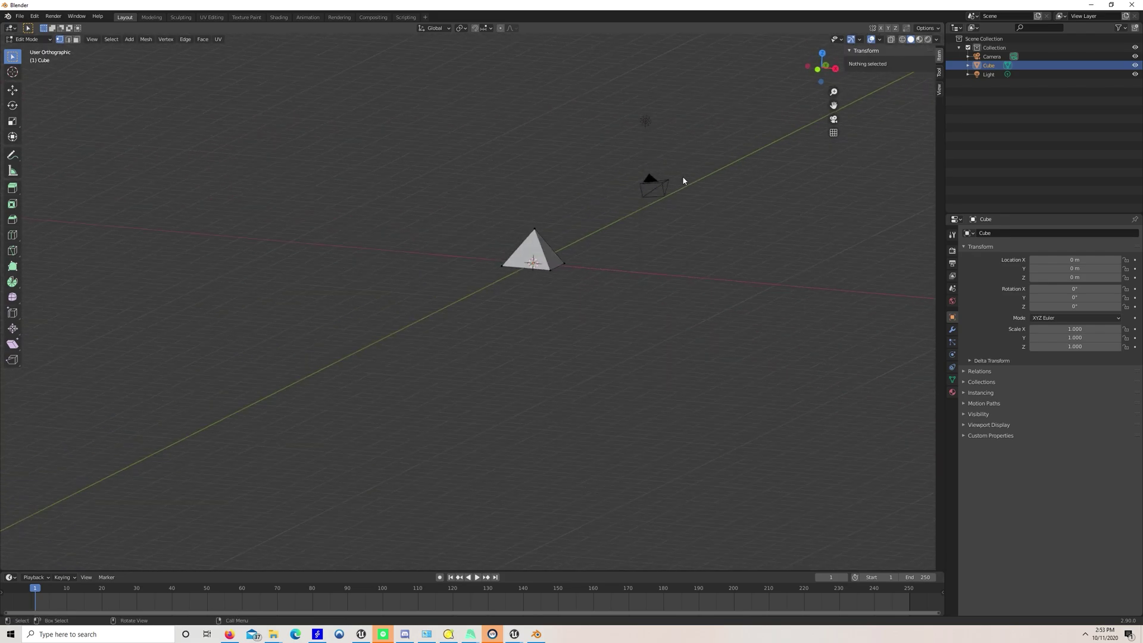
pyautogui.press('KP_1')
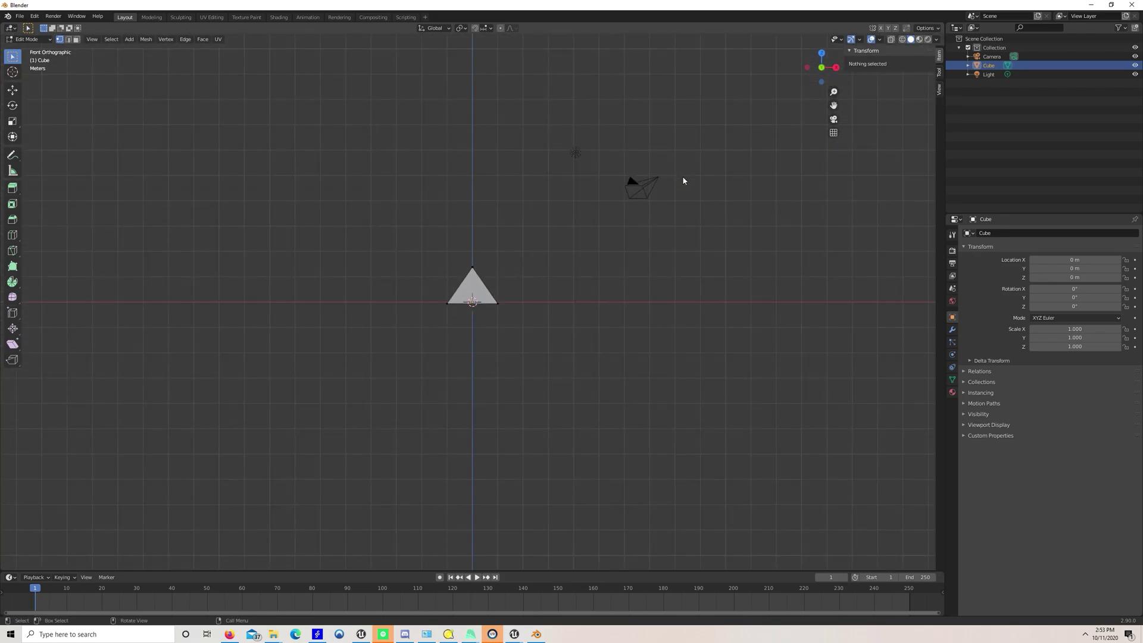
pyautogui.press('KP_0')
pyautogui.press('KP_0')
pyautogui.press('Tab')
pyautogui.click(638, 183)
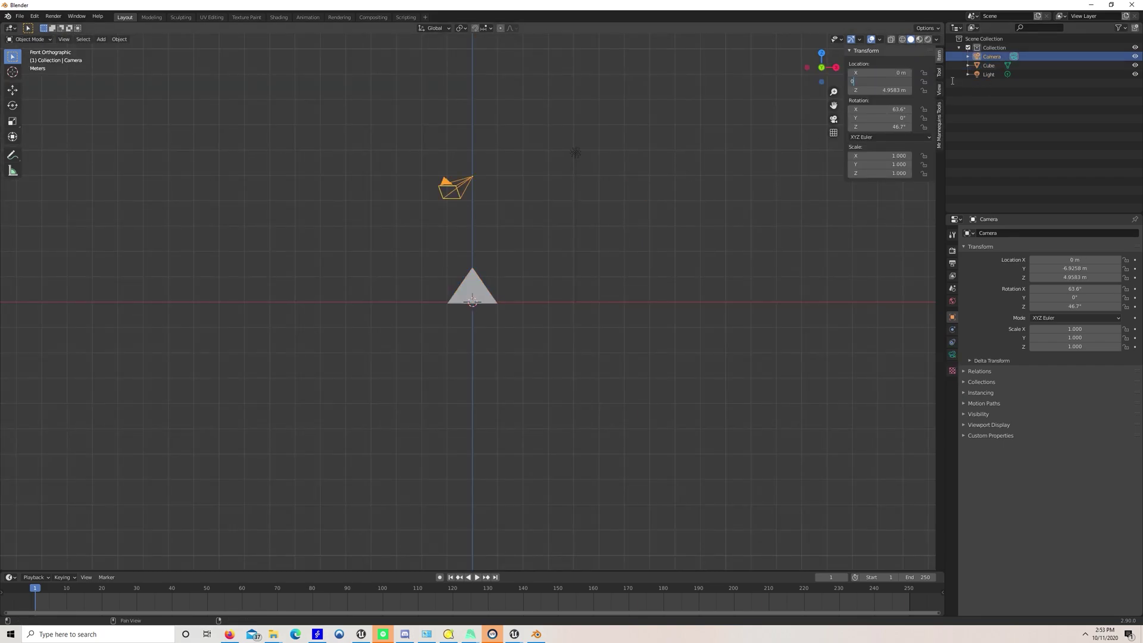
pyautogui.write('0')
pyautogui.press('Return')
pyautogui.press('KP_0')
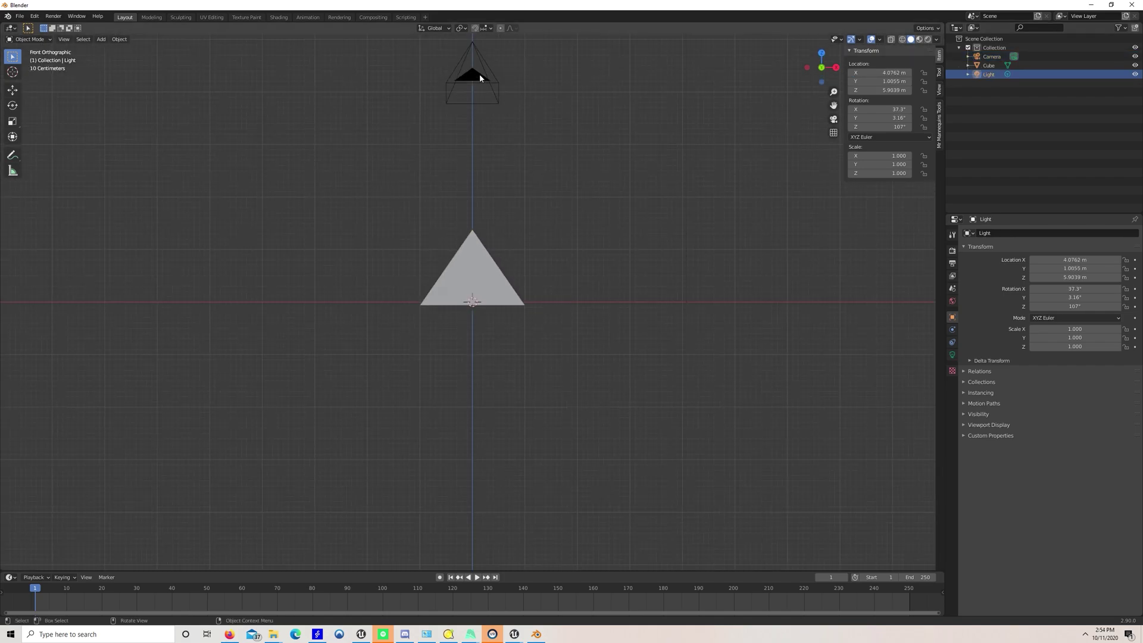
# - Position the camera 5 m in front of the pyramid at Z 1 m and adjust its X rotation to frame the pyramid
pyautogui.click(479, 75)
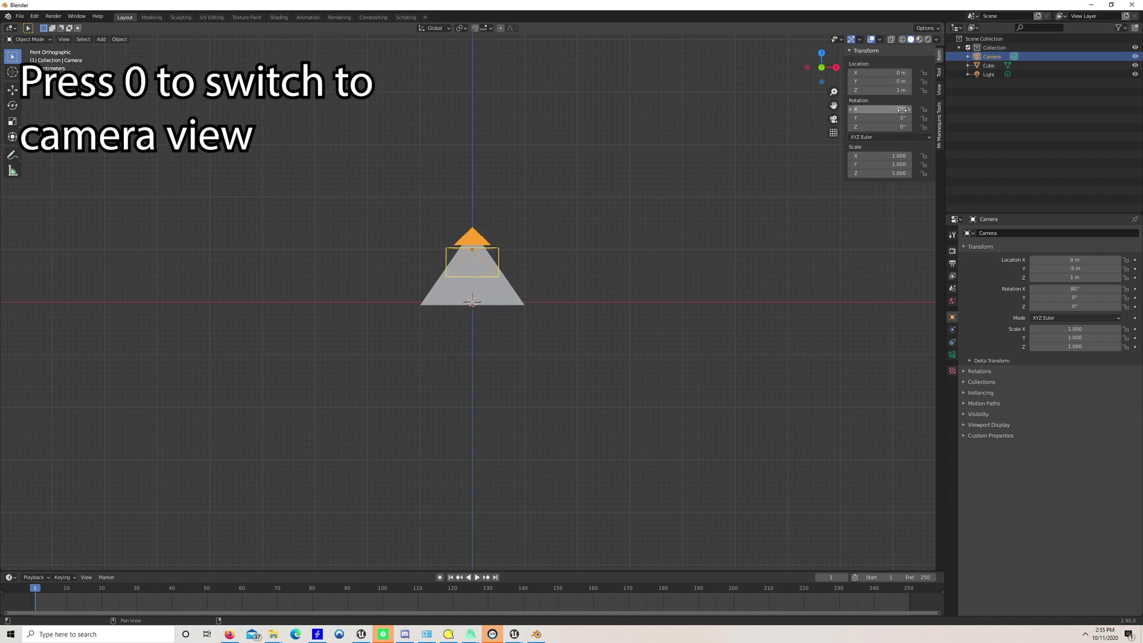
pyautogui.click(581, 201)
pyautogui.press('KP_0')
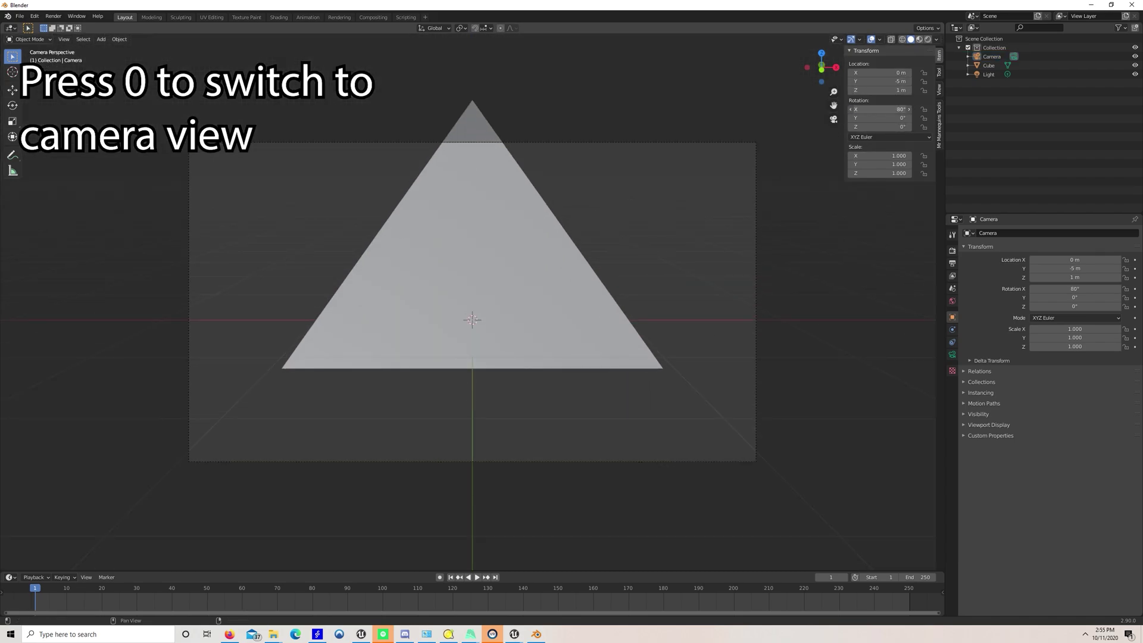
pyautogui.keyDown('ctrl'); pyautogui.moveTo(880, 113); pyautogui.dragTo(899, 113); pyautogui.keyUp('ctrl')
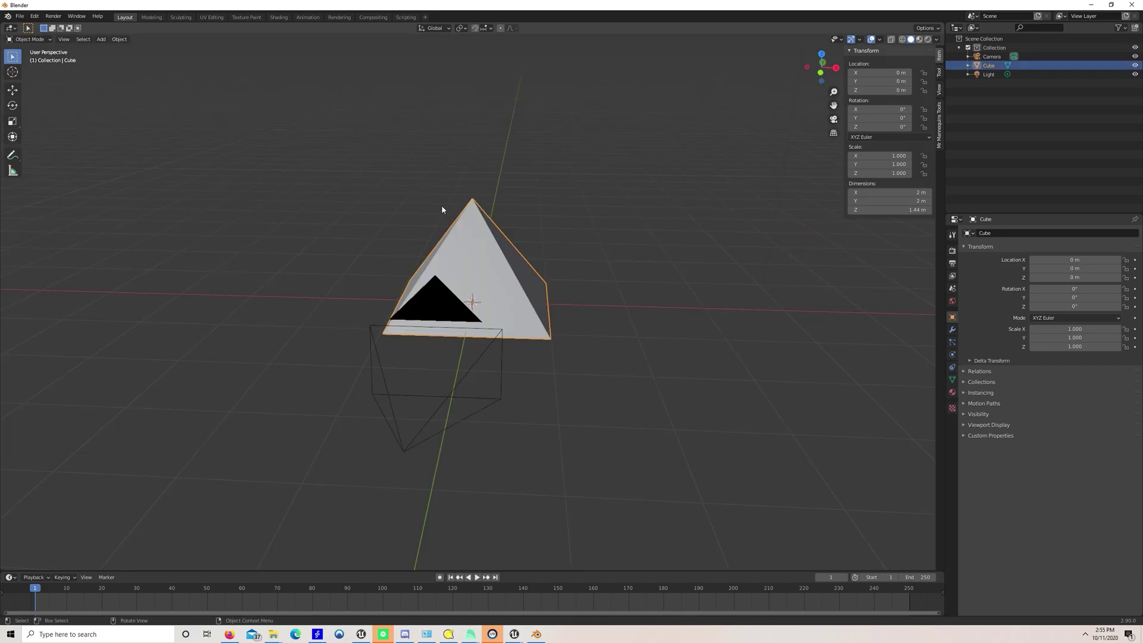
# - Duplicate the pyramid sideways along X and move the copy back to about Y 1.63 m
pyautogui.hotkey('shift', 'd')
pyautogui.press('x')
pyautogui.click(312, 249)
pyautogui.moveTo(311, 249); pyautogui.dragTo(339, 213, button='middle')
pyautogui.press('g')
pyautogui.press('y')
pyautogui.click(339, 218)
# - Add a 2 m cube behind the pyramids at about Y 5.59 m and Z 0.65 m
pyautogui.scroll(1, 338, 213)
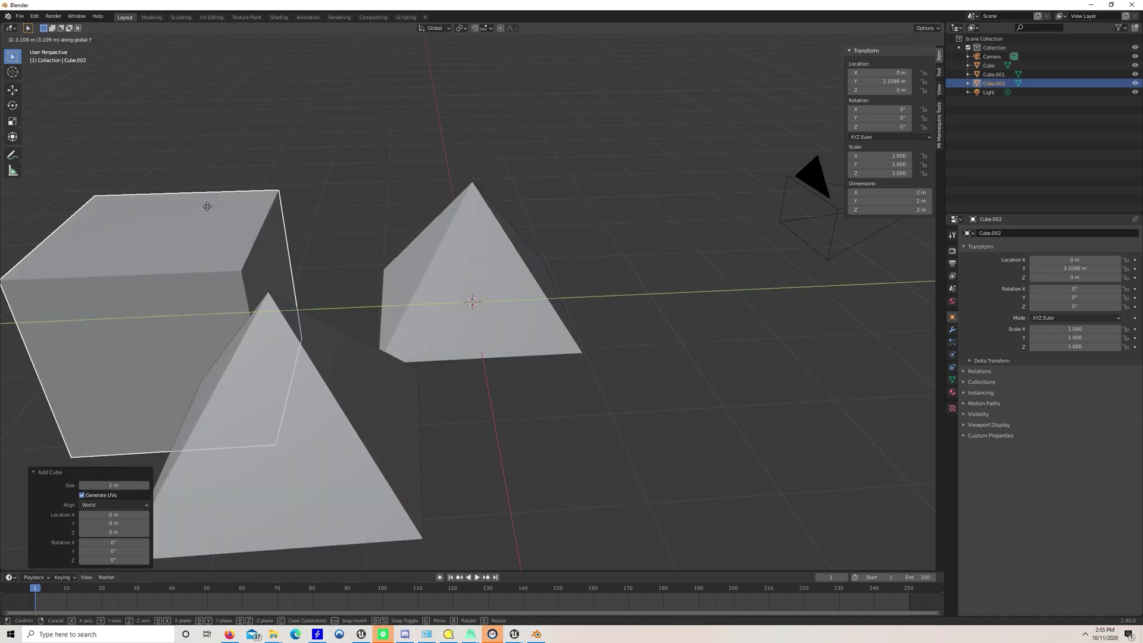
pyautogui.moveTo(230, 186); pyautogui.dragTo(297, 196, button='middle')
pyautogui.press('KP_0')
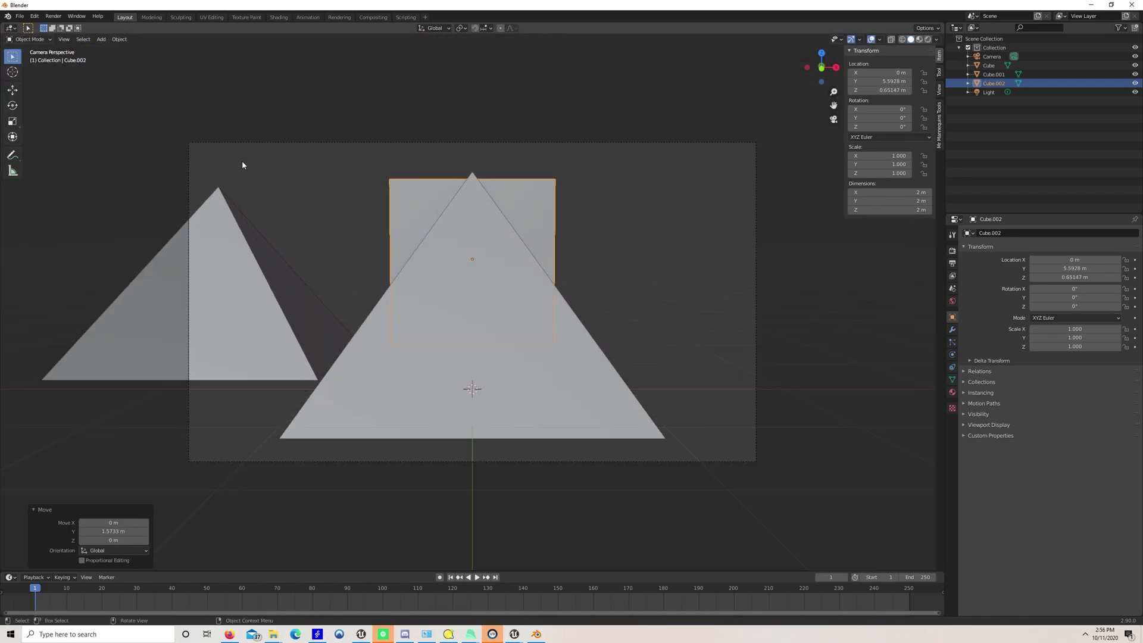
# - Move the duplicated pyramid closer to the centre along X and turn it upside down with a 180° rotation
pyautogui.click(232, 297)
pyautogui.press('g')
pyautogui.press('x')
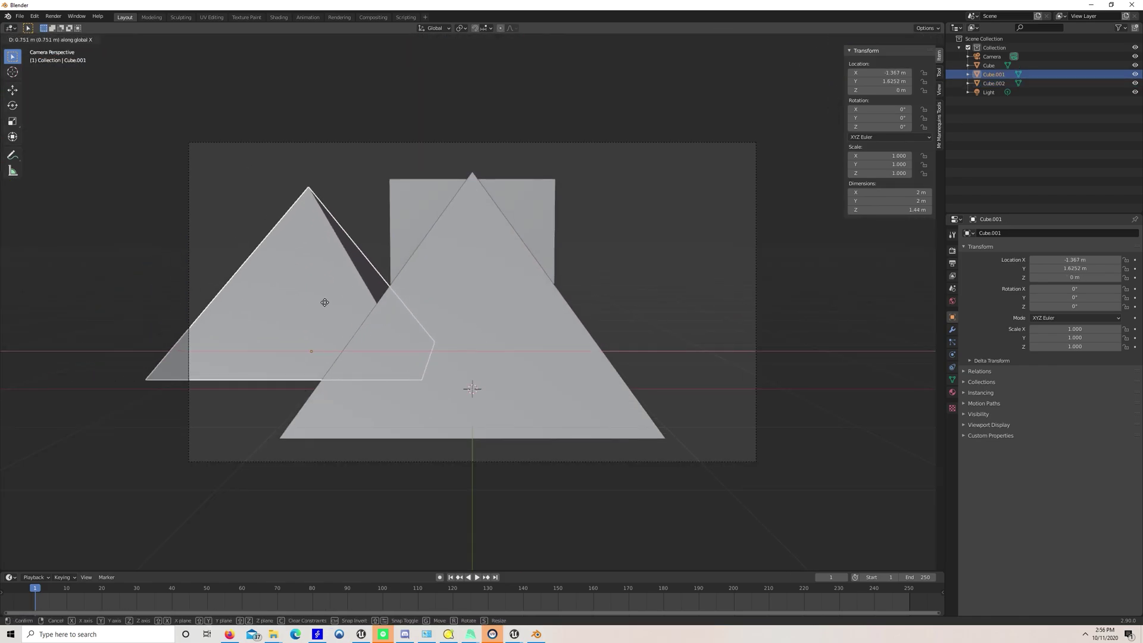
pyautogui.click(322, 298)
pyautogui.write('r180')
pyautogui.press('Return')
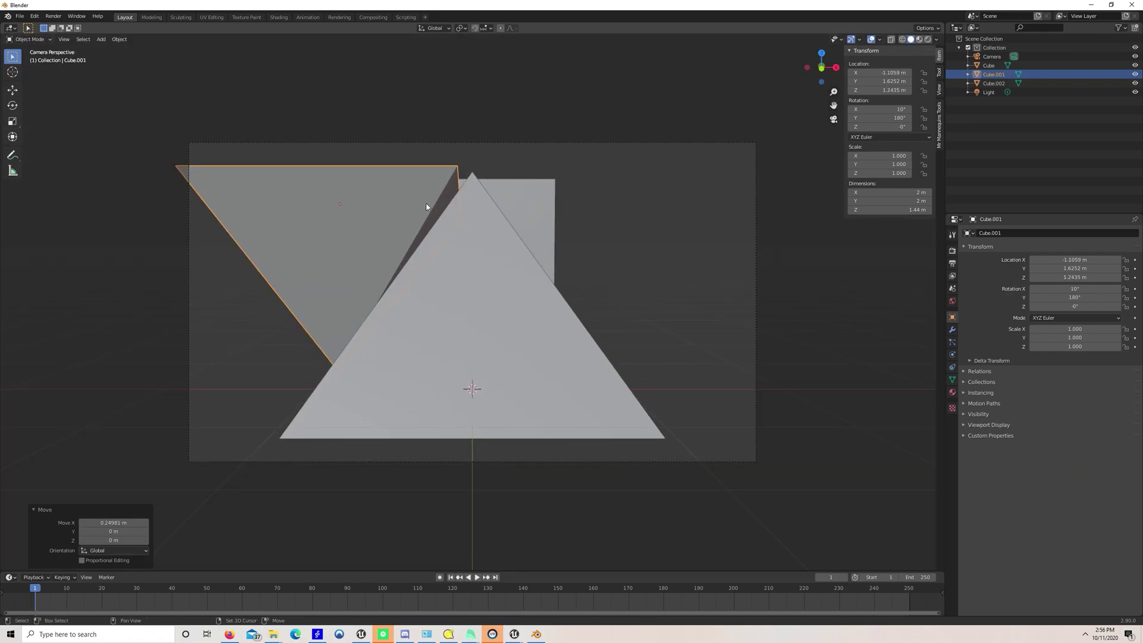
# - Duplicate the inverted pyramid along X to the opposite side of the central pyramid
pyautogui.hotkey('shift', 'd')
pyautogui.press('x')
pyautogui.click(649, 195)
pyautogui.moveTo(649, 195); pyautogui.dragTo(609, 194, button='middle')
# - Rotate one inverted pyramid slightly and repeat the rotation on the other one
pyautogui.click(421, 217)
pyautogui.scroll(-5, 610, 194)
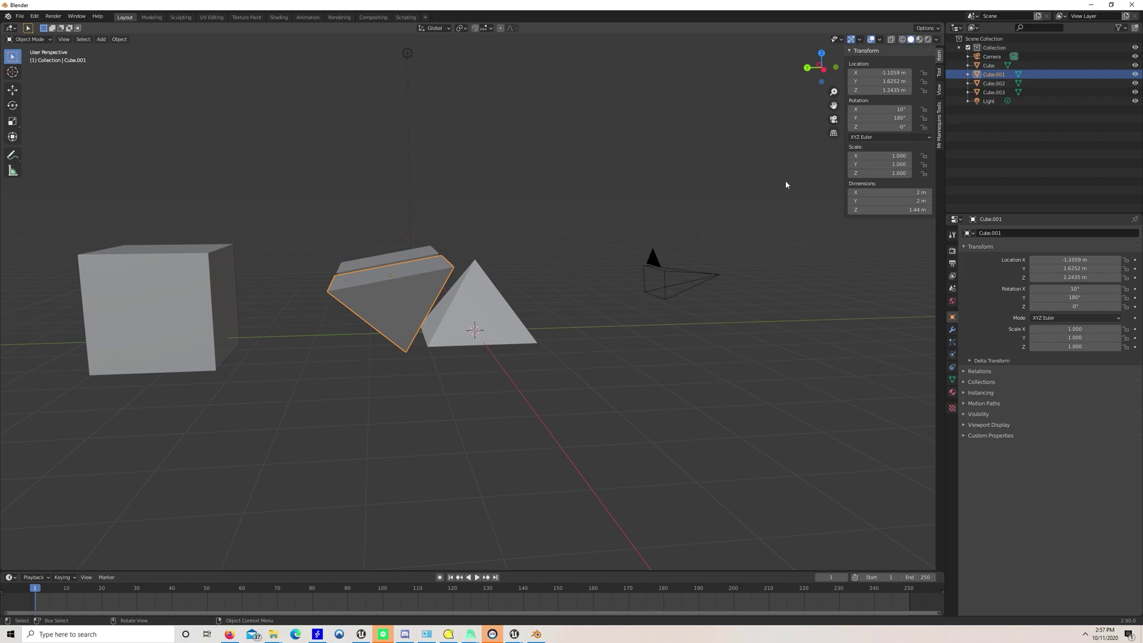
pyautogui.press('r')
pyautogui.click(456, 287)
pyautogui.click(444, 257)
pyautogui.hotkey('shift', 'r')
# - Stretch the rear cube into a wide flat bar and position it above the inverted pyramids
pyautogui.press('KP_0')
pyautogui.scroll(-2, 444, 255)
pyautogui.click(486, 224)
pyautogui.press('g')
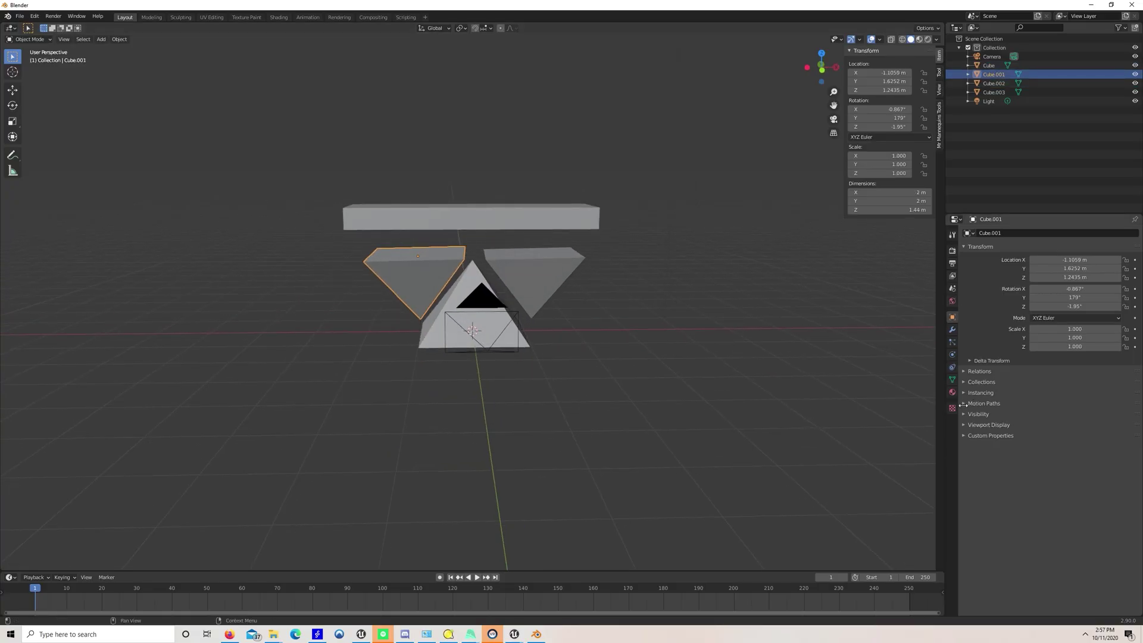
# - Add a new material slot to the selected inverted pyramid and create a material with a blue Base Color
pyautogui.click(953, 408)
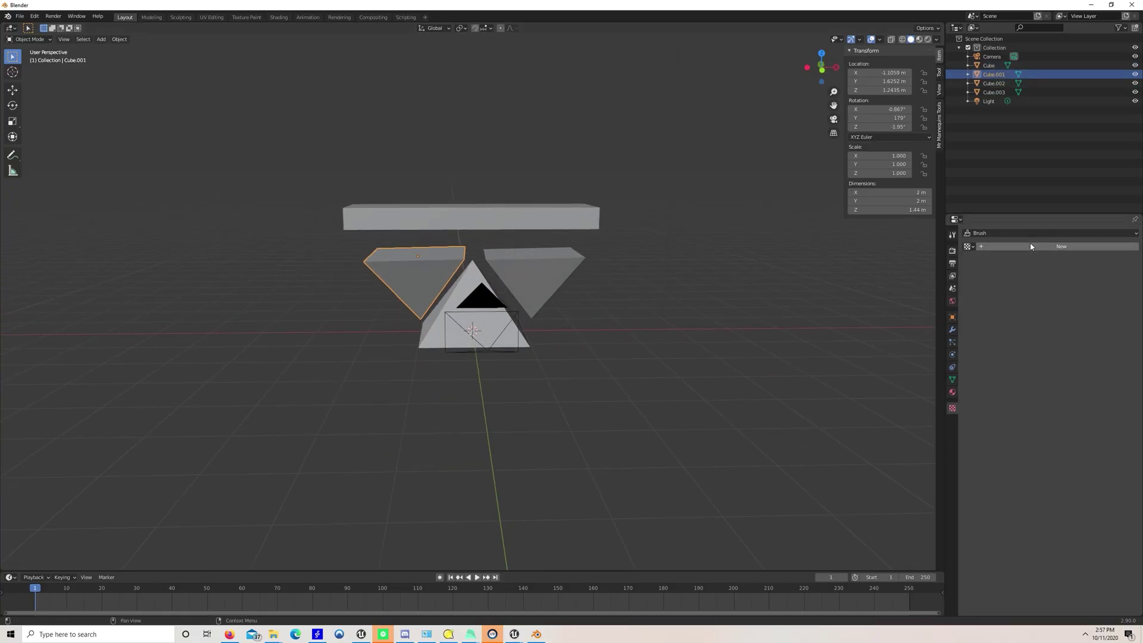
pyautogui.click(953, 393)
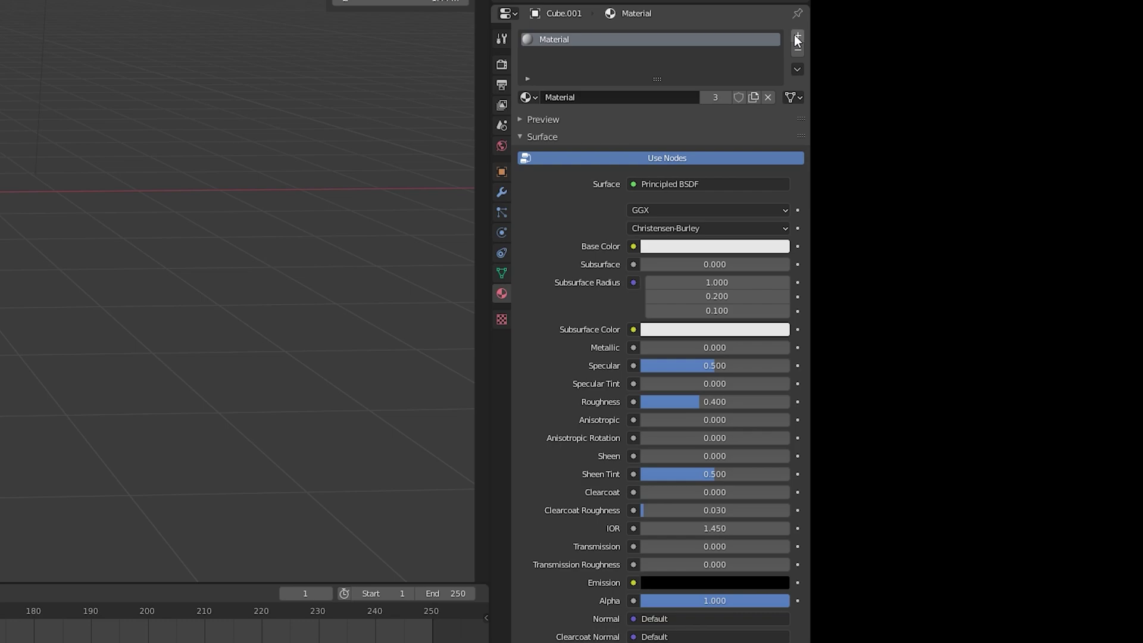
pyautogui.click(794, 36)
pyautogui.click(655, 126)
pyautogui.click(677, 274)
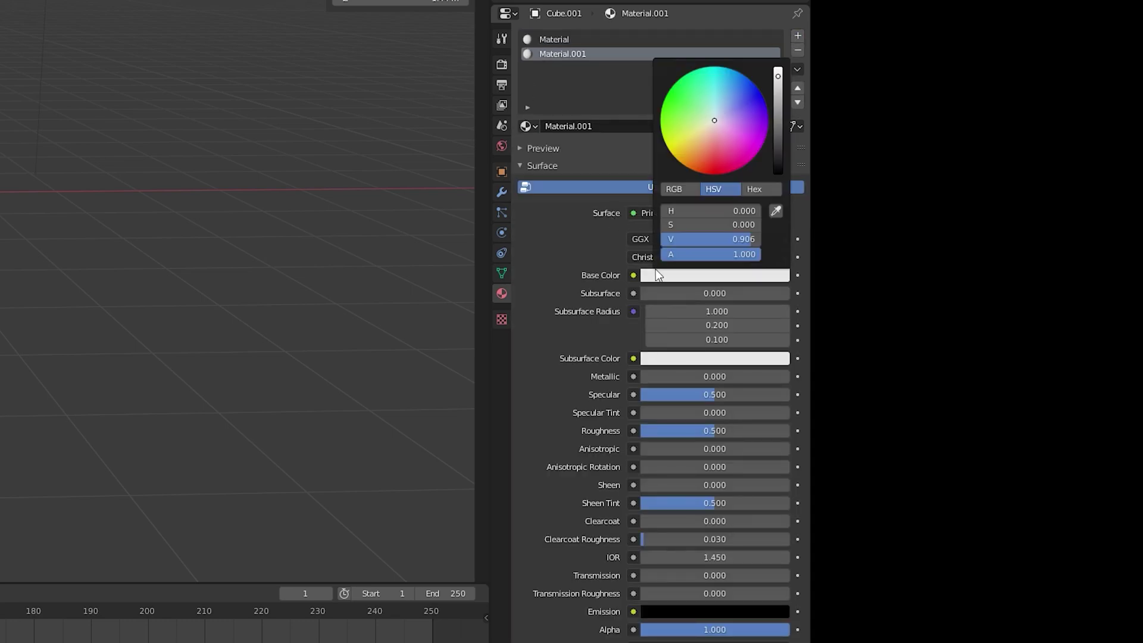
pyautogui.click(688, 272)
pyautogui.click(760, 94)
pyautogui.press('Tab')
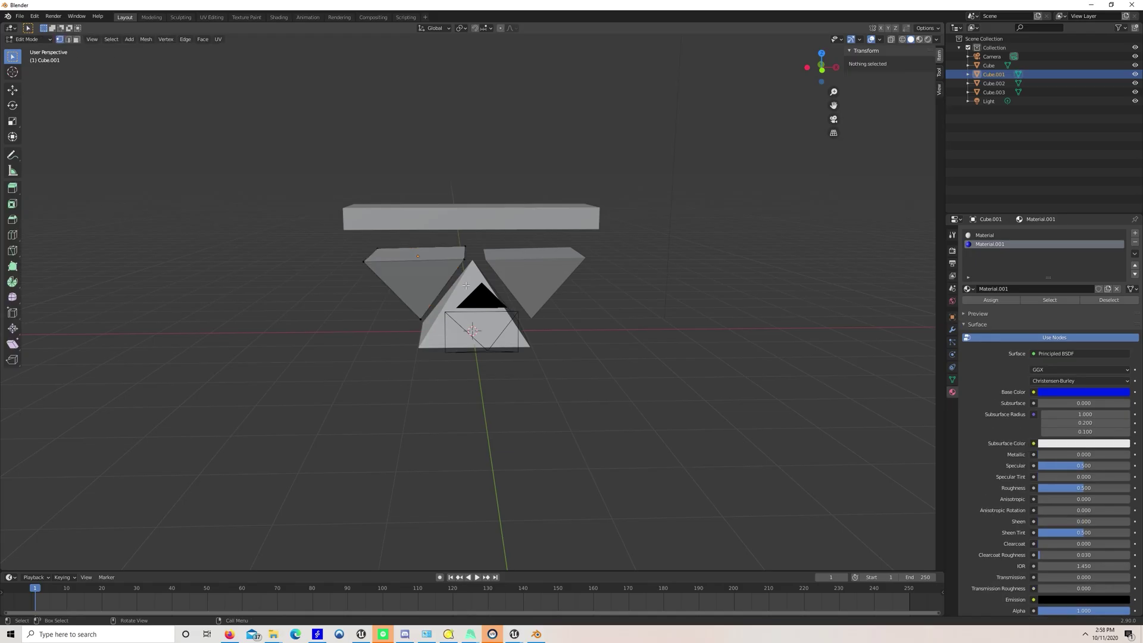
# - Switch to material preview shading and give the central pyramid and the other inverted pyramid the blue Material.001
pyautogui.press('Tab')
pyautogui.click(467, 289)
pyautogui.press('Tab')
pyautogui.click(919, 40)
pyautogui.press('Tab')
pyautogui.click(534, 268)
pyautogui.press('Tab')
pyautogui.click(969, 271)
pyautogui.click(984, 295)
# - Apply Material.001 to the flat bar and view the scene through the camera
pyautogui.press('Tab')
pyautogui.click(521, 222)
pyautogui.press('Tab')
pyautogui.click(969, 271)
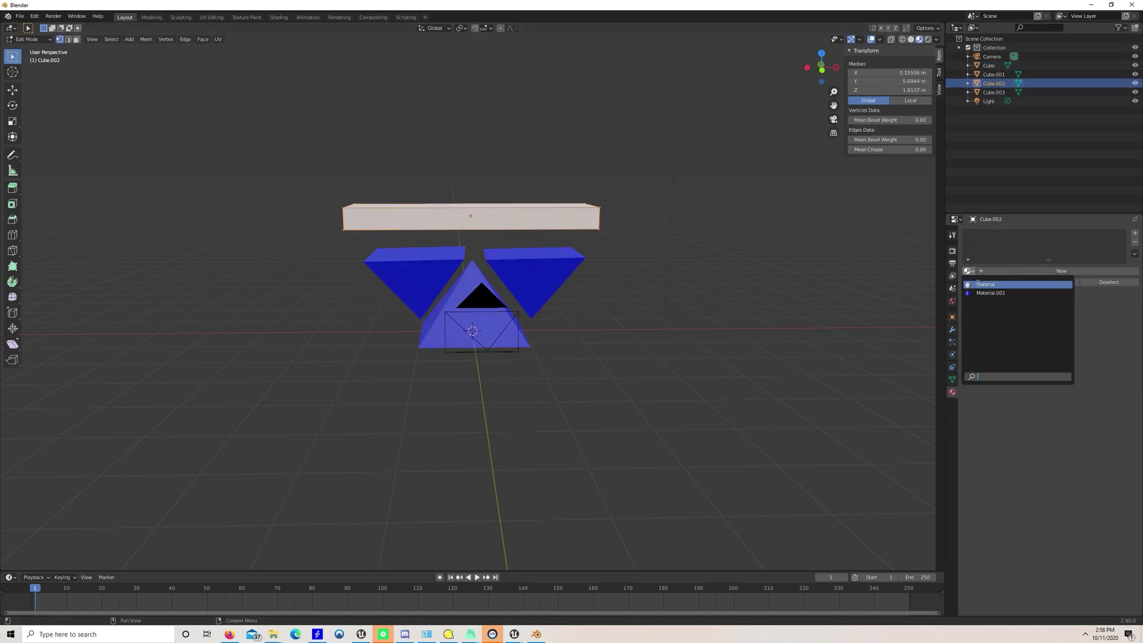
pyautogui.click(983, 294)
pyautogui.press('KP_0')
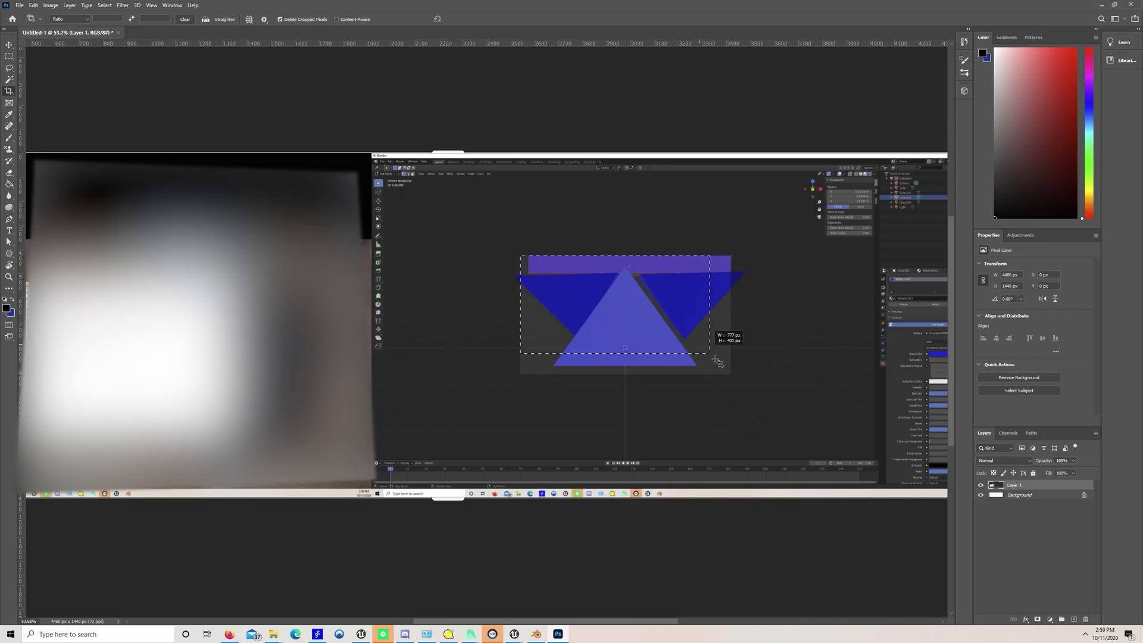
# - Switch to Photoshop and crop the pasted Blender screenshot around the shapes in the camera frame
pyautogui.moveTo(734, 374); pyautogui.dragTo(753, 379)
pyautogui.press('Return')
# - Create a new 1280 × 720 px document from the Film & Video presets and paste the cropped screenshot into it
pyautogui.hotkey('ctrl', 'n')
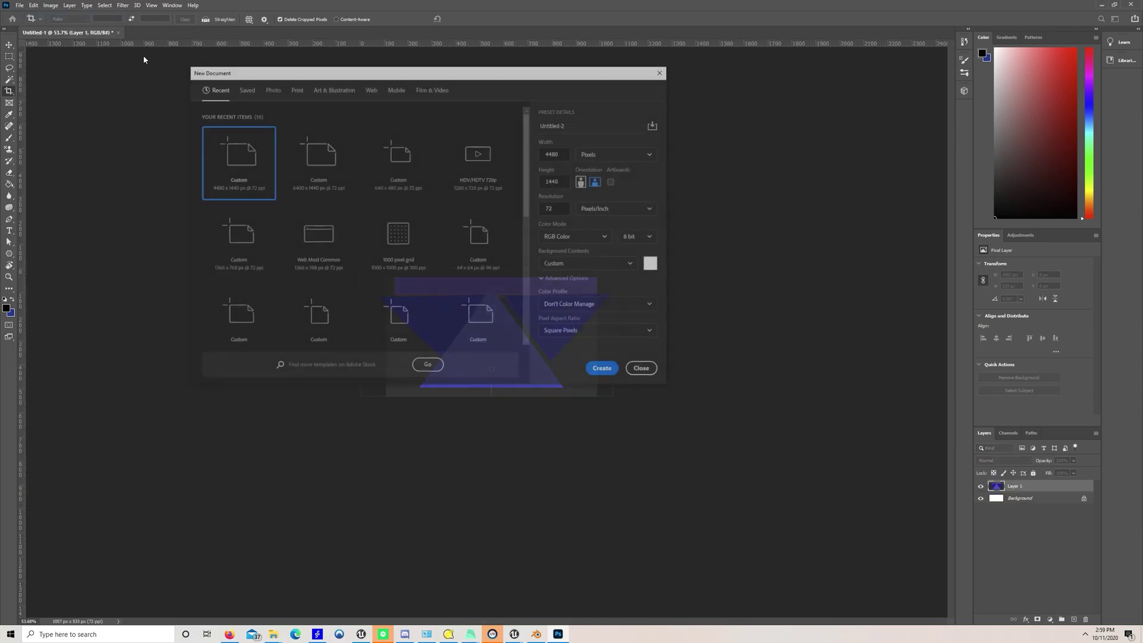
pyautogui.click(432, 90)
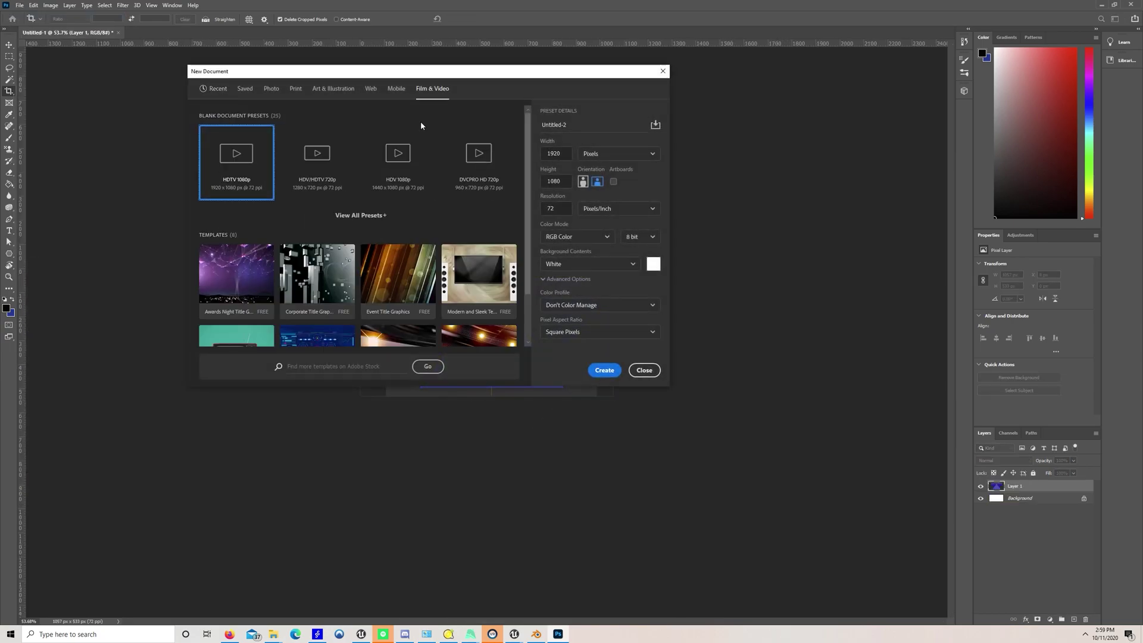
pyautogui.click(604, 370)
pyautogui.hotkey('ctrl', 'v')
# - Scale and reposition the pasted screenshot so the shapes fill the document's frame
pyautogui.hotkey('ctrl', 't')
pyautogui.moveTo(493, 334); pyautogui.dragTo(454, 357)
pyautogui.moveTo(672, 254); pyautogui.dragTo(767, 191)
pyautogui.moveTo(562, 365); pyautogui.dragTo(517, 382)
pyautogui.moveTo(727, 224); pyautogui.dragTo(771, 198)
pyautogui.moveTo(612, 313); pyautogui.dragTo(613, 301)
pyautogui.press('Return')
# - Brush up and right direction arrows onto each shape on a new layer and save the image as pyramid guide2.png
pyautogui.press('b')
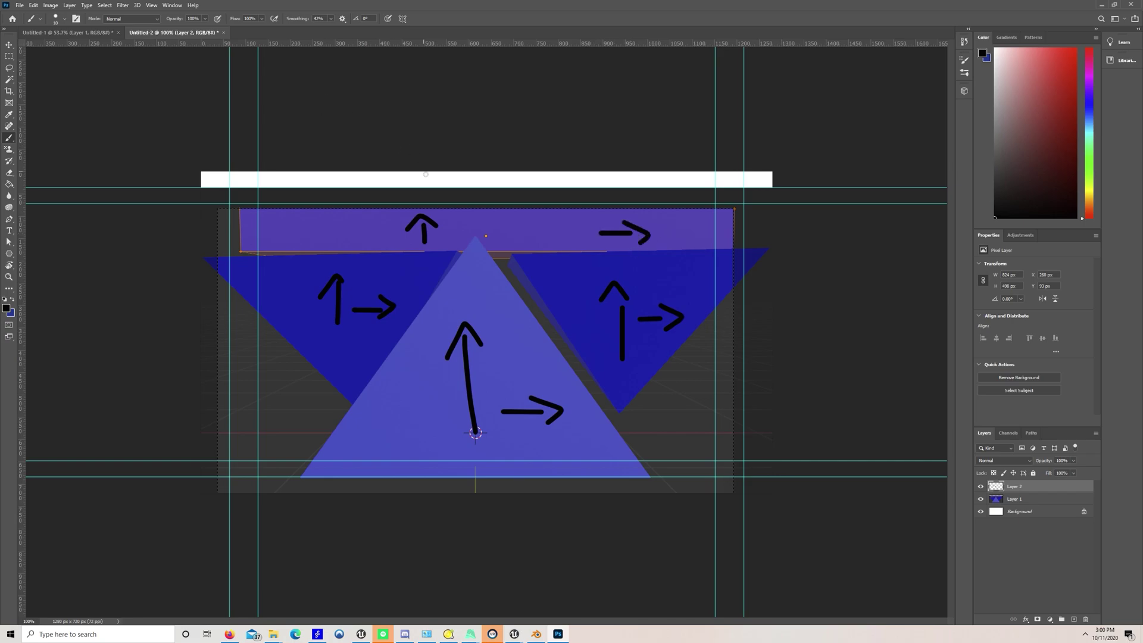
pyautogui.keyDown('alt'); pyautogui.scroll(-2, 425, 175); pyautogui.keyUp('alt')
pyautogui.click(19, 5)
pyautogui.click(62, 114)
pyautogui.click(573, 227)
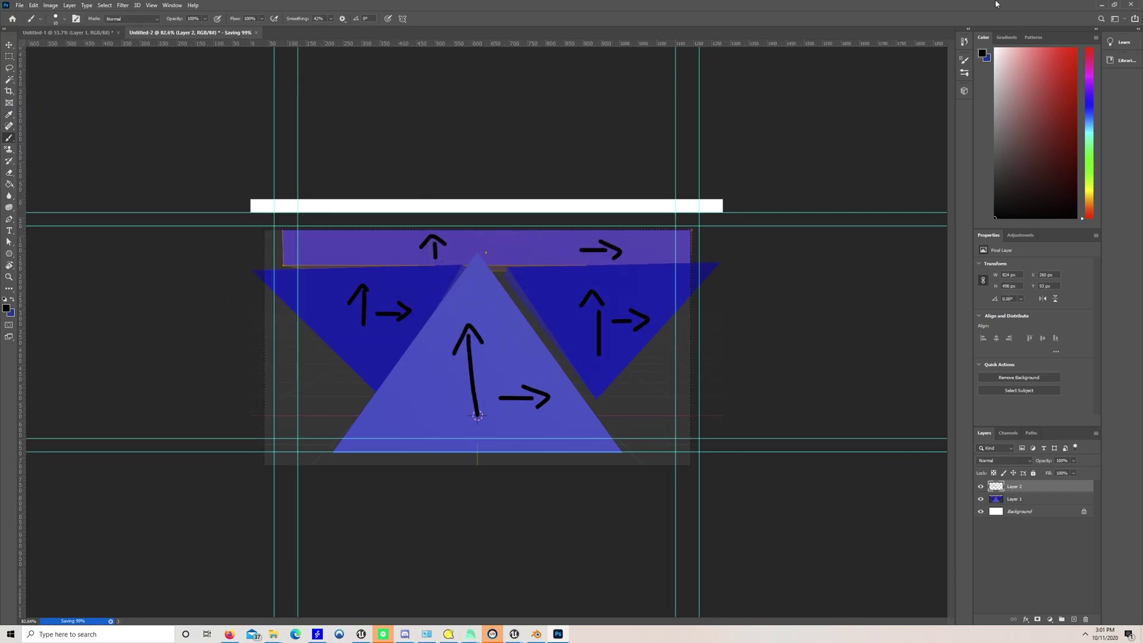
# - Switch back to Blender, add a second material to the bar, and feed its Base Color from an Image Texture using pyramid guide2.png
pyautogui.click(1101, 5)
pyautogui.click(1136, 234)
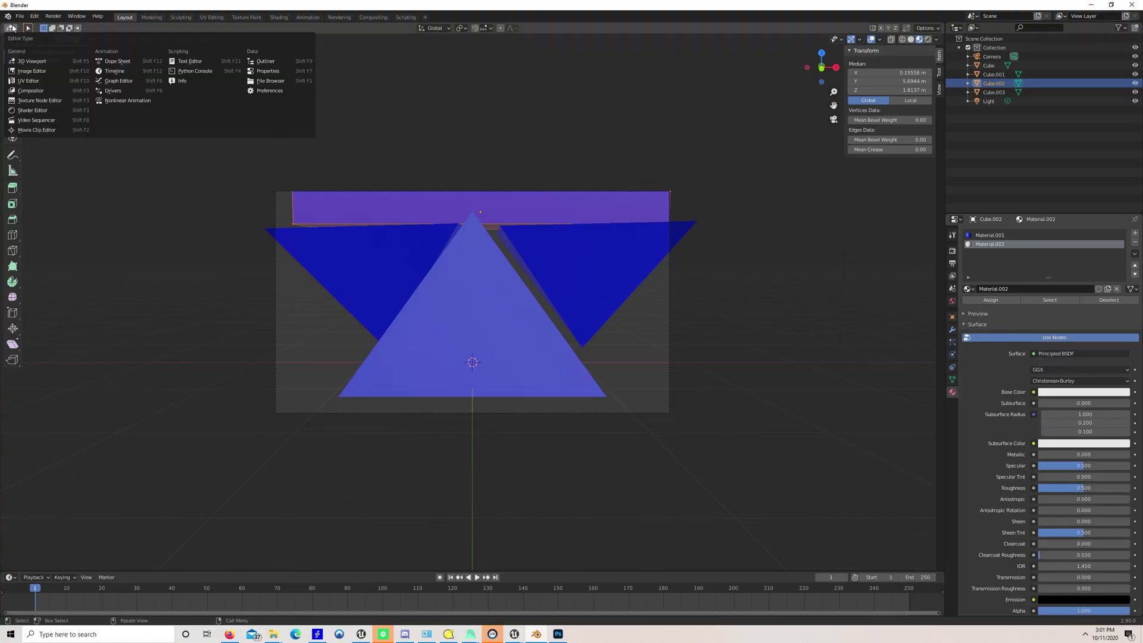
pyautogui.click(42, 111)
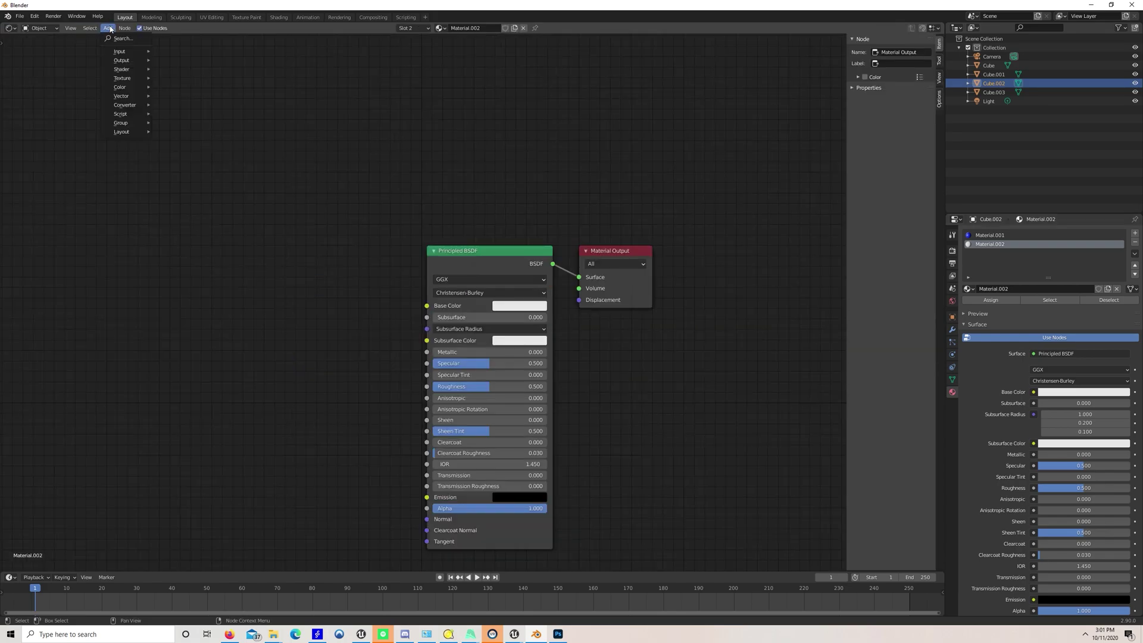
pyautogui.moveTo(136, 80)
pyautogui.click(197, 127)
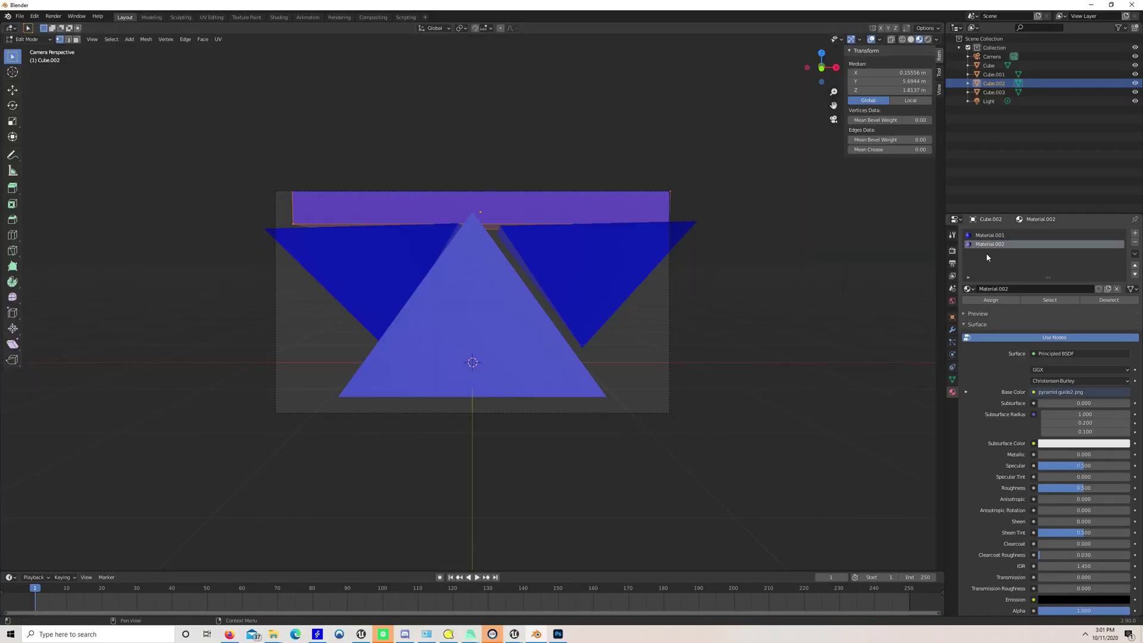
# - Assign the second material, textured with pyramid guide2.png, to the whole bar
pyautogui.click(999, 301)
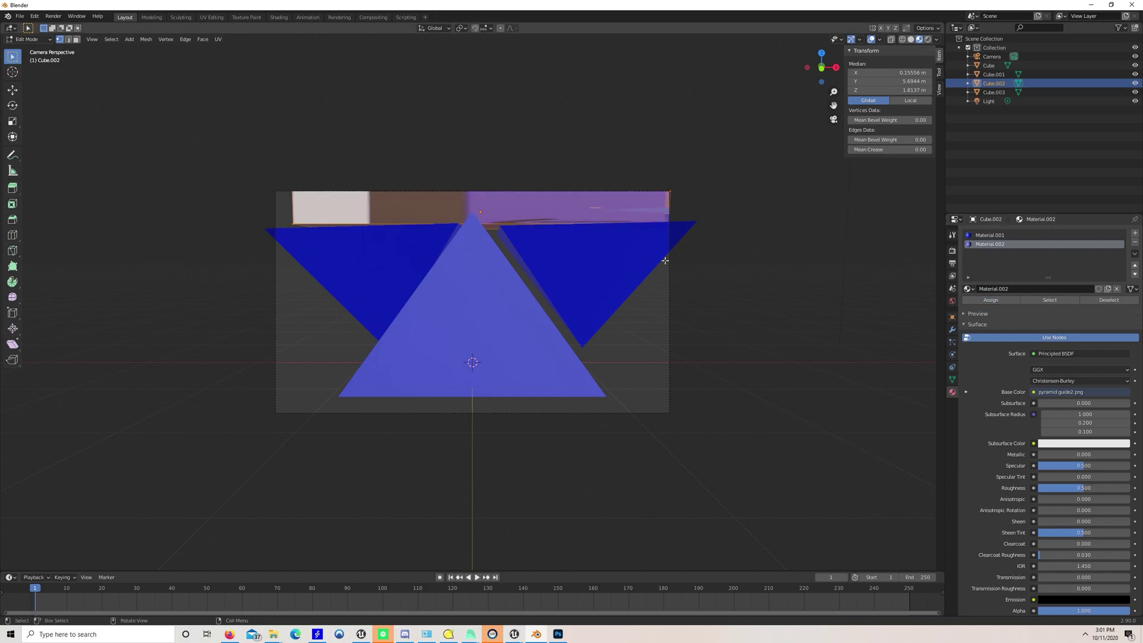
pyautogui.scroll(2, 539, 218)
pyautogui.keyDown('shift'); pyautogui.moveTo(528, 191); pyautogui.dragTo(478, 254, button='middle'); pyautogui.keyUp('shift')
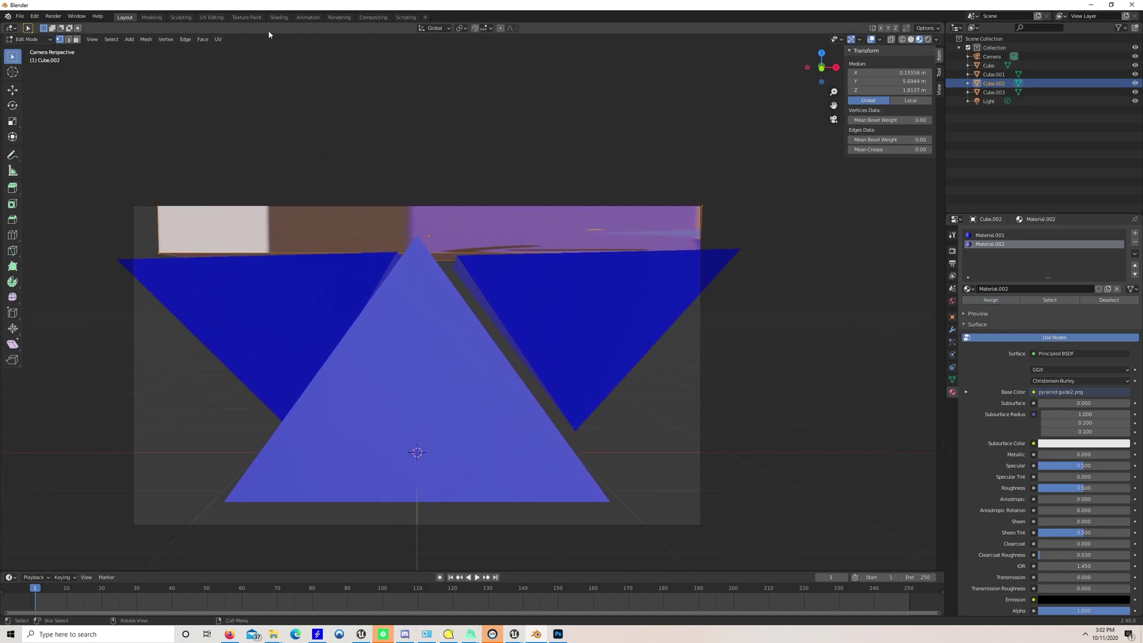
# - Switch to the UV Editing workspace and select only the bar's front face in face select mode
pyautogui.click(212, 17)
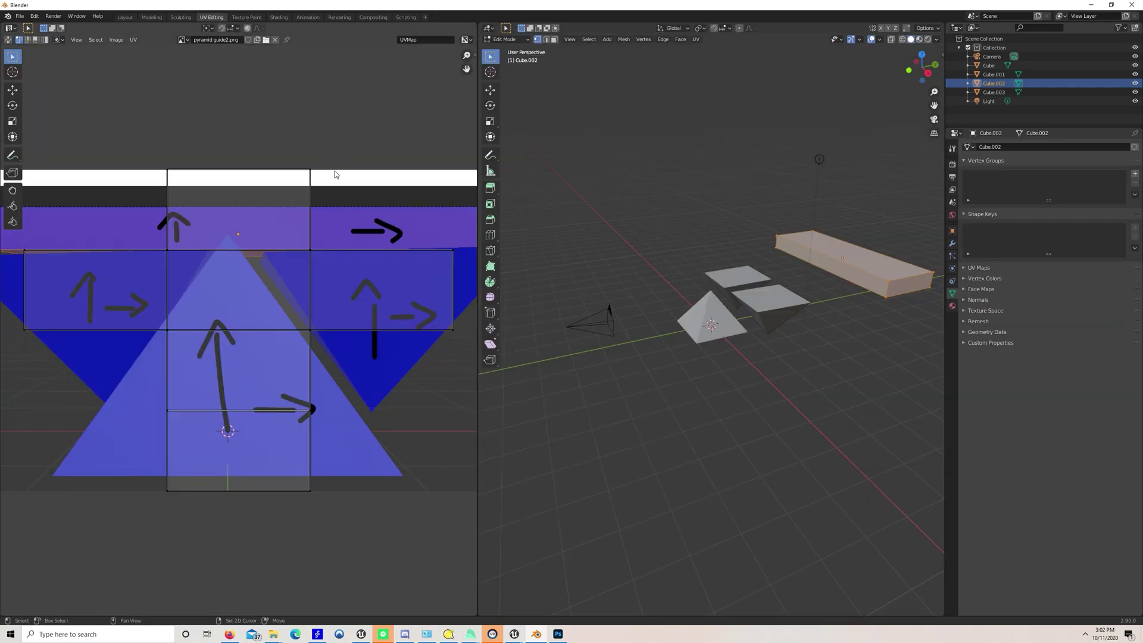
pyautogui.moveTo(335, 173); pyautogui.dragTo(356, 158, button='middle')
pyautogui.click(554, 40)
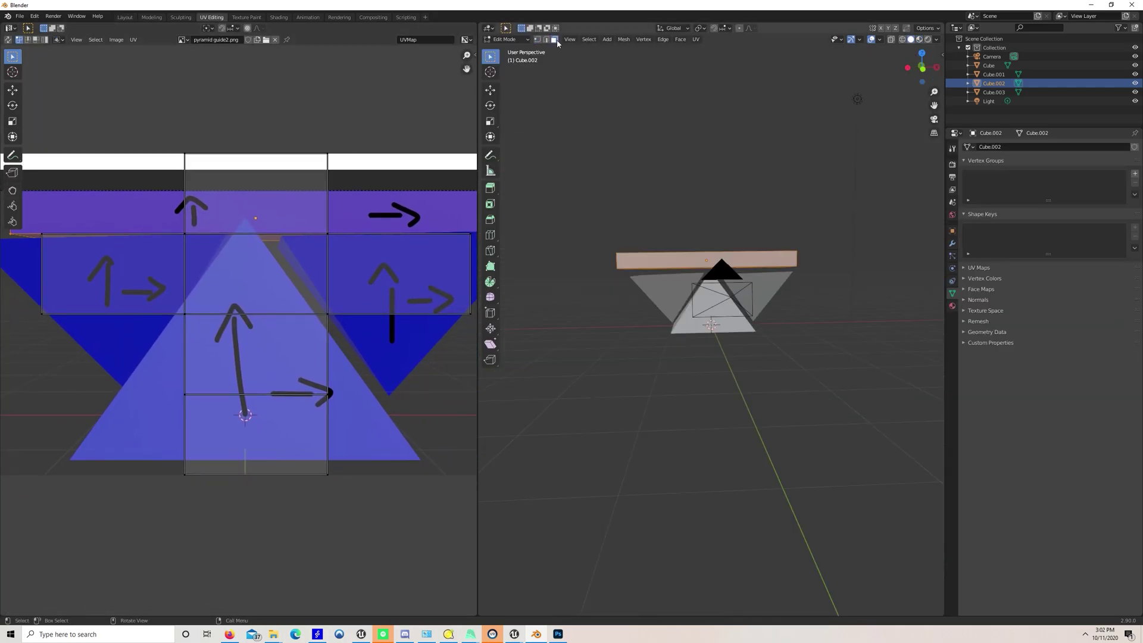
pyautogui.click(702, 186)
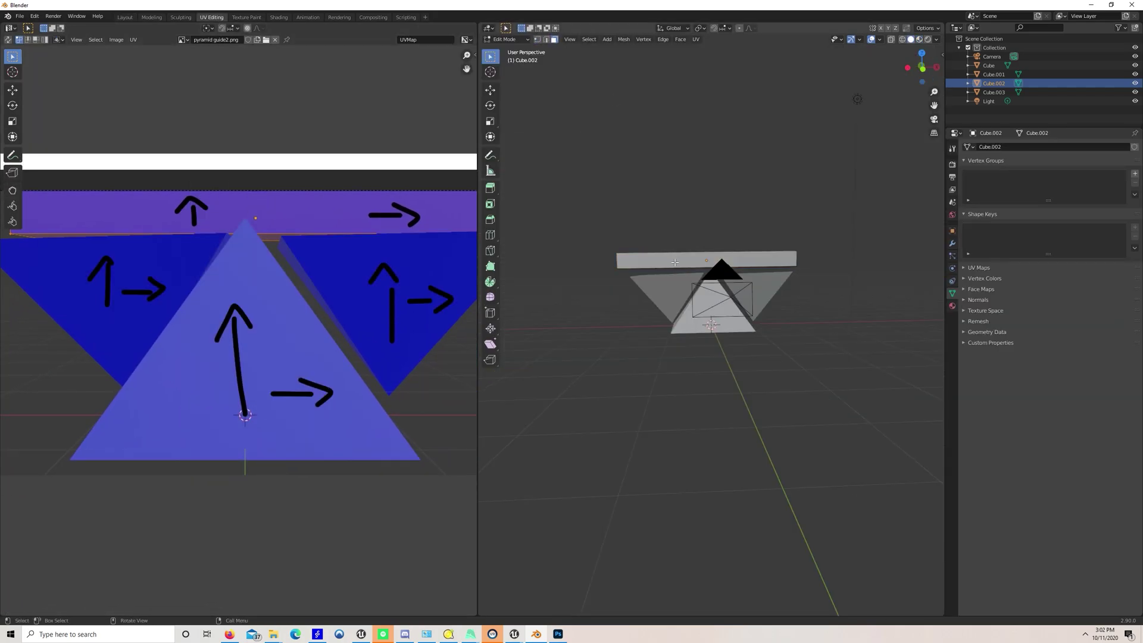
pyautogui.click(675, 262)
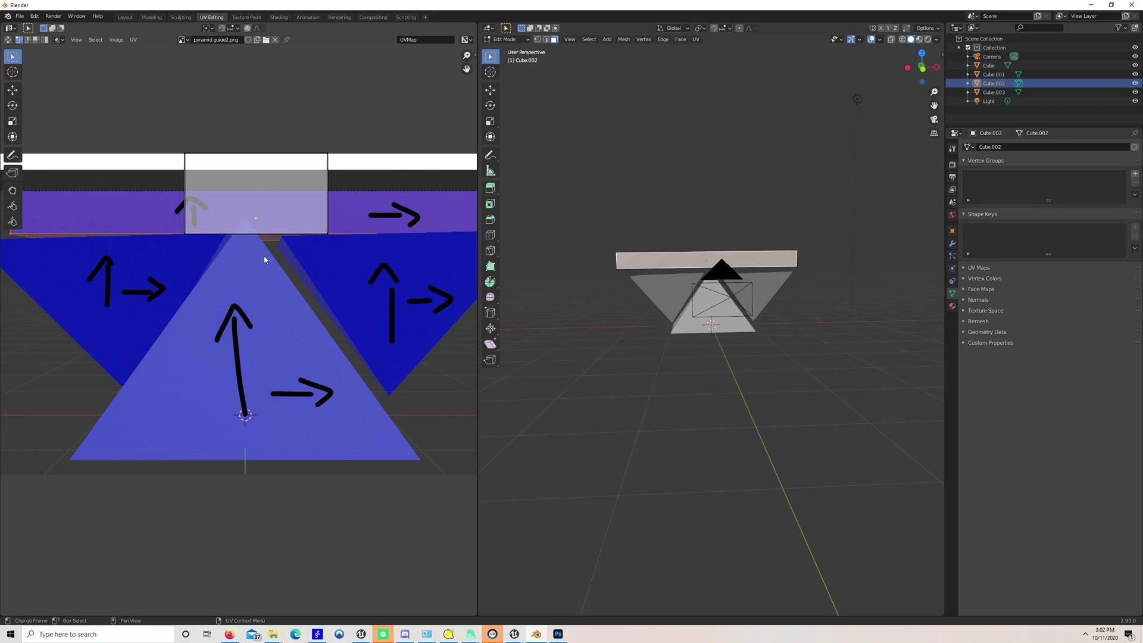
# - Move the front face's two left UV corners onto the left corners of the purple bar in the guide image
pyautogui.moveTo(191, 173); pyautogui.dragTo(170, 209)
pyautogui.scroll(-1, 171, 209)
pyautogui.moveTo(170, 208); pyautogui.dragTo(231, 240, button='middle')
pyautogui.keyDown('shift'); pyautogui.click(230, 234); pyautogui.keyUp('shift')
pyautogui.press('g')
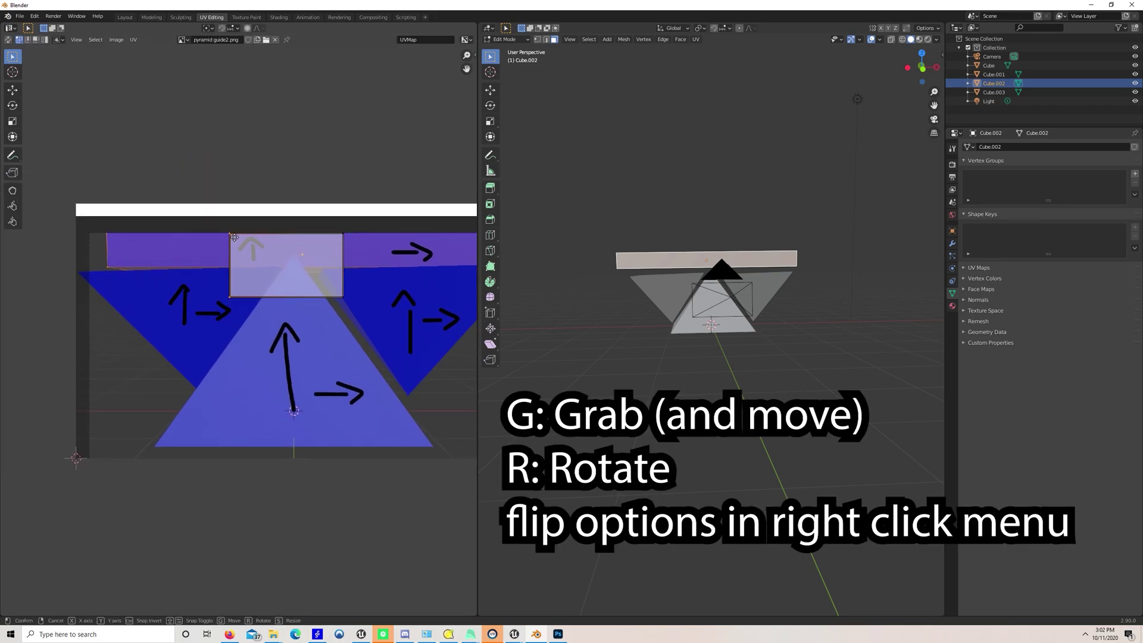
pyautogui.click(109, 234)
pyautogui.click(108, 296)
pyautogui.press('g')
pyautogui.click(108, 268)
# - Move the front face's two right UV corners onto the right corners of the purple bar in the guide image
pyautogui.moveTo(353, 252); pyautogui.dragTo(283, 255, button='middle')
pyautogui.click(274, 237)
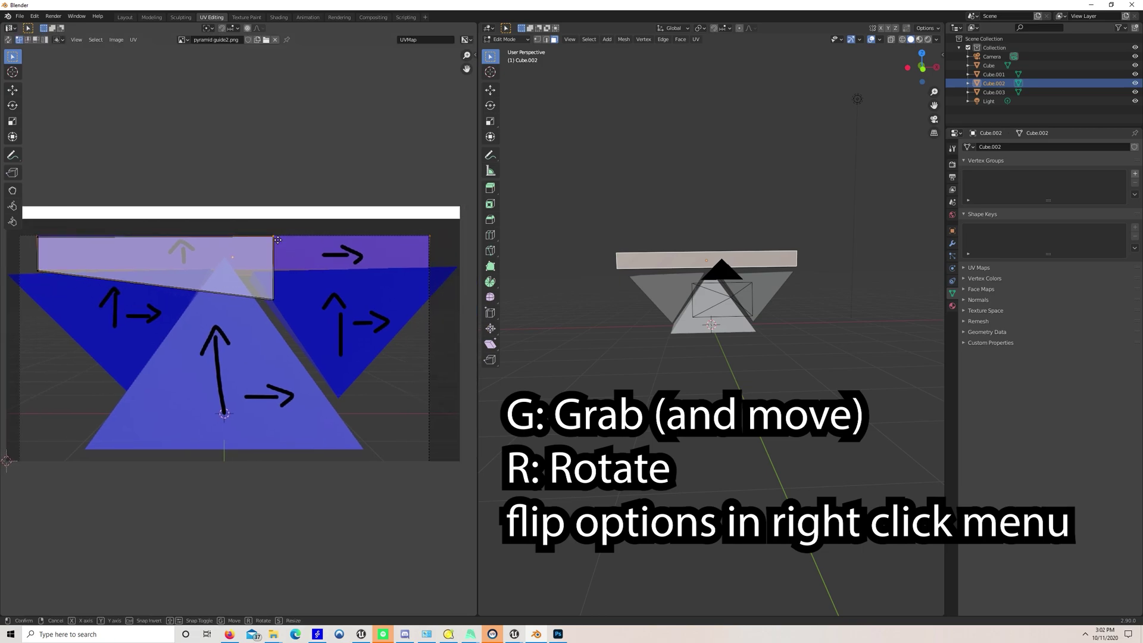
pyautogui.press('g')
pyautogui.click(428, 237)
pyautogui.click(274, 298)
pyautogui.press('g')
pyautogui.click(428, 266)
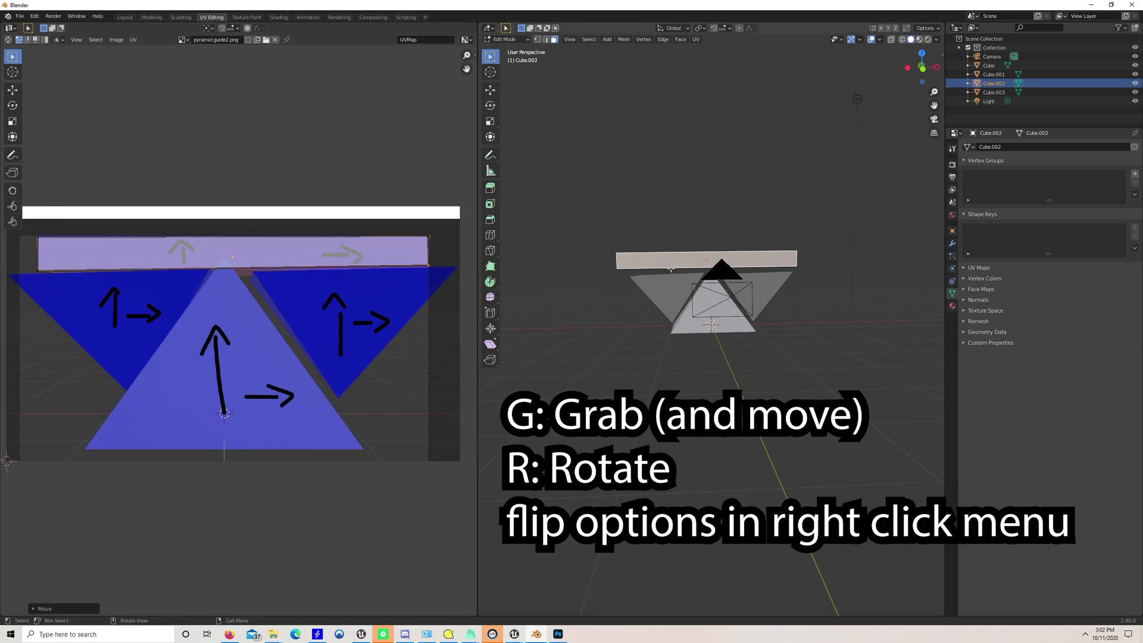
# - Check the bar's front face texture in rendered shading, then in material preview
pyautogui.click(927, 40)
pyautogui.scroll(6, 751, 257)
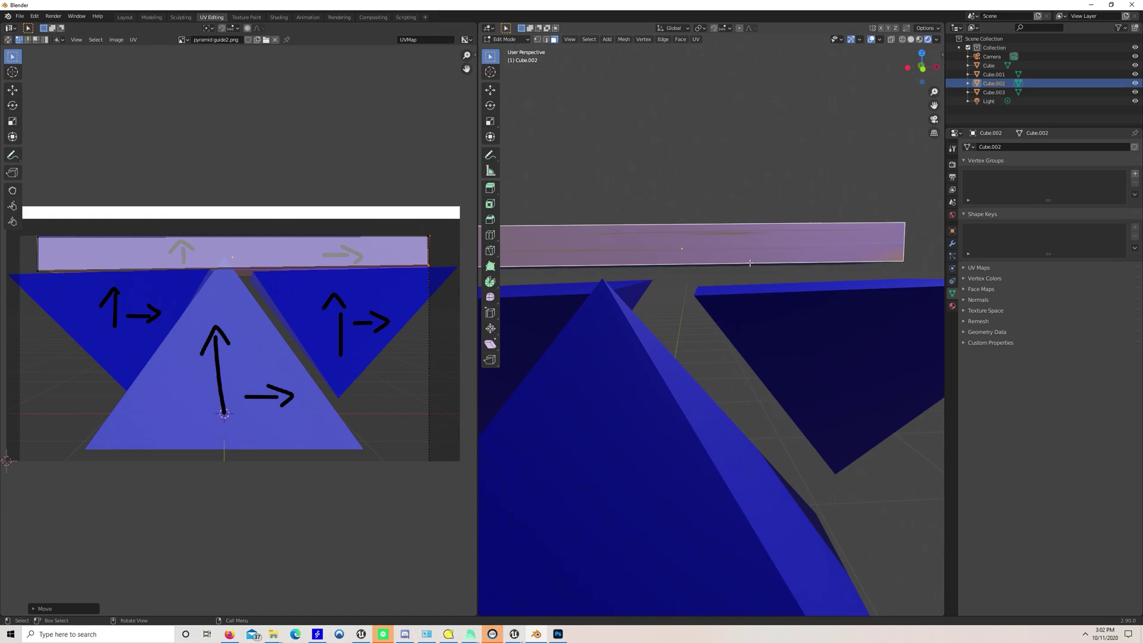
pyautogui.click(748, 175)
pyautogui.click(706, 247)
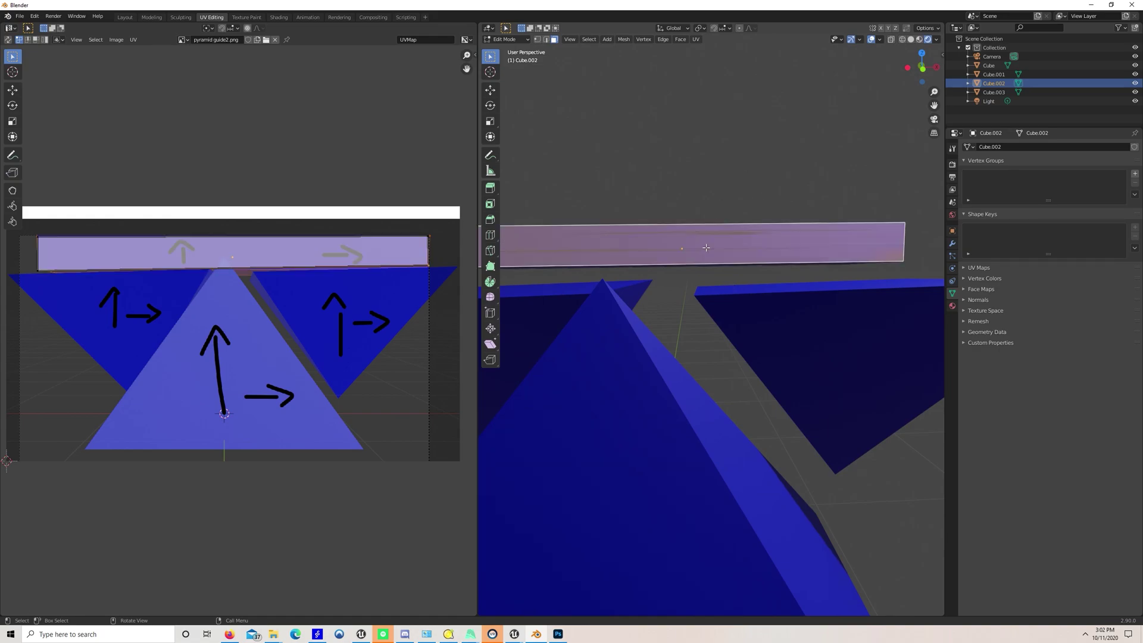
pyautogui.click(919, 39)
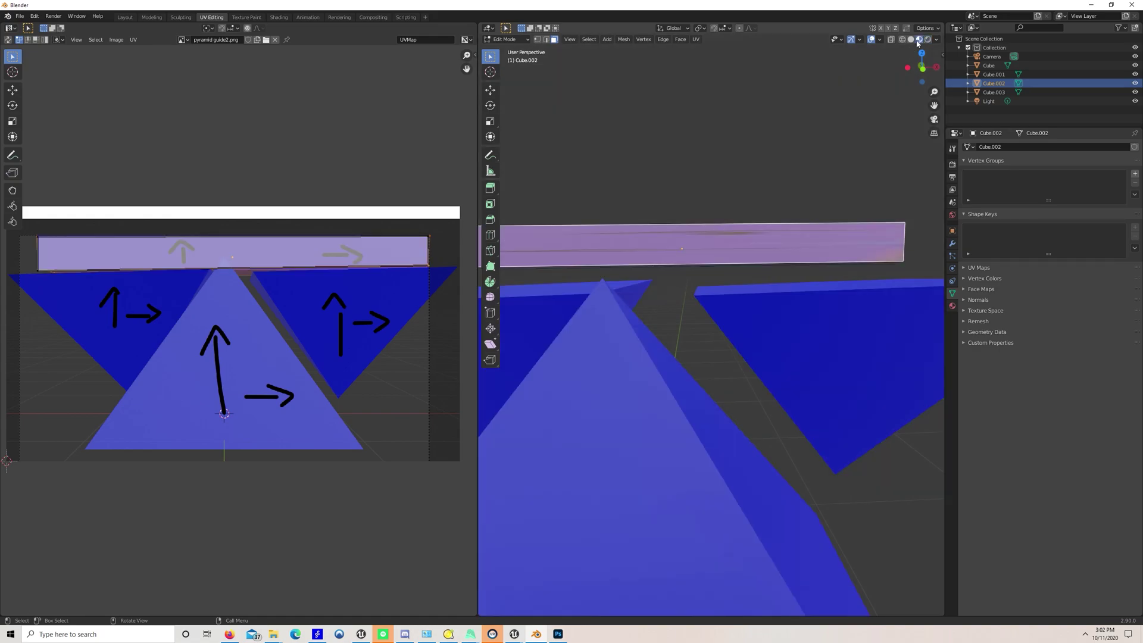
pyautogui.moveTo(839, 310); pyautogui.dragTo(801, 337, button='middle')
# - Select the left inverted pyramid and fit its front face UVs onto the left blue triangle of the guide image
pyautogui.click(773, 283)
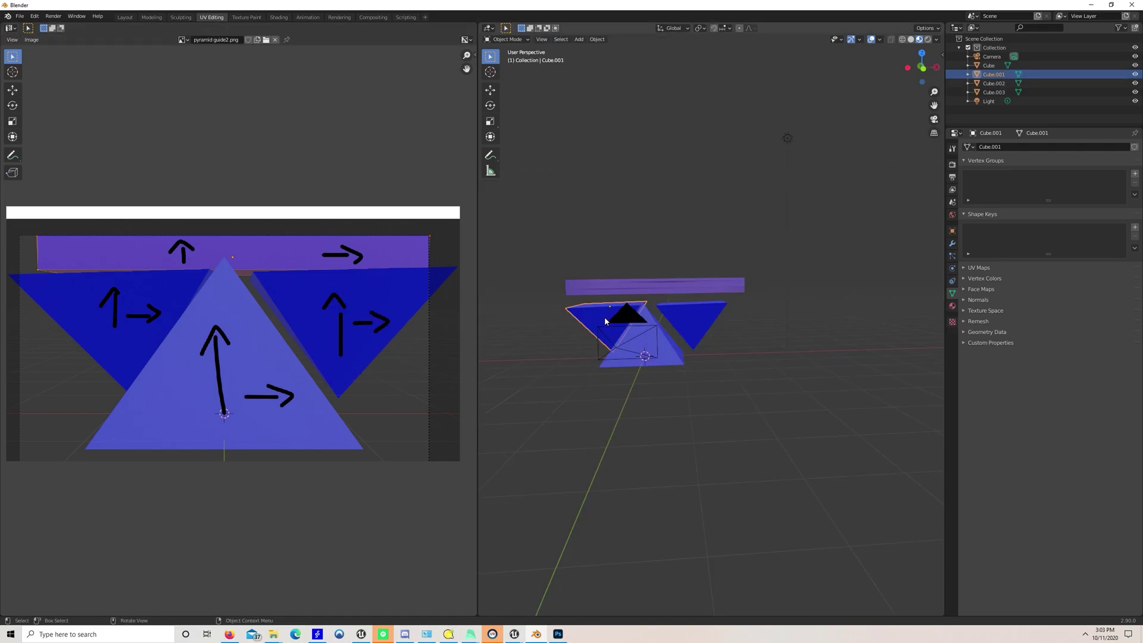
pyautogui.scroll(2, 608, 320)
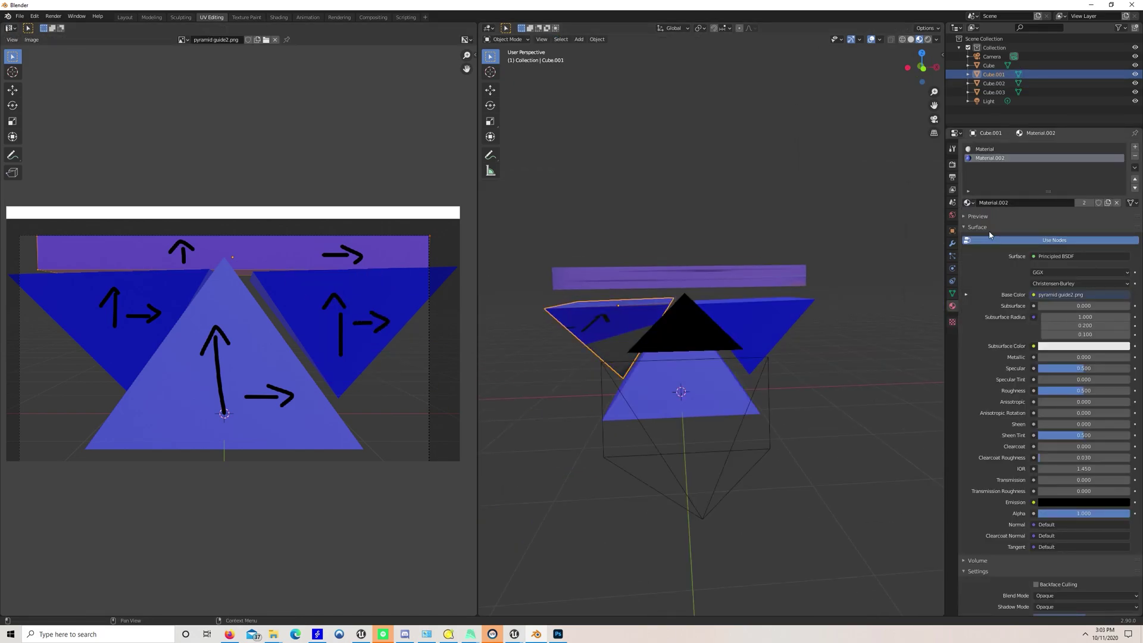
pyautogui.press('Tab')
pyautogui.press('g')
pyautogui.click(32, 444)
pyautogui.press('g')
pyautogui.click(151, 373)
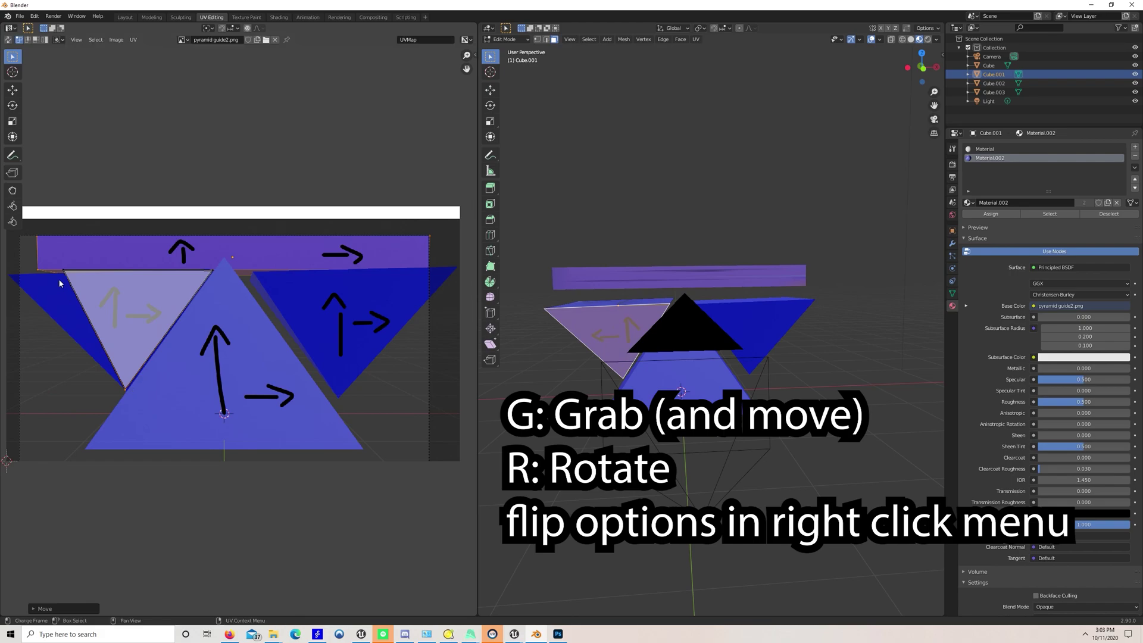
pyautogui.click(67, 275)
pyautogui.press('g')
pyautogui.click(14, 279)
# - Swap the upper UV corners of the left pyramid's front face on the guide triangle so its arrow points right
pyautogui.scroll(3, 660, 345)
pyautogui.keyDown('shift'); pyautogui.moveTo(661, 345); pyautogui.dragTo(814, 375, button='middle'); pyautogui.keyUp('shift')
pyautogui.press('g')
pyautogui.click(147, 285)
pyautogui.press('g')
pyautogui.click(10, 276)
pyautogui.press('g')
pyautogui.click(211, 271)
# - Reselect the bar, rotate and scale its front face UVs, and move them back over the purple guide bar
pyautogui.press('Tab')
pyautogui.click(760, 274)
pyautogui.press('Tab')
pyautogui.press('r')
pyautogui.click(234, 337)
pyautogui.press('s')
pyautogui.click(243, 244)
pyautogui.press('g')
pyautogui.click(431, 255)
# - Realign the rotated bar face's UV corners with the four corners of the purple guide bar
pyautogui.click(41, 273)
pyautogui.press('g')
pyautogui.click(188, 269)
pyautogui.click(431, 280)
pyautogui.press('g')
pyautogui.click(427, 264)
pyautogui.press('g')
pyautogui.click(428, 235)
pyautogui.click(111, 242)
pyautogui.press('g')
pyautogui.click(38, 236)
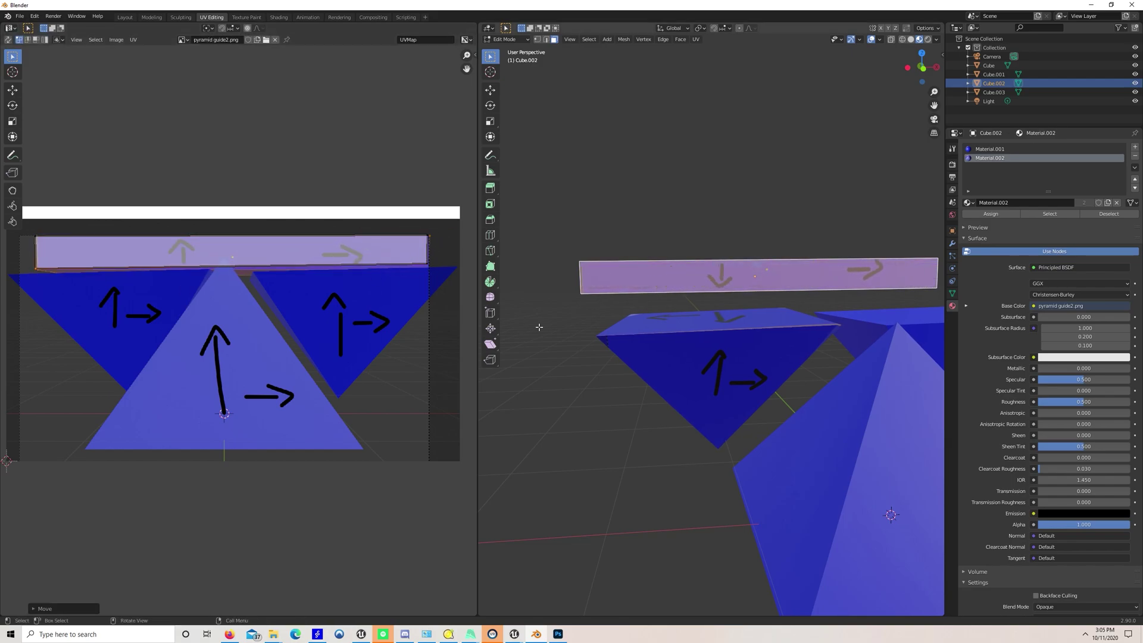
# - Select the right inverted pyramid and fit its front face UVs onto the right blue triangle of the guide image
pyautogui.scroll(-5, 538, 326)
pyautogui.moveTo(538, 327); pyautogui.dragTo(518, 334, button='middle')
pyautogui.press('Tab')
pyautogui.click(721, 372)
pyautogui.press('Tab')
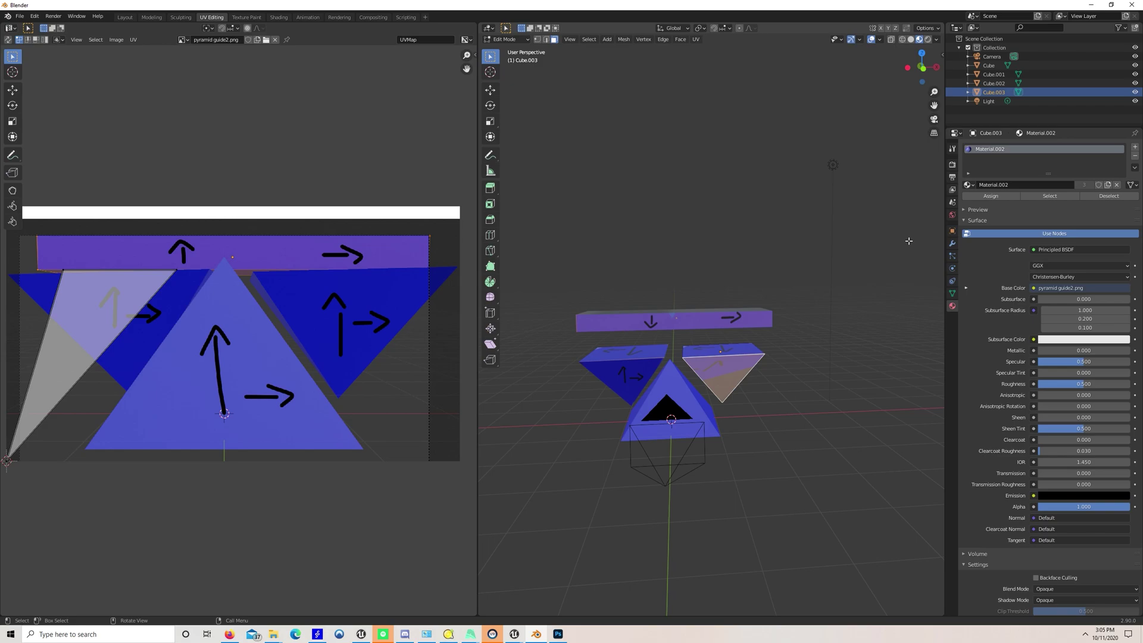
pyautogui.press('g')
pyautogui.click(466, 274)
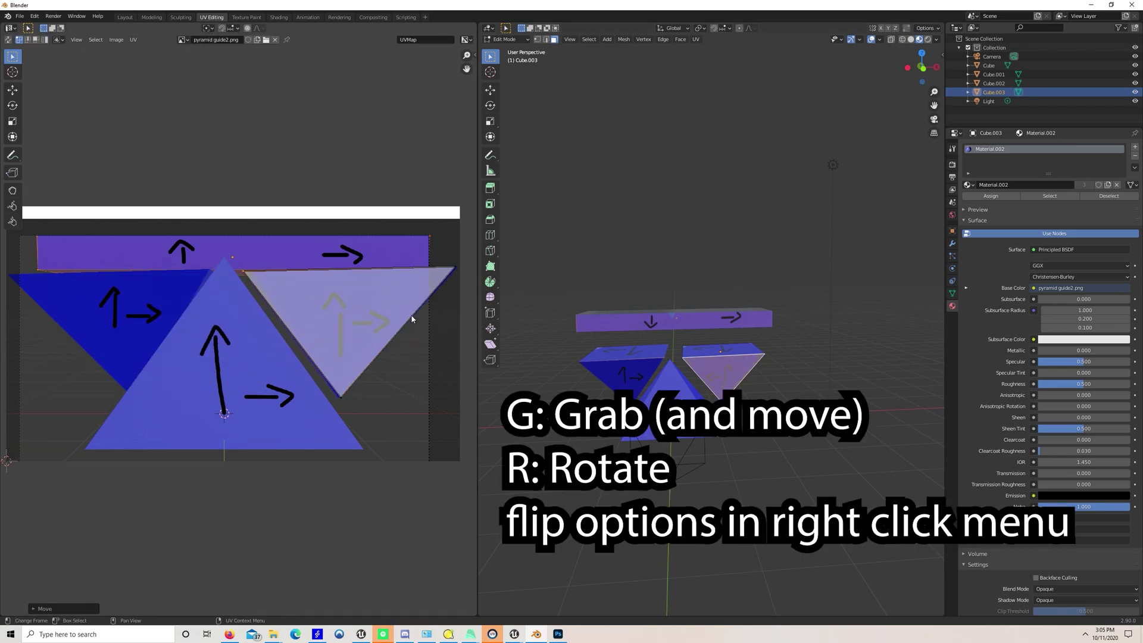
# - Select the centre pyramid's front face and move a UV corner onto the large guide triangle's lower-left corner
pyautogui.press('Tab')
pyautogui.click(625, 372)
pyautogui.press('Tab')
pyautogui.press('Tab')
pyautogui.click(670, 387)
pyautogui.press('Tab')
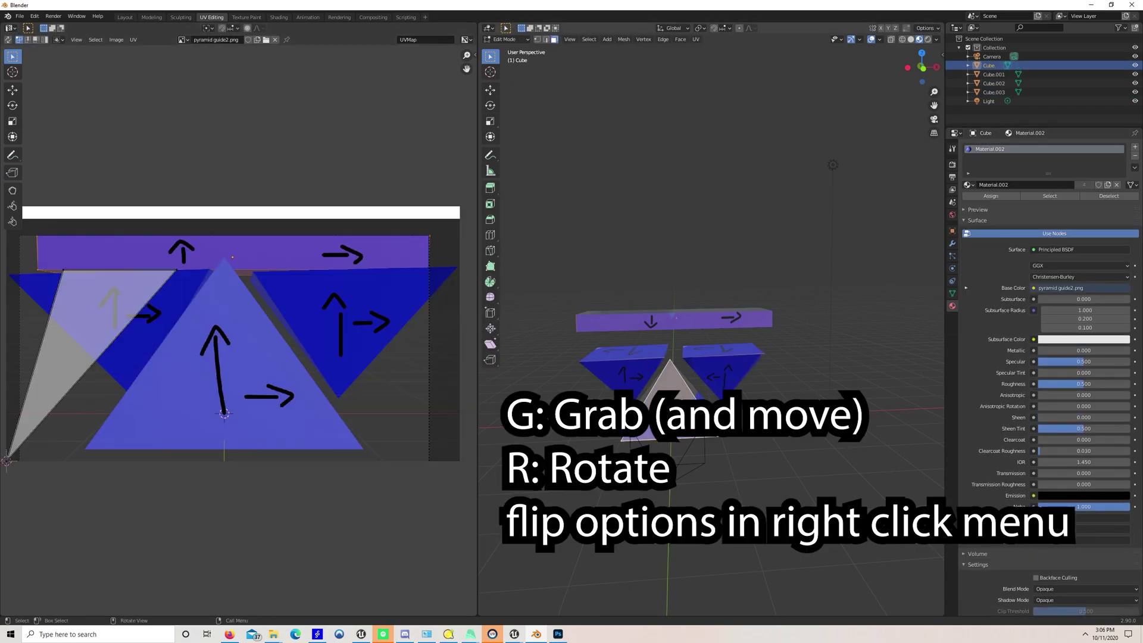
pyautogui.press('g')
pyautogui.click(88, 447)
# - Rotate the centre pyramid's front face UVs and move a corner onto the large guide triangle's tip
pyautogui.scroll(3, 669, 417)
pyautogui.press('a')
pyautogui.press('r')
pyautogui.click(268, 357)
pyautogui.press('g')
pyautogui.click(223, 258)
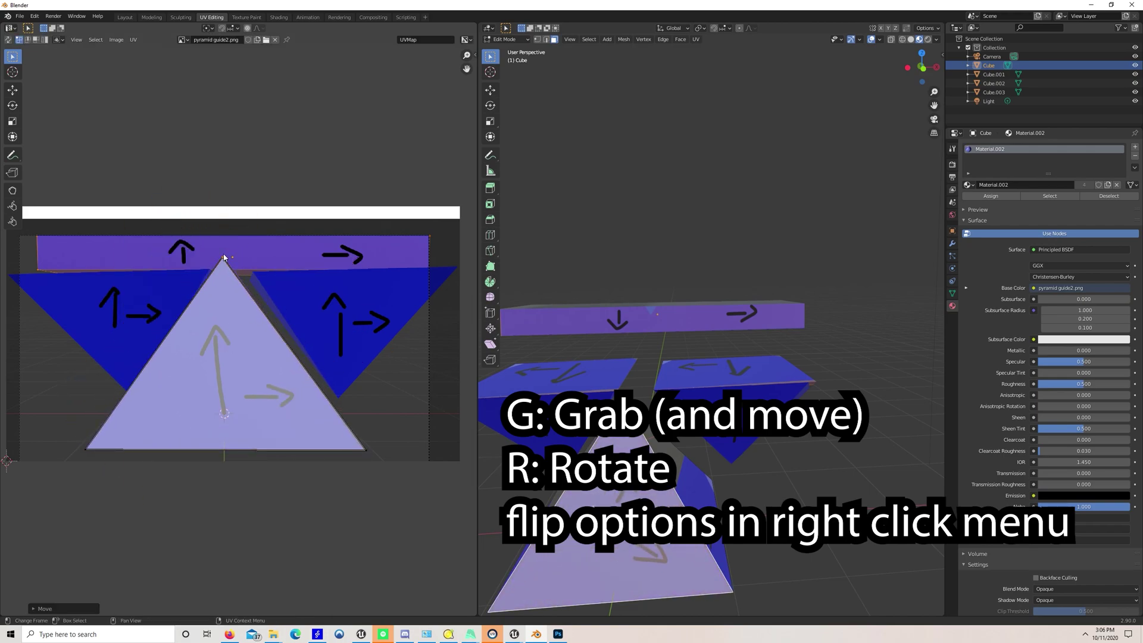
# - Rotate the front face UVs again and realign their corners so the arrows point up and right
pyautogui.click(121, 437)
pyautogui.press('g')
pyautogui.click(86, 451)
pyautogui.press('r')
pyautogui.click(215, 188)
pyautogui.press('g')
pyautogui.click(223, 260)
# - Select the centre pyramid's right side face and move its UV corners onto the large guide triangle's corners
pyautogui.click(679, 500)
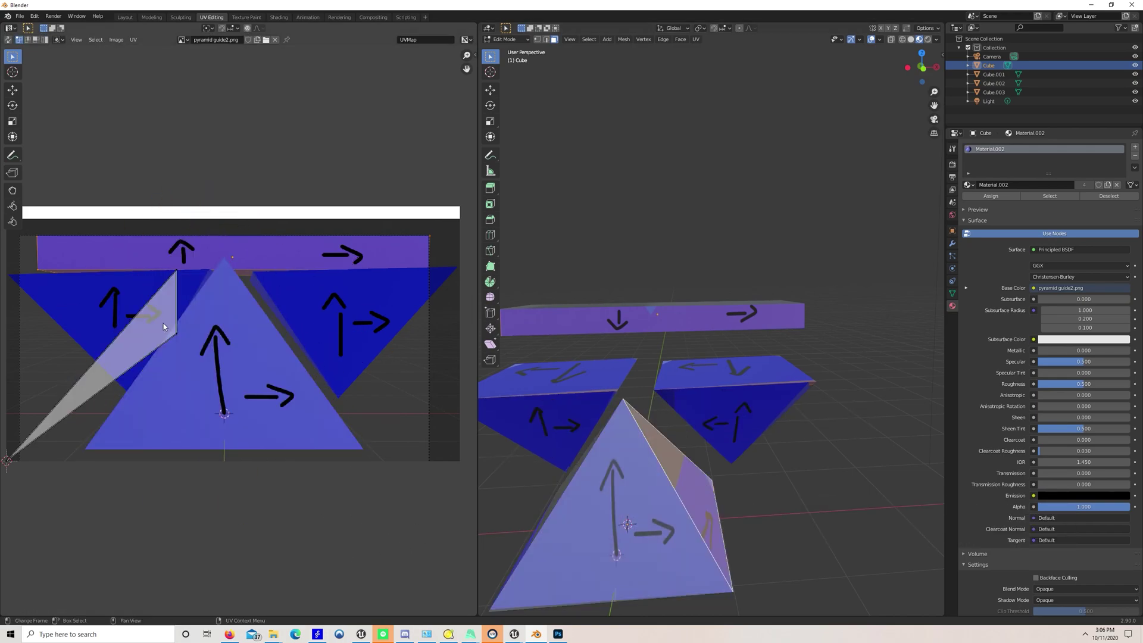
pyautogui.press('g')
pyautogui.click(360, 447)
pyautogui.press('g')
pyautogui.click(225, 269)
pyautogui.click(7, 460)
pyautogui.press('g')
pyautogui.click(87, 450)
# - Select all UVs of the side face and rotate them over the large guide triangle
pyautogui.moveTo(595, 417); pyautogui.dragTo(527, 405, button='middle')
pyautogui.press('a')
pyautogui.press('r')
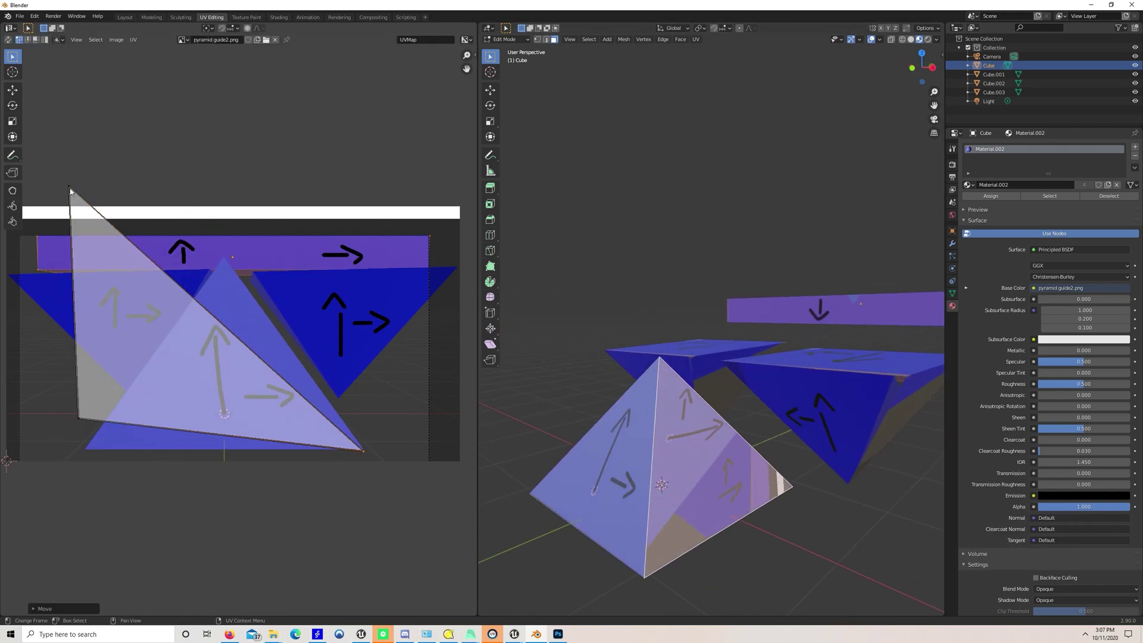
pyautogui.click(85, 457)
# - Try further rotating and flipping the side face's UVs, and undo the last change
pyautogui.press('r')
pyautogui.rightClick(225, 423)
pyautogui.press('a')
pyautogui.press('r')
pyautogui.rightClick(179, 381)
pyautogui.rightClick(95, 454)
pyautogui.click(89, 511)
pyautogui.press('a')
pyautogui.rightClick(124, 424)
pyautogui.rightClick(112, 422)
pyautogui.click(98, 433)
pyautogui.hotkey('ctrl', 'z')
# - Flip and rotate the side face's UVs and move them back onto the large guide triangle
pyautogui.rightClick(143, 386)
pyautogui.click(130, 377)
pyautogui.press('r')
pyautogui.click(194, 385)
pyautogui.press('g')
pyautogui.click(193, 189)
pyautogui.press('g')
# - Move the next pyramid face's UV corner onto the large guide triangle's lower-left corner and flip the face's UVs
pyautogui.moveTo(535, 405); pyautogui.dragTo(702, 425, button='middle')
pyautogui.press('g')
pyautogui.click(92, 452)
pyautogui.press('a')
pyautogui.rightClick(143, 408)
pyautogui.click(143, 409)
# - Rotate that face's UVs upright and move their apex onto the large guide triangle's tip
pyautogui.press('r')
pyautogui.rightClick(216, 286)
pyautogui.press('r')
pyautogui.click(182, 342)
pyautogui.click(226, 260)
pyautogui.press('g')
pyautogui.click(231, 262)
# - Fit the remaining pyramid face's UVs onto the large guide triangle and undo the extra rotation
pyautogui.click(515, 422)
pyautogui.moveTo(596, 410); pyautogui.dragTo(744, 399, button='middle')
pyautogui.press('g')
pyautogui.press('a')
pyautogui.press('r')
pyautogui.click(110, 61)
pyautogui.hotkey('ctrl', 'z')
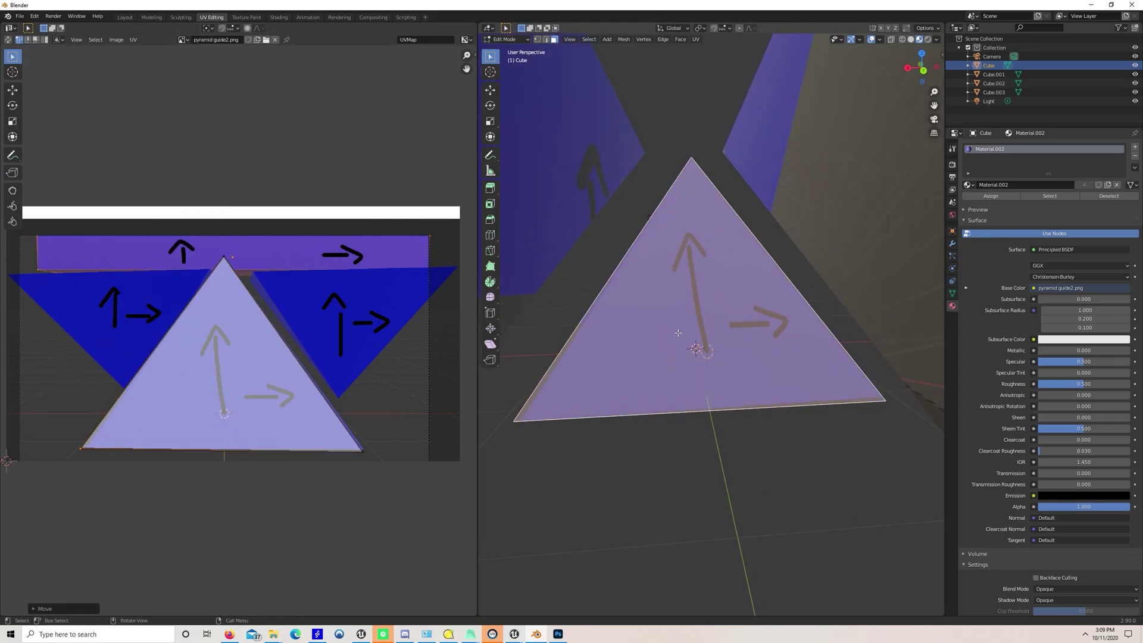
# - Export the four selected stage meshes as tute mids.fbx, limited to selected objects, with Face smoothing and Add Leaf Bones turned off
pyautogui.moveTo(678, 334); pyautogui.dragTo(628, 330, button='middle')
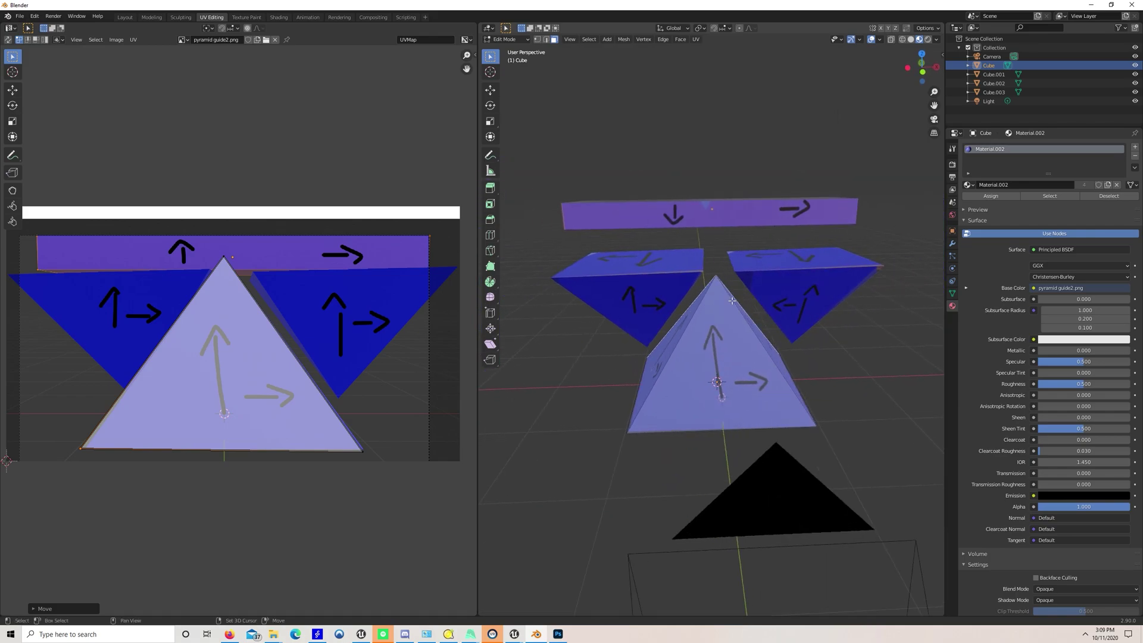
pyautogui.moveTo(733, 300); pyautogui.dragTo(703, 290, button='middle')
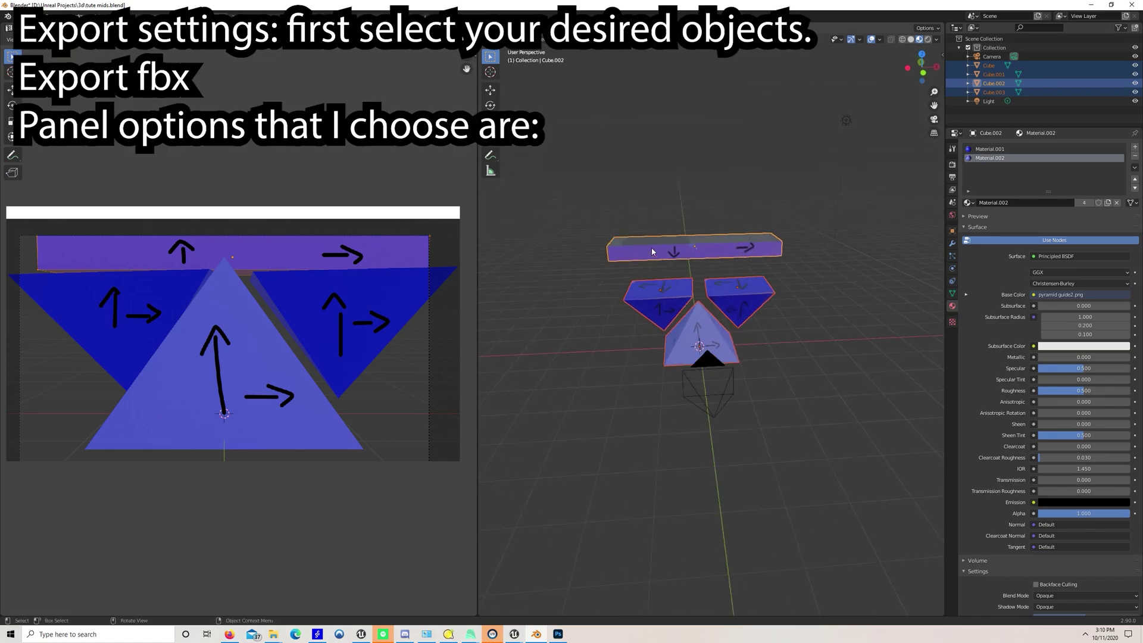
pyautogui.click(20, 16)
pyautogui.moveTo(54, 141)
pyautogui.click(149, 193)
pyautogui.click(866, 140)
pyautogui.scroll(-8, 921, 477)
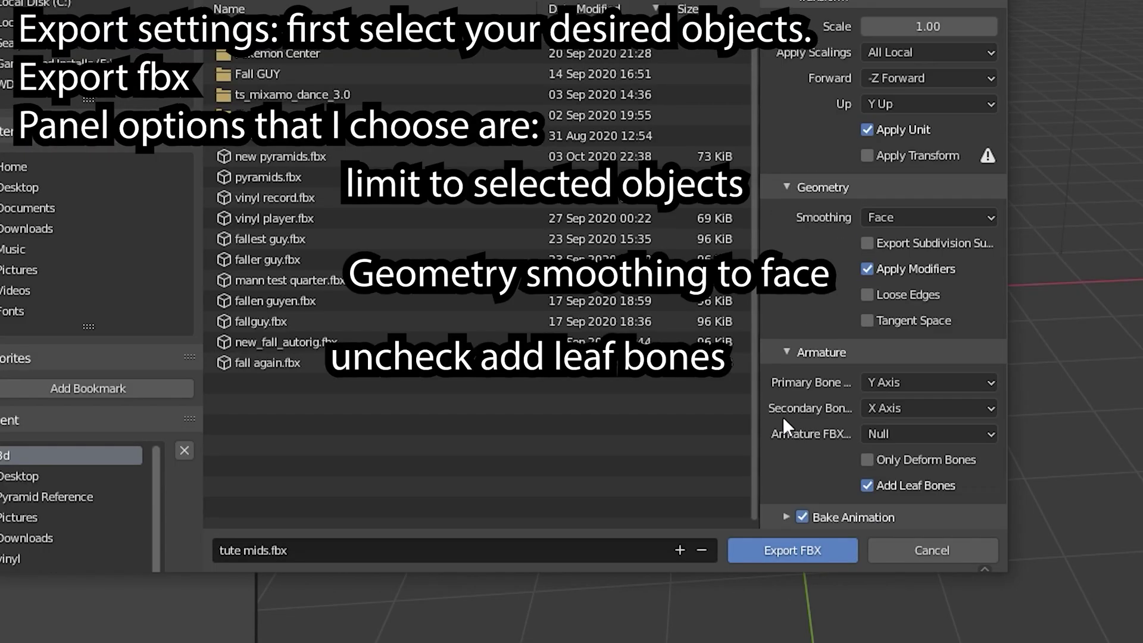
pyautogui.click(877, 481)
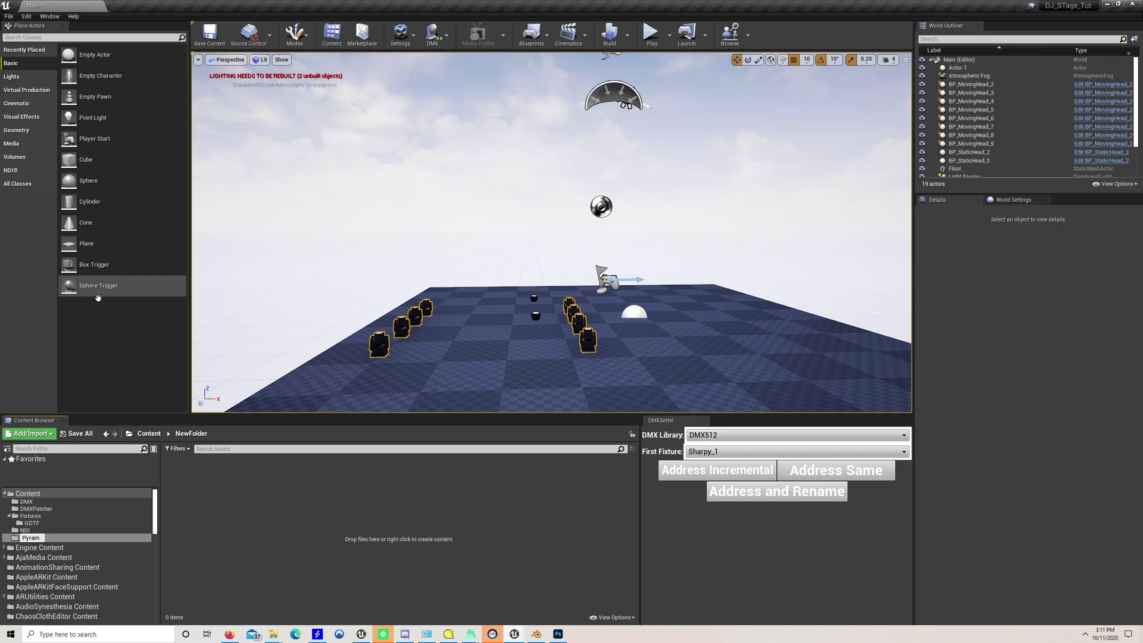
# - Switch to Unreal Editor, name the new content folder Pyramids, and import tute mids.fbx into it with Combine Meshes enabled
pyautogui.press('Return')
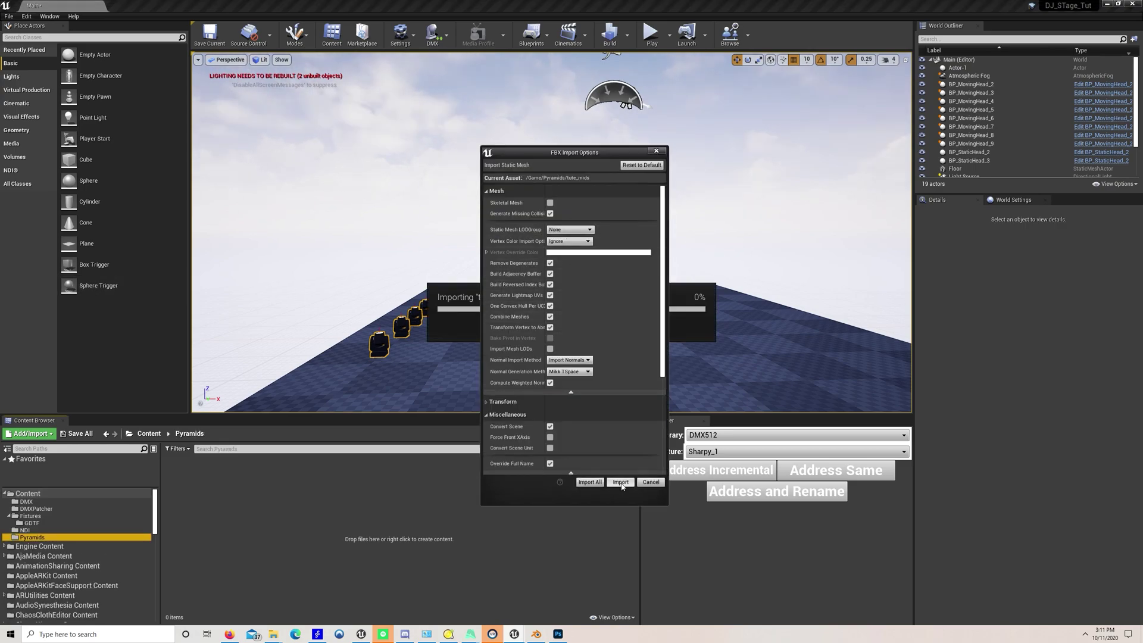
pyautogui.click(621, 482)
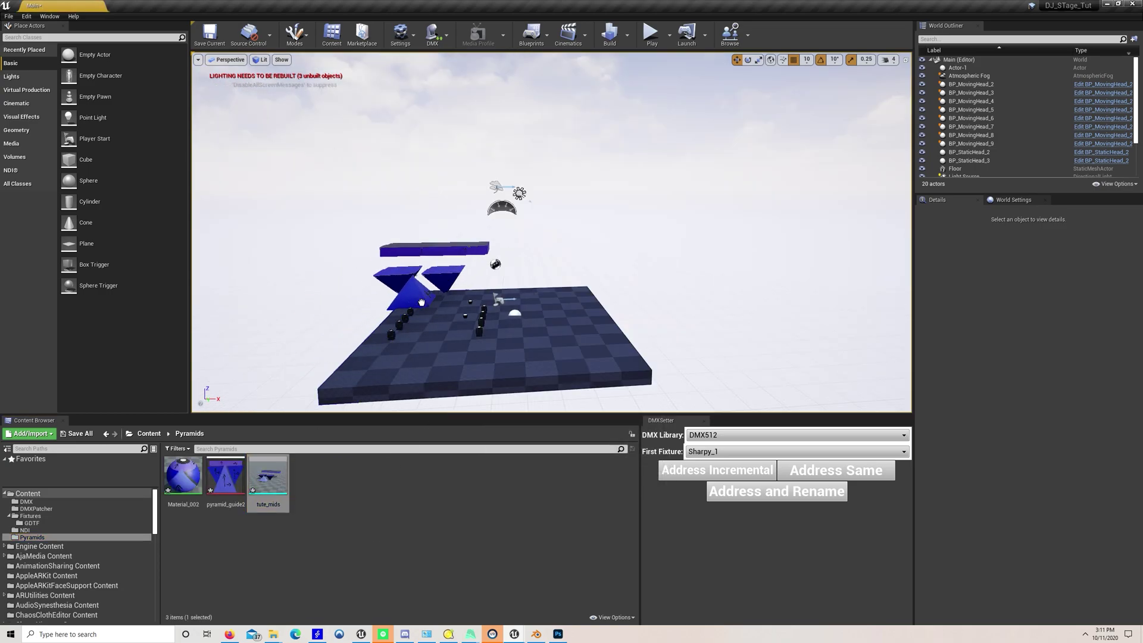
# - Place the imported tute_mids mesh on the stage floor at location 210, 130, 20 and focus the view on it
pyautogui.moveTo(429, 292); pyautogui.dragTo(554, 332)
pyautogui.press('f')
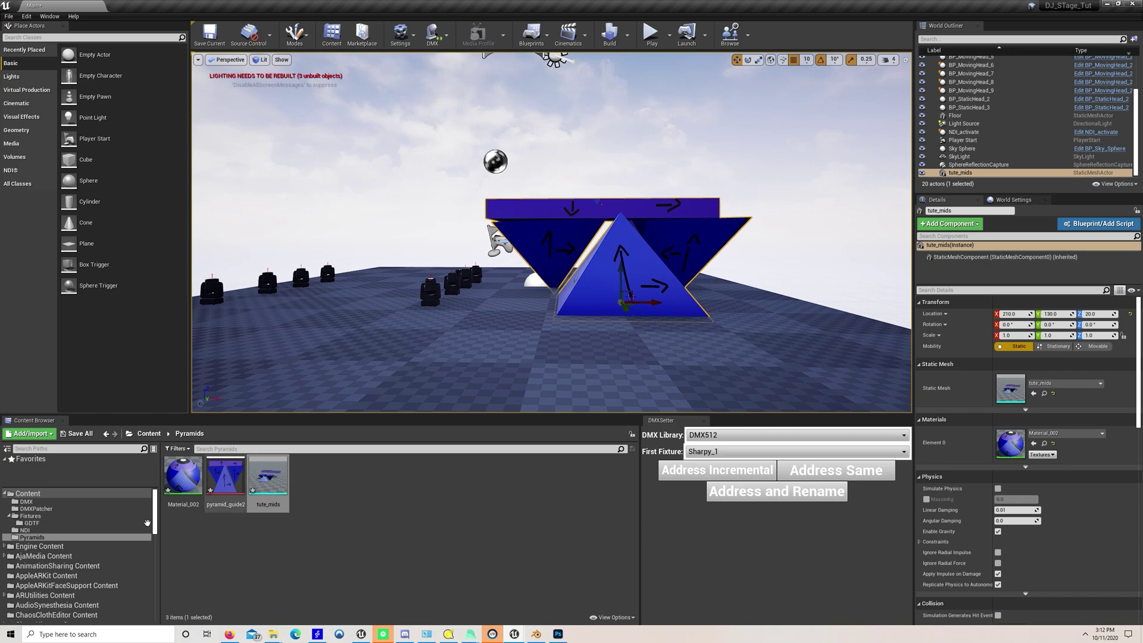
# - Save all project content and apply the NDIRec1Tex_Mat material from the NDI folder to the tute_mids stage mesh
pyautogui.click(9, 16)
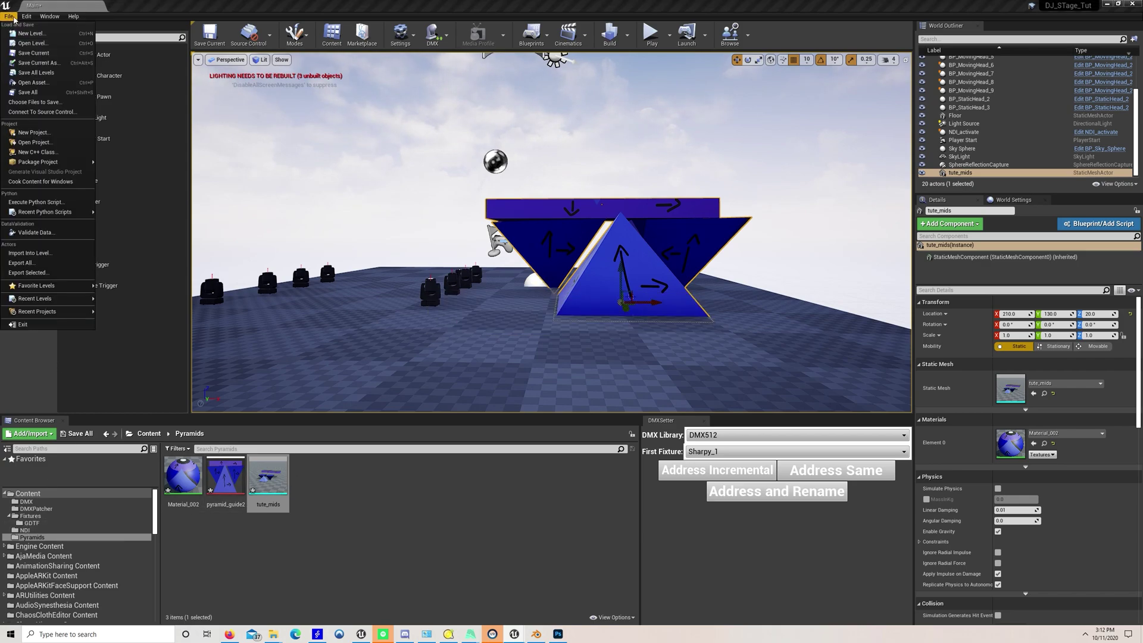
pyautogui.click(35, 93)
pyautogui.click(27, 530)
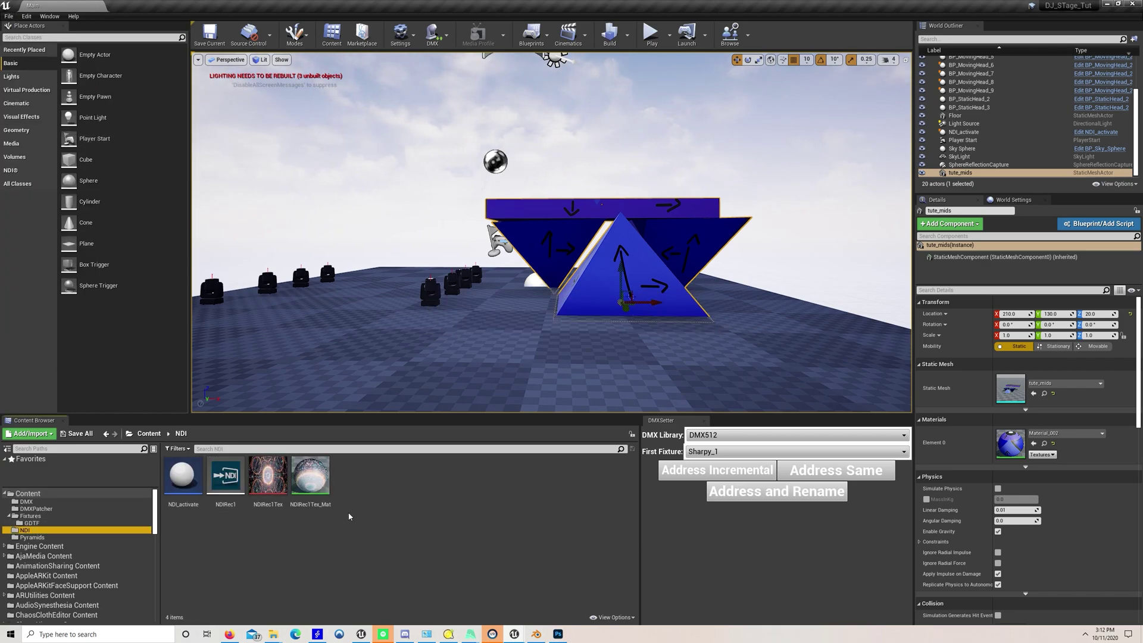
pyautogui.moveTo(310, 476); pyautogui.dragTo(592, 301)
# - Fly around the stage in play mode to examine the NDI video on the pyramid faces and the overhead bar
pyautogui.moveTo(625, 262)
pyautogui.mouseDown(button='right')
pyautogui.moveTo(596, 262)
pyautogui.moveTo(619, 257)
pyautogui.moveTo(608, 262)
pyautogui.mouseUp(button='right')
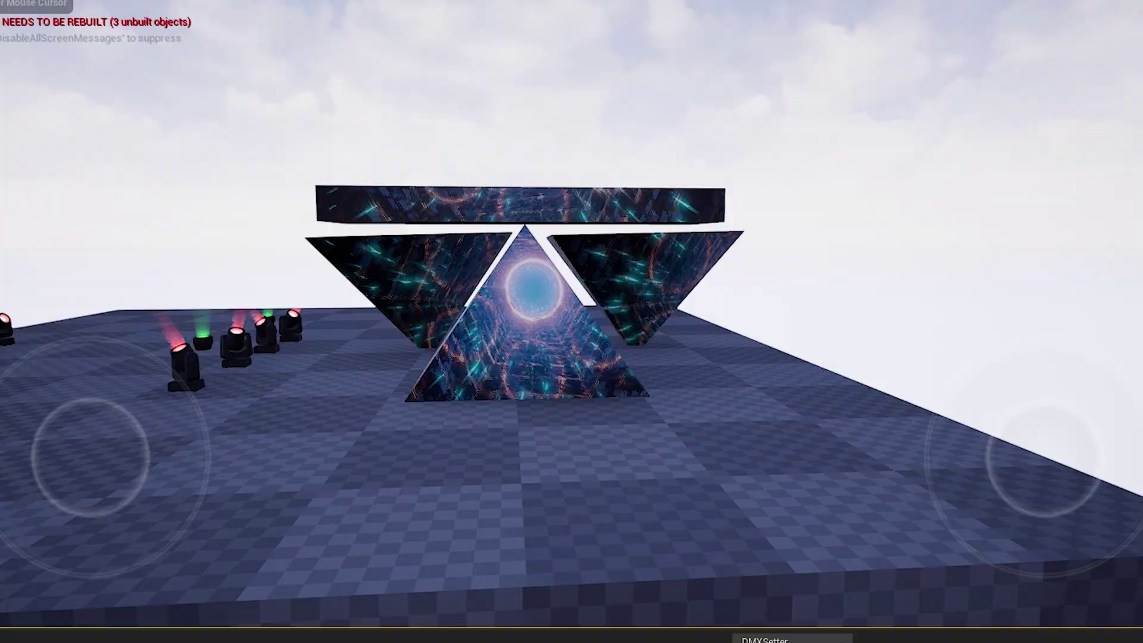
pyautogui.press('w')
pyautogui.press('q')
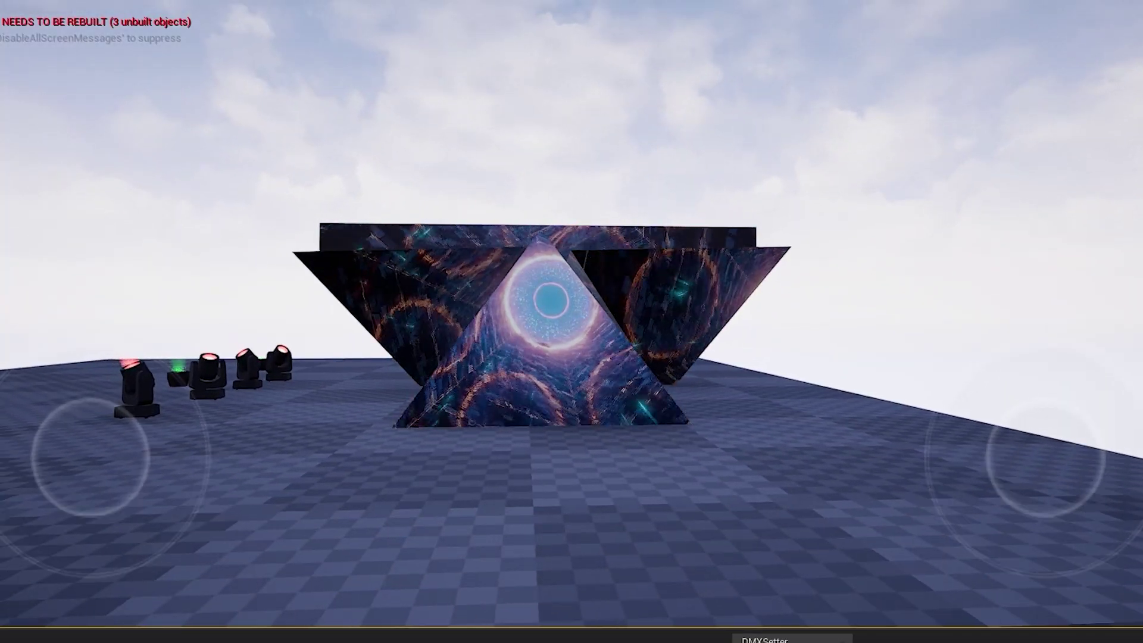
pyautogui.press('w')
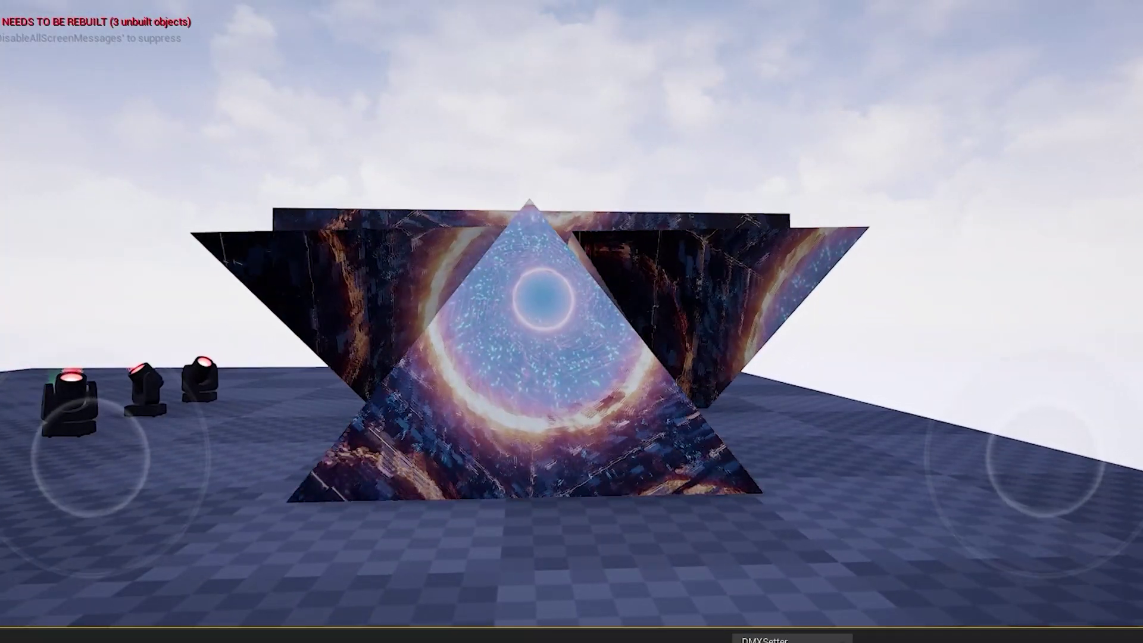
pyautogui.press('d')
pyautogui.press('w')
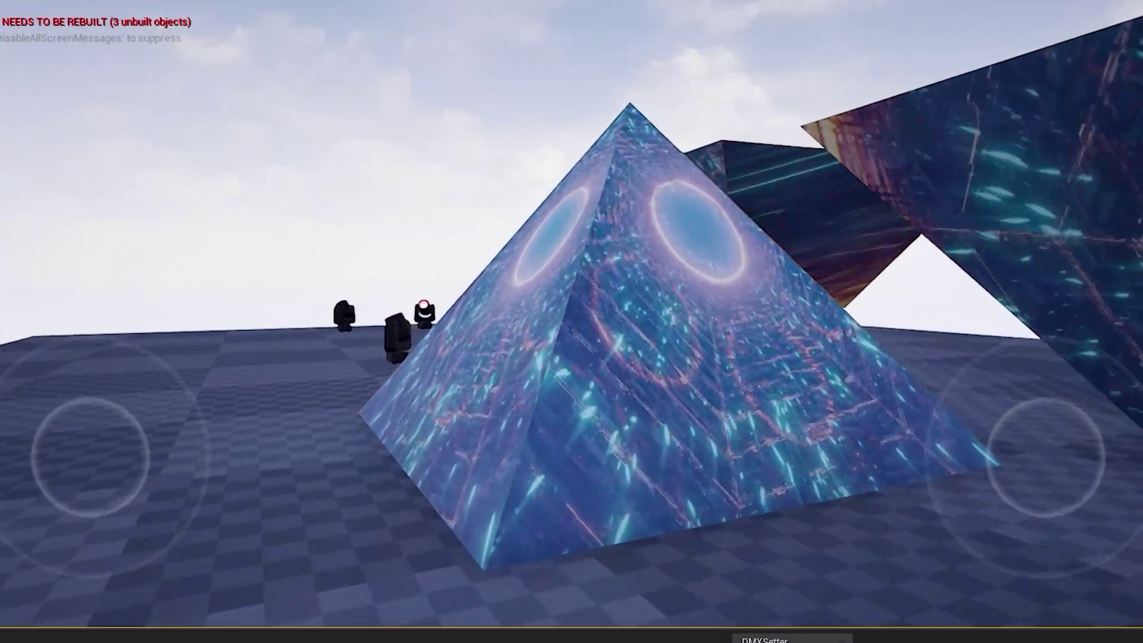
pyautogui.press('d')
pyautogui.press('s')
pyautogui.press('d')
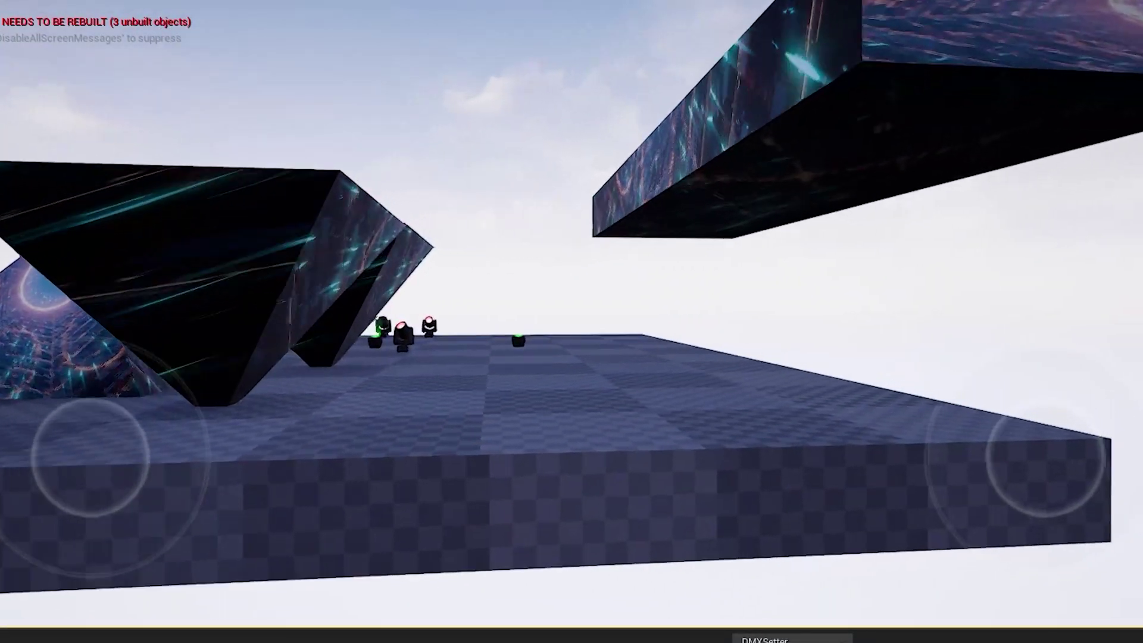
pyautogui.press('e')
pyautogui.press('s')
pyautogui.press('e')
pyautogui.press('d')
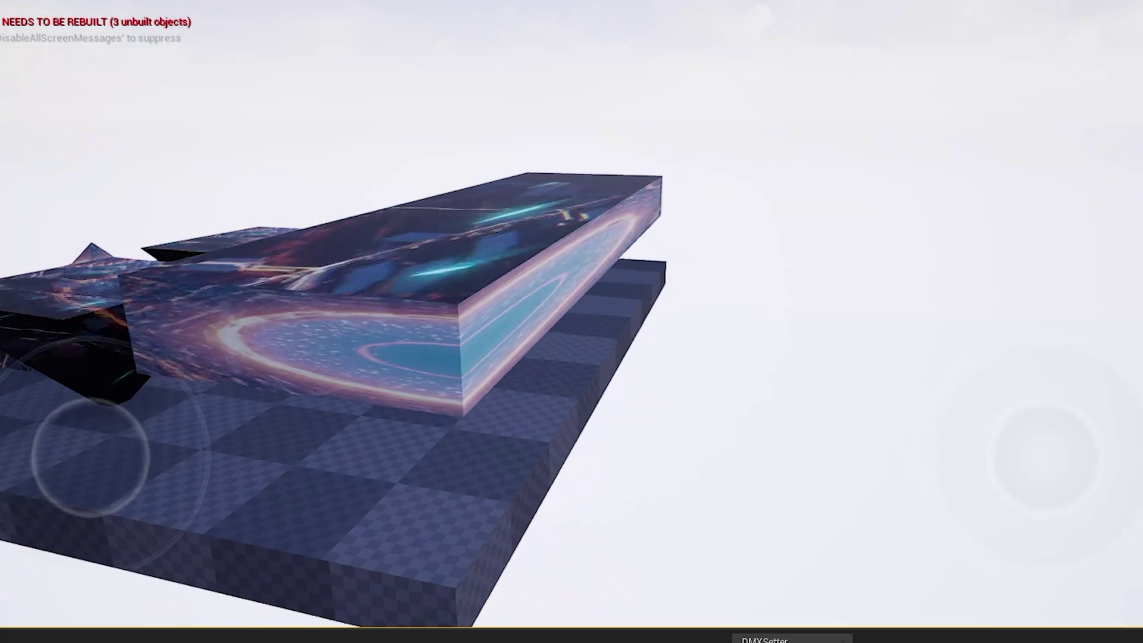
pyautogui.press('w')
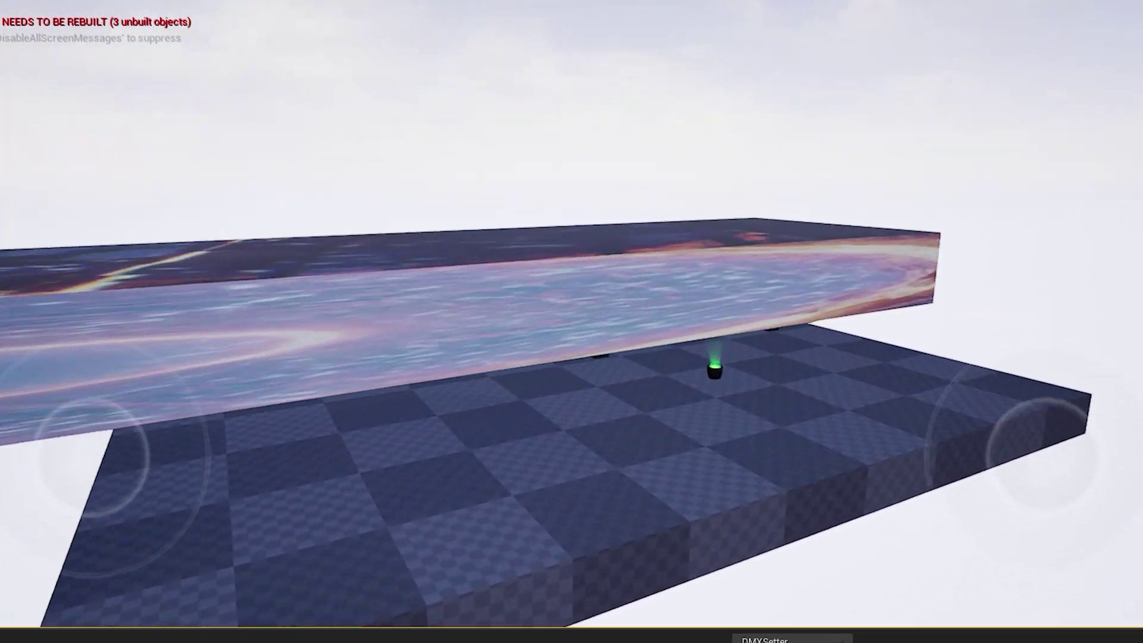
pyautogui.press('a')
pyautogui.press('e')
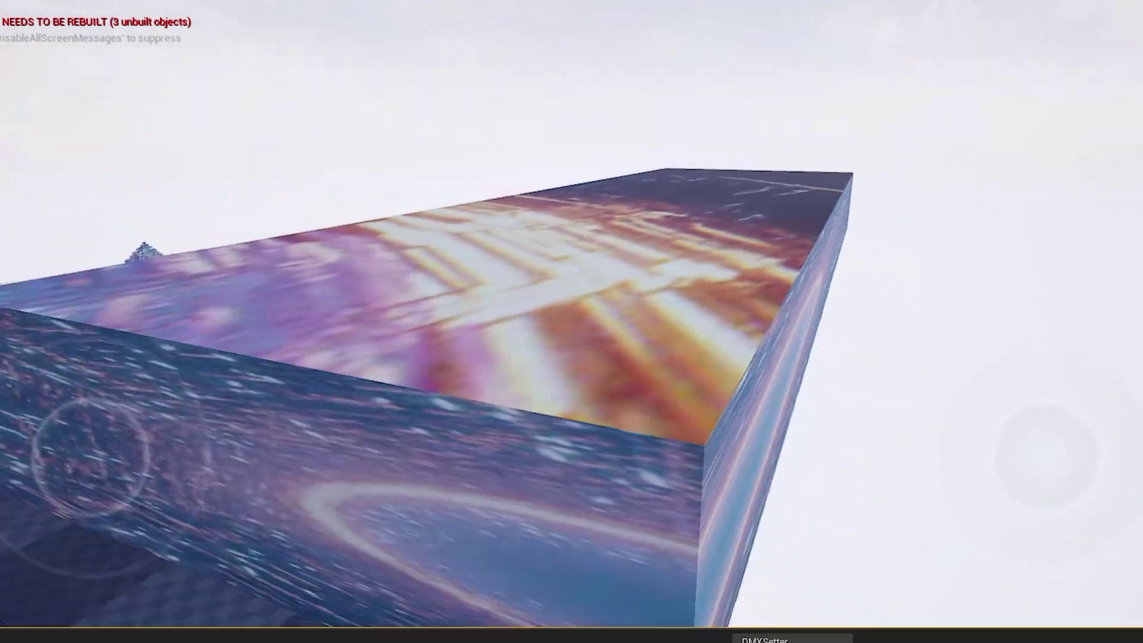
pyautogui.press('s')
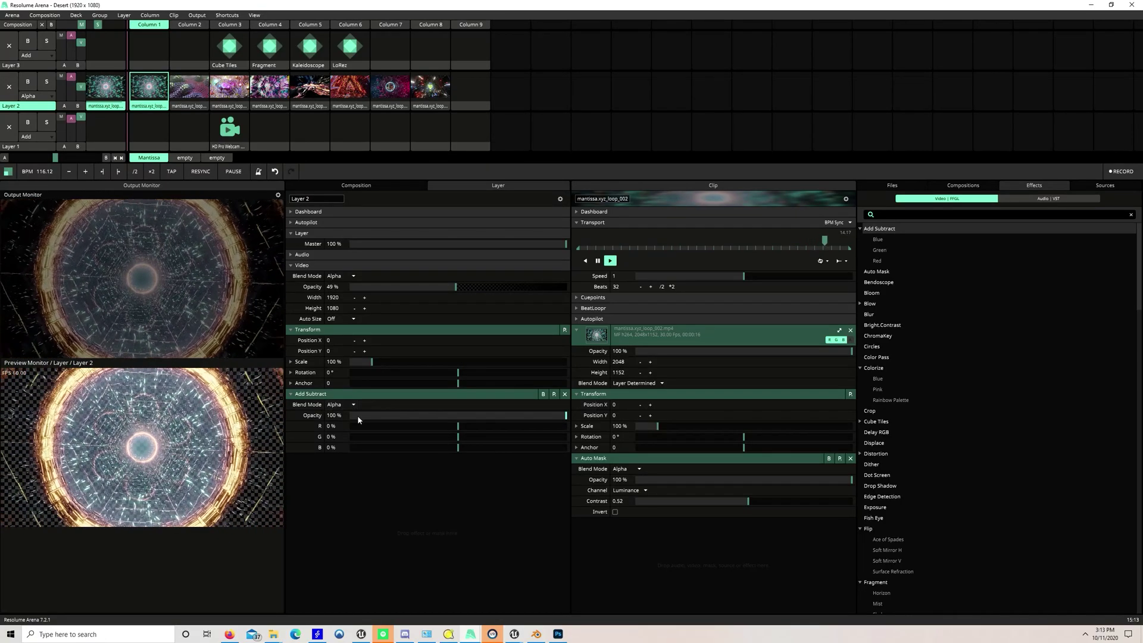
# - In Resolume Arena's DMX shortcuts, map Layer 2's Add Subtract R, G and B to channels 1, 2 and 3 on Lumiverse 1
pyautogui.click(227, 15)
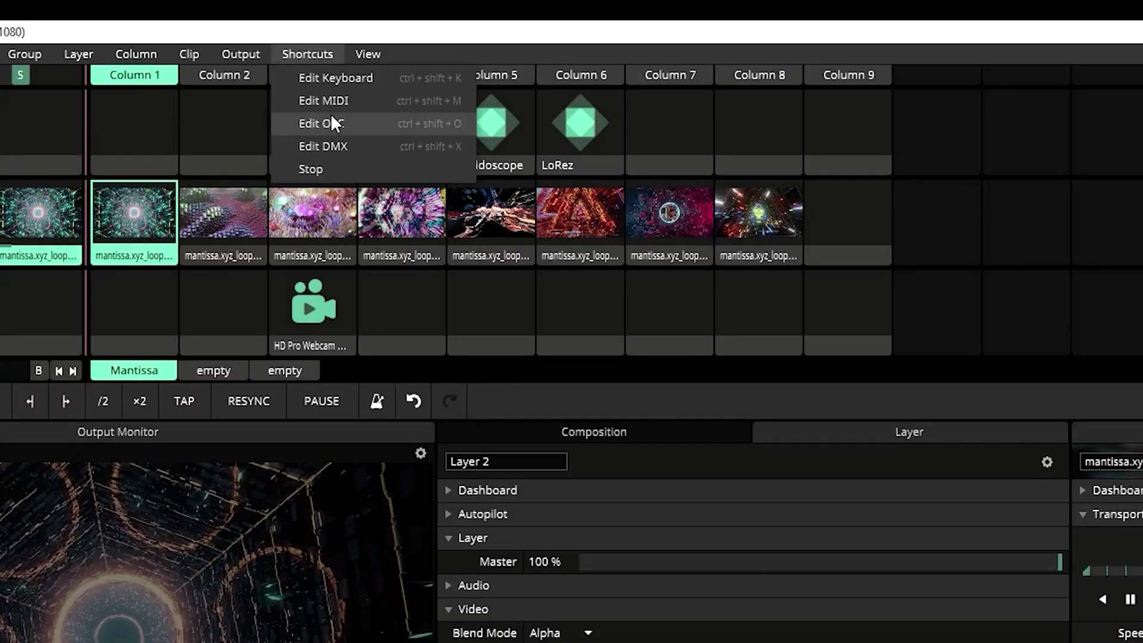
pyautogui.click(334, 143)
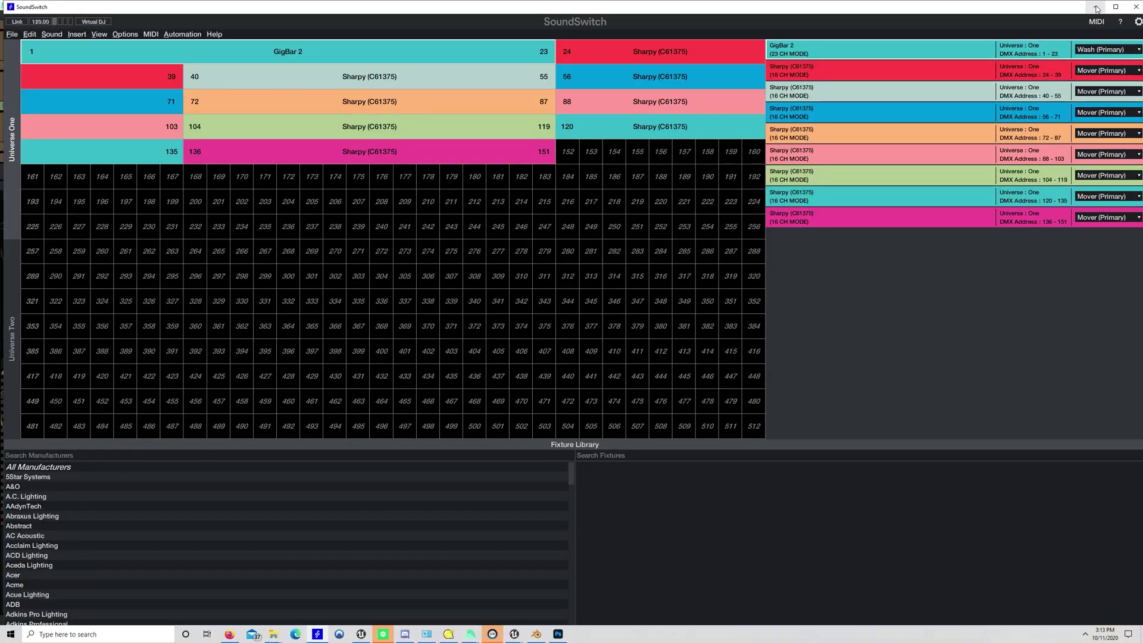
pyautogui.click(1096, 7)
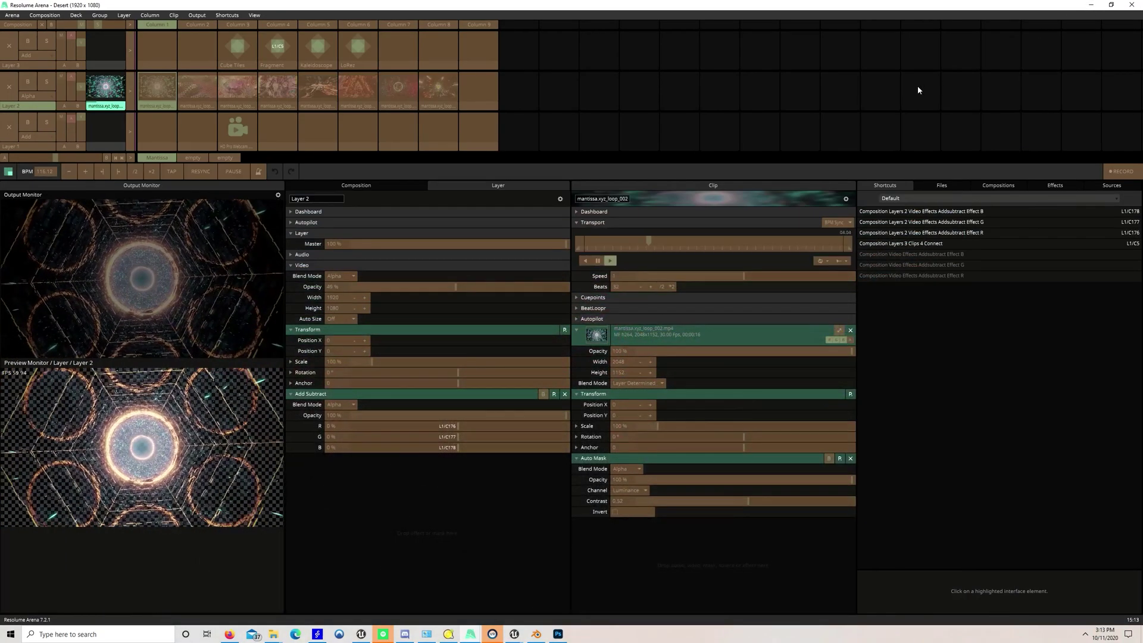
pyautogui.click(470, 428)
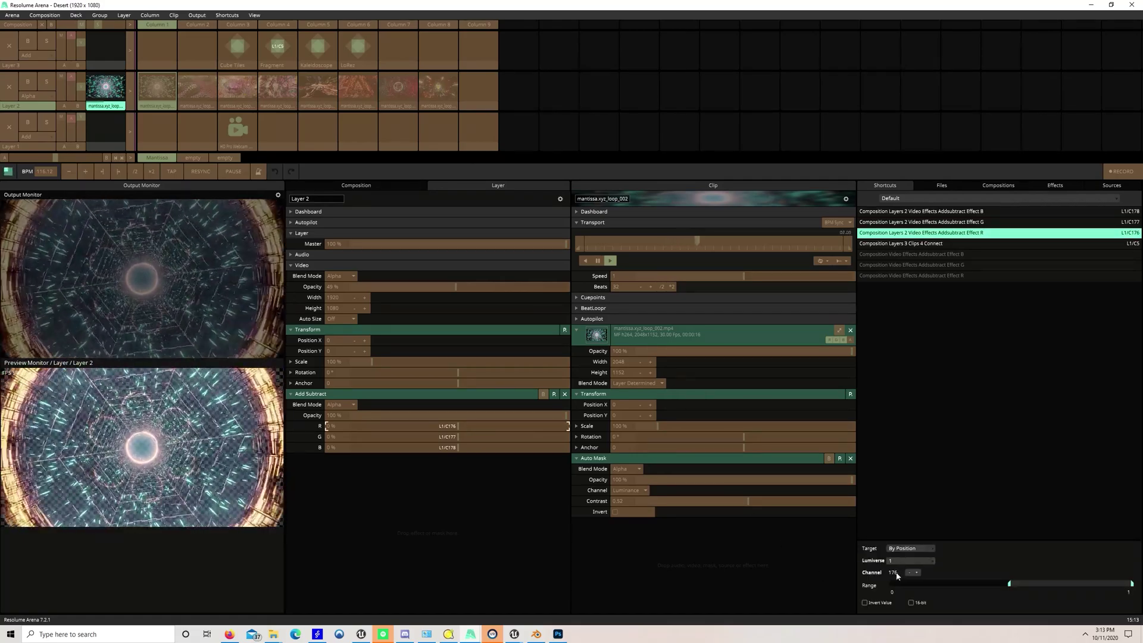
pyautogui.click(473, 439)
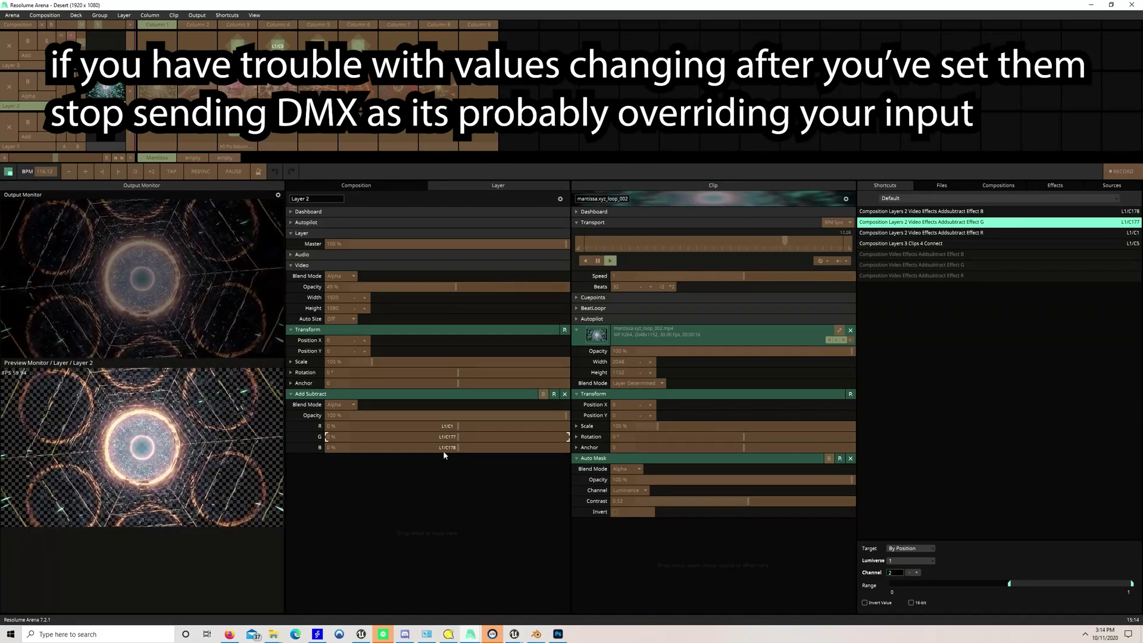
pyautogui.click(459, 450)
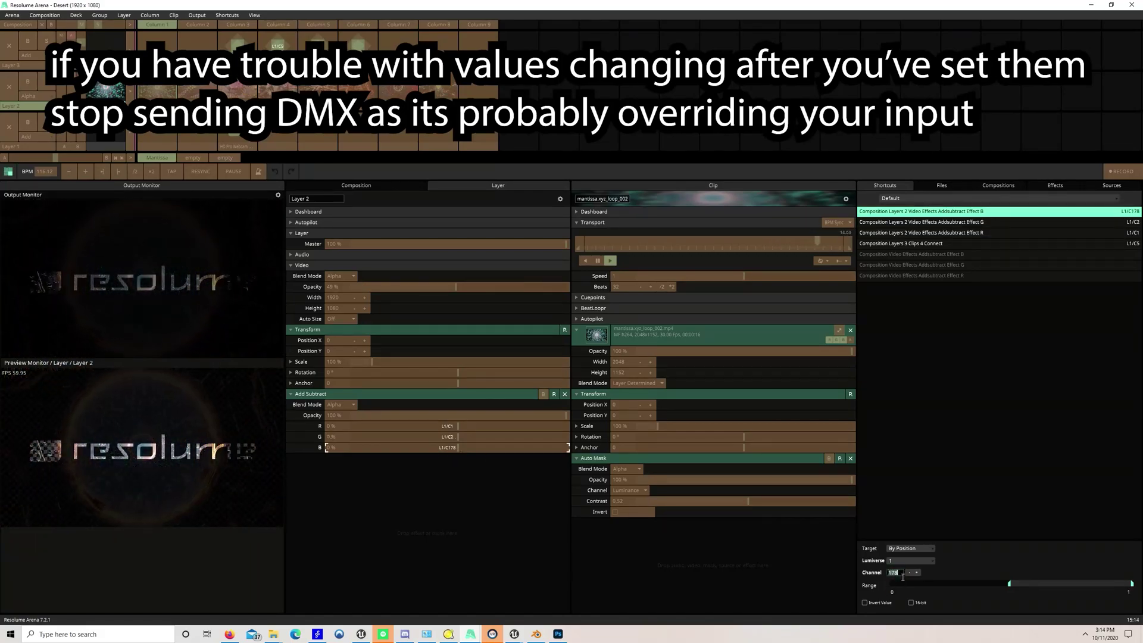
pyautogui.write('3')
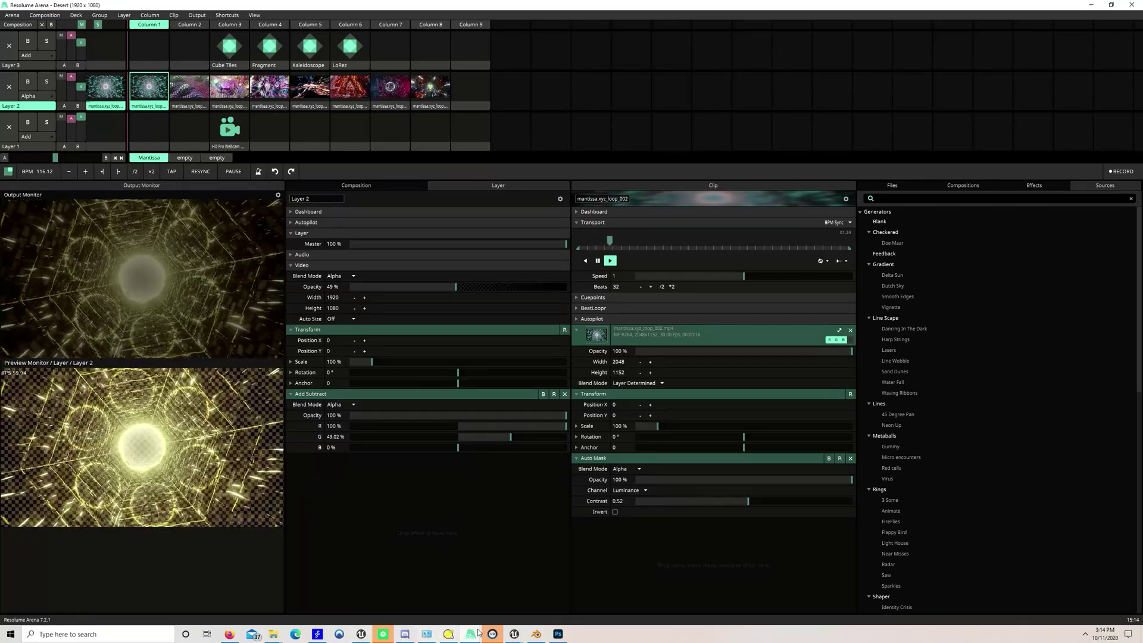
# - Switch to Unreal Editor and play the level to check the DMX-driven video colour on the stage pieces
pyautogui.click(512, 635)
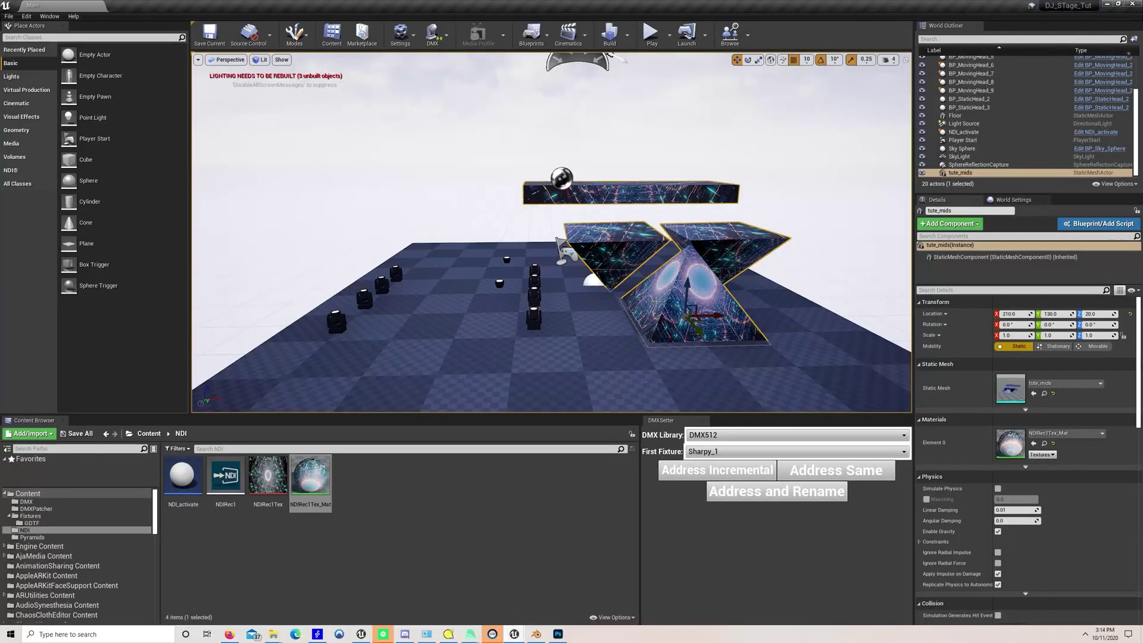
pyautogui.click(662, 29)
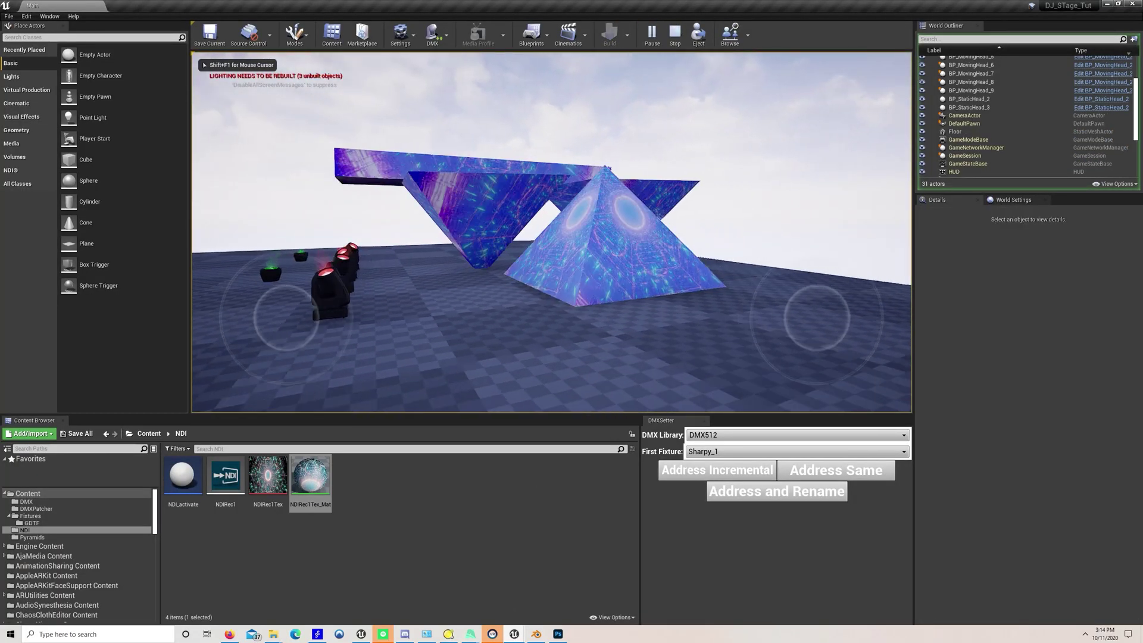
pyautogui.press('w')
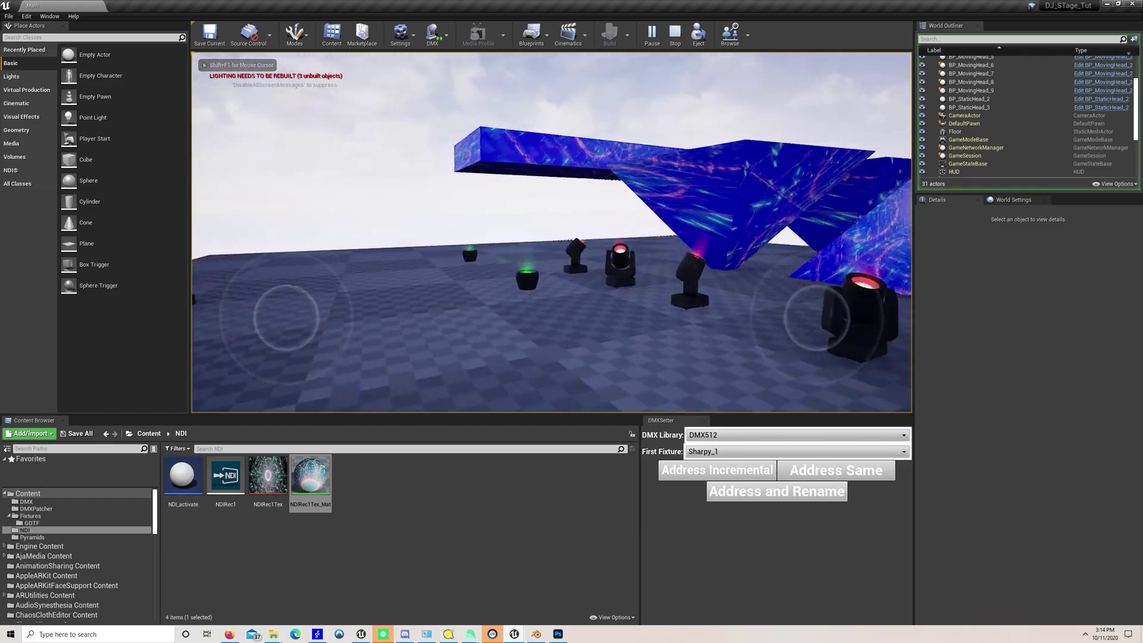
pyautogui.press('s')
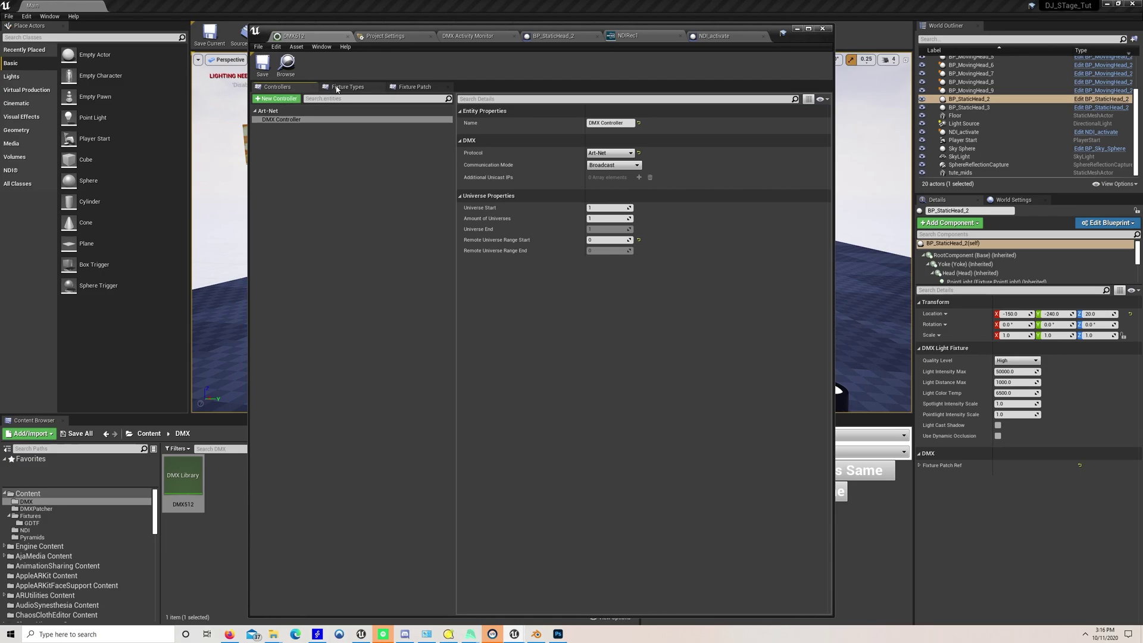
# - In the DMX512 library, set the GigPar fixture type's second function to Green and its third function to Blue
pyautogui.click(345, 87)
pyautogui.click(294, 120)
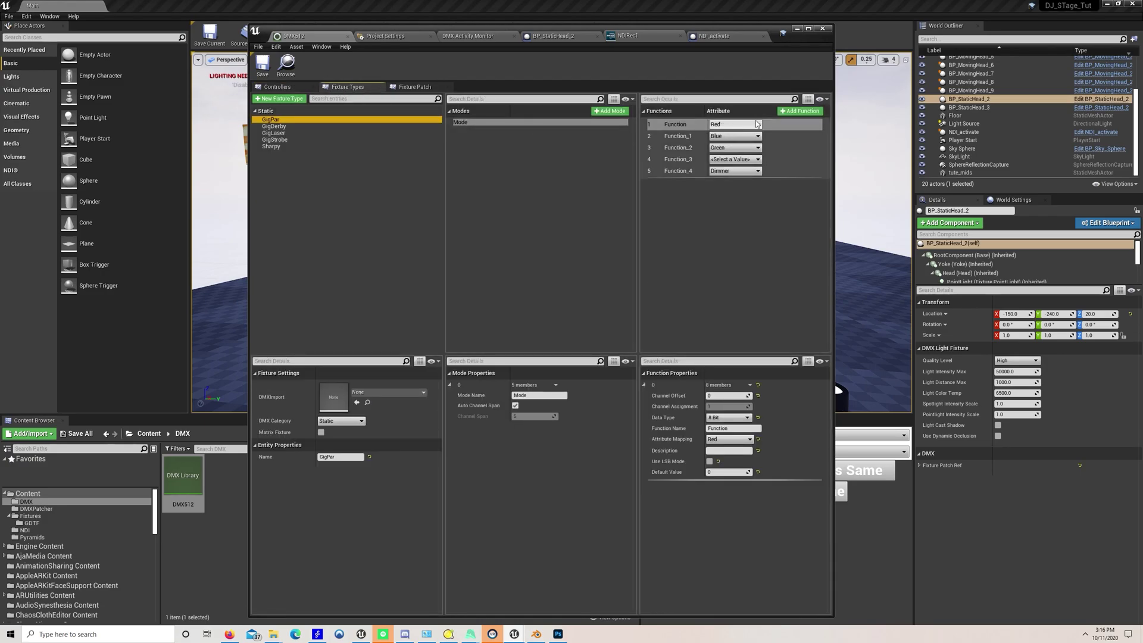
pyautogui.click(748, 137)
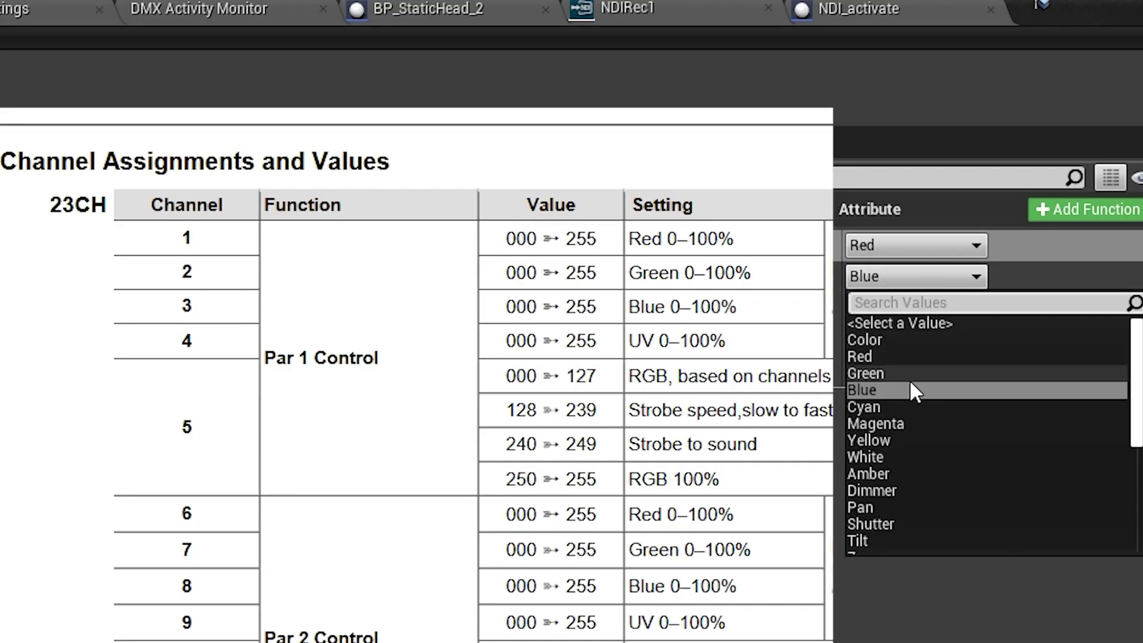
pyautogui.click(884, 373)
pyautogui.click(873, 304)
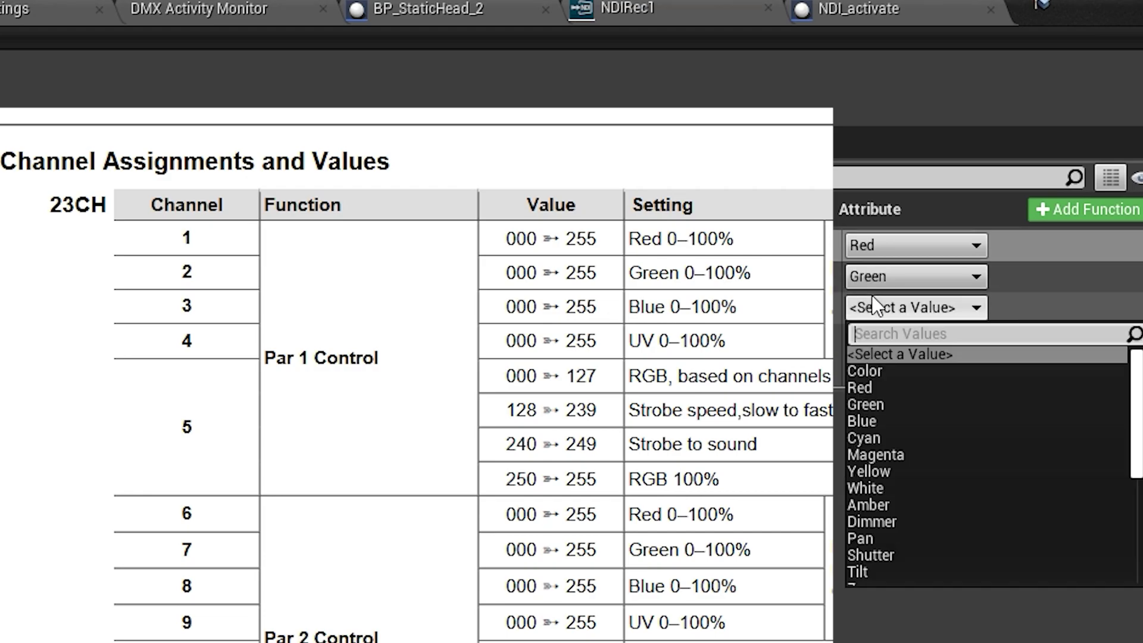
pyautogui.click(882, 420)
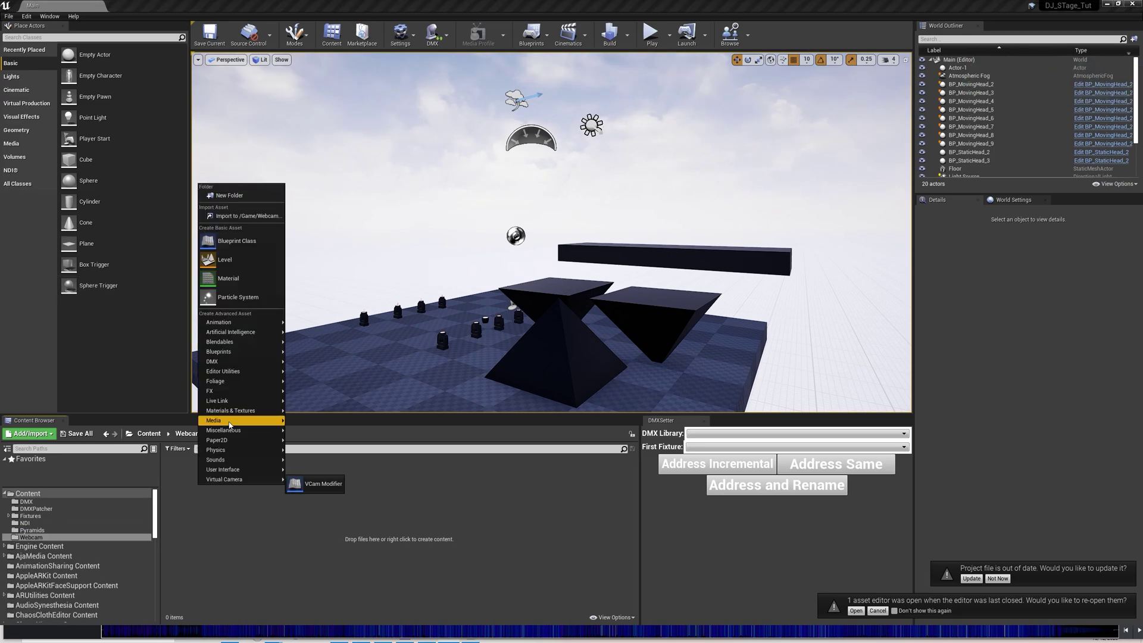
# - Create a Media Player with a linked video output Media Texture in the Webcam folder and open the player
pyautogui.moveTo(226, 421)
pyautogui.click(329, 431)
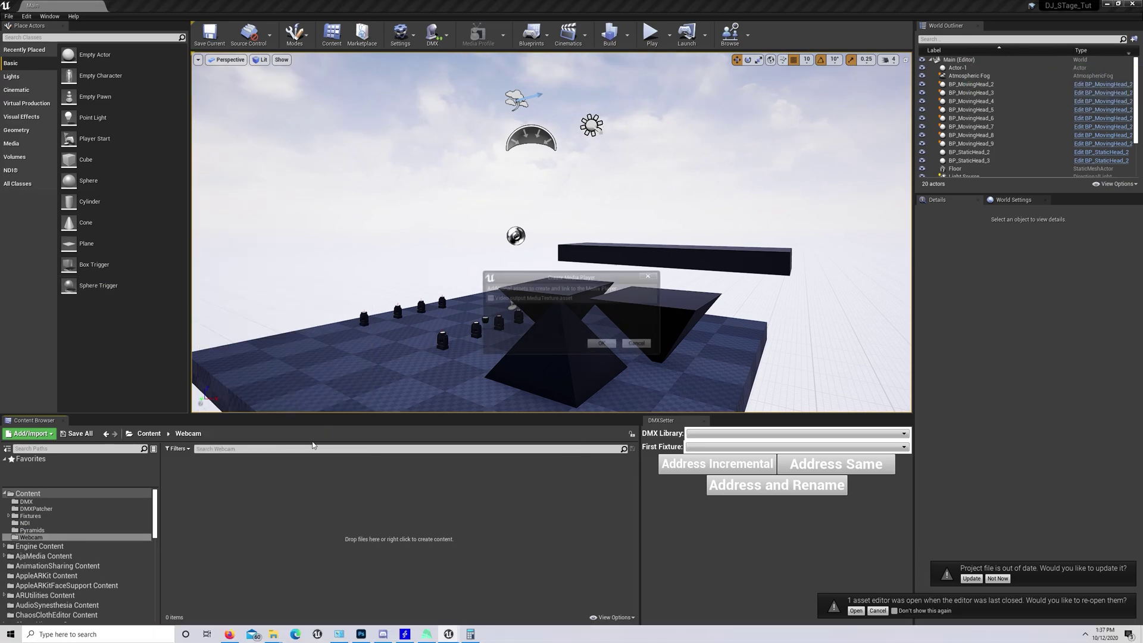
pyautogui.click(490, 300)
pyautogui.click(603, 342)
pyautogui.doubleClick(194, 498)
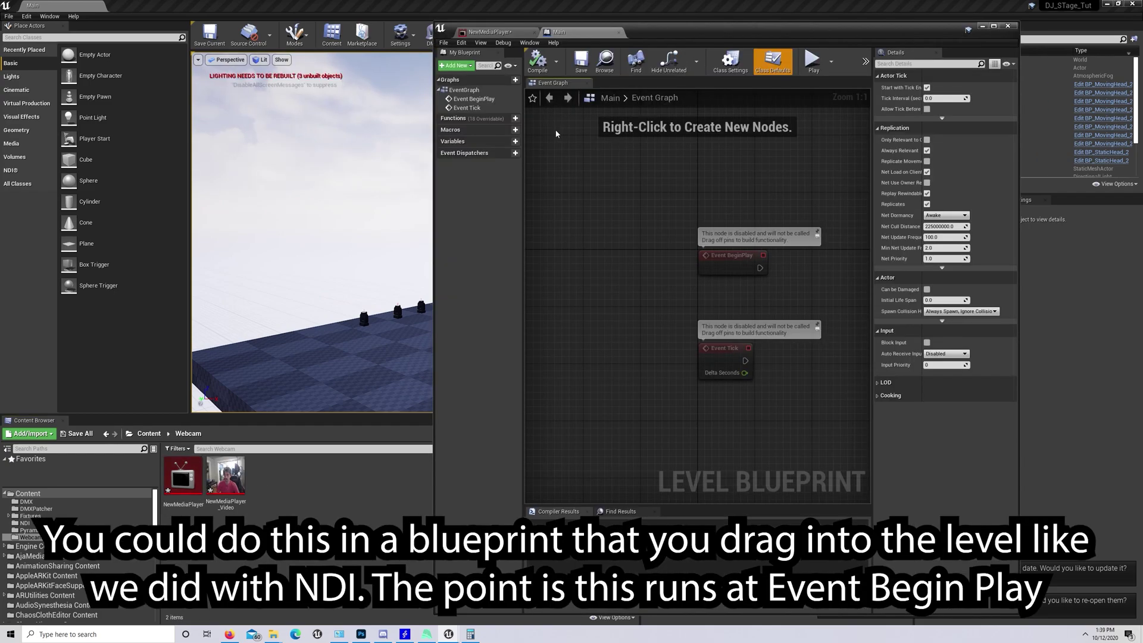
# - Add a variable named MediaPlayer01 to the Main level blueprint and set its type to Media Player
pyautogui.click(510, 141)
pyautogui.write('MediaPlayer')
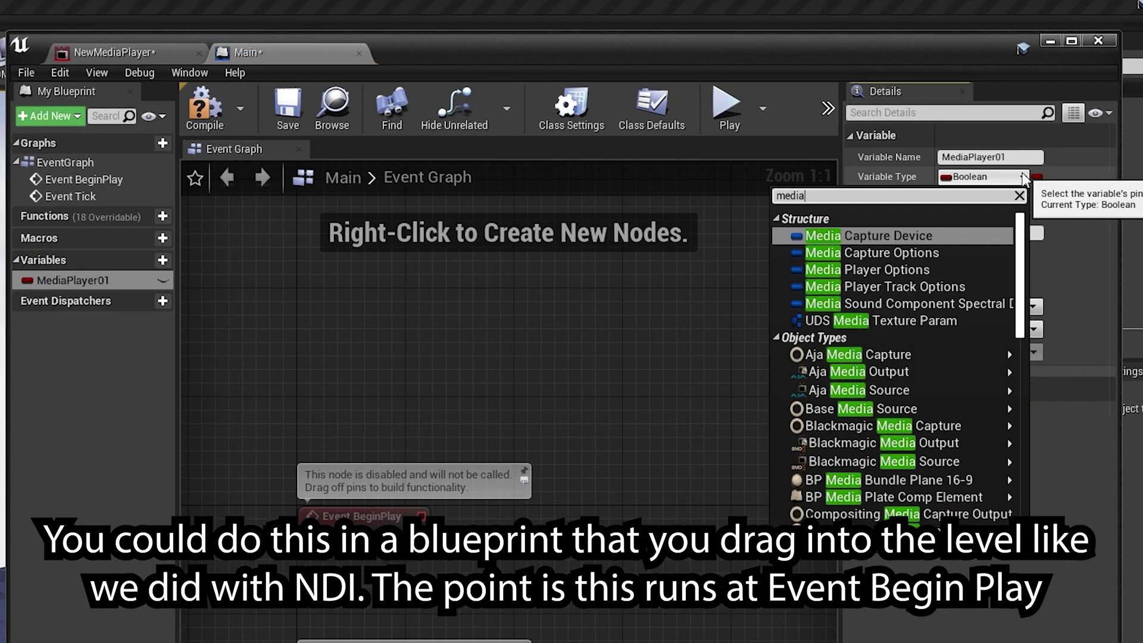
pyautogui.write('player')
pyautogui.click(902, 287)
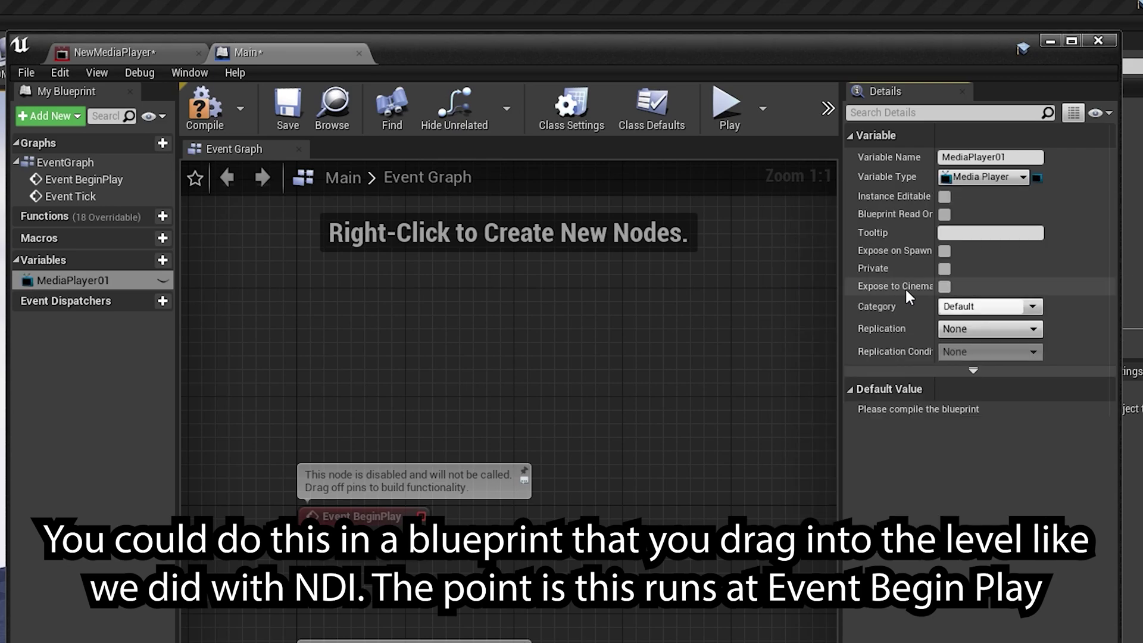
# - Place a MediaPlayer01 get node above Event BeginPlay and set the variable's default value to NewMediaPlayer
pyautogui.moveTo(73, 280); pyautogui.dragTo(392, 424)
pyautogui.click(635, 208)
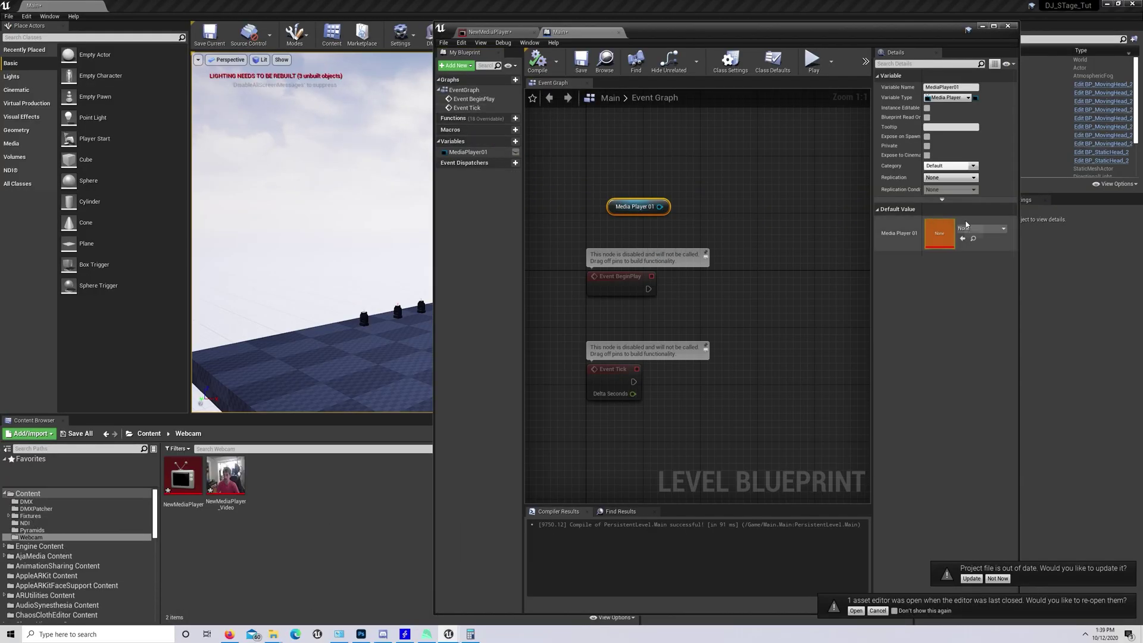
pyautogui.click(986, 229)
pyautogui.click(988, 319)
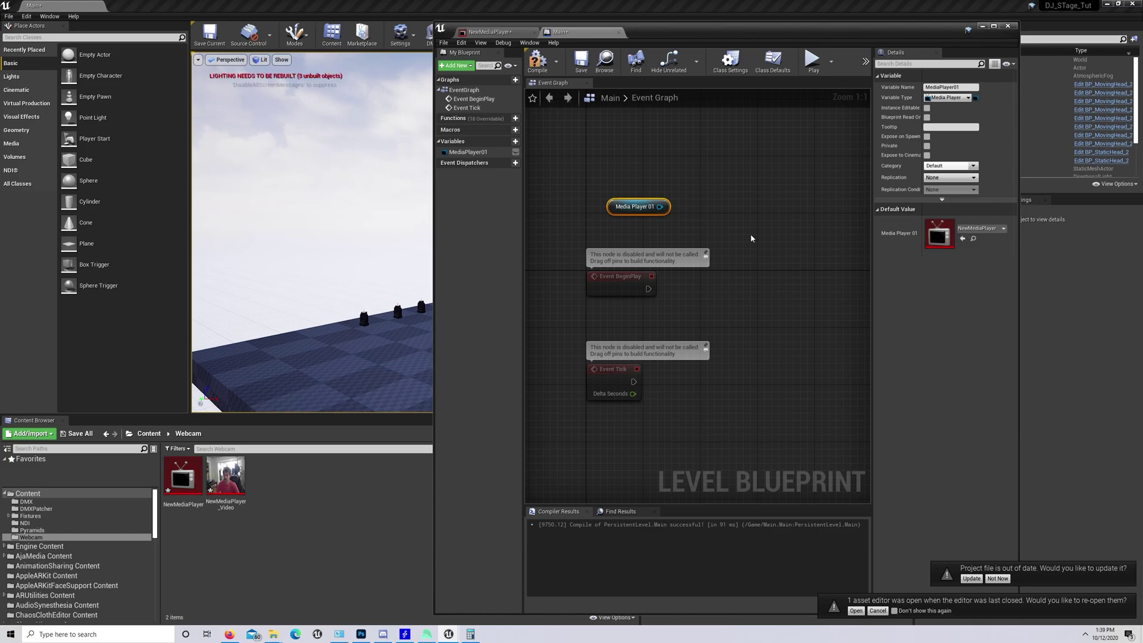
# - Add an Open Url node fed by Media Player 01 with Url vidcap://\\?\usb#vid_046d&pid_082d&mi_00#9&212095a0&0&0000#{e5323777-f976-4f5b-9b55-b94699c46e44}\global
pyautogui.moveTo(660, 207); pyautogui.dragTo(719, 224)
pyautogui.write('open url')
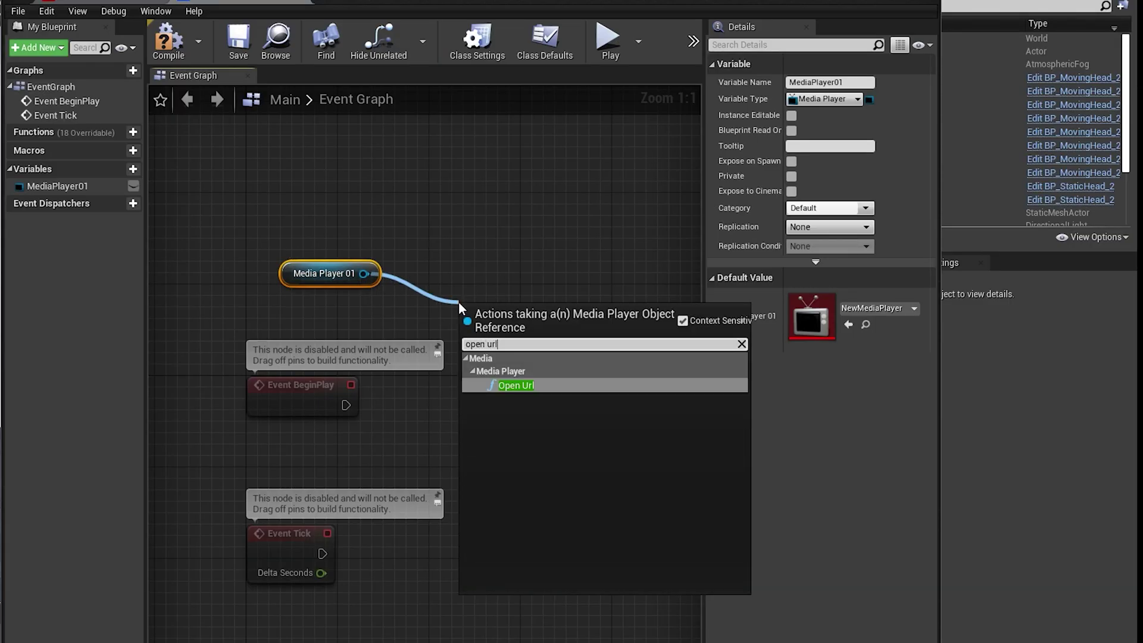
pyautogui.press('Return')
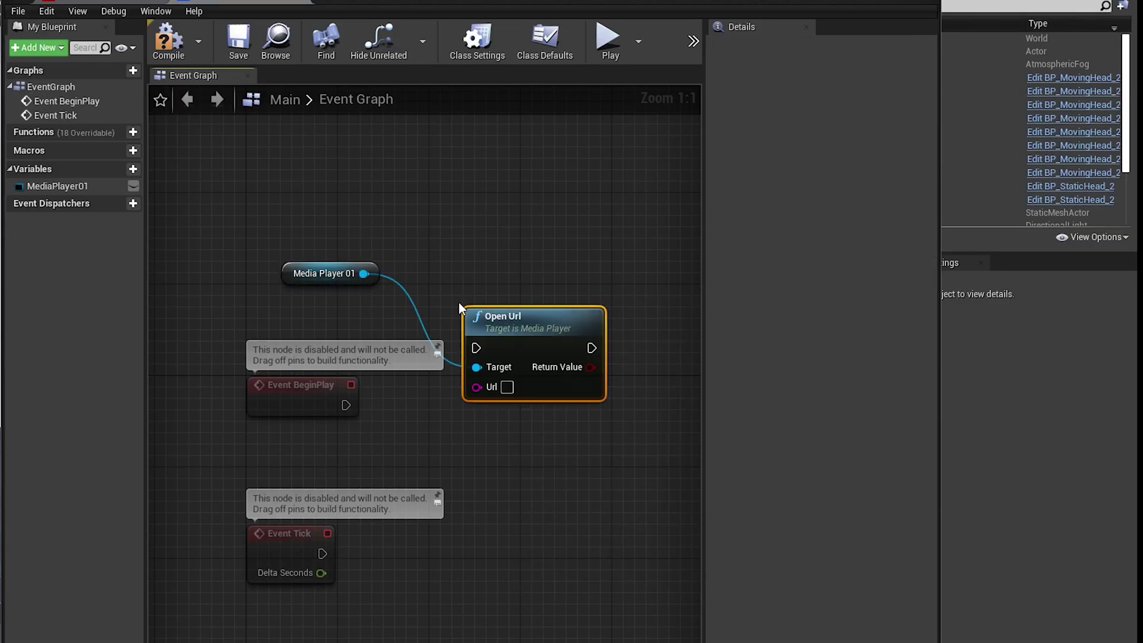
pyautogui.moveTo(533, 321); pyautogui.dragTo(579, 354)
pyautogui.click(554, 420)
pyautogui.write('vidcap://\\\\?\\usb#vid_046d&pid_082d&mi_00#9&212095a0&0&0000#{e5323777-f976-4f5b-9b55-b94699c46e44}\\global')
pyautogui.moveTo(579, 472); pyautogui.dragTo(460, 485, button='right')
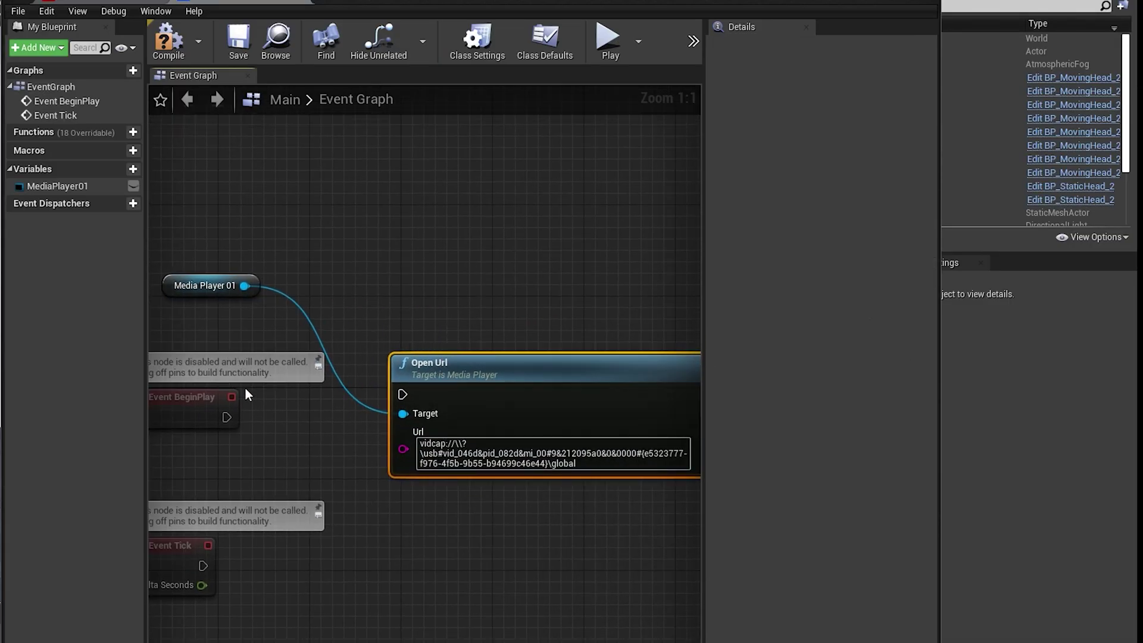
# - Connect Event BeginPlay to the Open Url node, then compile, save and close the Main level blueprint
pyautogui.moveTo(357, 399); pyautogui.dragTo(402, 394)
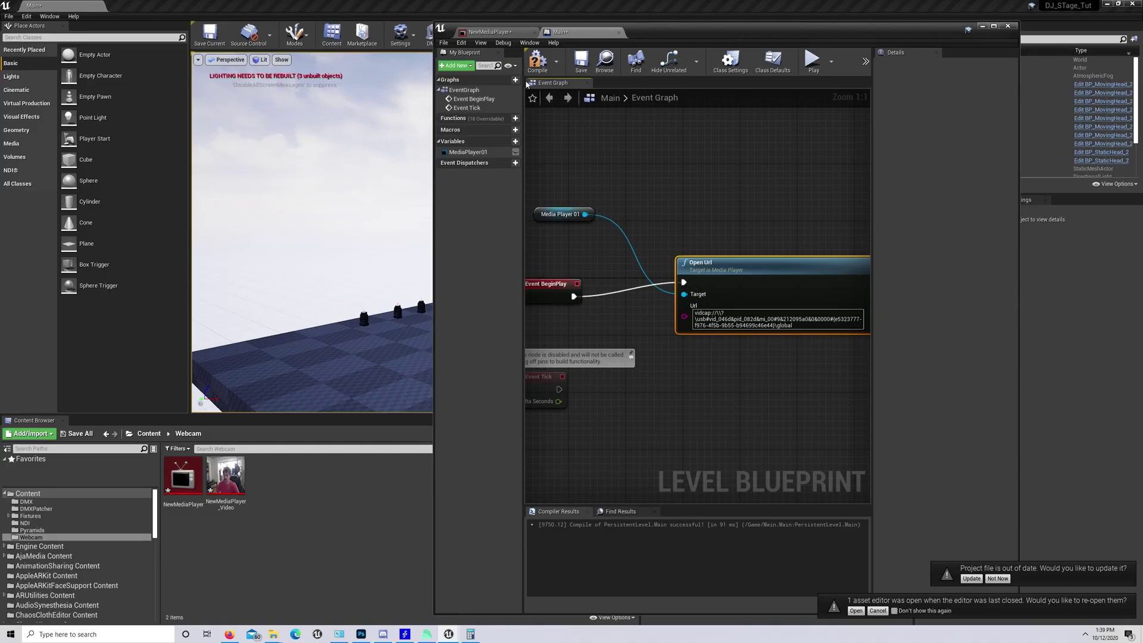
pyautogui.click(538, 61)
pyautogui.click(9, 16)
pyautogui.click(47, 95)
pyautogui.click(1007, 25)
# - Create a material named webcam_mat from the NewMediaPlayer_Video texture and test it on the upright pyramid in play mode
pyautogui.rightClick(237, 471)
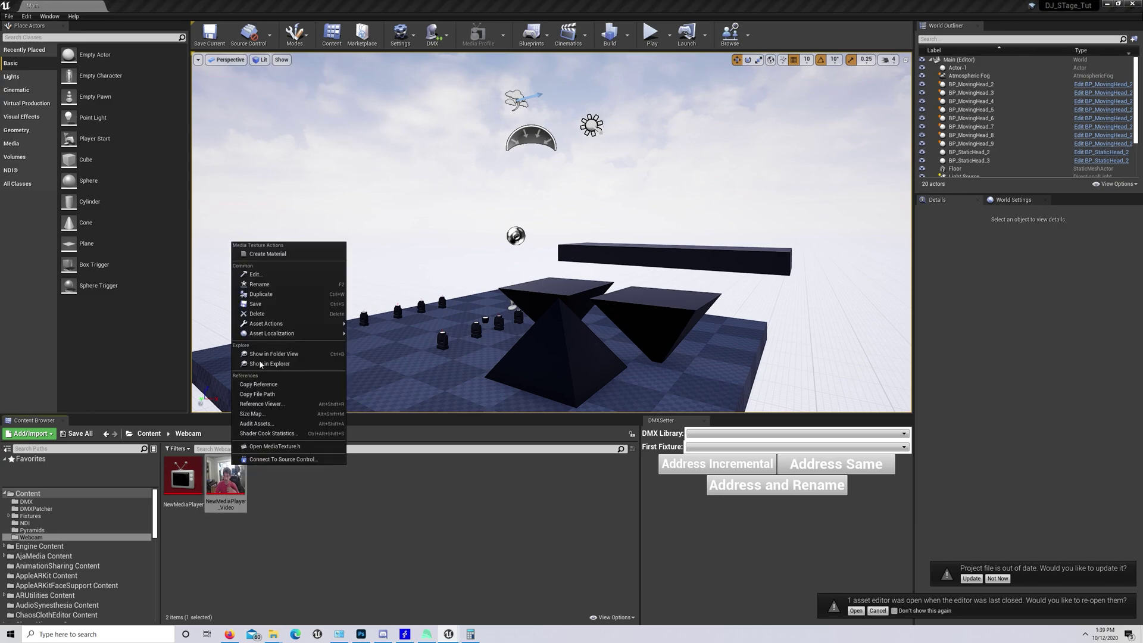
pyautogui.click(291, 256)
pyautogui.write('webcam_mat')
pyautogui.press('Return')
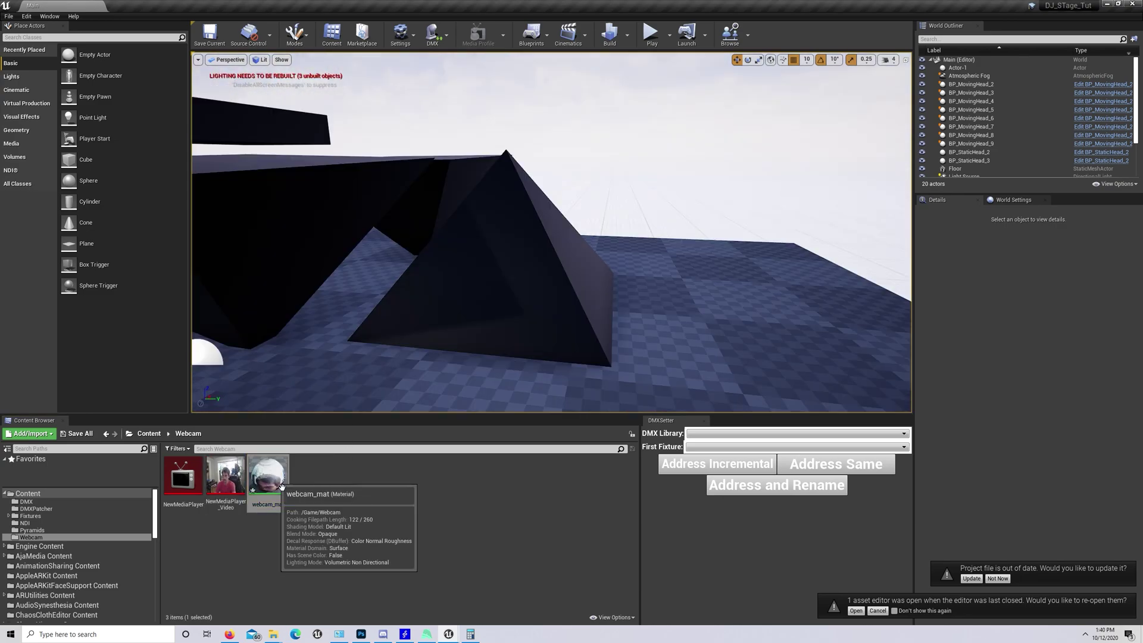
pyautogui.moveTo(268, 477); pyautogui.dragTo(462, 298)
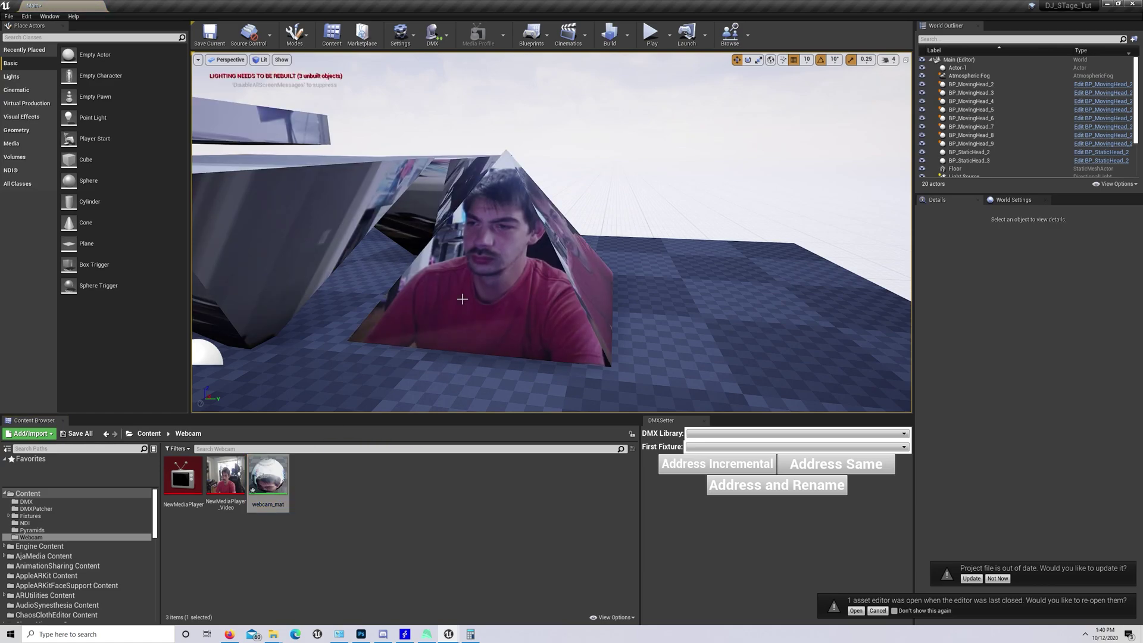
pyautogui.click(646, 46)
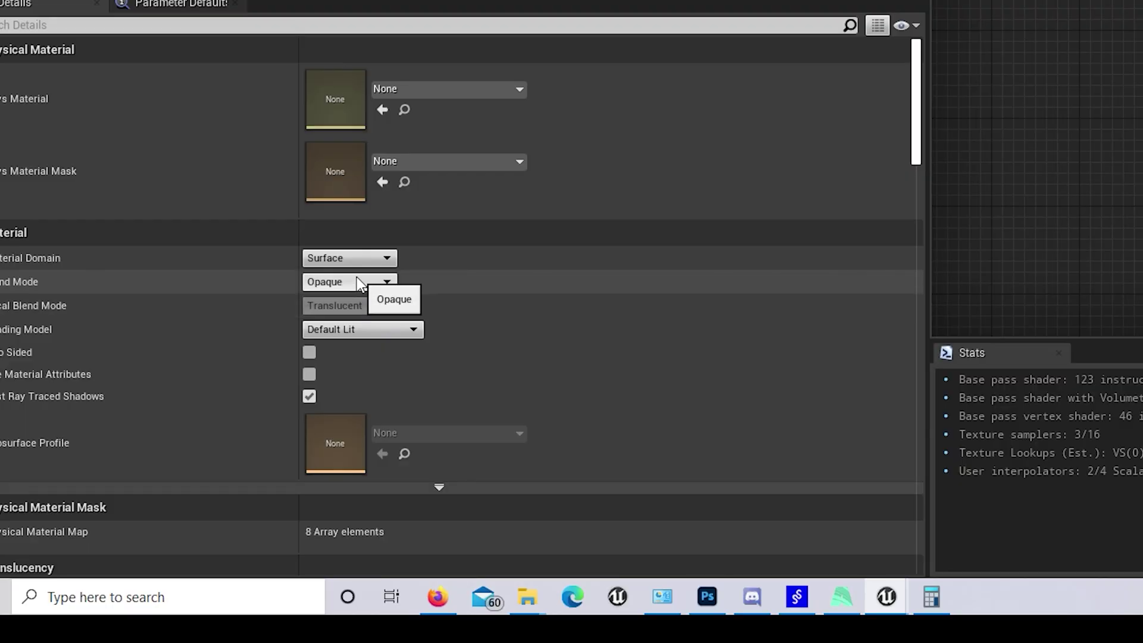
# - Set webcam_mat's Blend Mode to Masked and its Shading Model to Unlit
pyautogui.click(189, 481)
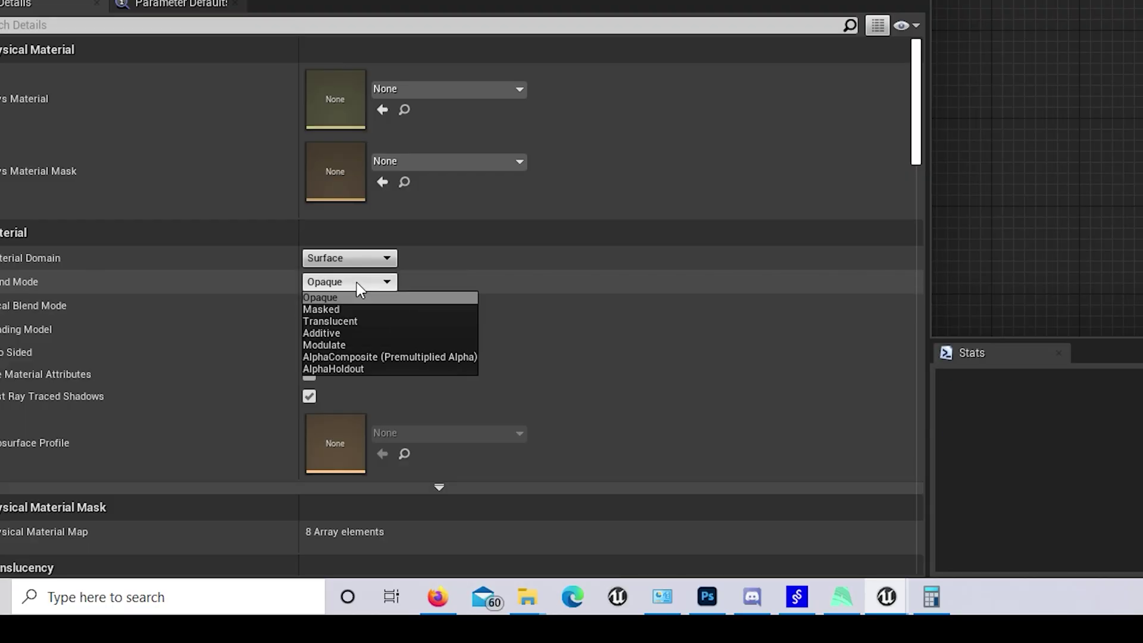
pyautogui.click(333, 309)
pyautogui.click(345, 329)
pyautogui.click(340, 343)
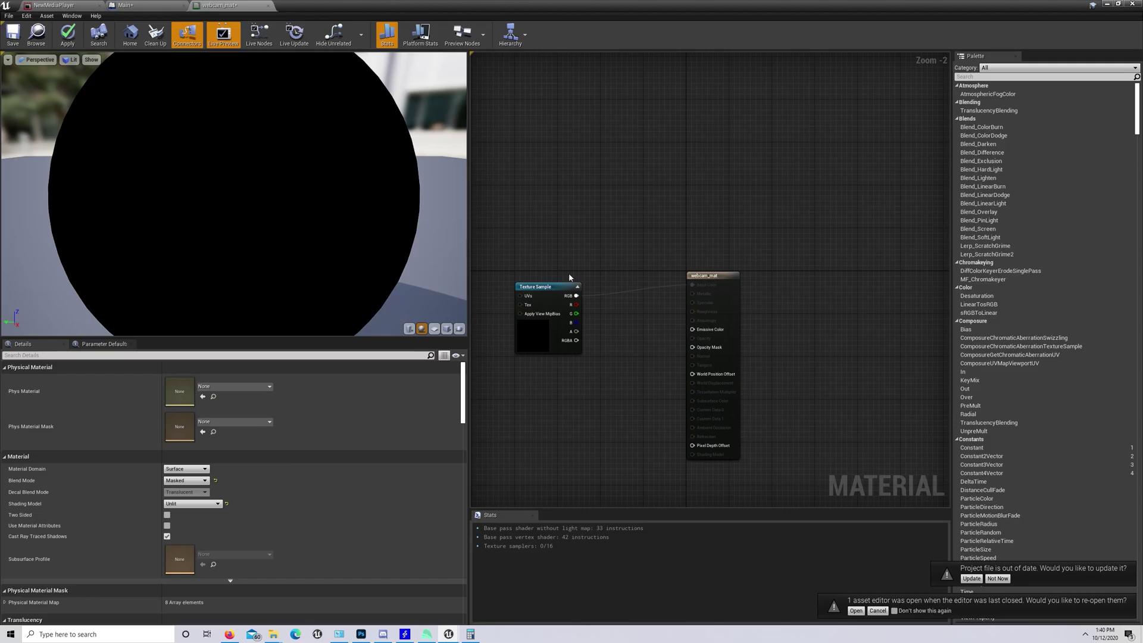
# - Feed the Texture Sample's RGB into an MF_Chromakeyer node and wire its outputs to webcam_mat's Emissive Color and Opacity Mask
pyautogui.moveTo(576, 296); pyautogui.dragTo(615, 314)
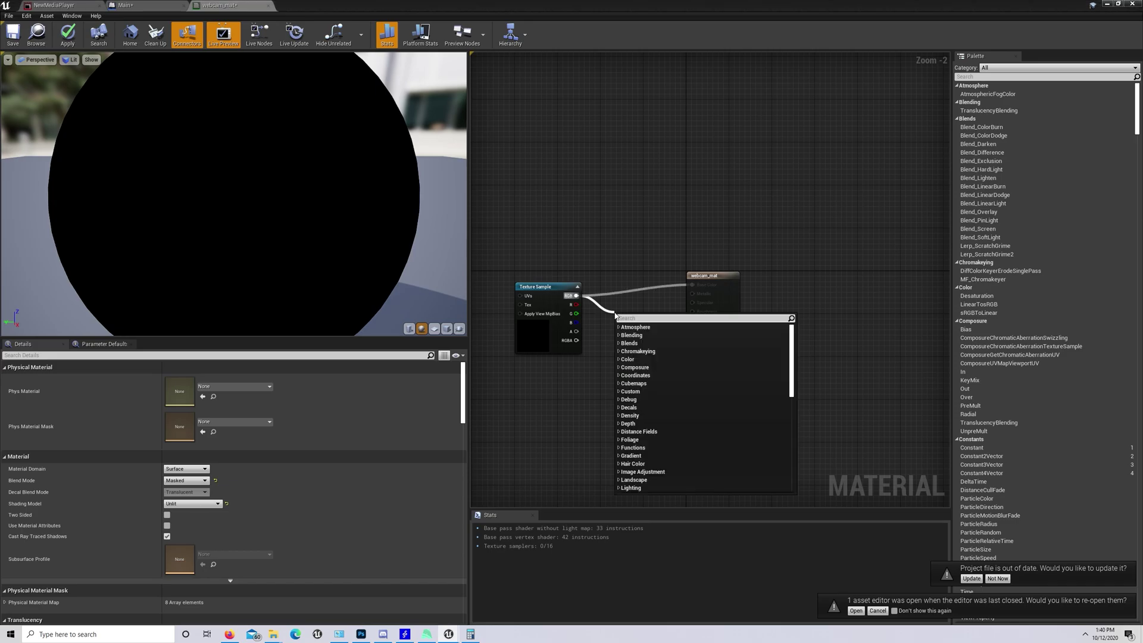
pyautogui.write('chroma')
pyautogui.click(644, 343)
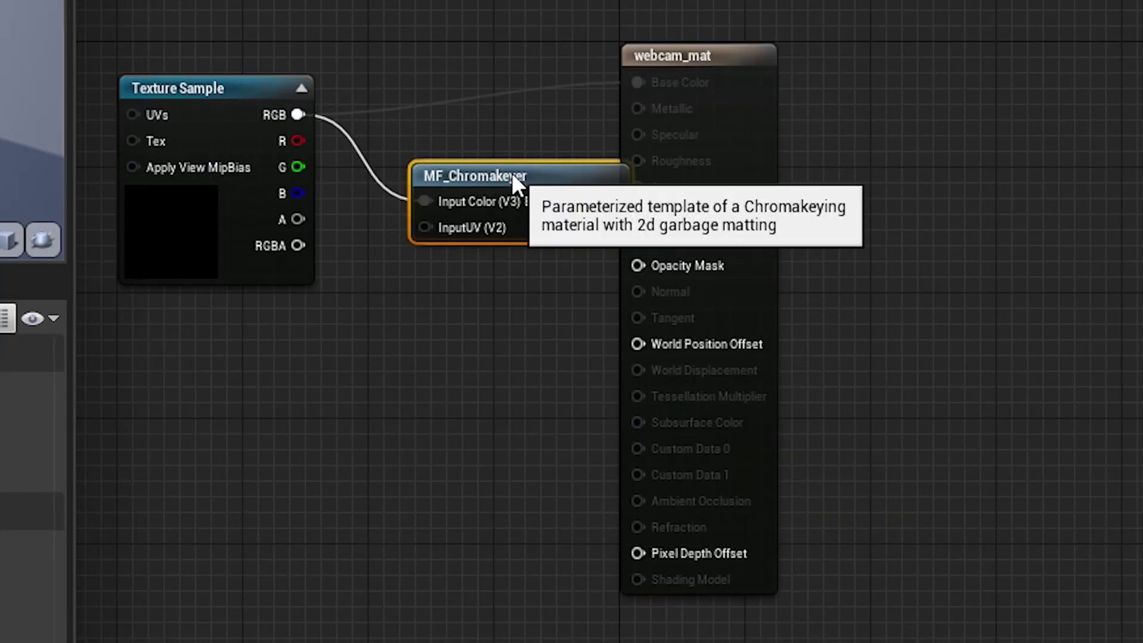
pyautogui.scroll(2, 574, 152)
pyautogui.moveTo(528, 85); pyautogui.dragTo(651, 193)
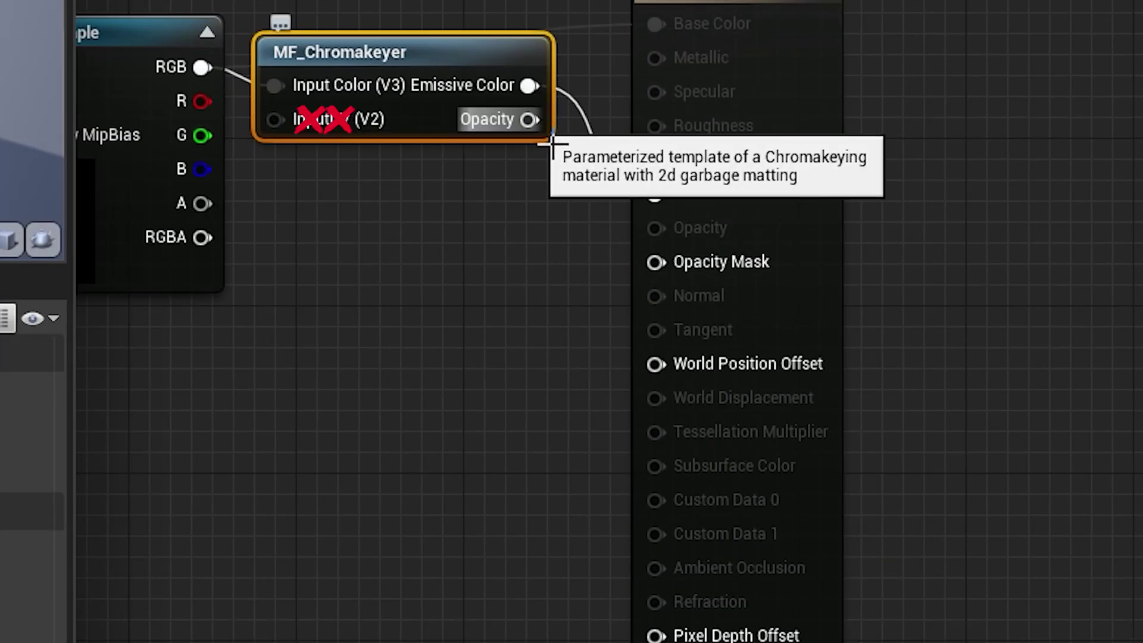
pyautogui.moveTo(529, 120); pyautogui.dragTo(661, 260)
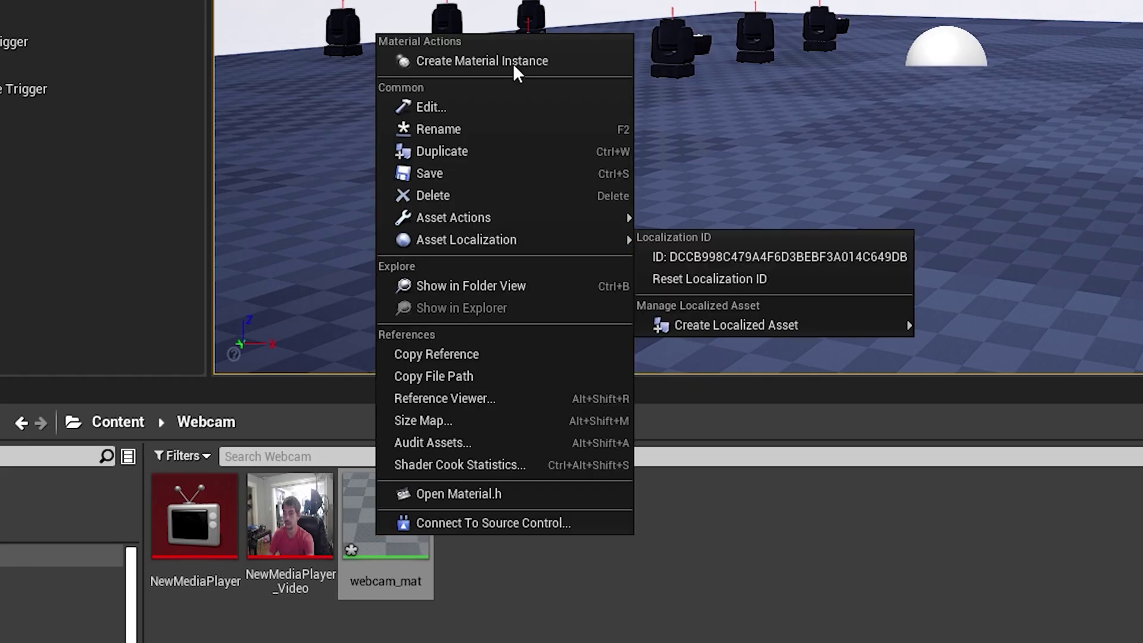
# - Create a material instance of webcam_mat, enable its Key Color override and open the color for editing
pyautogui.click(513, 60)
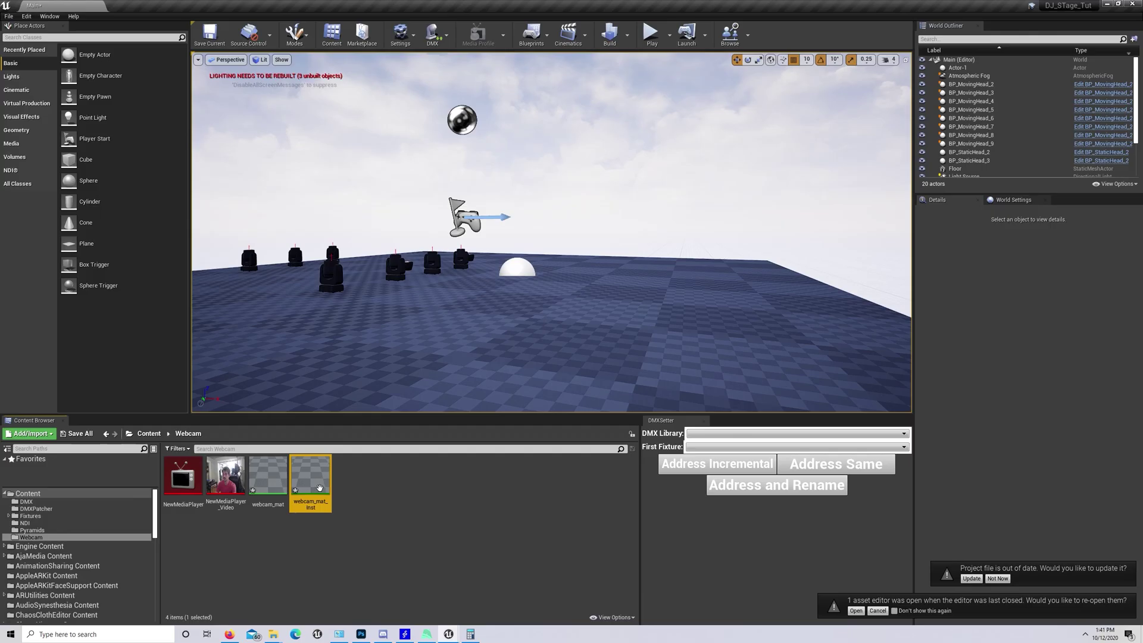
pyautogui.doubleClick(481, 515)
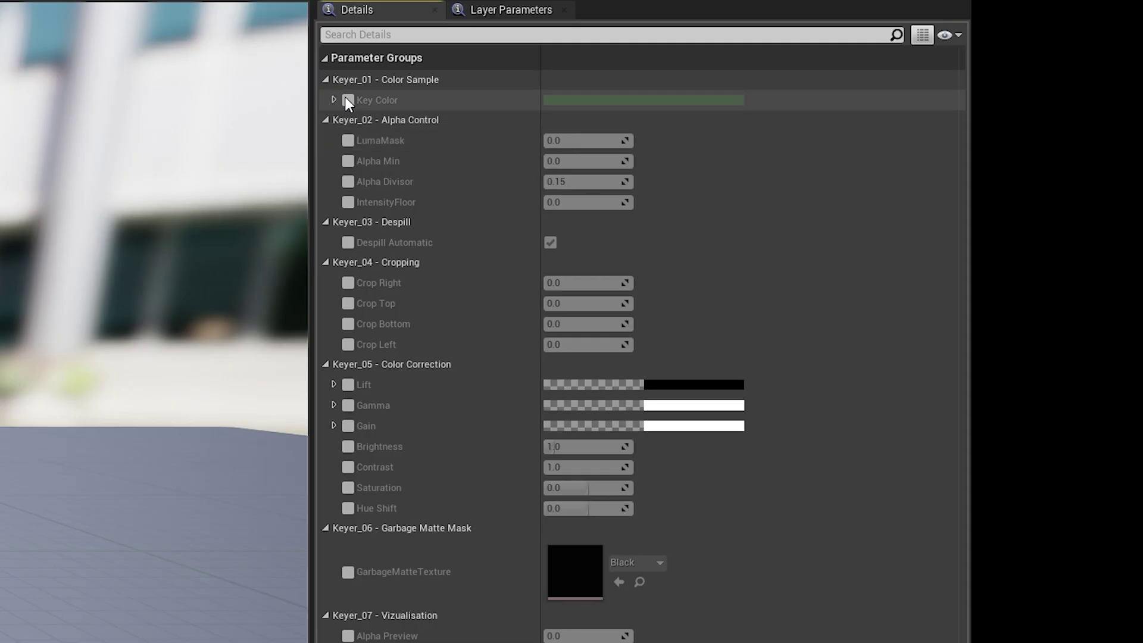
pyautogui.click(818, 103)
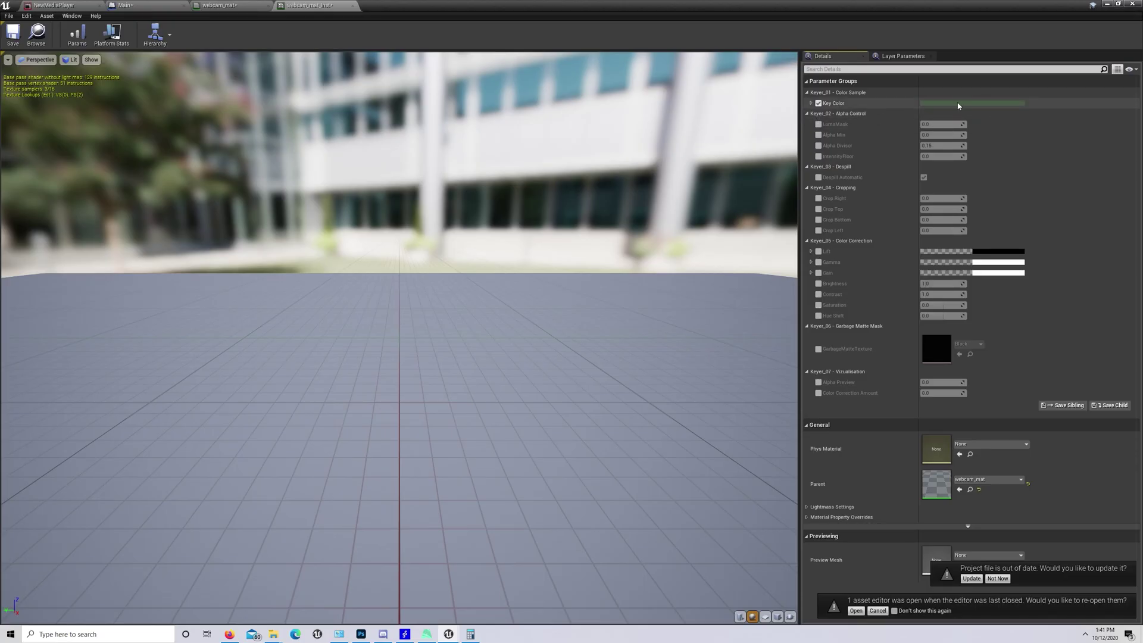
pyautogui.click(958, 104)
pyautogui.click(950, 109)
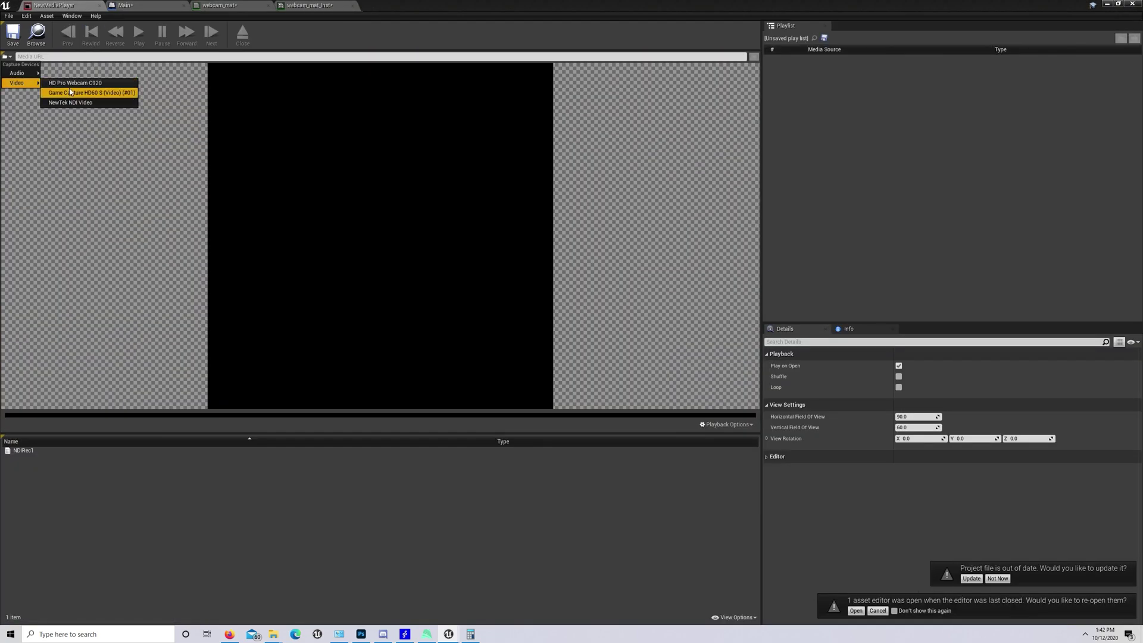
# - Open the HD Pro Webcam C920 feed in the media player and apply webcam_mat_Inst to the upright pyramid
pyautogui.click(70, 84)
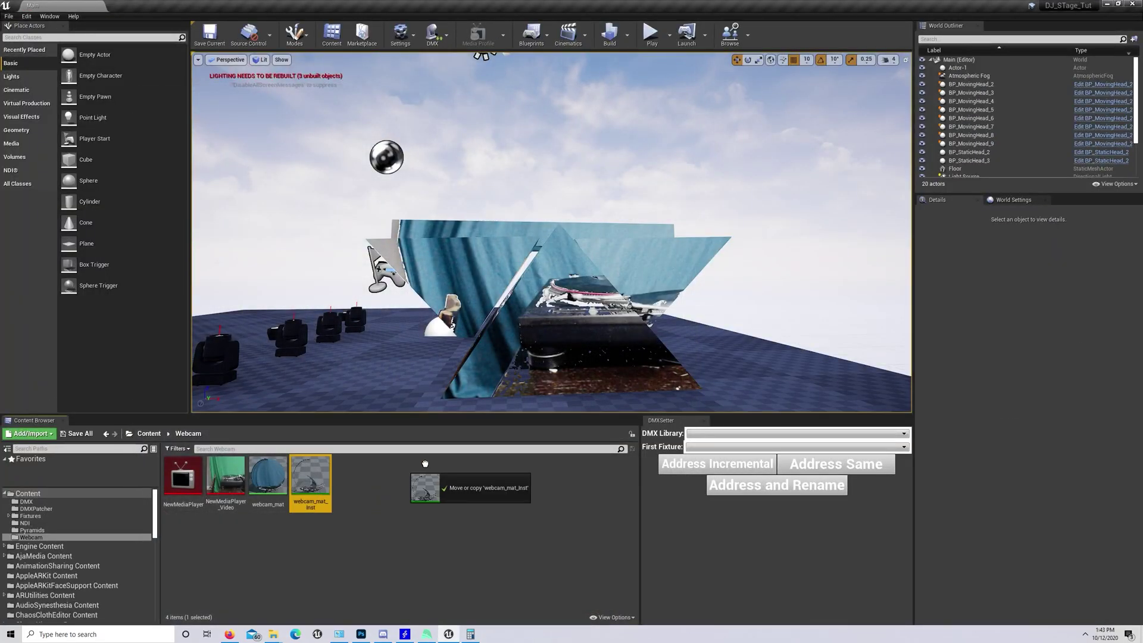
pyautogui.moveTo(425, 463); pyautogui.dragTo(574, 344)
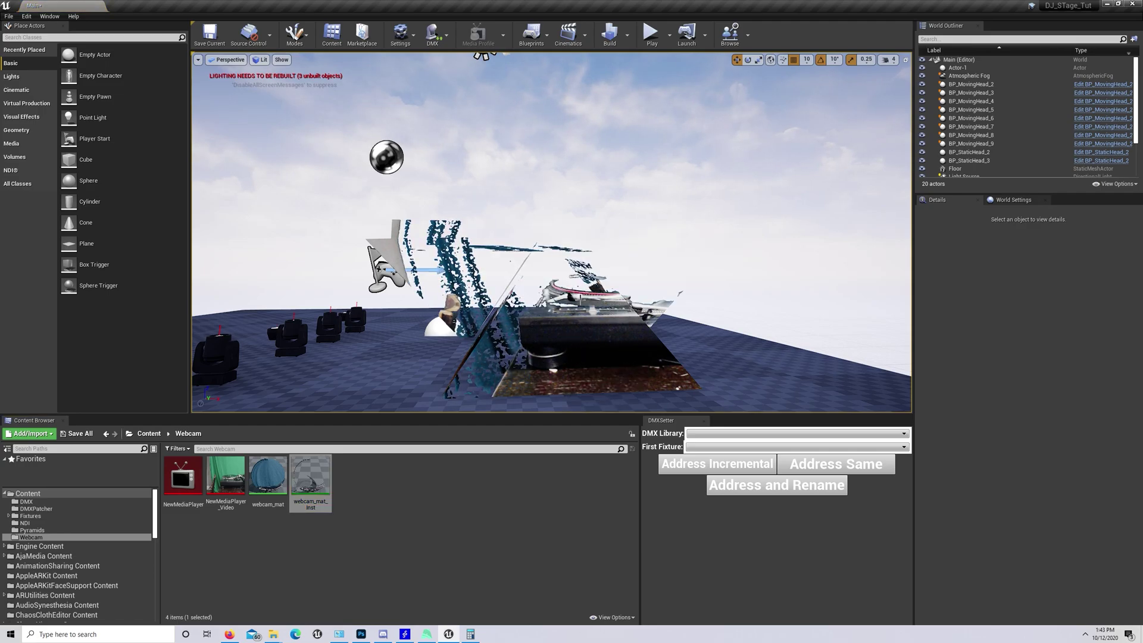
# - Set LumaMask to 0.514286 and Alpha Min to 0.095238 in the webcam_mat_Inst material instance
pyautogui.doubleClick(310, 479)
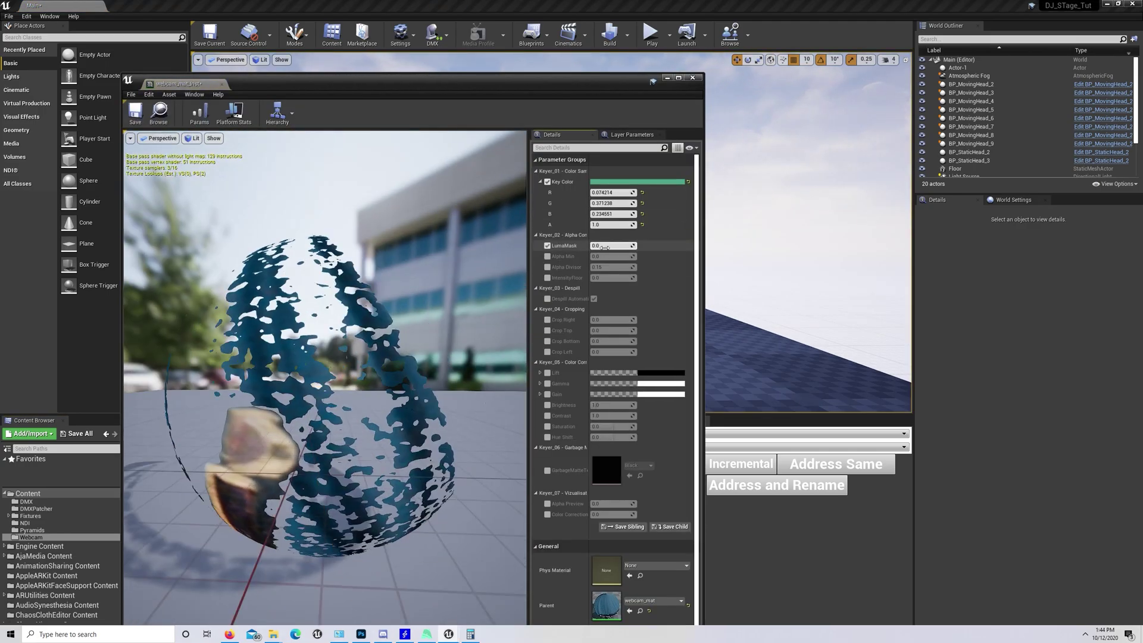
pyautogui.moveTo(613, 245); pyautogui.dragTo(644, 245)
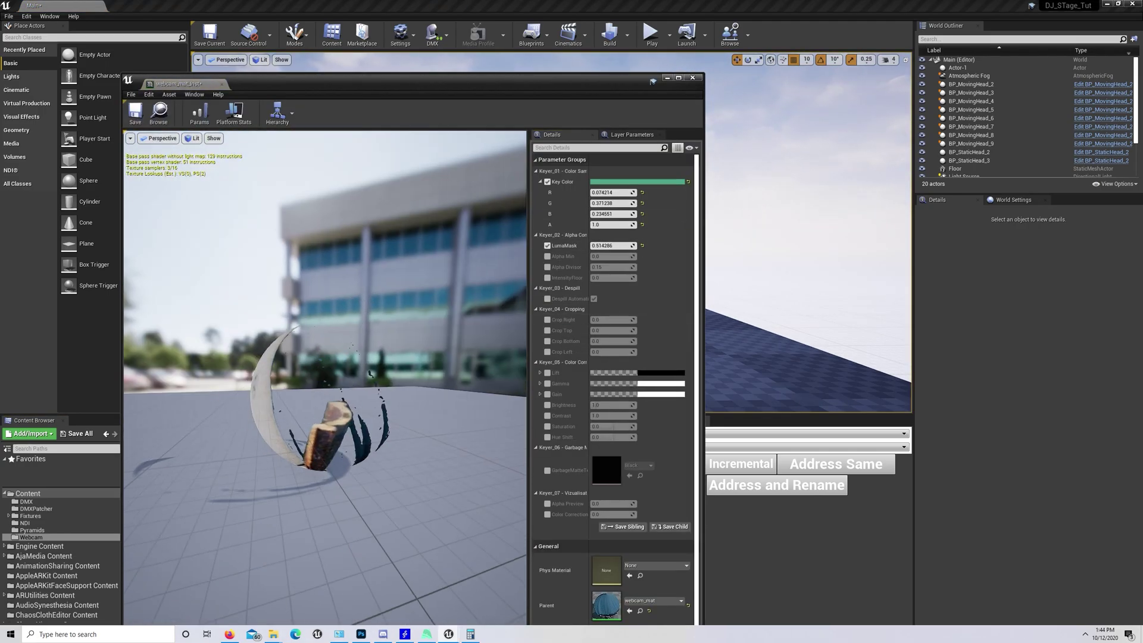
pyautogui.moveTo(613, 256); pyautogui.dragTo(618, 256)
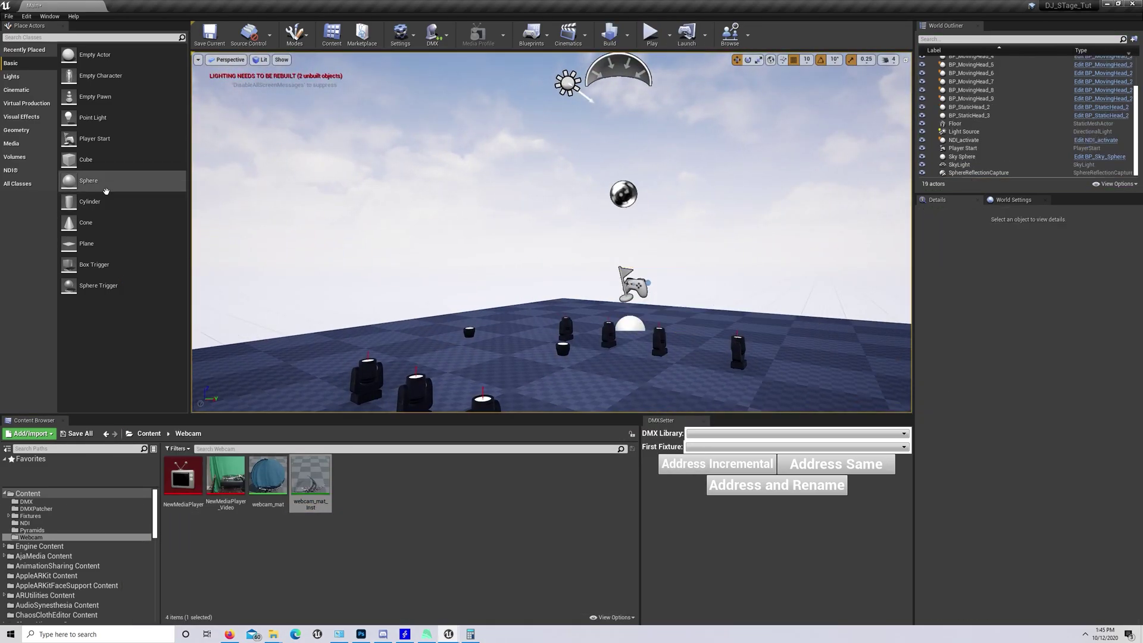
# - Place a Plane in the level, apply webcam_mat_Inst to it and stand it upright with 90° rotations in X and Z
pyautogui.moveTo(86, 244); pyautogui.dragTo(668, 288)
pyautogui.press('e')
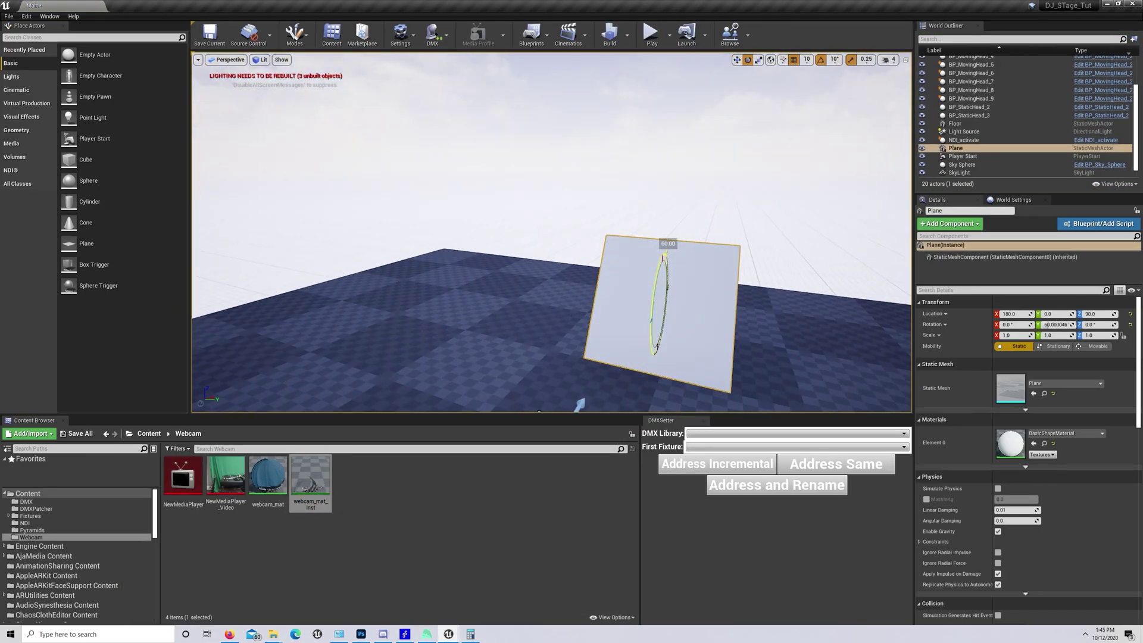
pyautogui.moveTo(311, 479); pyautogui.dragTo(660, 322)
pyautogui.moveTo(712, 298); pyautogui.dragTo(717, 323)
pyautogui.click(651, 35)
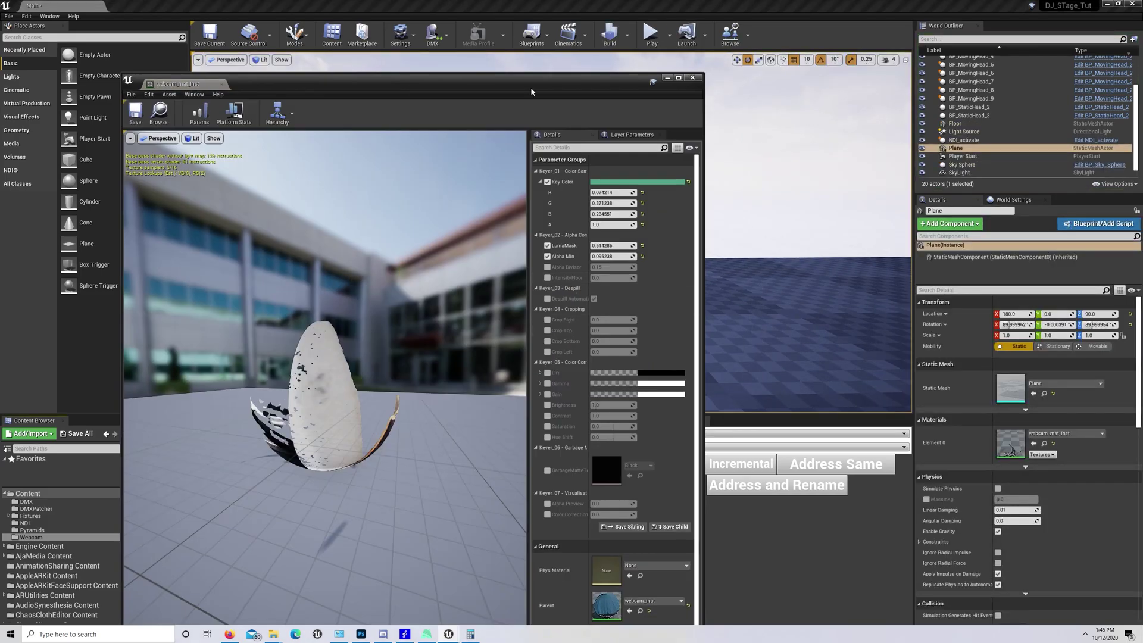
# - With the plane in view beside the instance editor, set Crop Left to 0.314286, LumaMask to 1.257511 and Alpha Min to -0.019047
pyautogui.moveTo(531, 92); pyautogui.dragTo(936, 99)
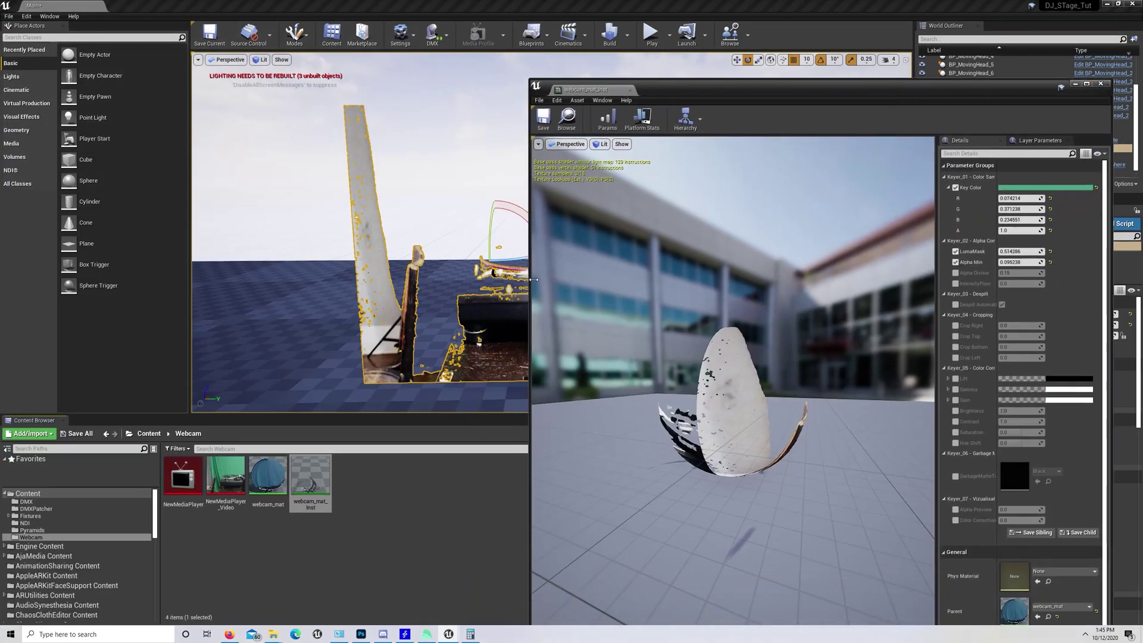
pyautogui.moveTo(533, 280); pyautogui.dragTo(691, 279)
pyautogui.click(1002, 358)
pyautogui.moveTo(1030, 357); pyautogui.dragTo(1044, 357)
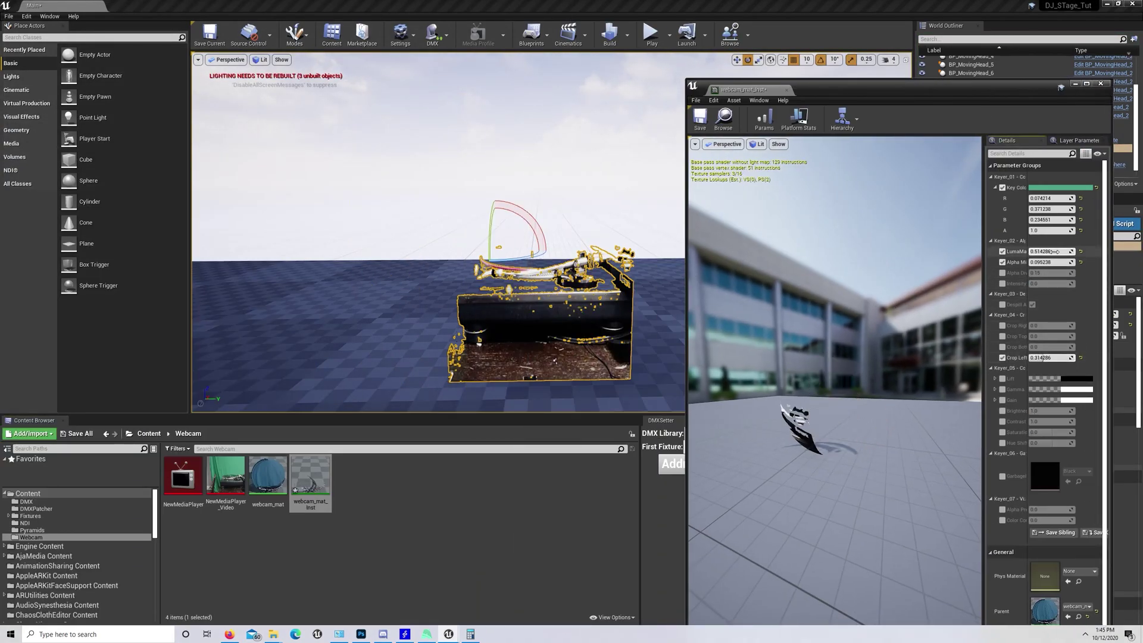
pyautogui.moveTo(1055, 252); pyautogui.dragTo(1087, 252)
pyautogui.moveTo(1050, 262); pyautogui.dragTo(1045, 262)
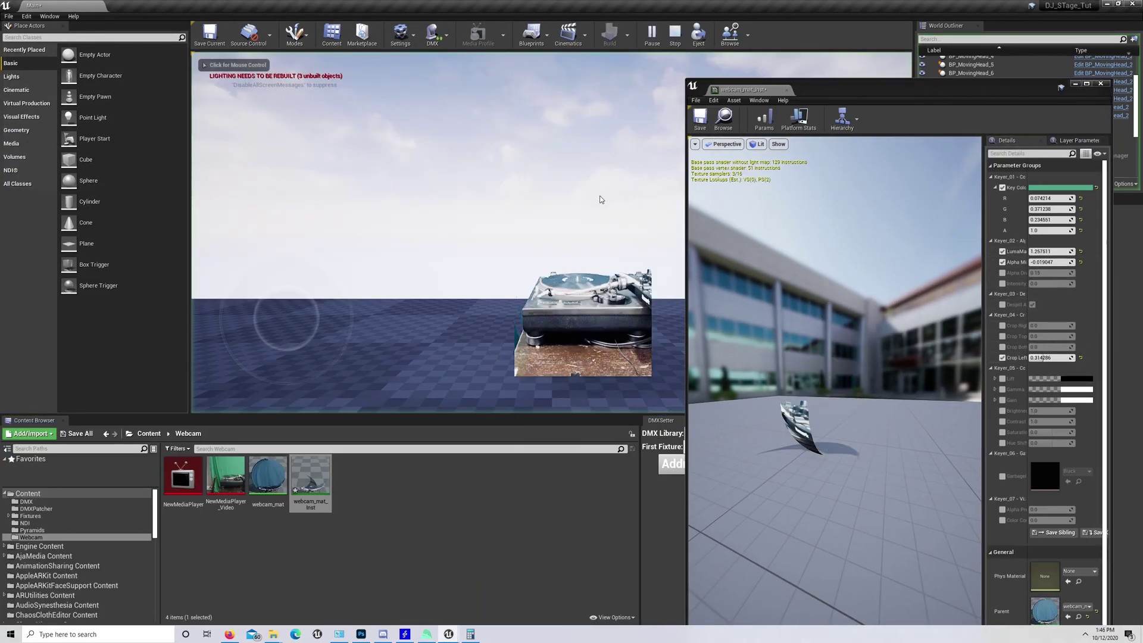
# - Walk toward the keyed webcam plane and back away in play mode to inspect it
pyautogui.click(601, 199)
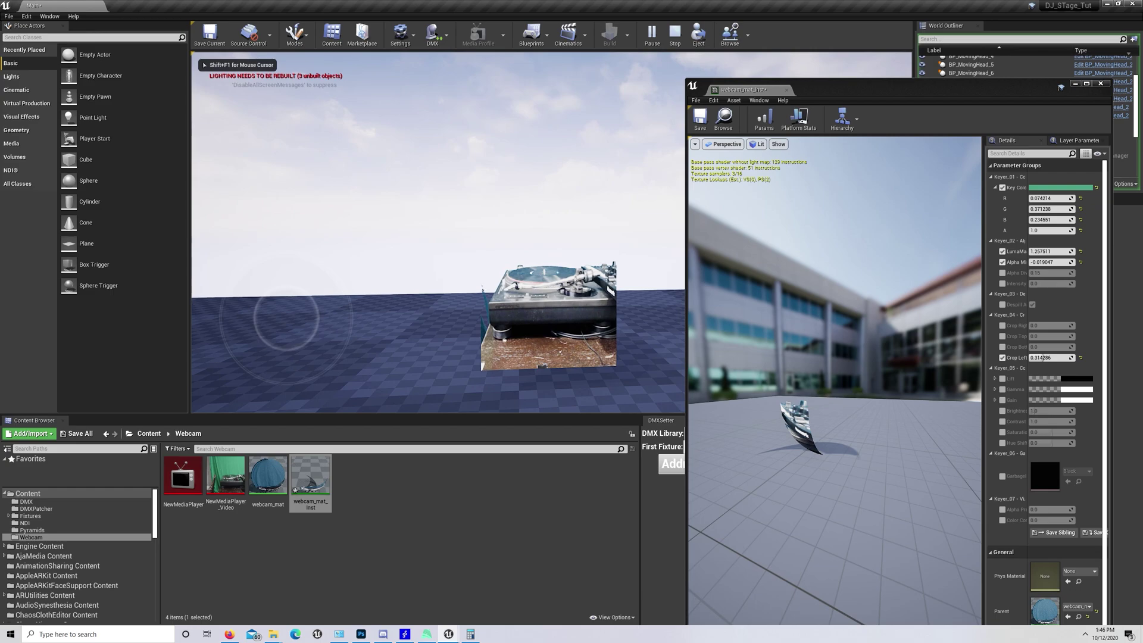
pyautogui.press('w')
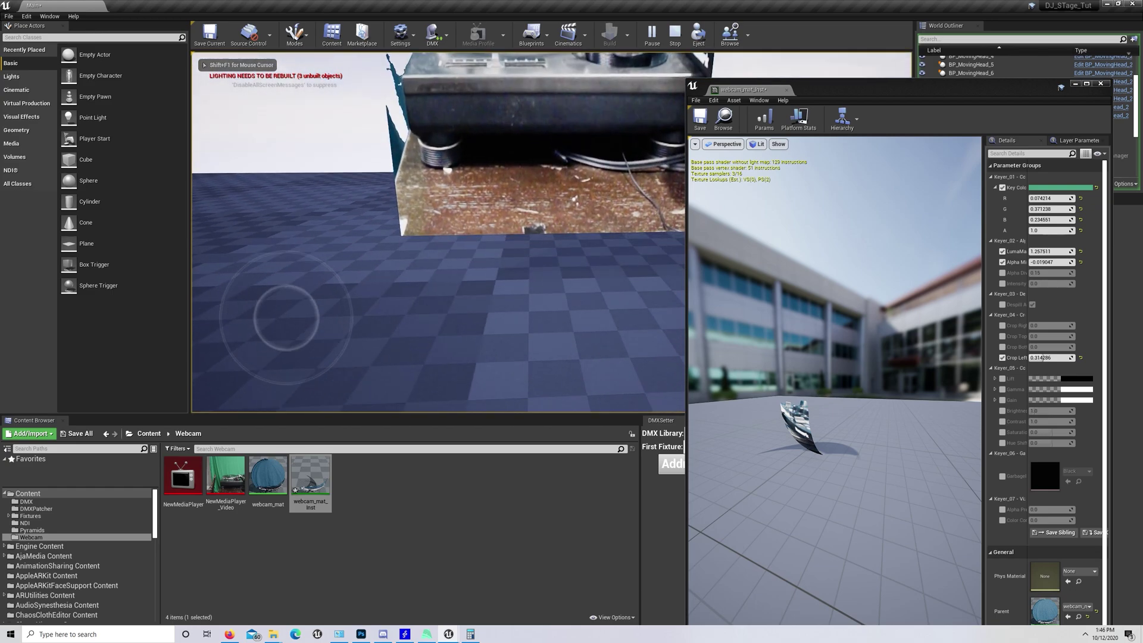
pyautogui.press('s')
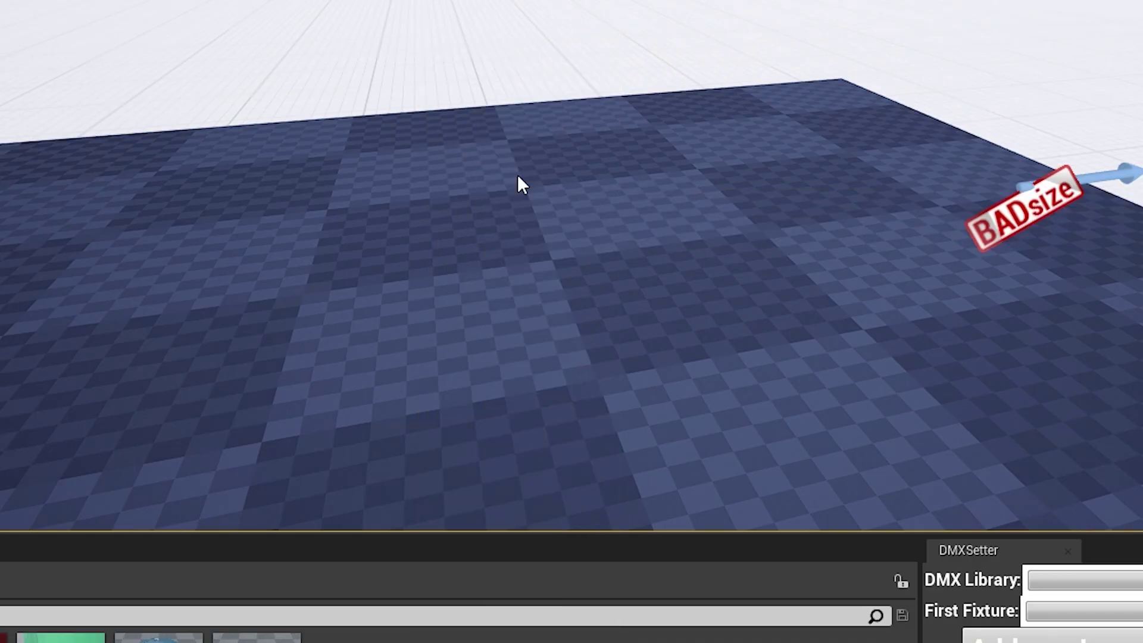
# - Create an Actor blueprint named FollowMee in the Webcam folder and open it
pyautogui.click(477, 196)
pyautogui.write('FollowMee')
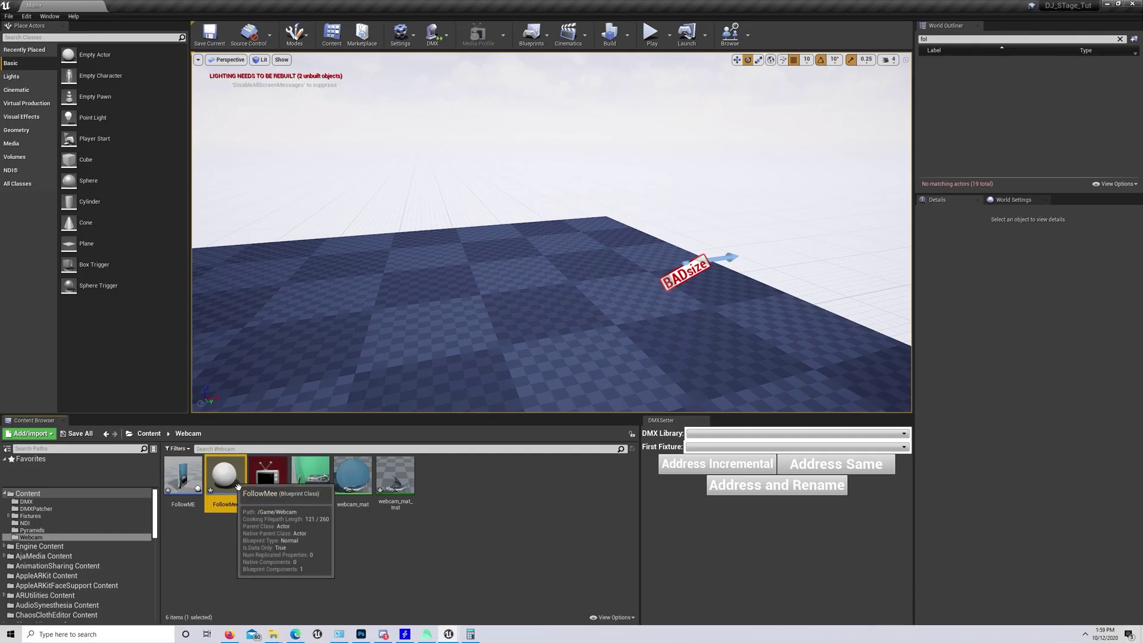
pyautogui.doubleClick(238, 487)
# - Add a Plane component to FollowMee and rotate it 90° about X so it stands upright
pyautogui.click(488, 46)
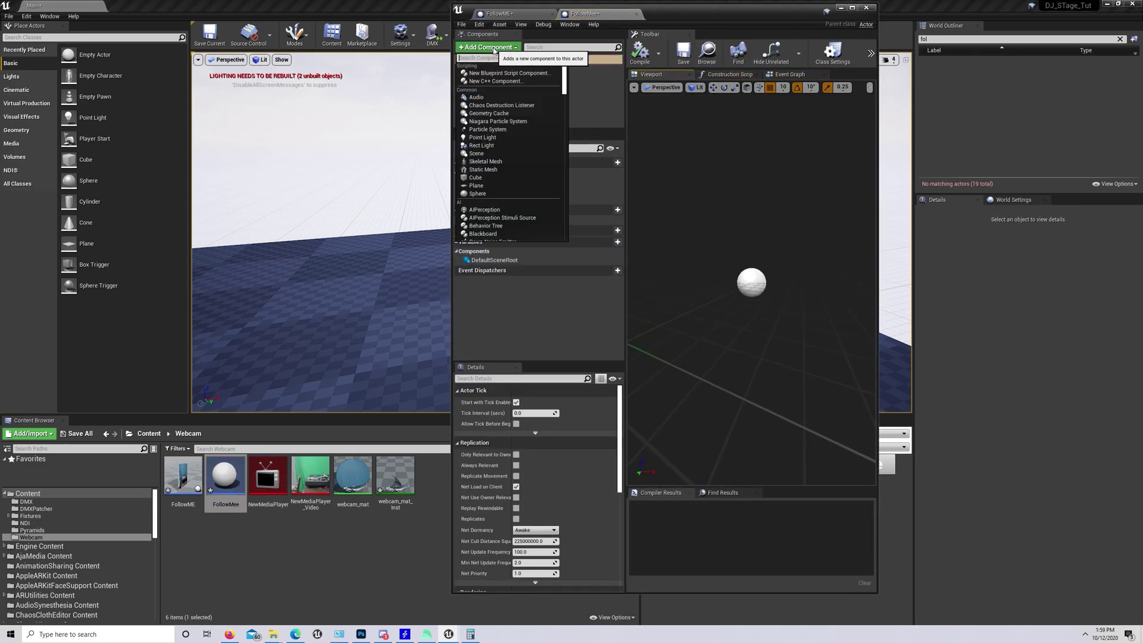
pyautogui.click(476, 186)
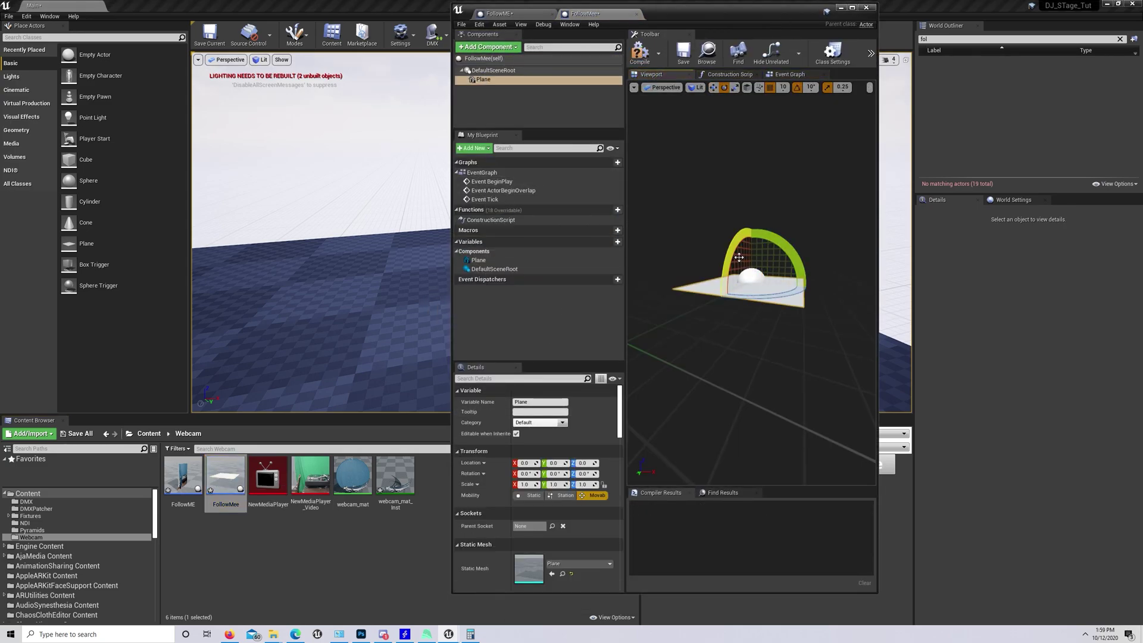
pyautogui.moveTo(738, 257); pyautogui.dragTo(708, 297)
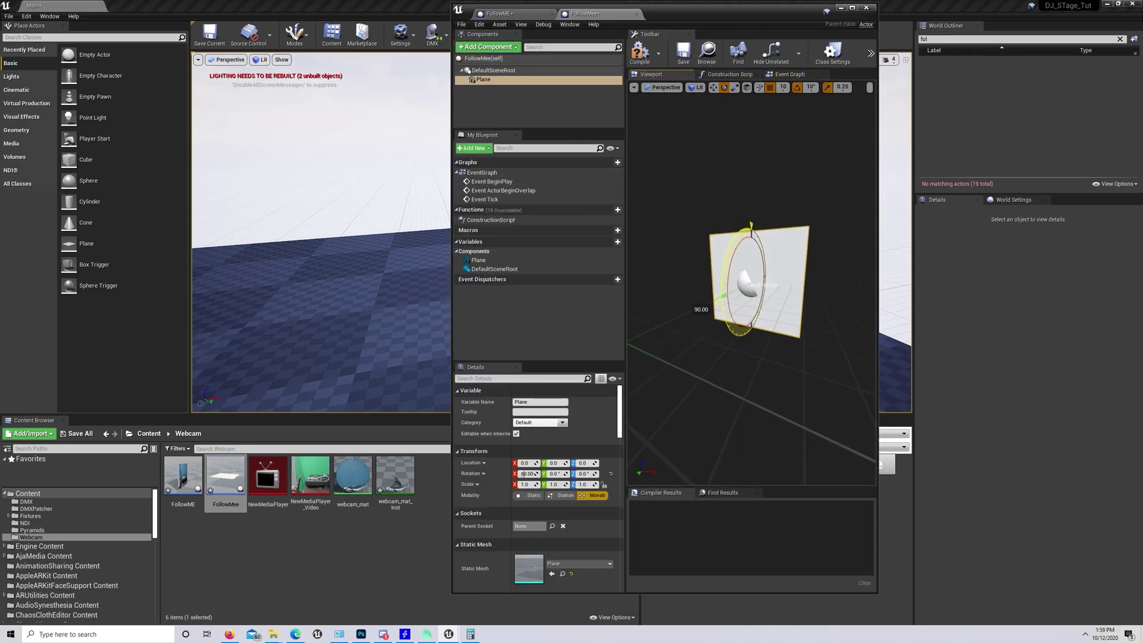
# - Place a Get Player Controller node in FollowMee's Event Graph
pyautogui.click(789, 74)
pyautogui.click(852, 7)
pyautogui.rightClick(517, 308)
pyautogui.write('get pla')
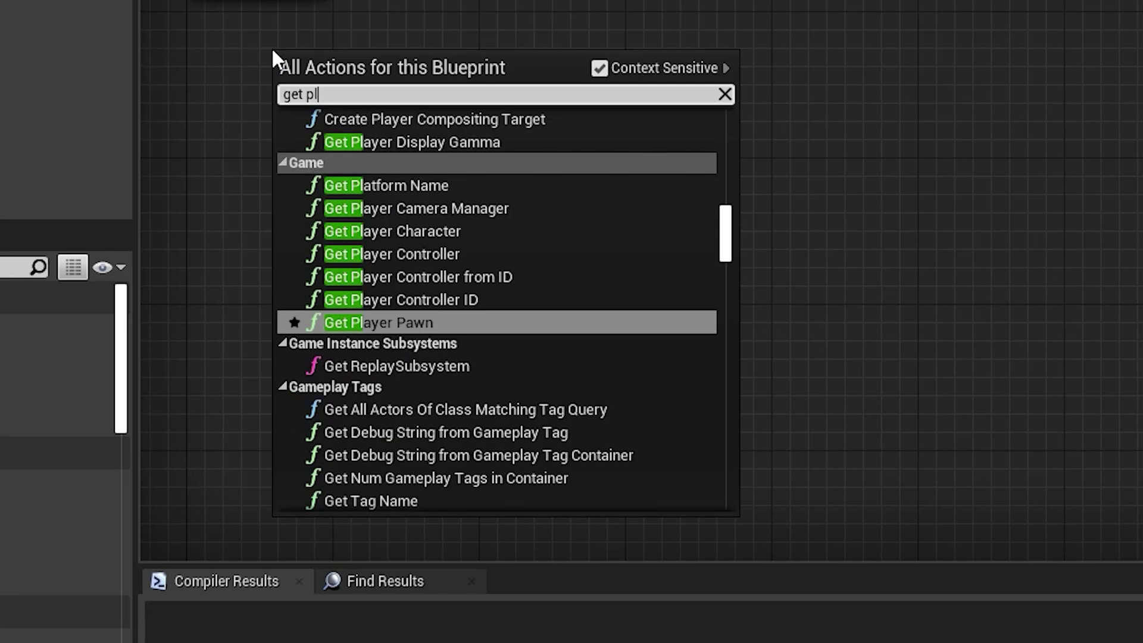
# - Chain a Player Camera Manager getter from the player controller's Return Value and feed it into a Get Camera Location node
pyautogui.moveTo(482, 94); pyautogui.dragTo(530, 88)
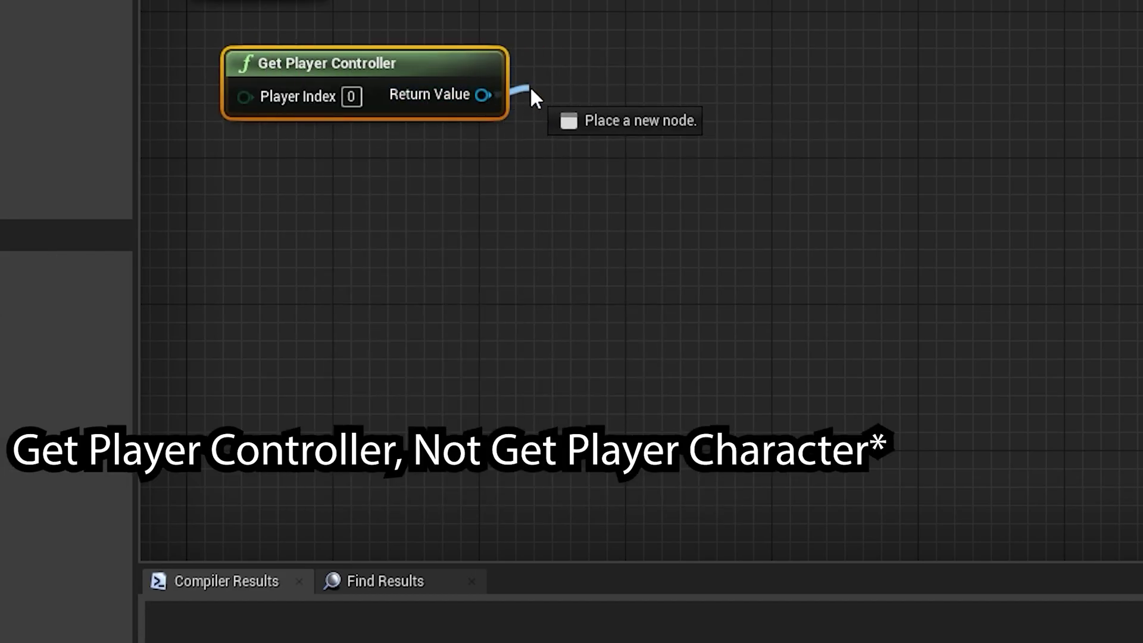
pyautogui.write('get camera')
pyautogui.press('Return')
pyautogui.moveTo(812, 105); pyautogui.dragTo(861, 139)
pyautogui.write('location')
pyautogui.press('Return')
# - Add a GetActorLocation node below the Get Camera Location node in FollowMee's Event Graph
pyautogui.rightClick(632, 326)
pyautogui.write('get')
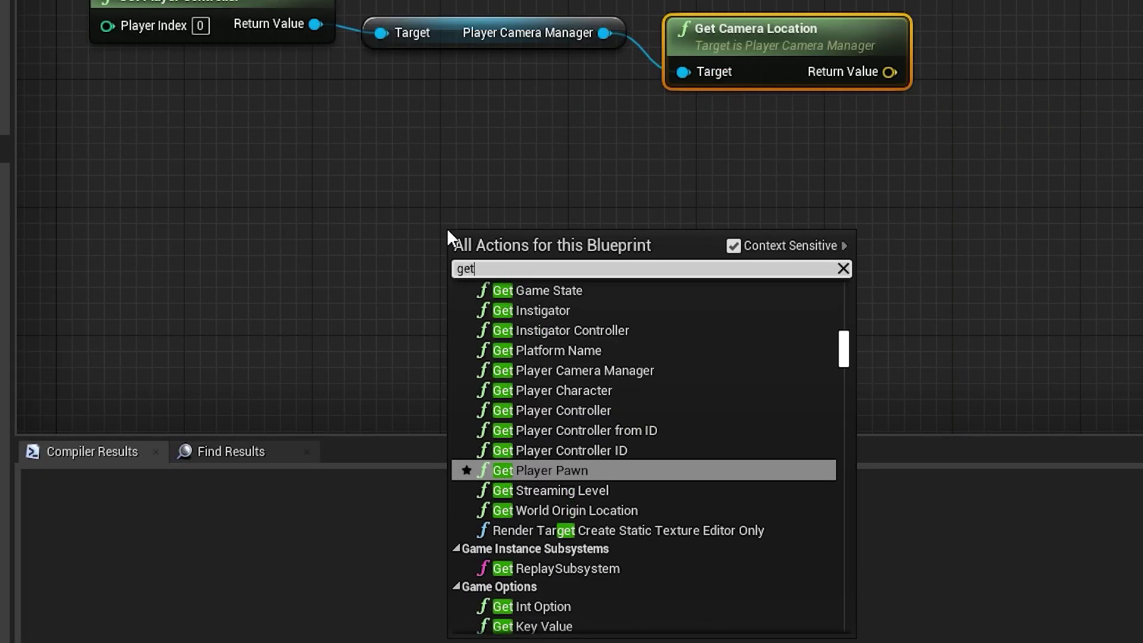
pyautogui.write(' actor lo')
pyautogui.press('Return')
pyautogui.moveTo(548, 286); pyautogui.dragTo(725, 255)
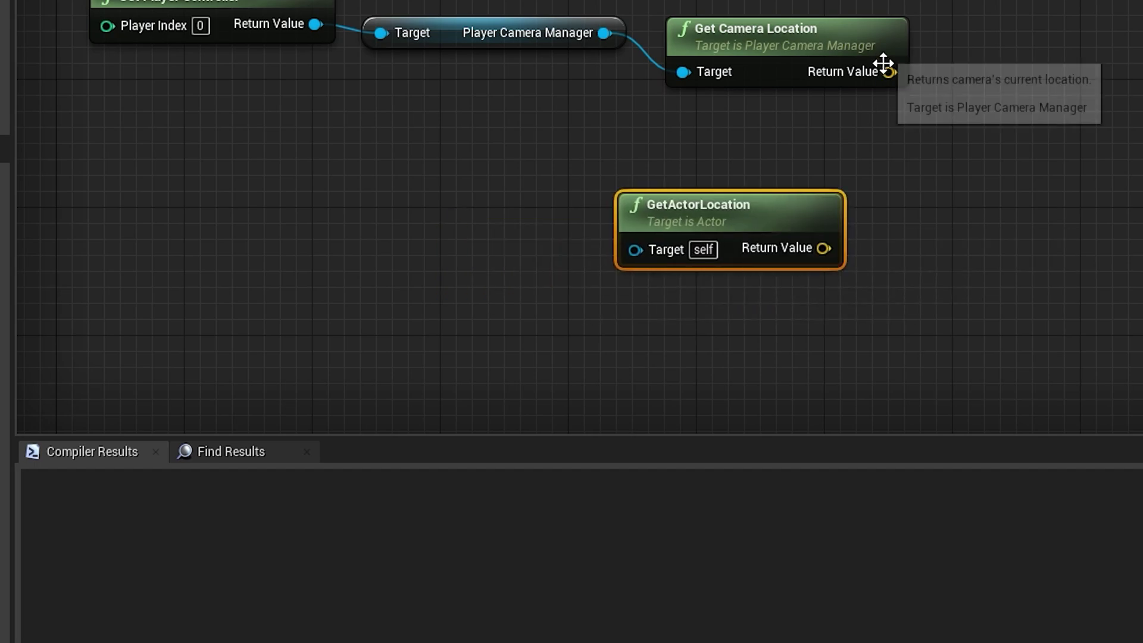
# - Subtract the actor location from the camera location and feed the result into a RotationFromXVector node
pyautogui.moveTo(890, 72); pyautogui.dragTo(913, 90)
pyautogui.write('-')
pyautogui.click(1006, 227)
pyautogui.moveTo(824, 248); pyautogui.dragTo(938, 134)
pyautogui.moveTo(1023, 122); pyautogui.dragTo(1037, 52)
pyautogui.write('x from')
pyautogui.click(777, 214)
# - Run a SetActorRotation node from Event Tick, with RotationFromXVector's Return Value driving New Rotation
pyautogui.moveTo(532, 269); pyautogui.dragTo(740, 224)
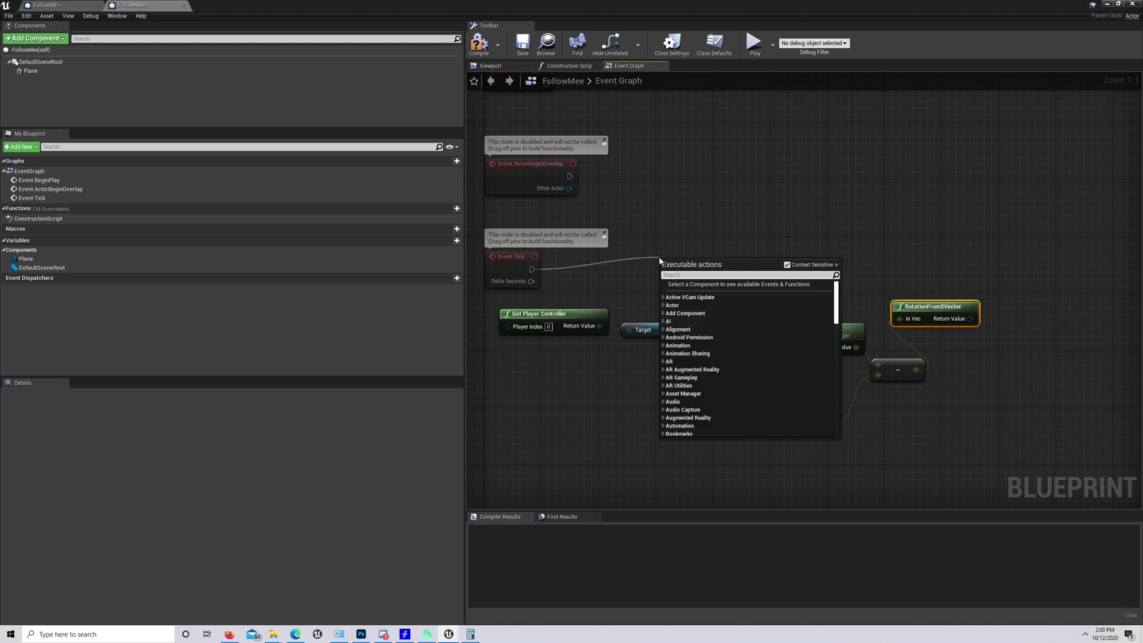
pyautogui.write('set rot')
pyautogui.click(714, 361)
pyautogui.moveTo(956, 372); pyautogui.dragTo(325, 328)
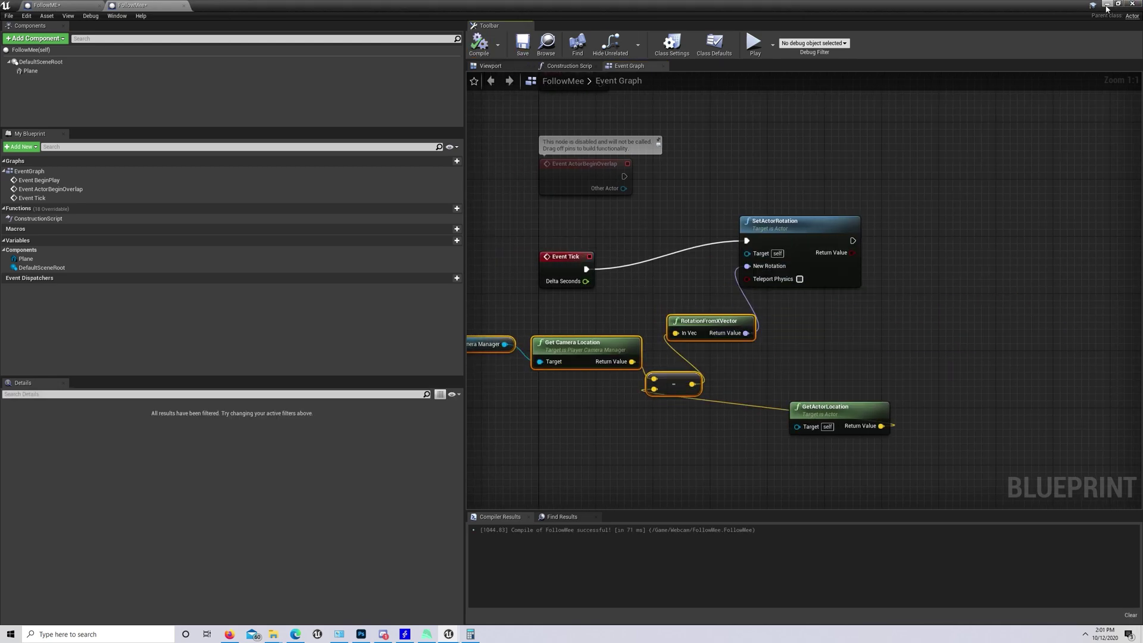
# - Assign the webcam_mat material to FollowMee's Plane component
pyautogui.click(30, 71)
pyautogui.scroll(-3, 212, 566)
pyautogui.moveTo(648, 4); pyautogui.dragTo(665, 11)
pyautogui.moveTo(350, 490); pyautogui.dragTo(525, 521)
# - Place a FollowMee actor in the level above the floor and briefly play the level to test it
pyautogui.click(841, 8)
pyautogui.moveTo(226, 476); pyautogui.dragTo(485, 257)
pyautogui.click(739, 61)
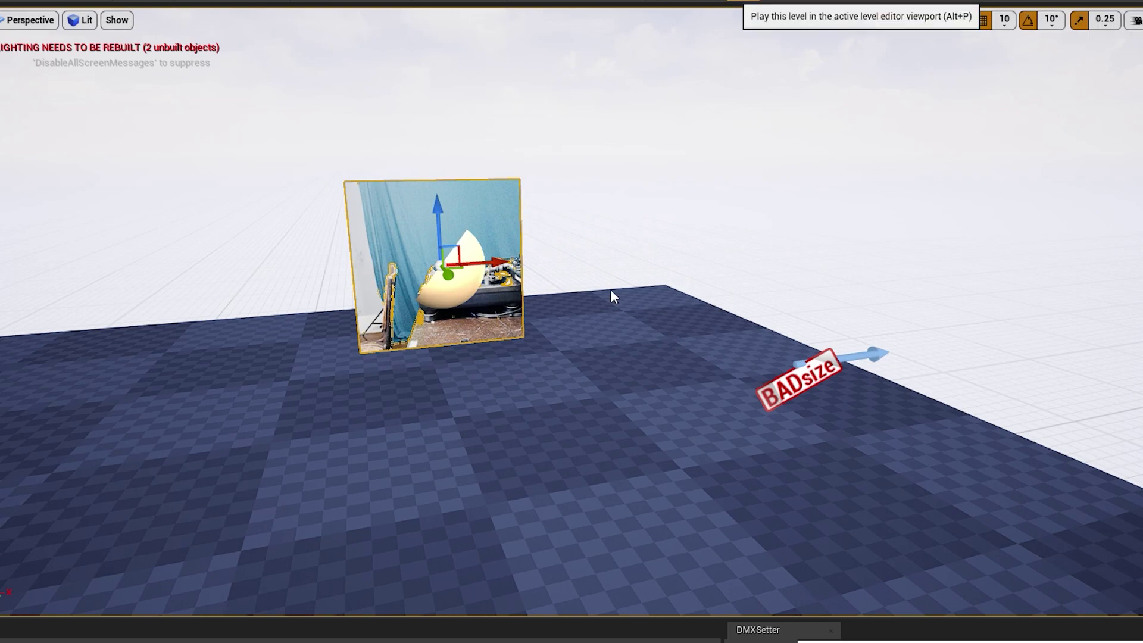
pyautogui.hotkey('alt', 'p')
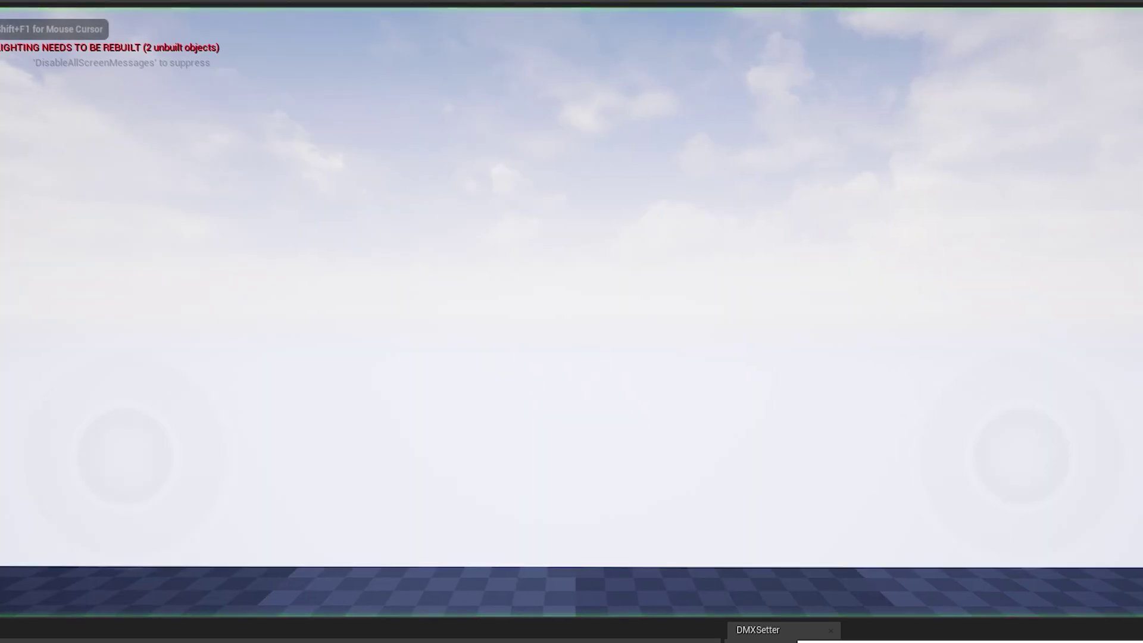
pyautogui.press('Escape')
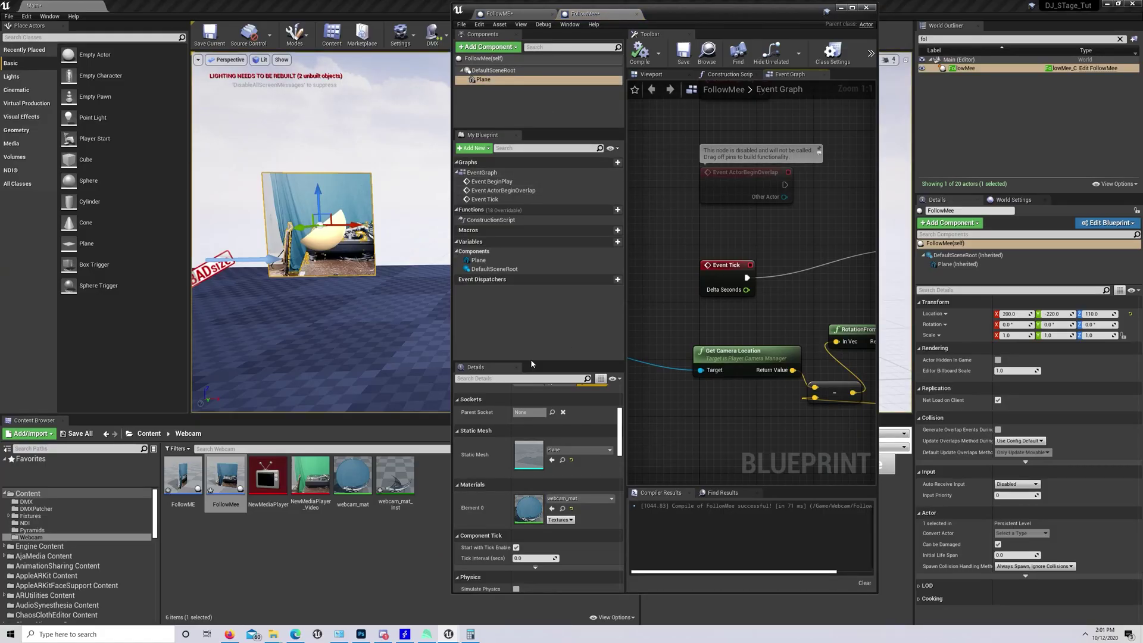
# - Adjust the Plane component's rotation so it faces the camera and check it by playing the level
pyautogui.scroll(4, 536, 417)
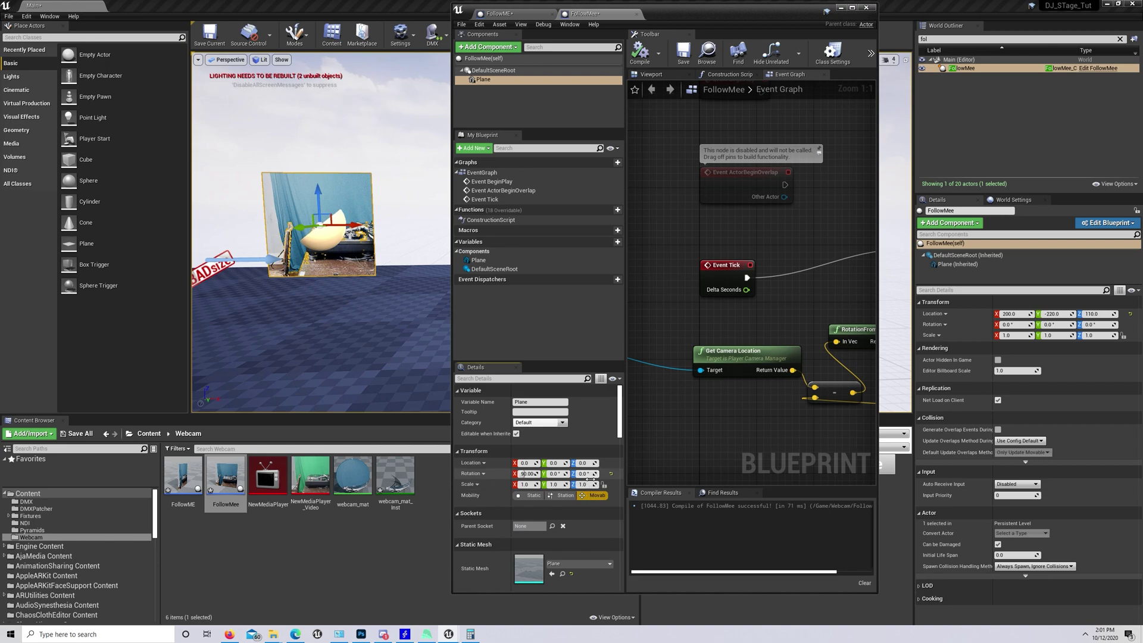
pyautogui.press('Return')
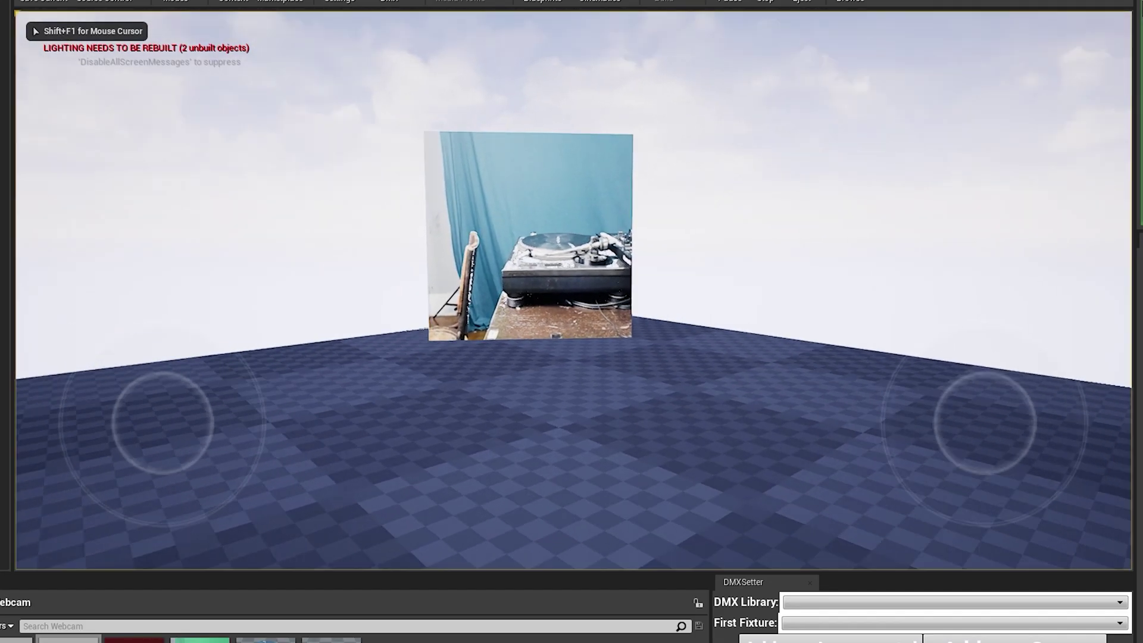
pyautogui.press('e')
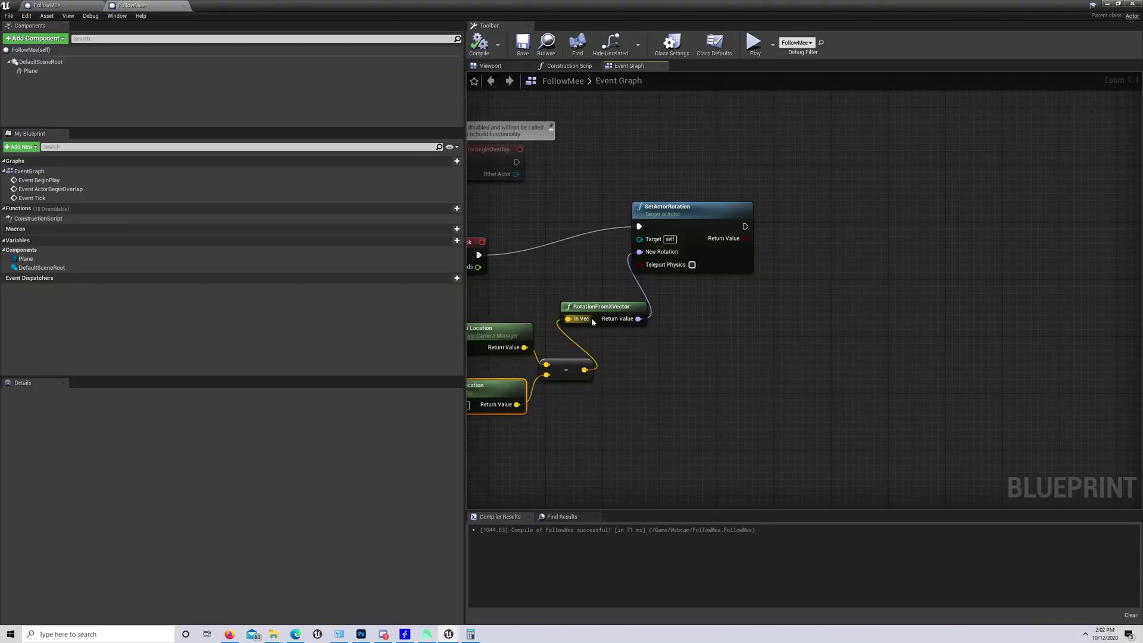
# - Break the link between RotationFromXVector and SetActorRotation, and split the Return Value and New Rotation pins into X, Y and Z
pyautogui.rightClick(633, 327)
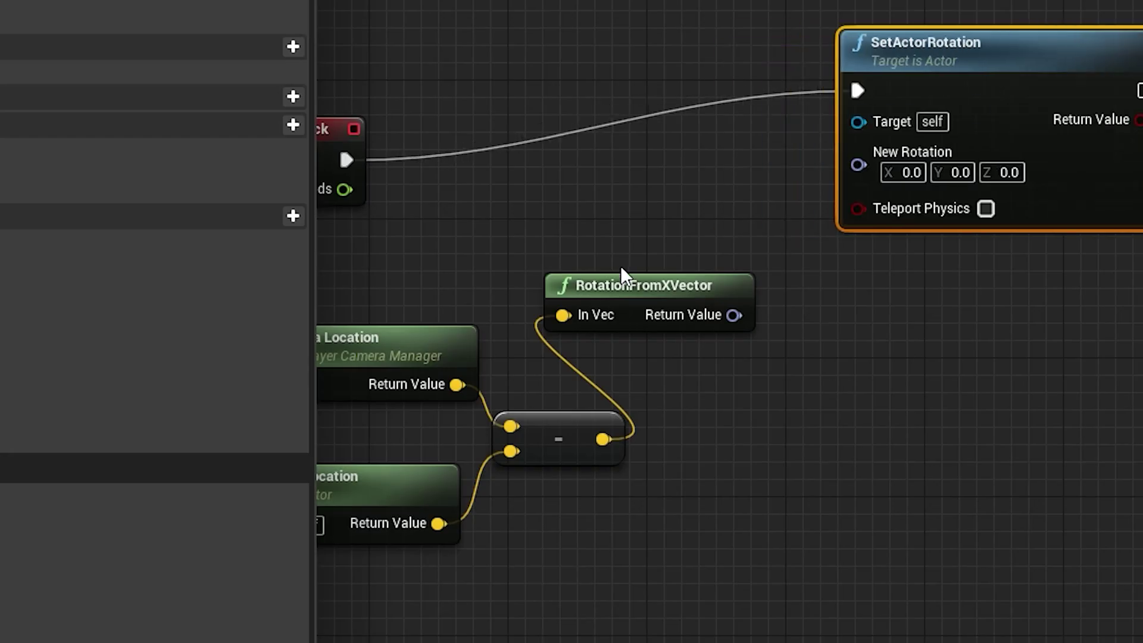
pyautogui.rightClick(620, 216)
pyautogui.click(652, 270)
pyautogui.rightClick(858, 165)
pyautogui.click(905, 291)
# - Connect RotationFromXVector's split X, Y and Z outputs to the matching New Rotation inputs on SetActorRotation
pyautogui.moveTo(685, 211); pyautogui.dragTo(858, 153)
pyautogui.moveTo(682, 239); pyautogui.dragTo(857, 191)
pyautogui.moveTo(683, 267); pyautogui.dragTo(857, 218)
# - Disconnect the Y rotation link between the two nodes and play the level while moving the camera back
pyautogui.rightClick(660, 236)
pyautogui.click(714, 279)
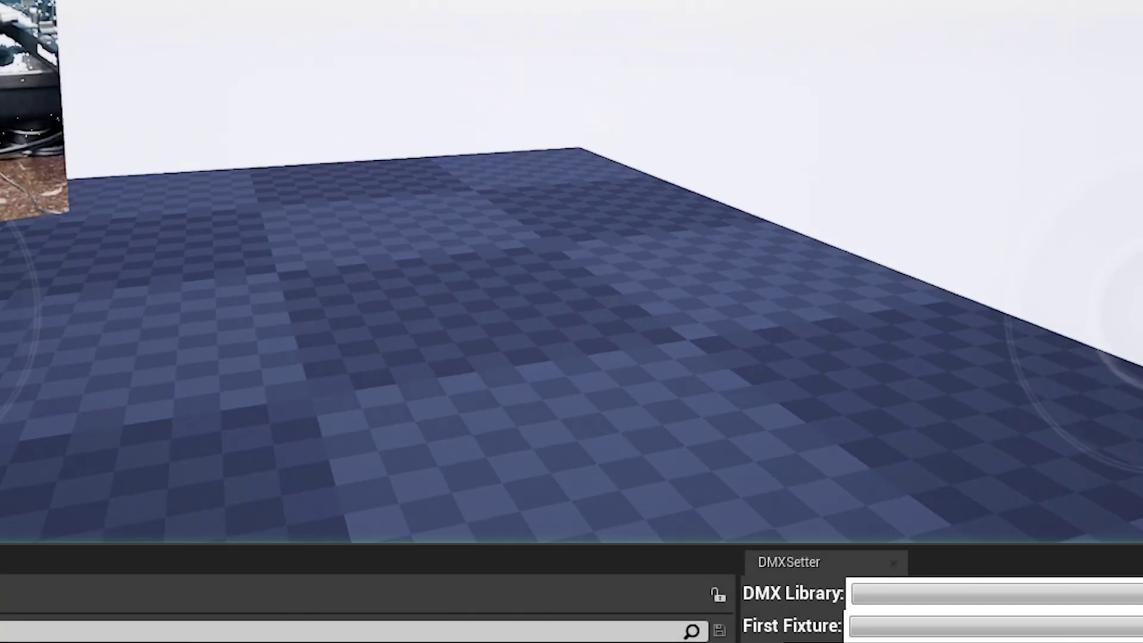
pyautogui.press('s')
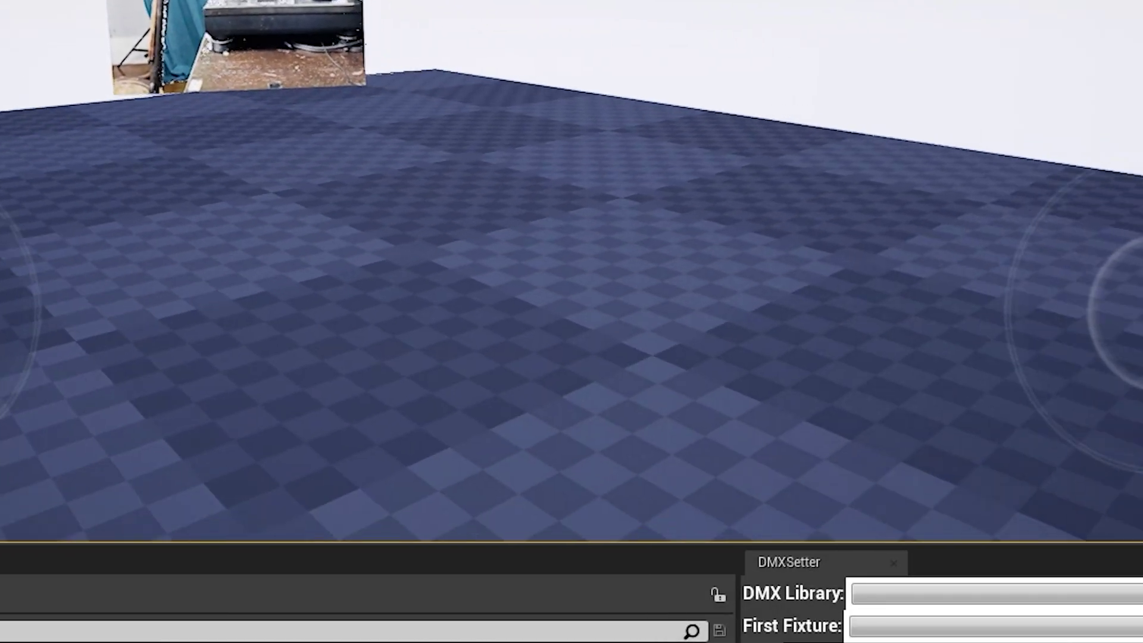